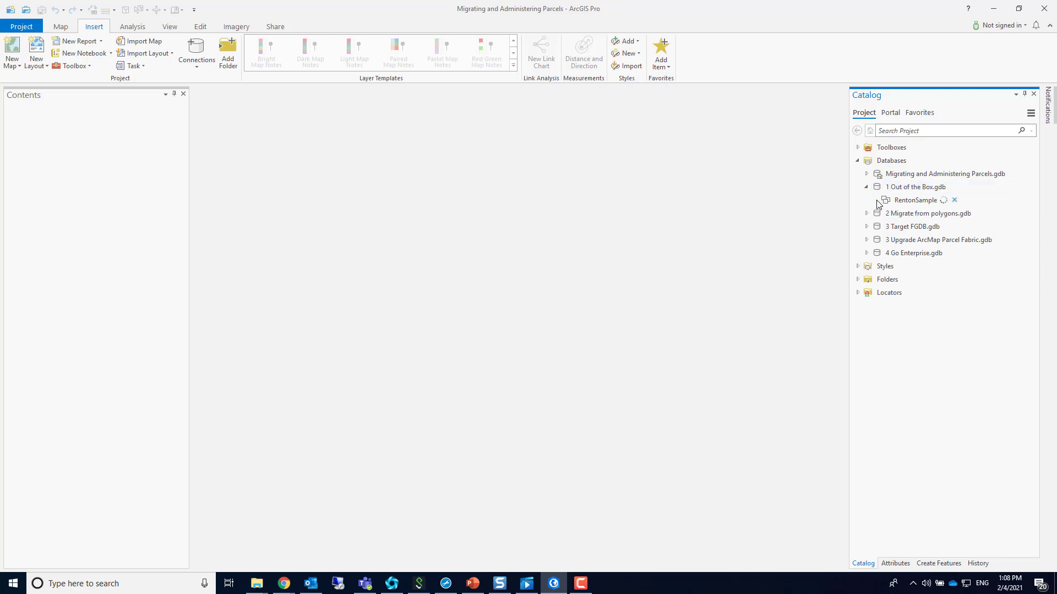
Open the properties of the ParcelFabric in the RentonSample dataset and examine its general Parcel Fabric settings
{"action": "left_click", "coordinate": [916, 268]}
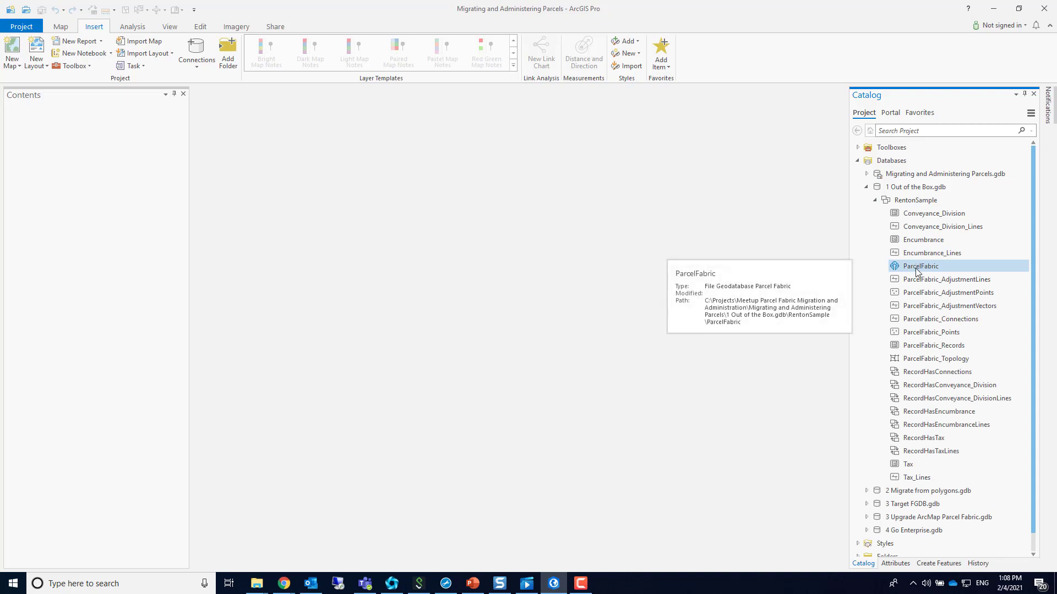
{"action": "right_click", "coordinate": [917, 271]}
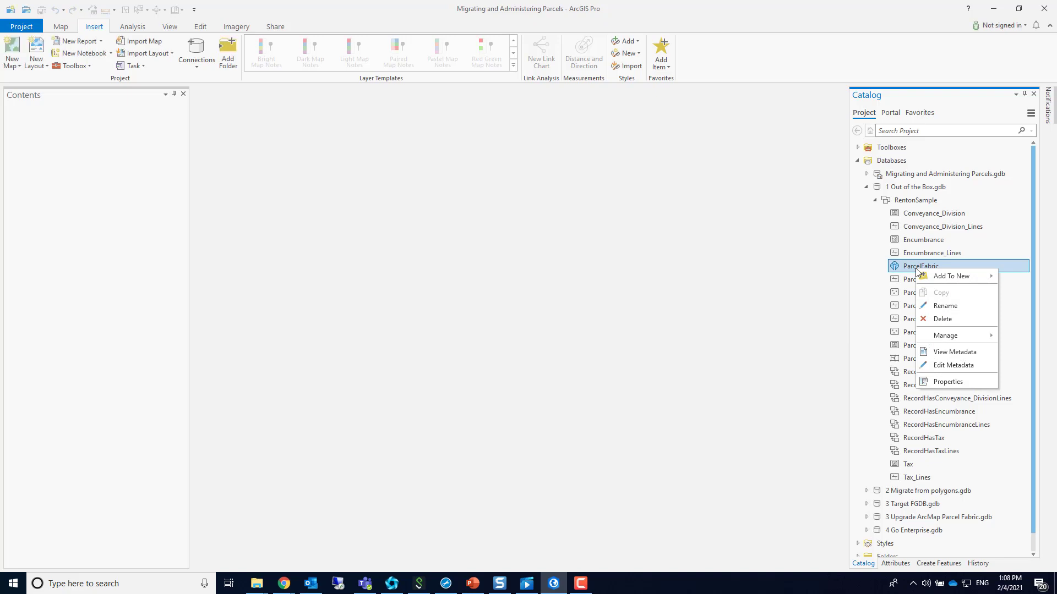
{"action": "left_click", "coordinate": [937, 384]}
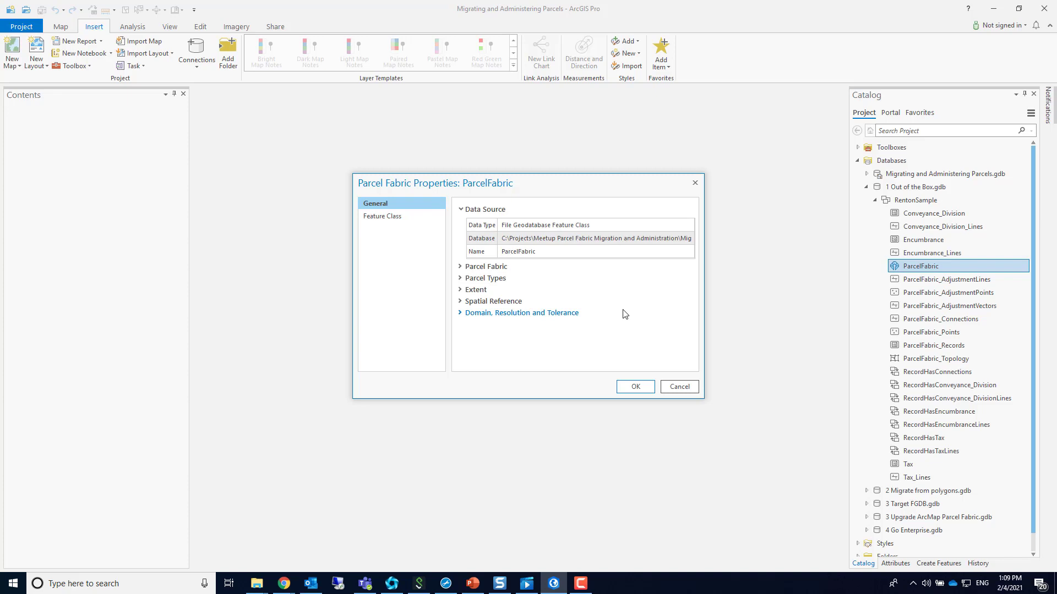
{"action": "left_click", "coordinate": [462, 211]}
{"action": "left_click", "coordinate": [460, 223]}
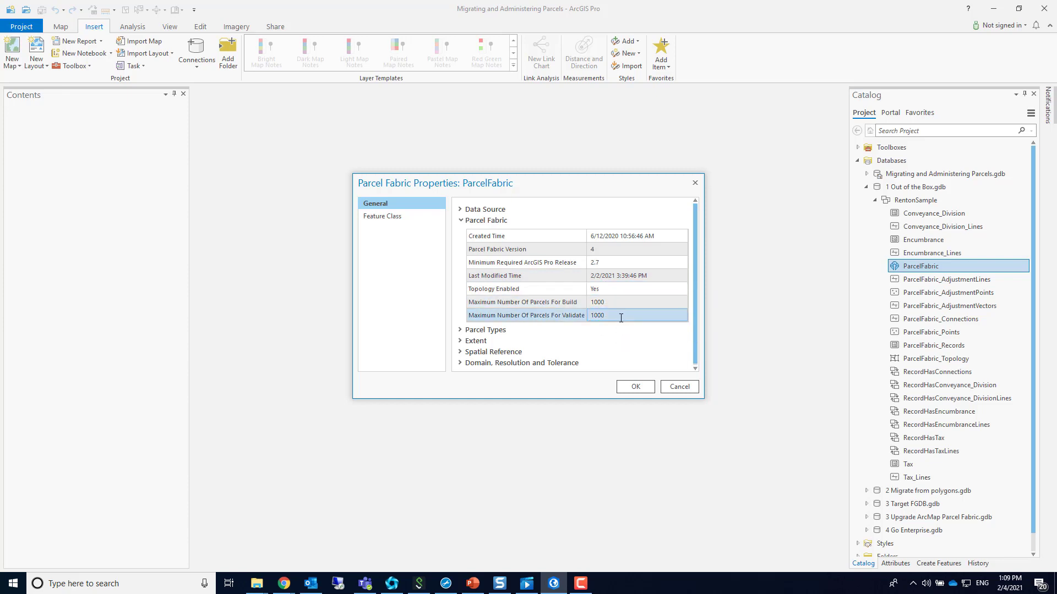
Review the parcel types defined in the ParcelFabric properties and their Administrative Boundary settings
{"action": "left_click", "coordinate": [462, 221]}
{"action": "left_click", "coordinate": [461, 233]}
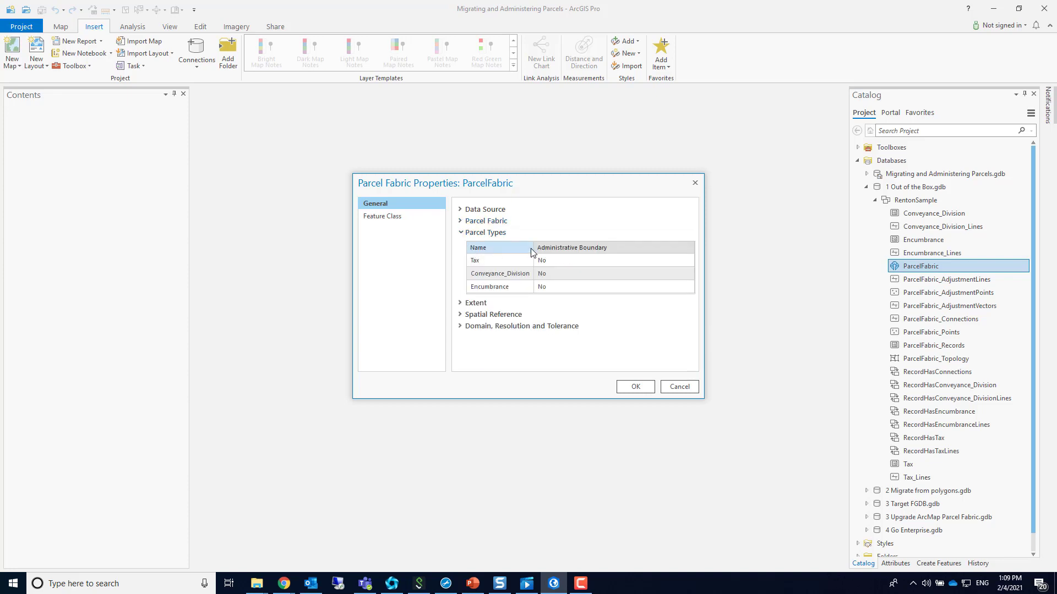
{"action": "left_click", "coordinate": [518, 286]}
{"action": "left_click_drag", "start_coordinate": [518, 287], "coordinate": [478, 286]}
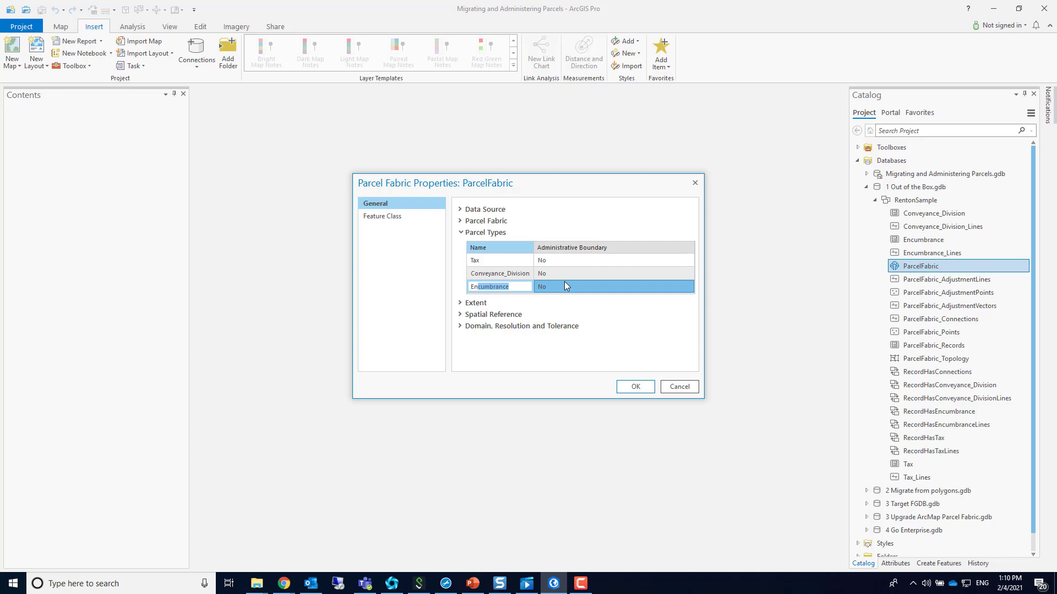
{"action": "left_click", "coordinate": [484, 260], "text": "ctrl"}
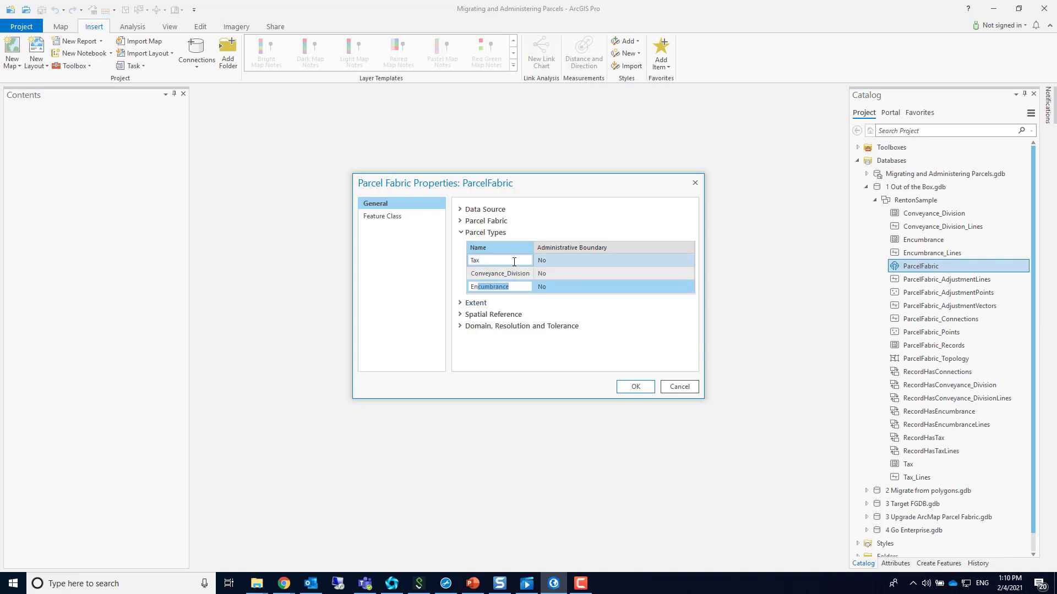
Review which feature classes belong to each parcel type in the ParcelFabric properties, and close them without changes
{"action": "left_click", "coordinate": [387, 220]}
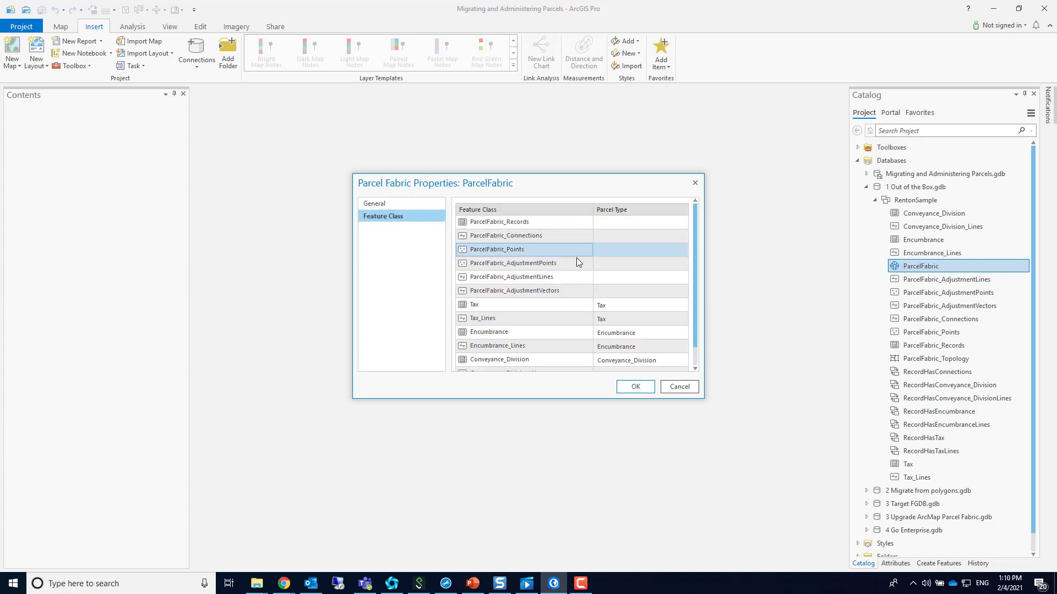
{"action": "scroll", "coordinate": [577, 258], "scroll_direction": "down", "scroll_amount": 1}
{"action": "scroll", "coordinate": [559, 294], "scroll_direction": "up", "scroll_amount": 1}
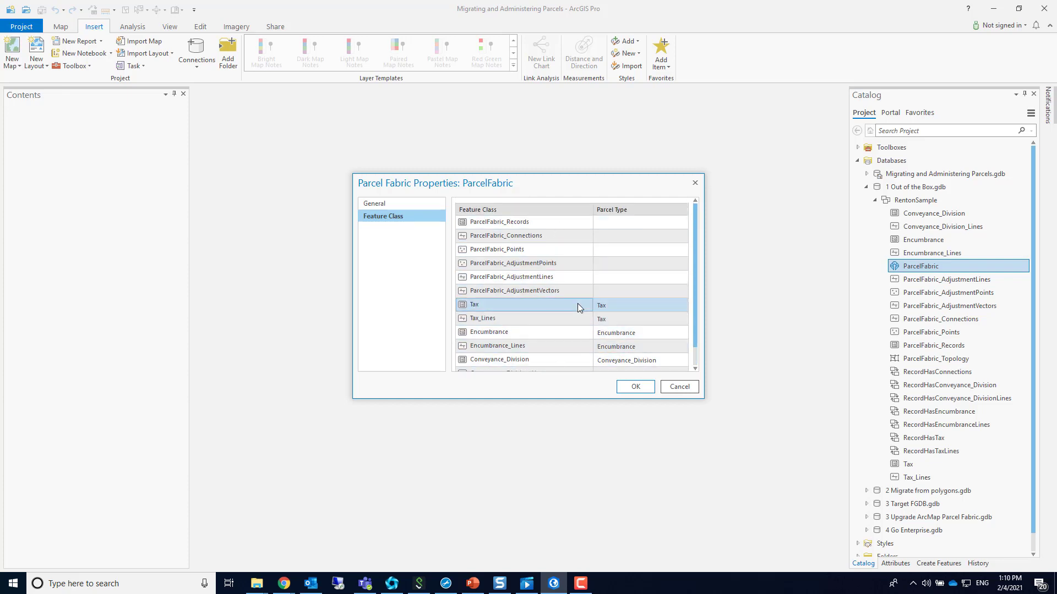
{"action": "left_click", "coordinate": [680, 387]}
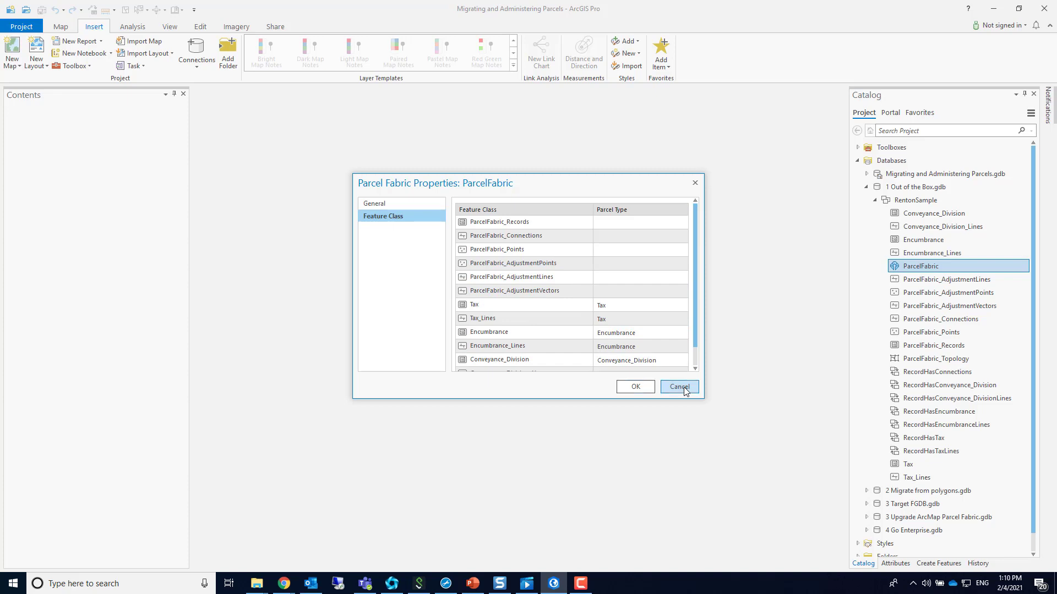
Add the RentonSample ParcelFabric to a new map
{"action": "right_click", "coordinate": [921, 268]}
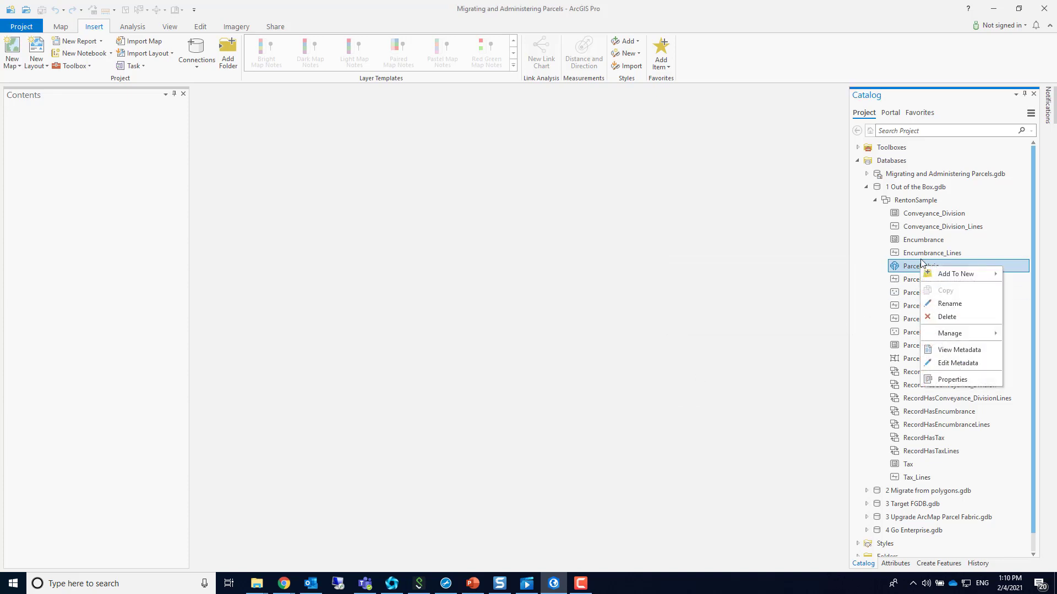
{"action": "left_click", "coordinate": [913, 215]}
{"action": "left_click", "coordinate": [913, 228]}
{"action": "left_click", "coordinate": [914, 243]}
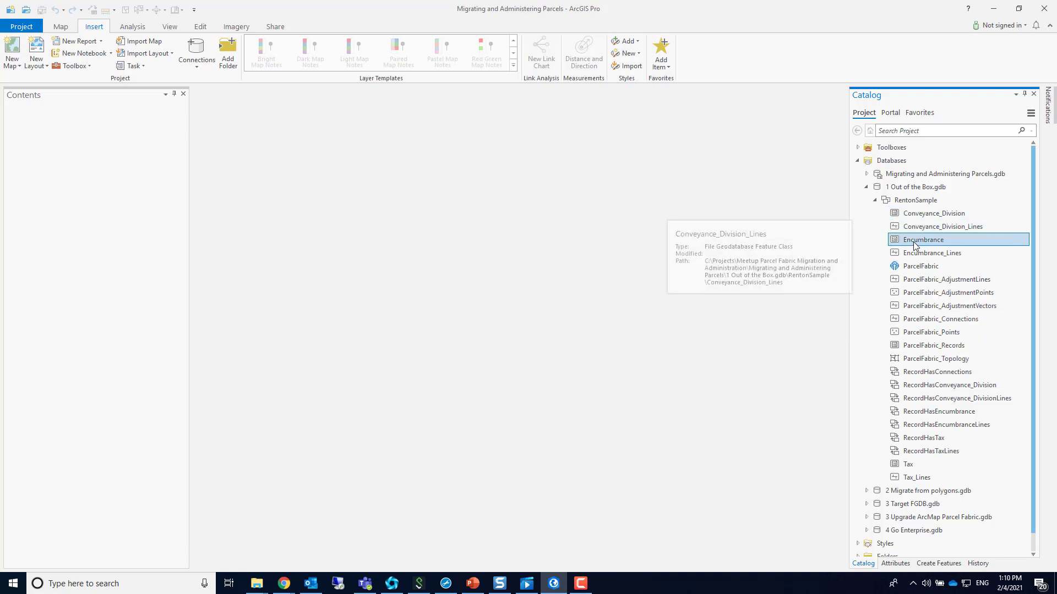
{"action": "left_click", "coordinate": [917, 267]}
{"action": "right_click", "coordinate": [917, 269]}
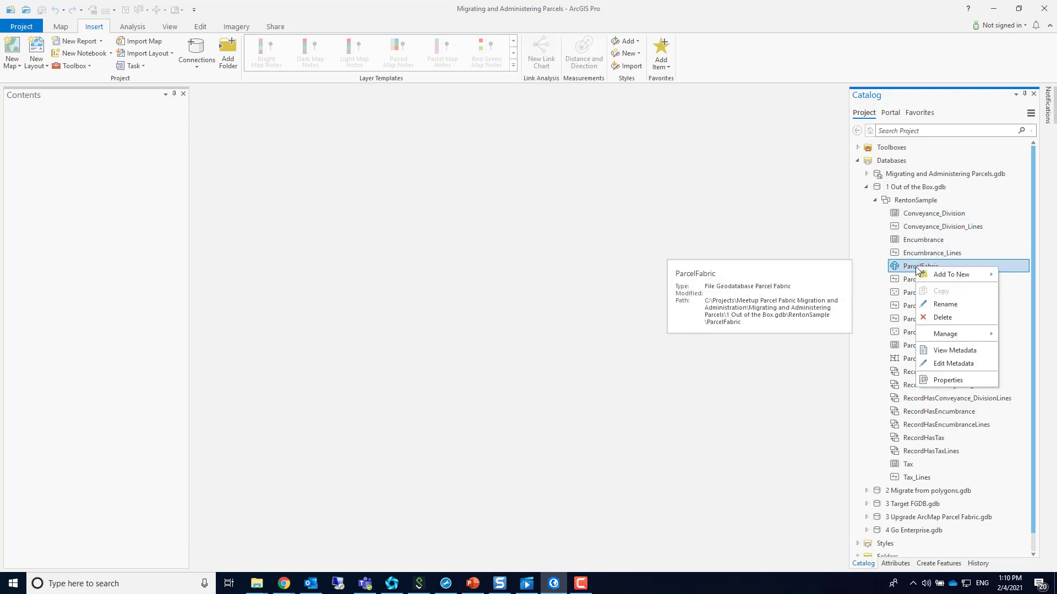
{"action": "mouse_move", "coordinate": [939, 274]}
{"action": "left_click", "coordinate": [878, 276]}
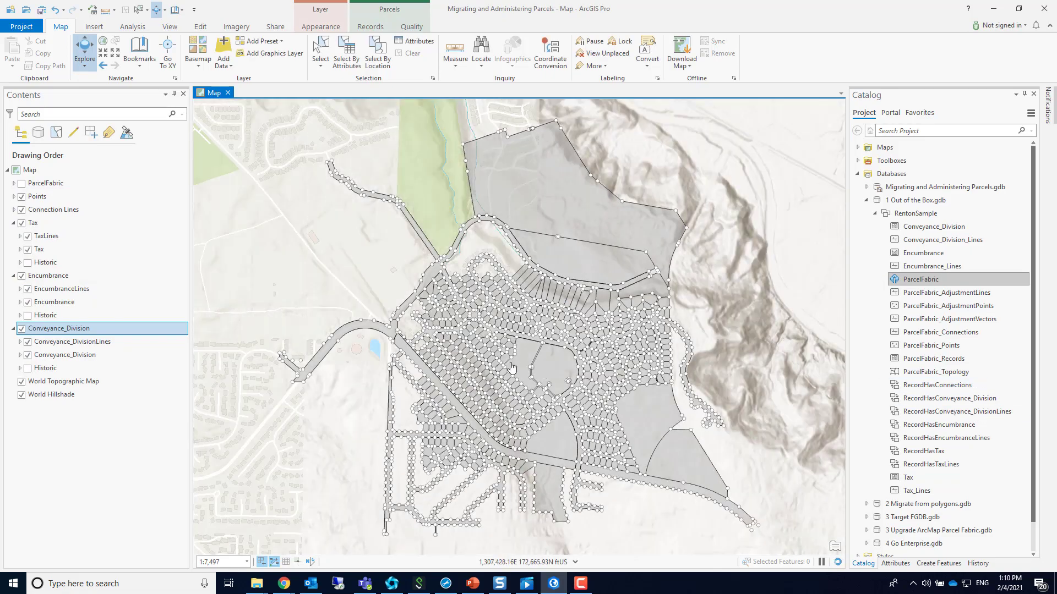
Inspect the labelled parcels around the cul-de-sac, and turn on the ParcelFabric layer with its sublayers expanded
{"action": "scroll", "coordinate": [507, 367], "scroll_direction": "up", "scroll_amount": 3}
{"action": "scroll", "coordinate": [508, 367], "scroll_direction": "up", "scroll_amount": 5}
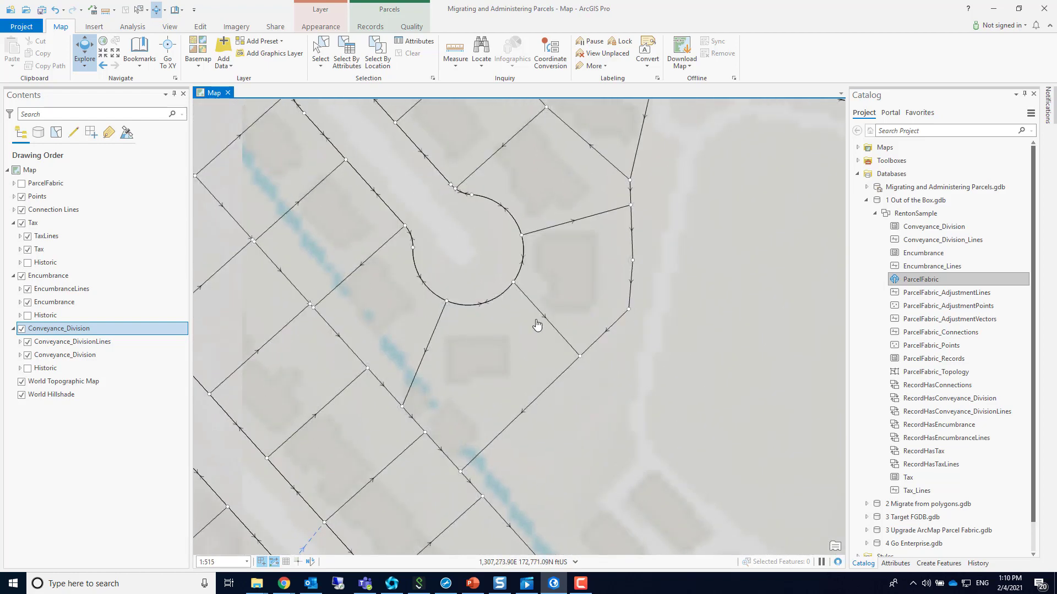
{"action": "scroll", "coordinate": [538, 325], "scroll_direction": "up", "scroll_amount": 3}
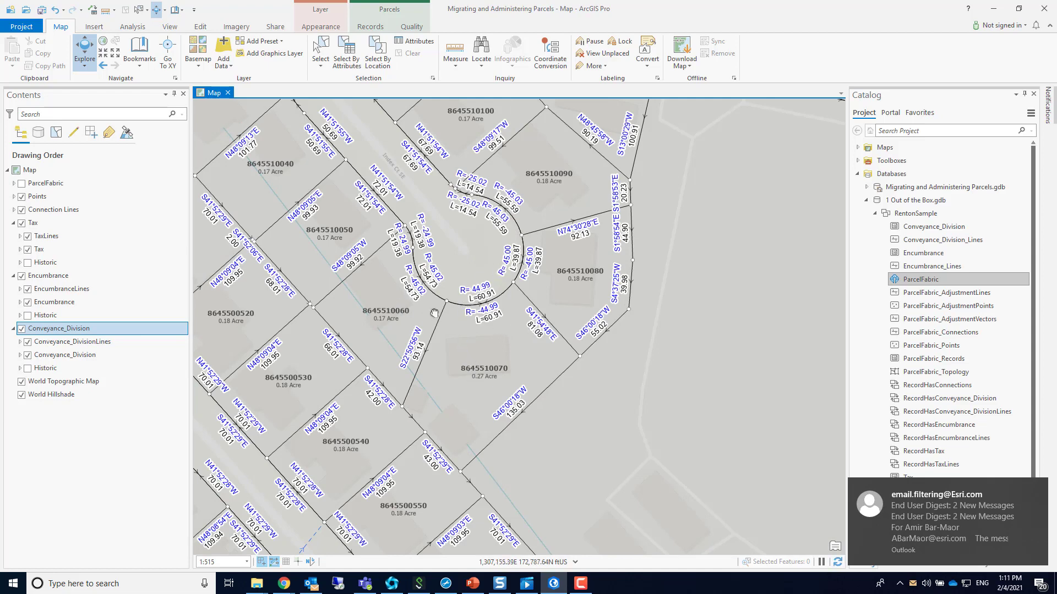
{"action": "left_click_drag", "start_coordinate": [434, 312], "coordinate": [592, 378]}
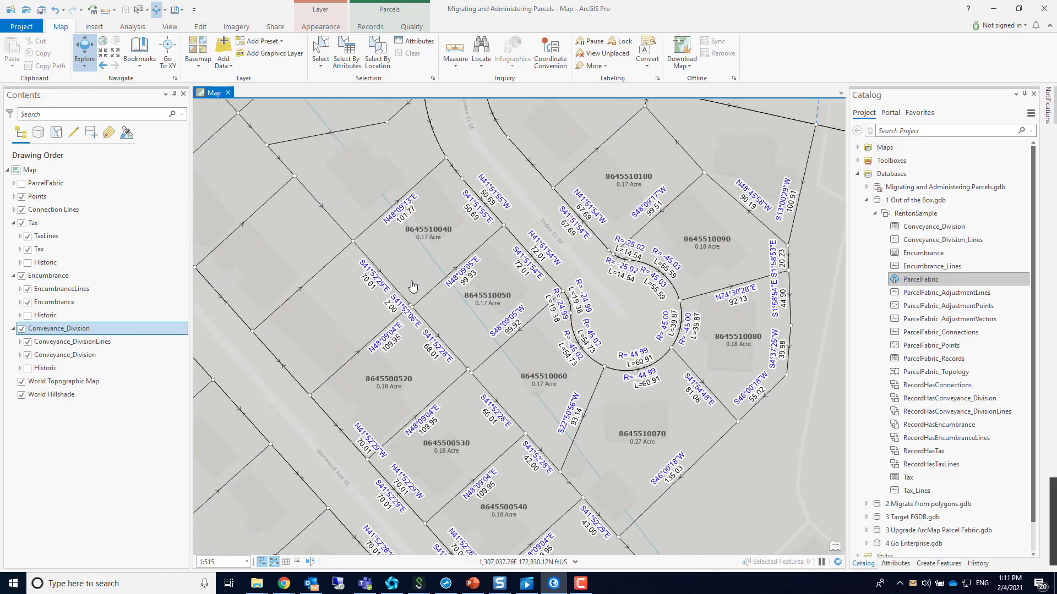
{"action": "scroll", "coordinate": [418, 261], "scroll_direction": "up", "scroll_amount": 2}
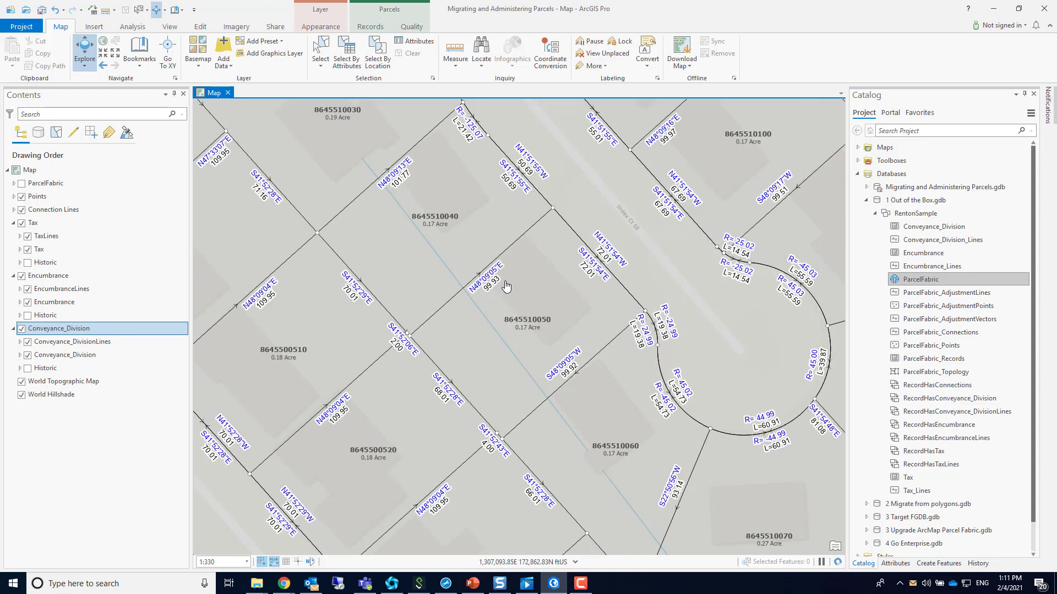
{"action": "left_click", "coordinate": [14, 184]}
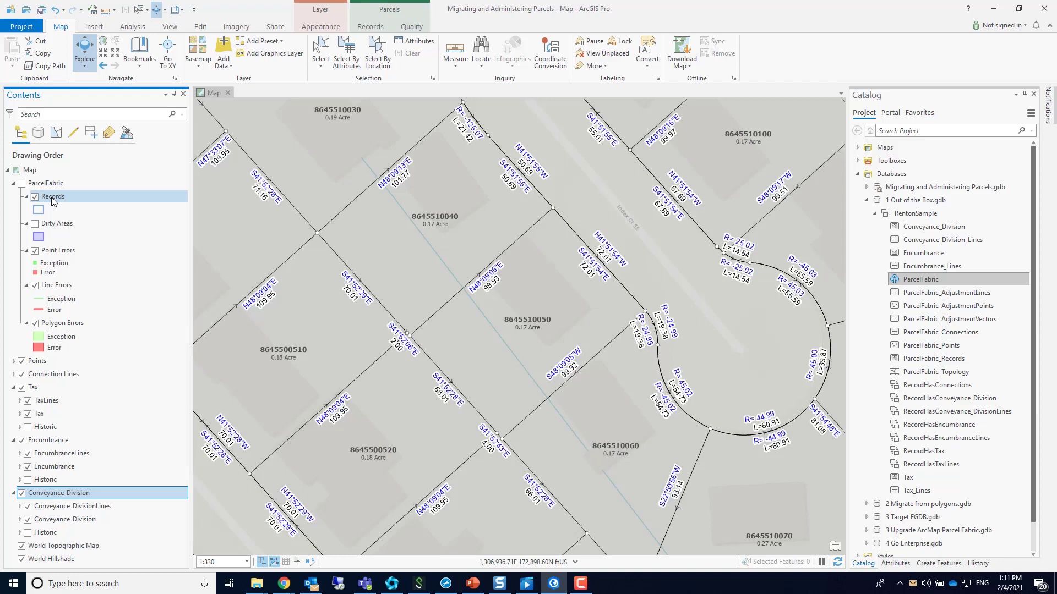
{"action": "left_click", "coordinate": [22, 183]}
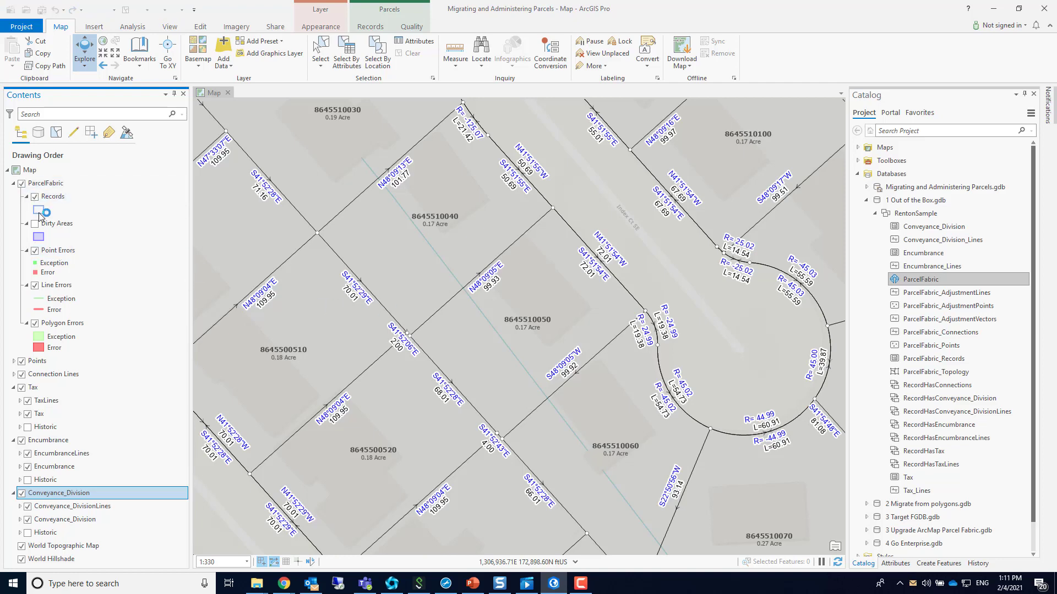
Inspect the attributes of tax parcel 480 and its related record through the Tax Record relationship, and close the pop-up
{"action": "scroll", "coordinate": [501, 322], "scroll_direction": "down", "scroll_amount": 3}
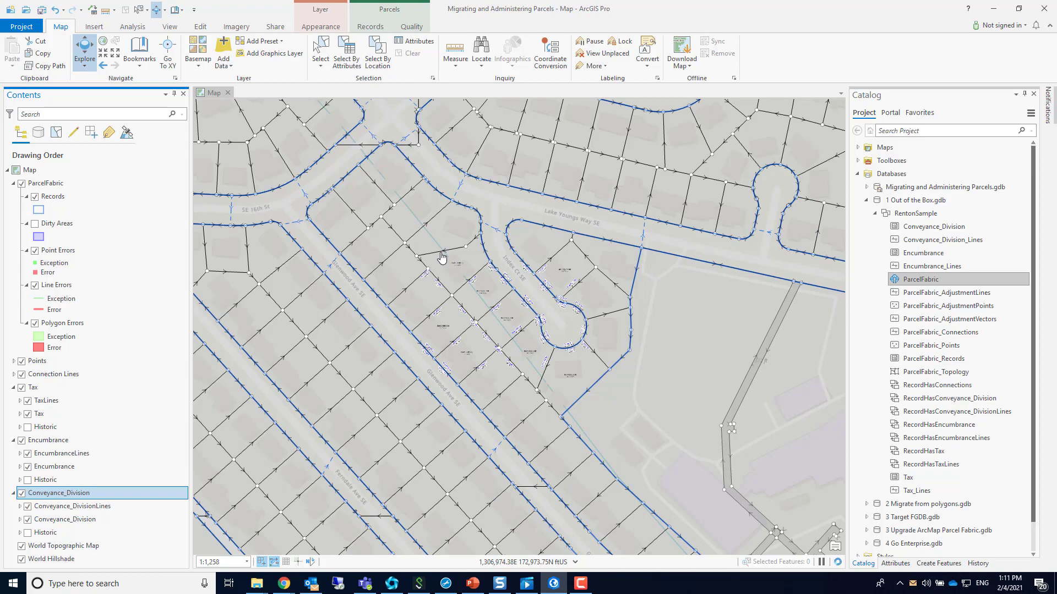
{"action": "left_click", "coordinate": [384, 246]}
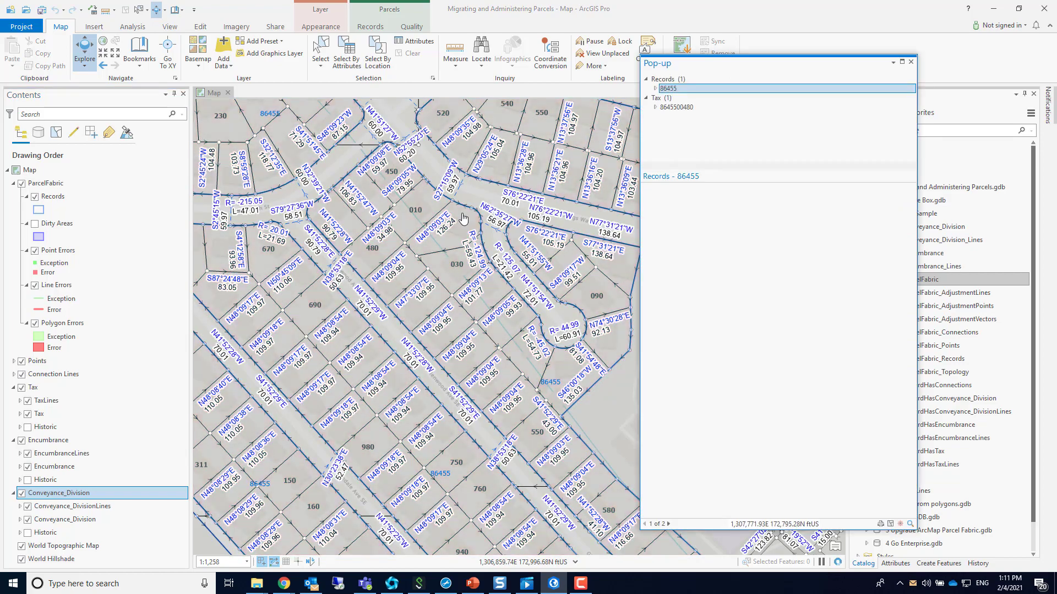
{"action": "left_click", "coordinate": [685, 108]}
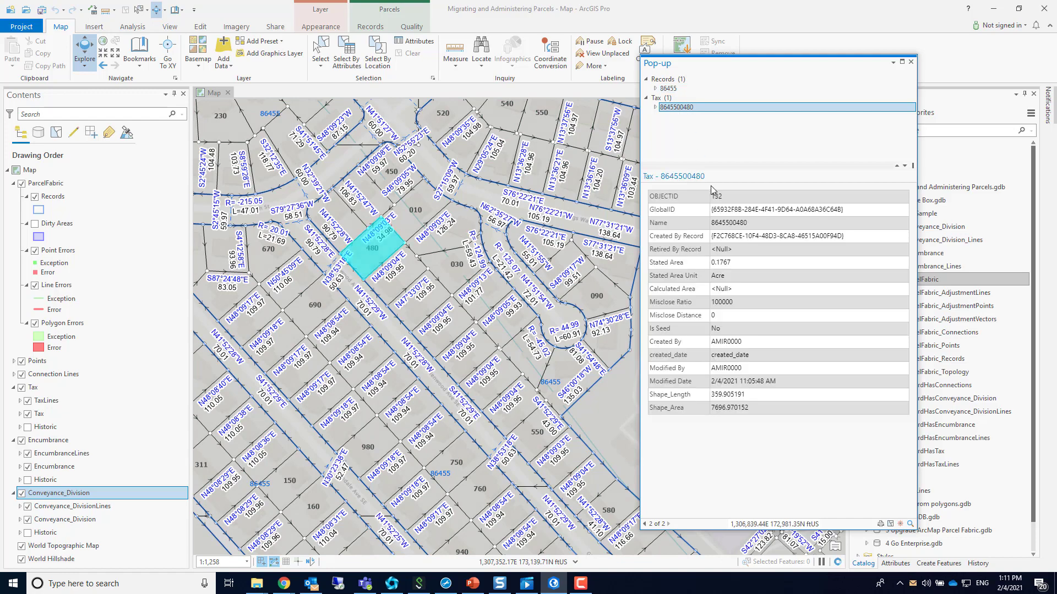
{"action": "left_click", "coordinate": [655, 107]}
{"action": "left_click", "coordinate": [663, 117]}
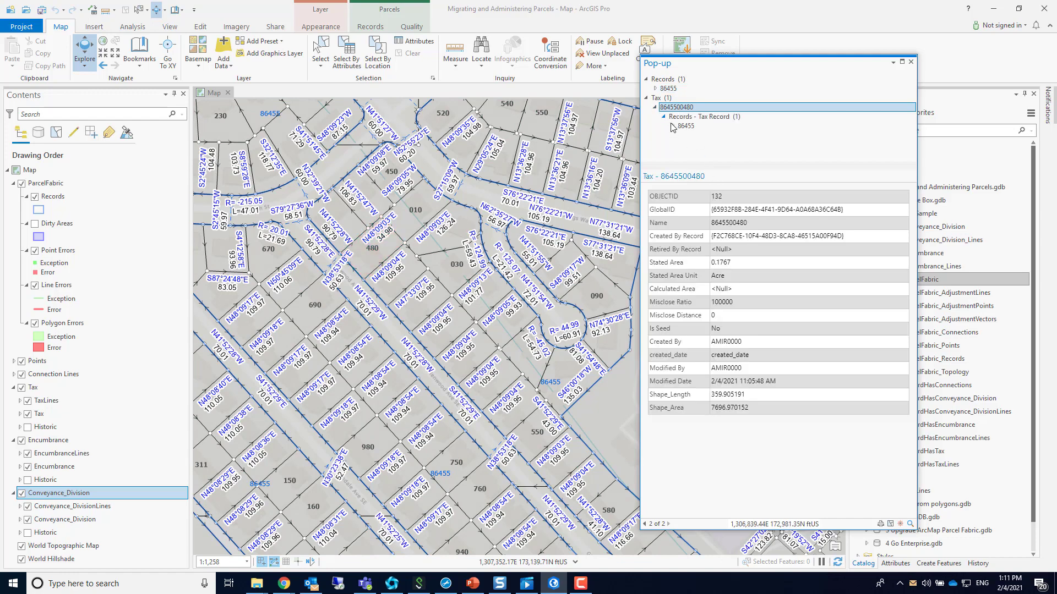
{"action": "left_click", "coordinate": [678, 126]}
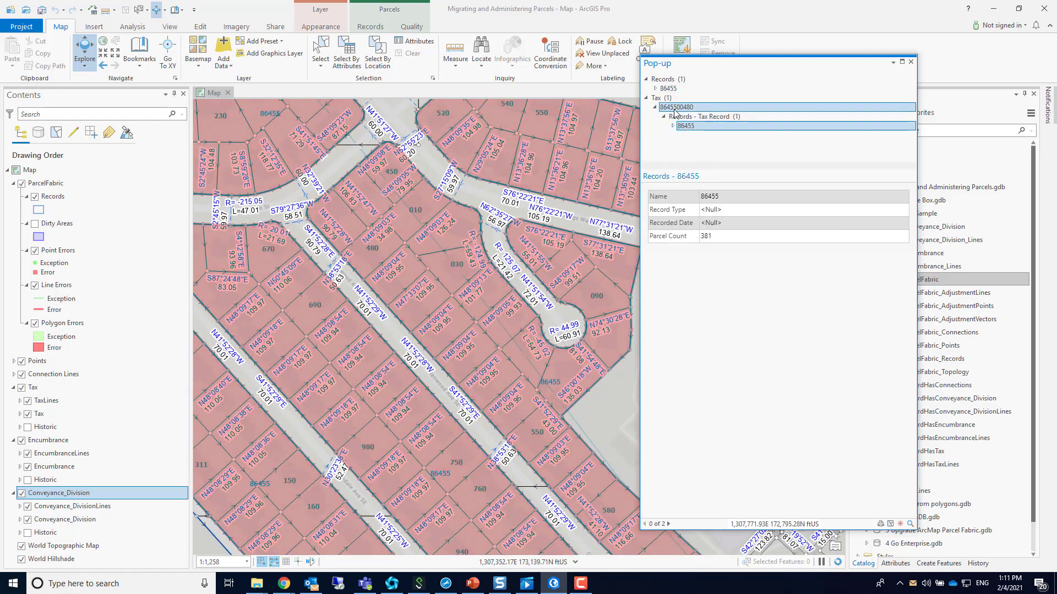
{"action": "left_click", "coordinate": [676, 107]}
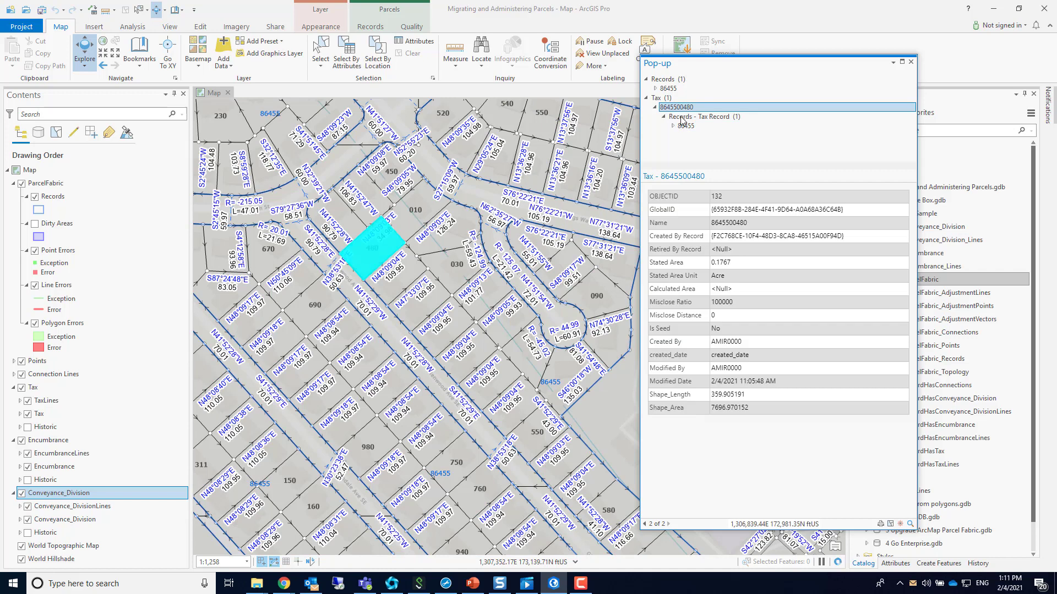
{"action": "left_click", "coordinate": [648, 98]}
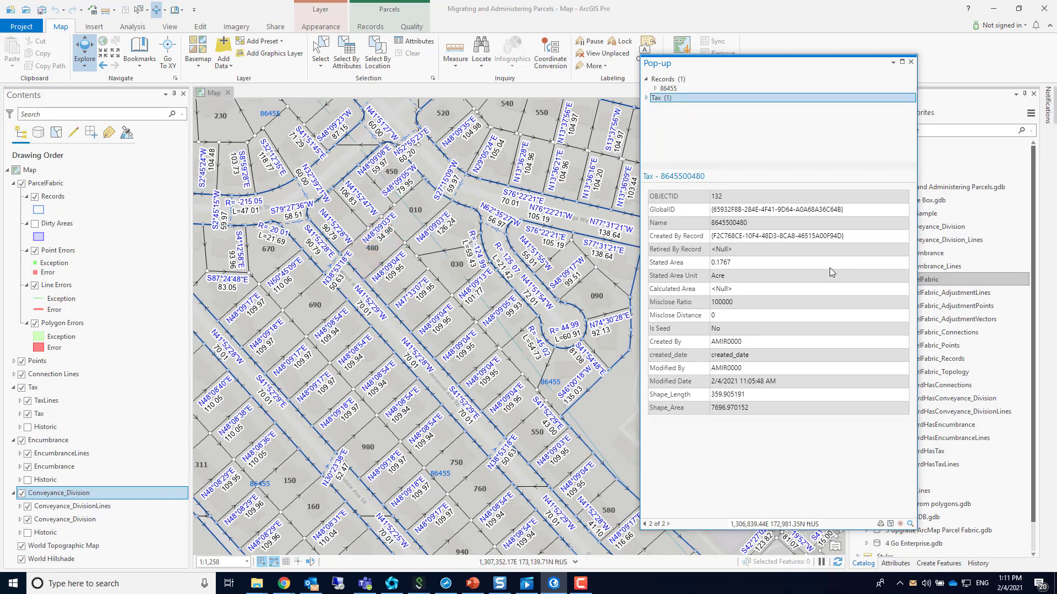
{"action": "left_click", "coordinate": [910, 62]}
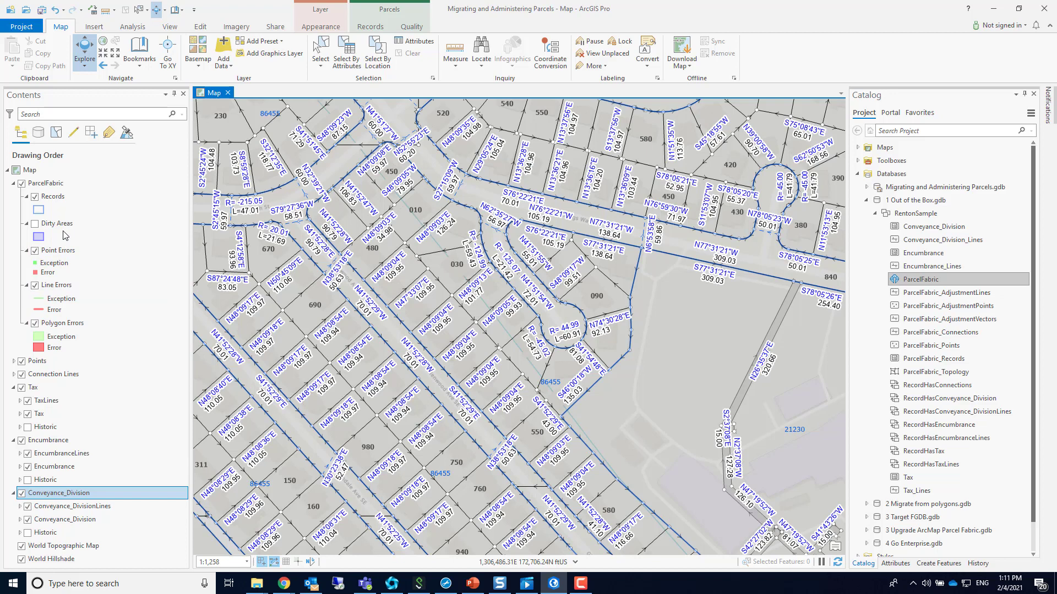
Examine the topology rules in the properties of ParcelFabric_Topology, and close them without changes
{"action": "right_click", "coordinate": [924, 378]}
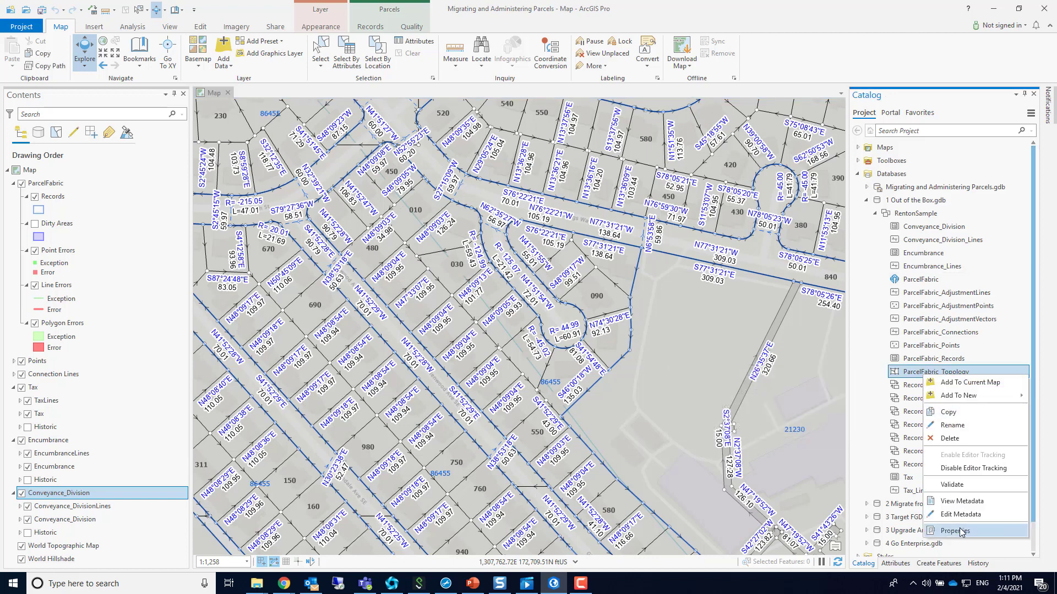
{"action": "left_click", "coordinate": [961, 531]}
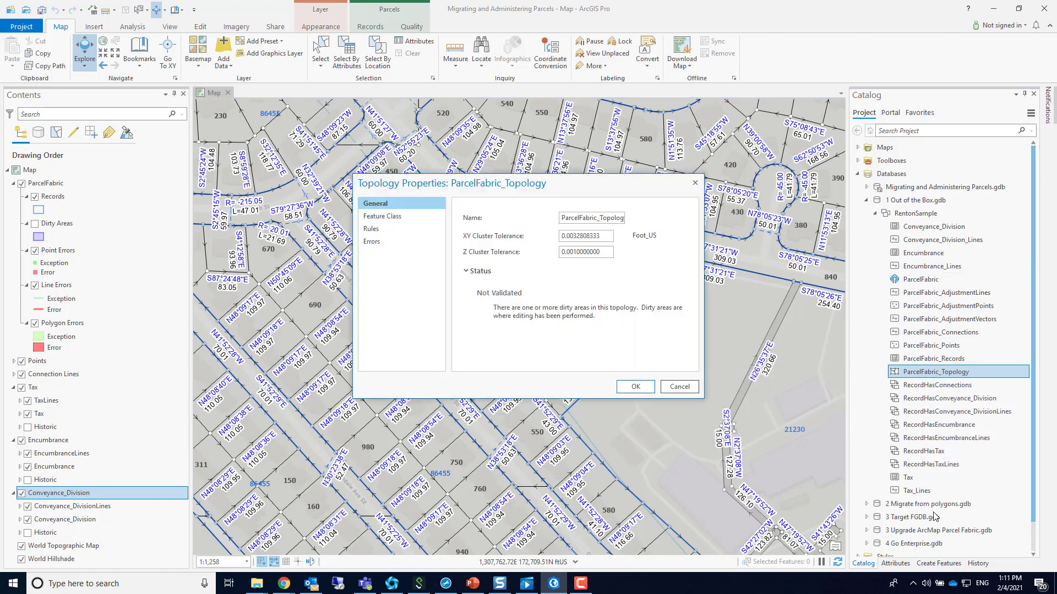
{"action": "left_click", "coordinate": [386, 230]}
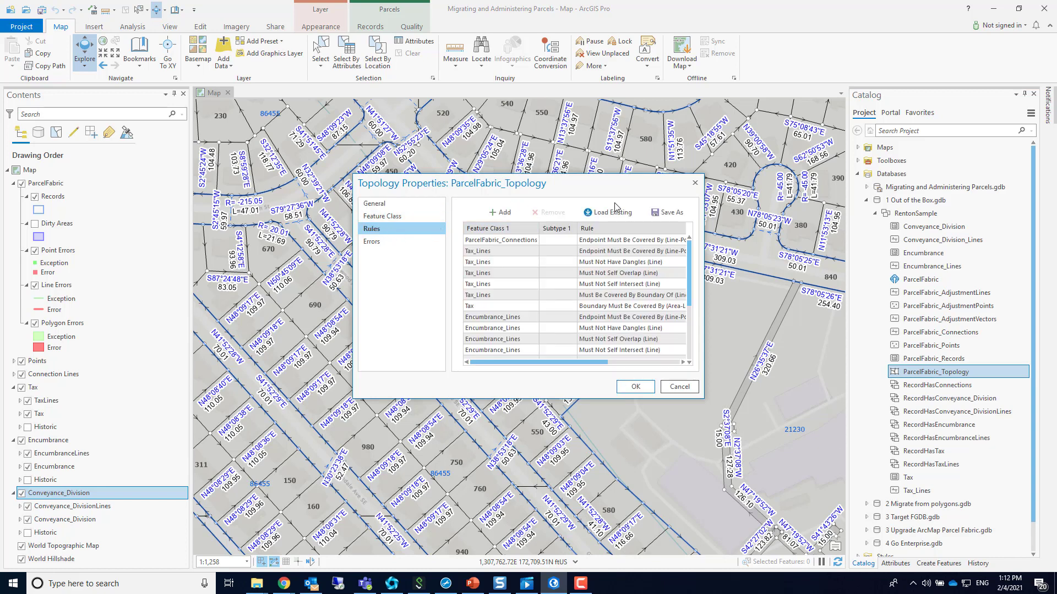
{"action": "left_click", "coordinate": [678, 387]}
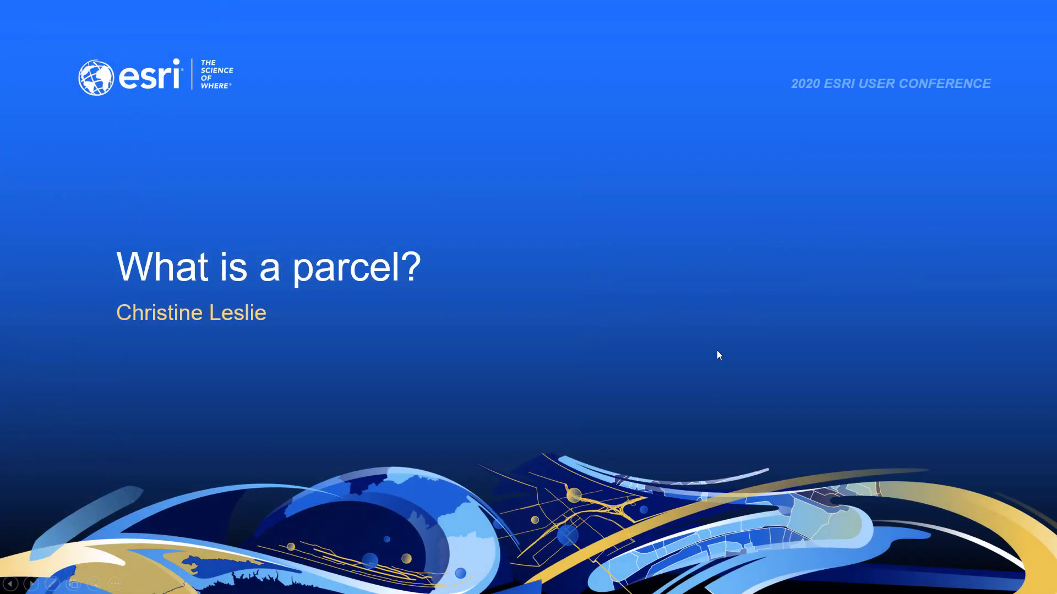
{"action": "key", "text": "Right"}
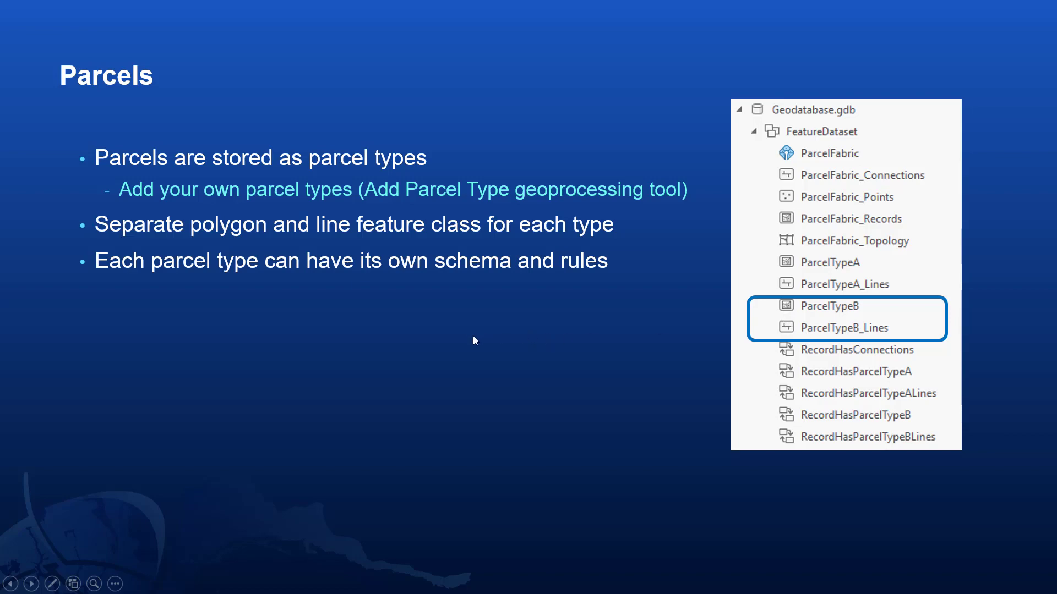
{"action": "key", "text": "Right"}
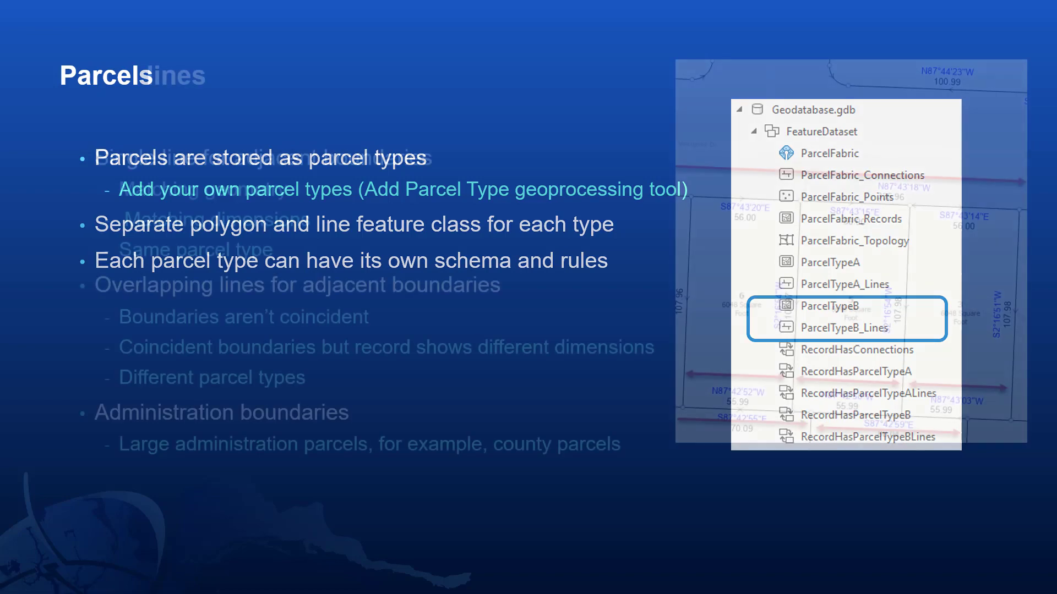
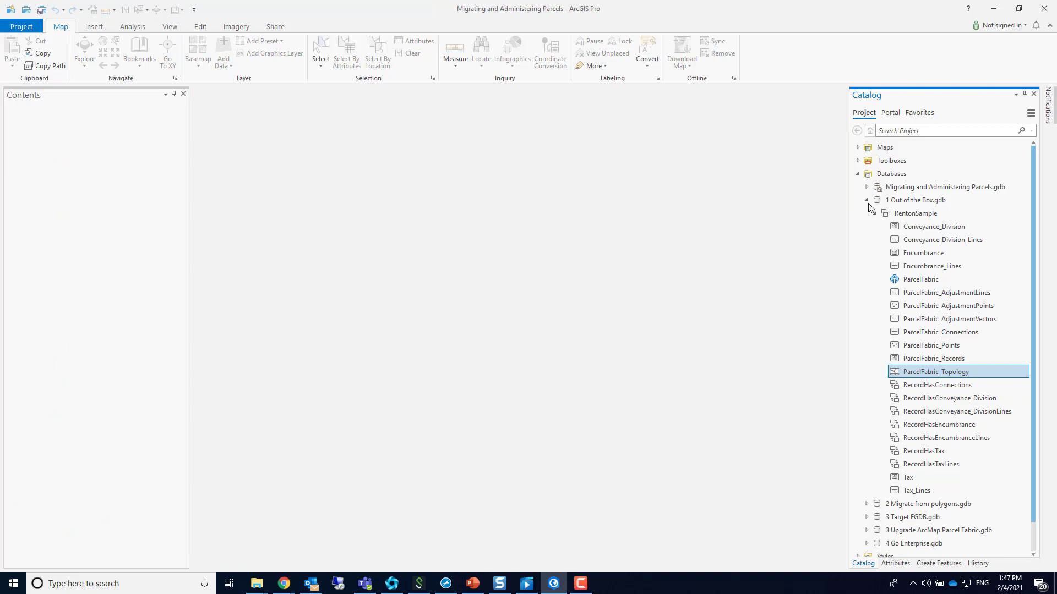
Add the SampleTaxParcels feature class from 2 Migrate from polygons.gdb to a new map
{"action": "left_click", "coordinate": [866, 201]}
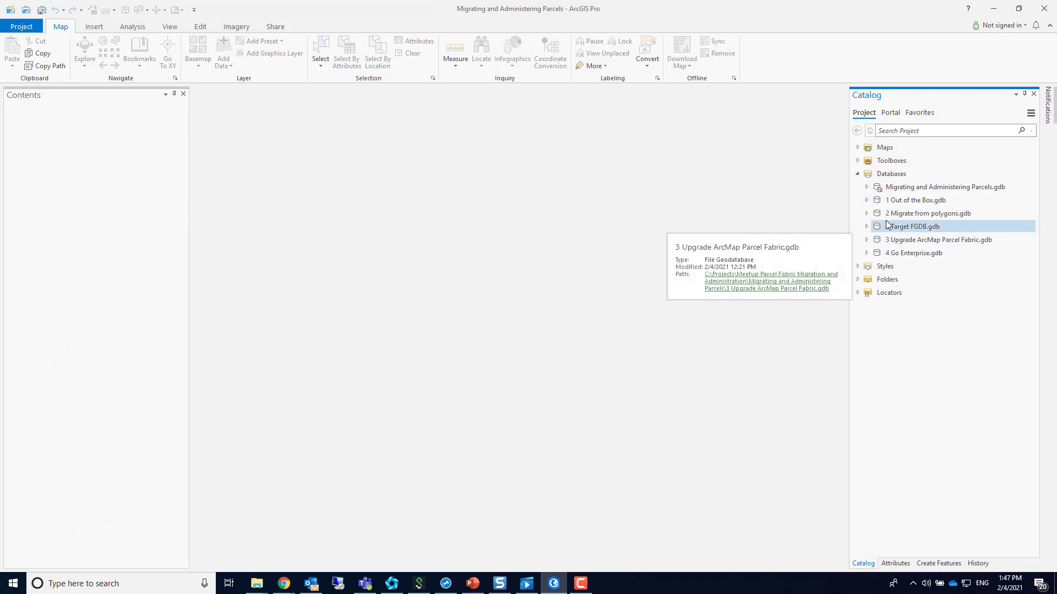
{"action": "left_click", "coordinate": [866, 213]}
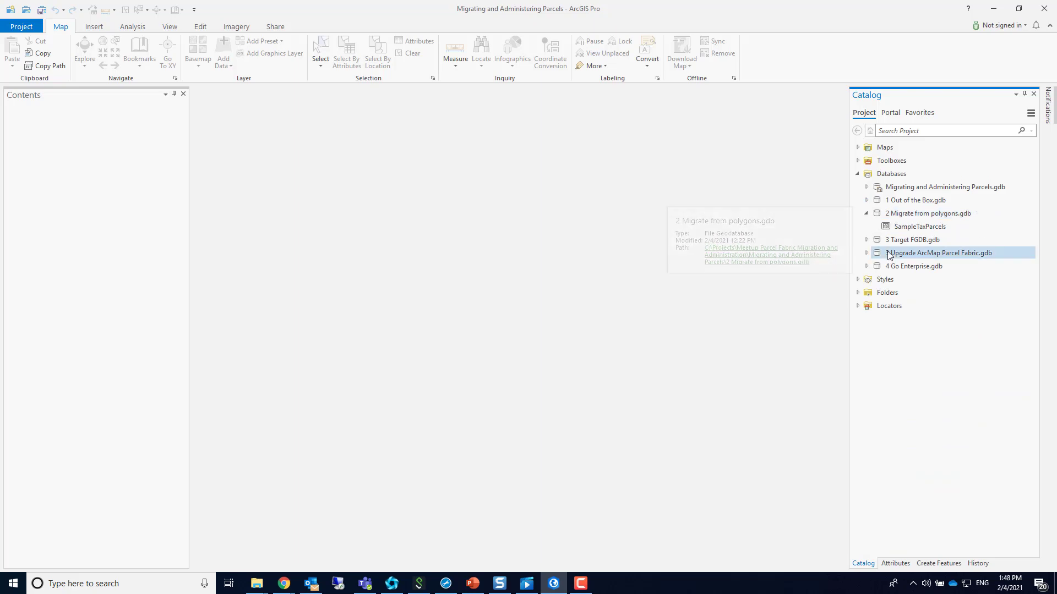
{"action": "left_click", "coordinate": [901, 230]}
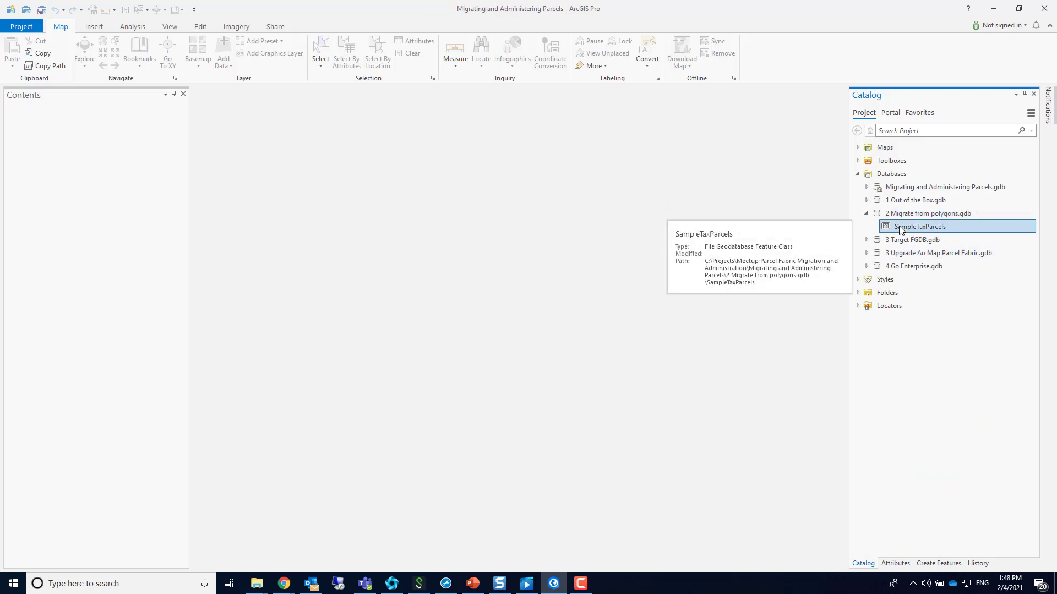
{"action": "right_click", "coordinate": [901, 230]}
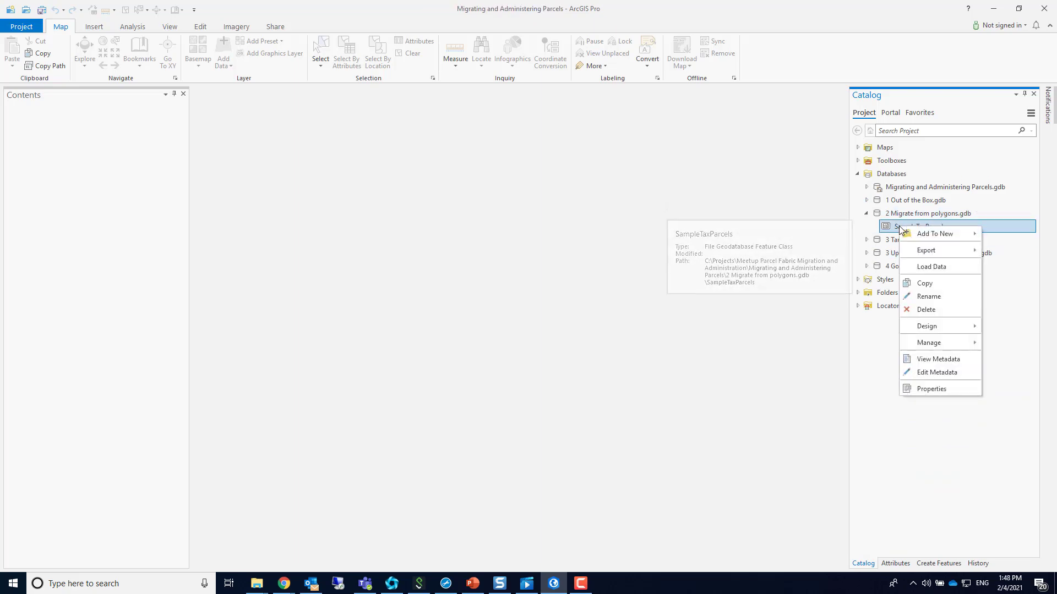
{"action": "mouse_move", "coordinate": [920, 239]}
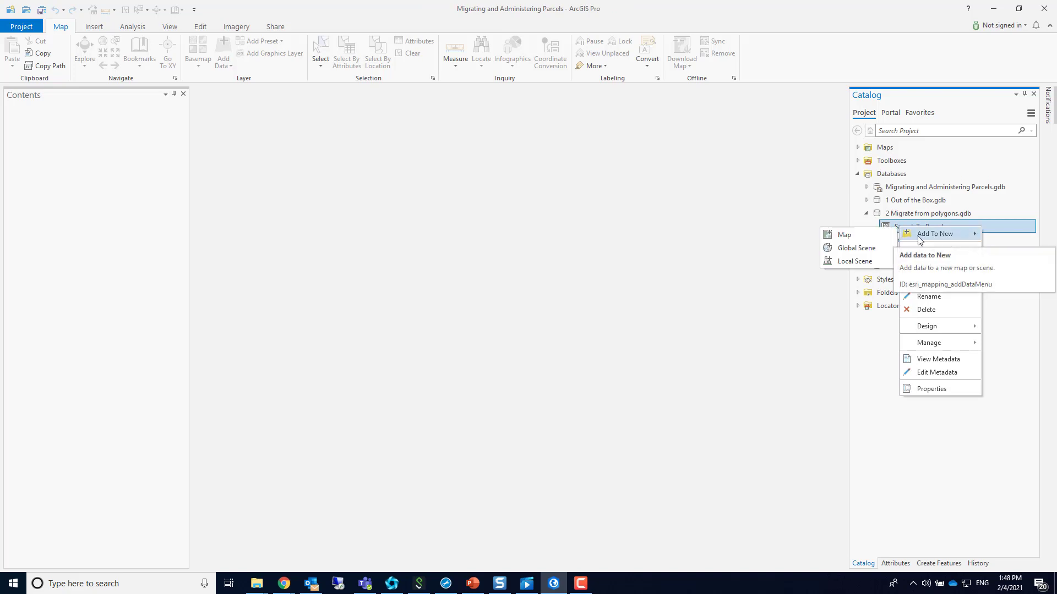
{"action": "left_click", "coordinate": [861, 241]}
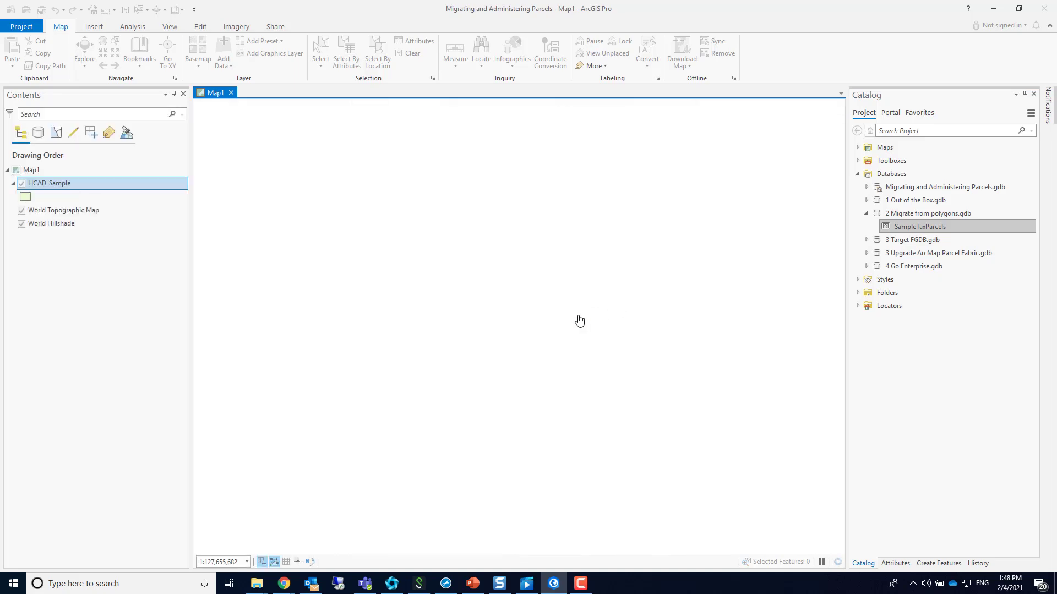
{"action": "scroll", "coordinate": [528, 342], "scroll_direction": "up", "scroll_amount": 3}
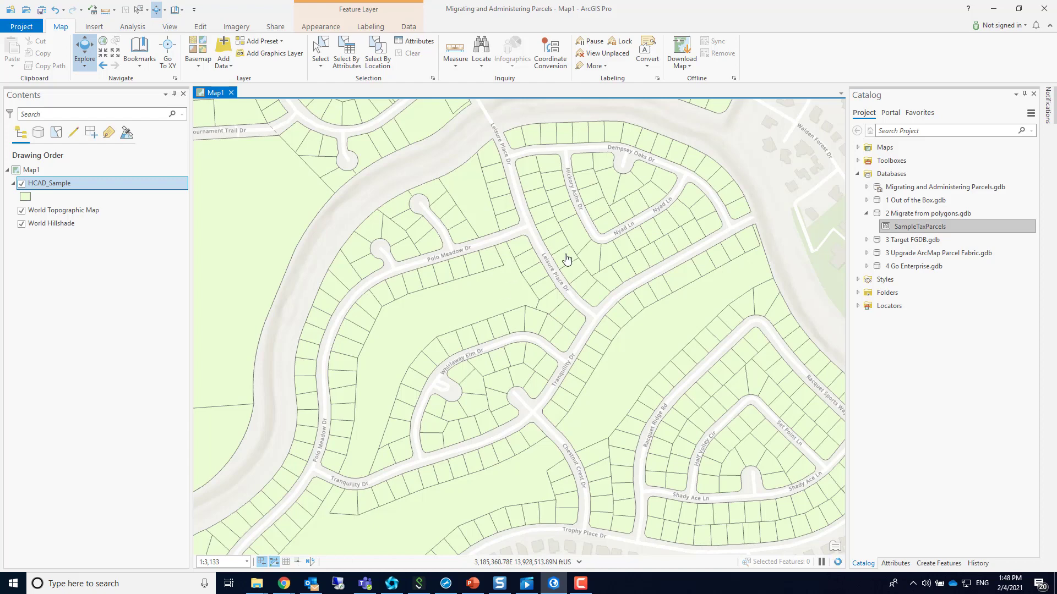
Examine the attribute table of the HCAD_Sample layer, including its RecordName field, and close the table
{"action": "right_click", "coordinate": [60, 188]}
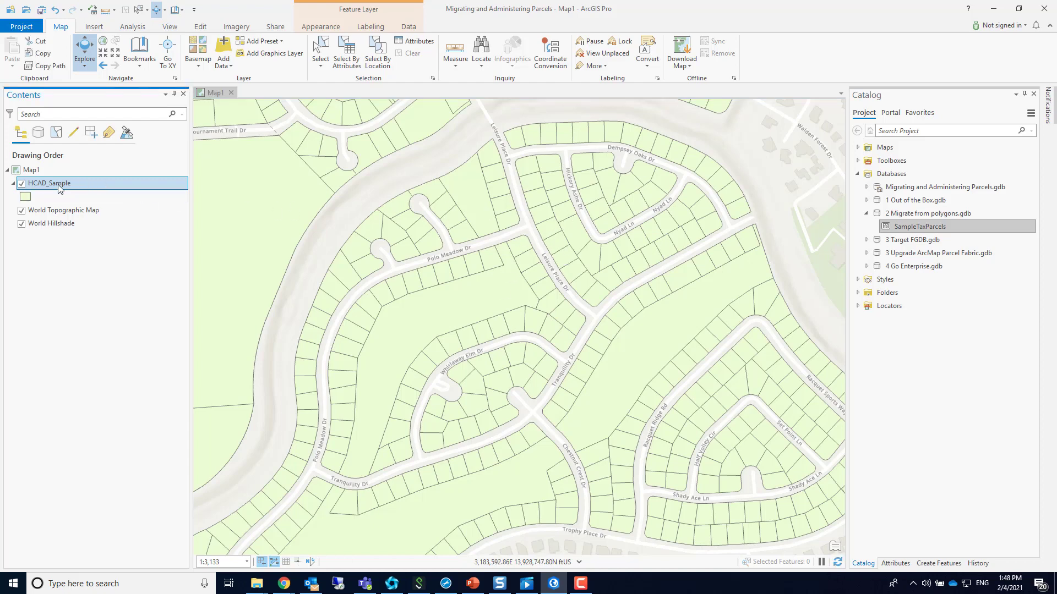
{"action": "left_click", "coordinate": [90, 235]}
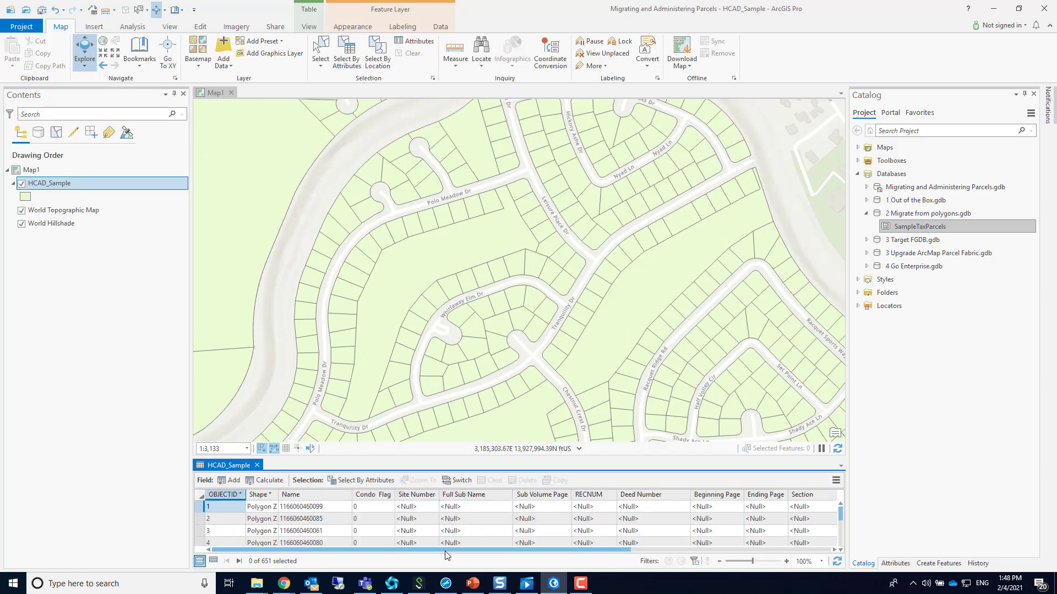
{"action": "left_click_drag", "start_coordinate": [445, 552], "coordinate": [700, 544]}
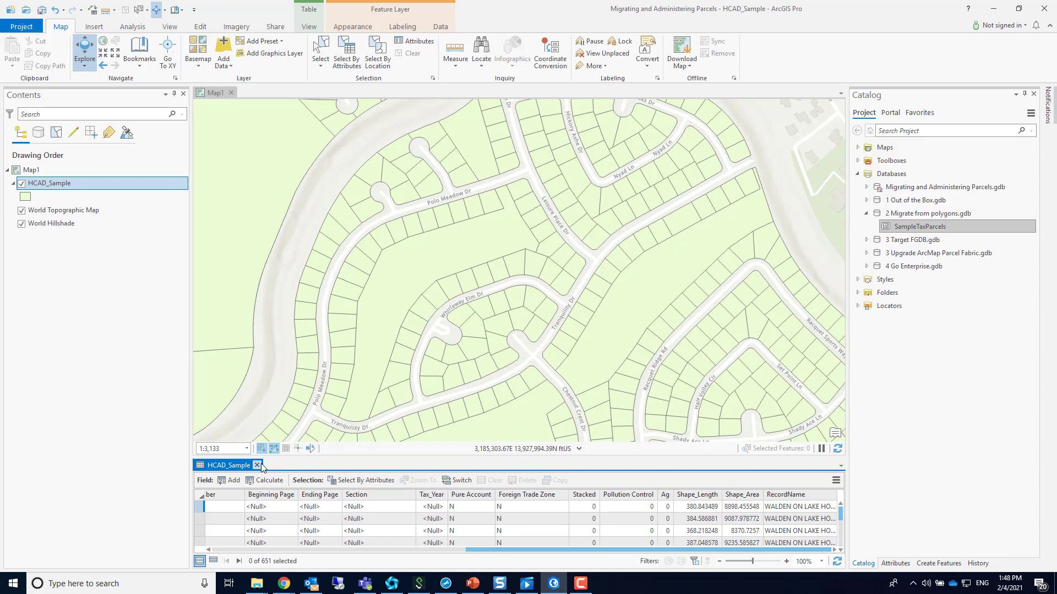
{"action": "mouse_move", "coordinate": [805, 498]}
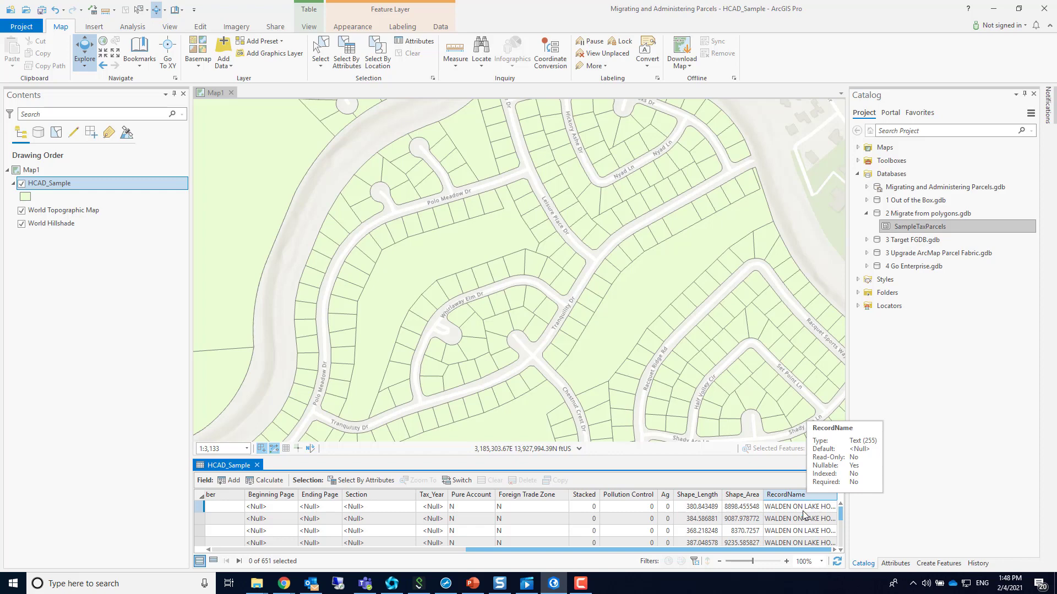
{"action": "left_click", "coordinate": [741, 505]}
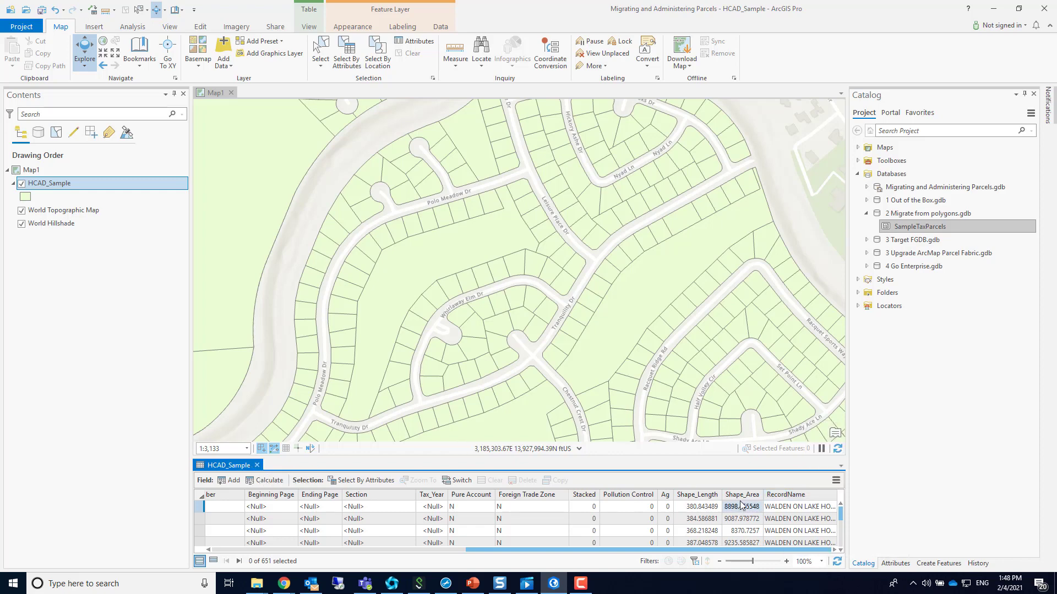
{"action": "left_click", "coordinate": [257, 465]}
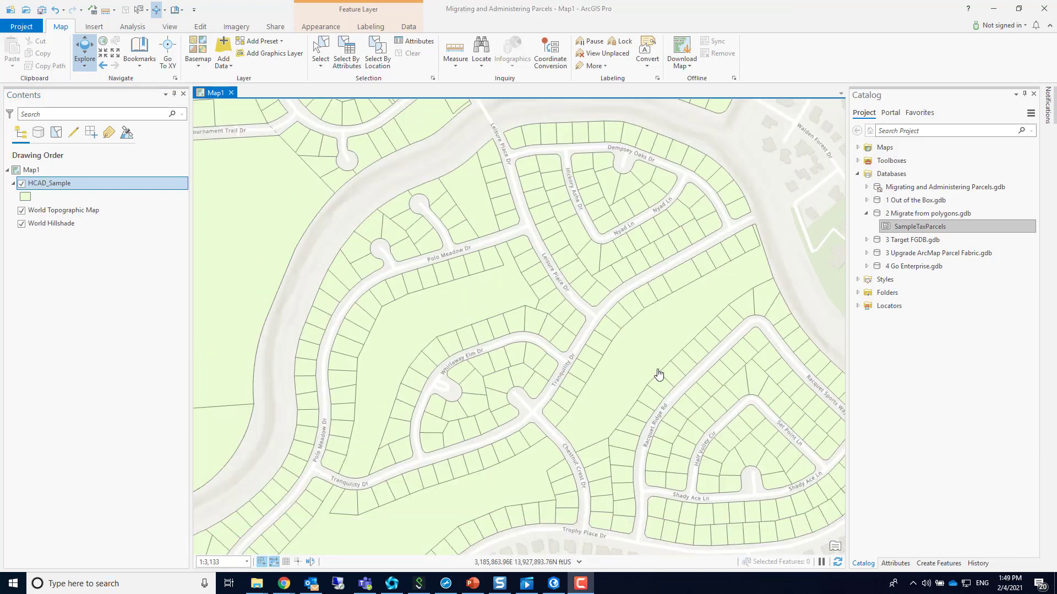
Create a feature dataset named Parcels in 2 Migrate from polygons.gdb with coordinate system NAD_1983_StatePlane_Texas_South_Central_FIPS_4204_Feet
{"action": "left_click", "coordinate": [894, 214]}
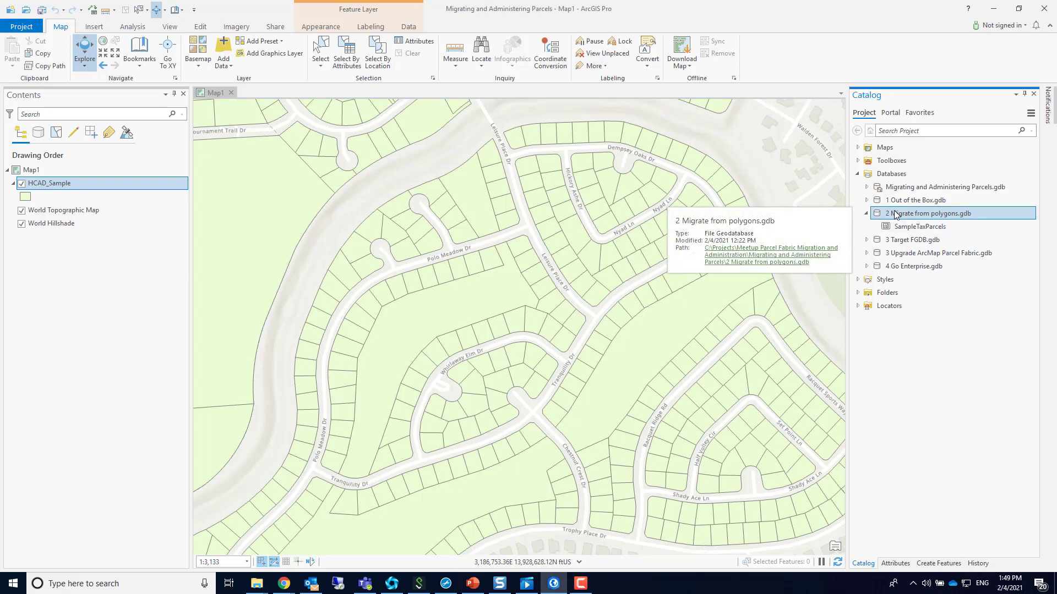
{"action": "right_click", "coordinate": [894, 214]}
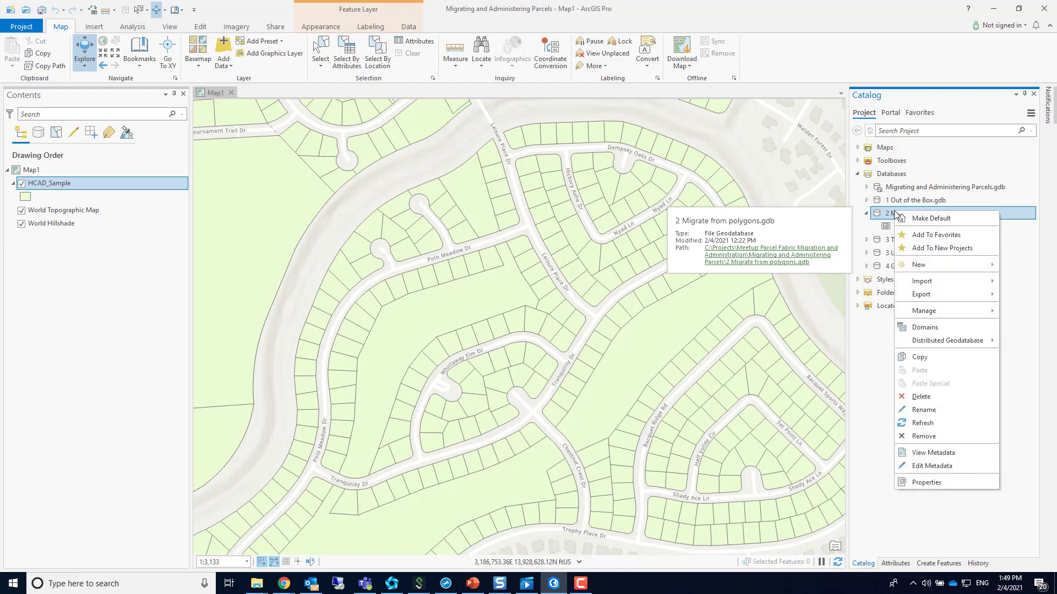
{"action": "mouse_move", "coordinate": [918, 265]}
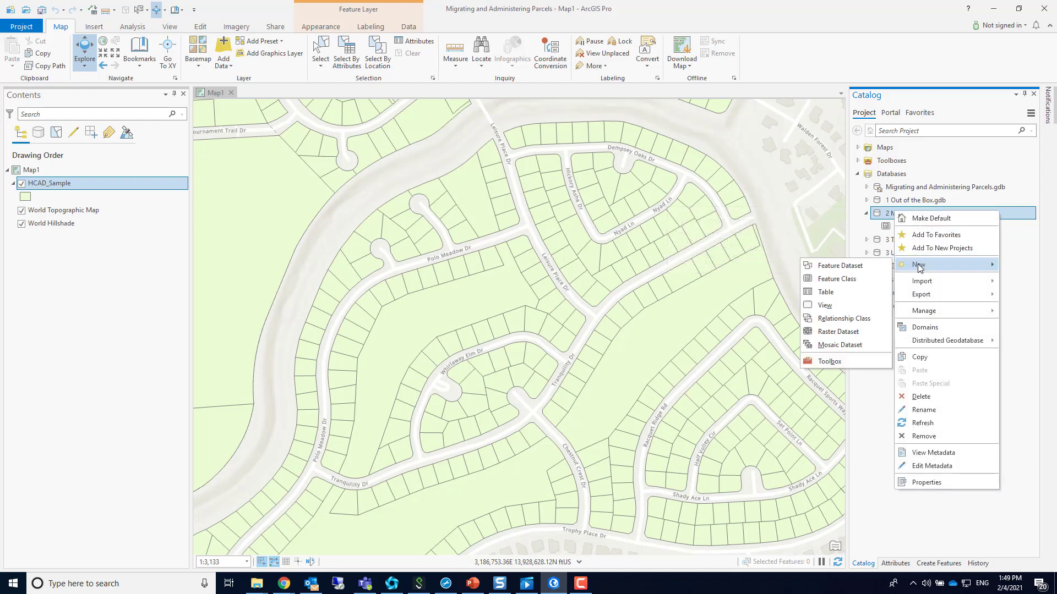
{"action": "left_click", "coordinate": [854, 266]}
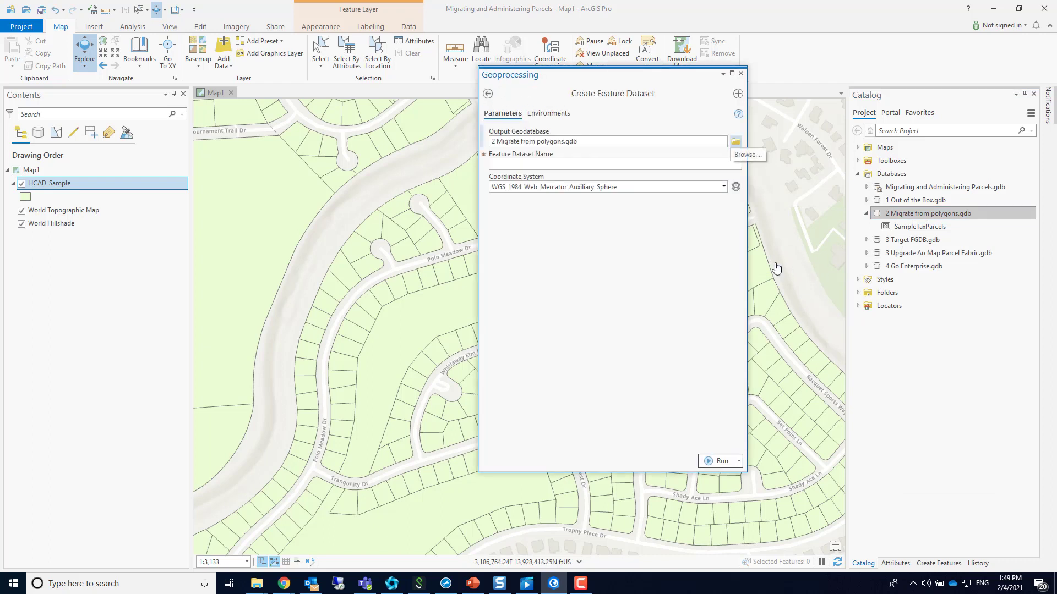
{"action": "left_click", "coordinate": [570, 164]}
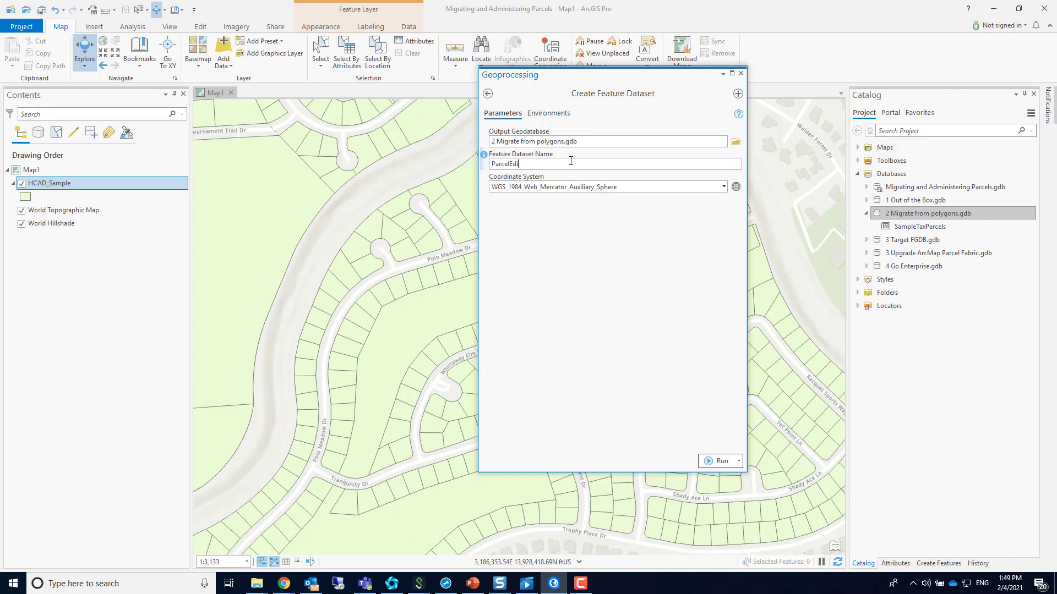
{"action": "left_click", "coordinate": [724, 187]}
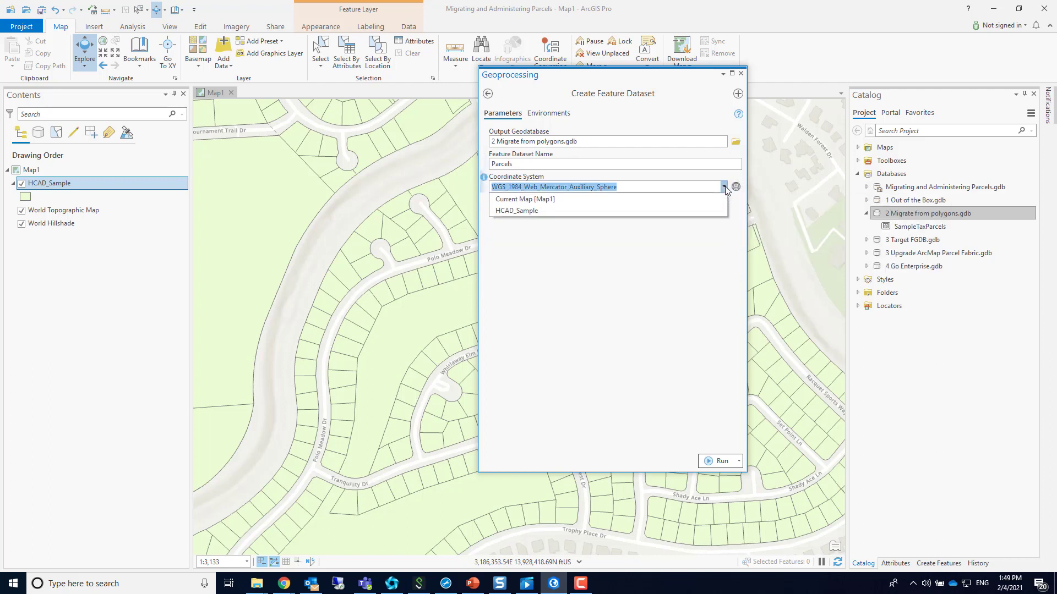
{"action": "left_click", "coordinate": [552, 200]}
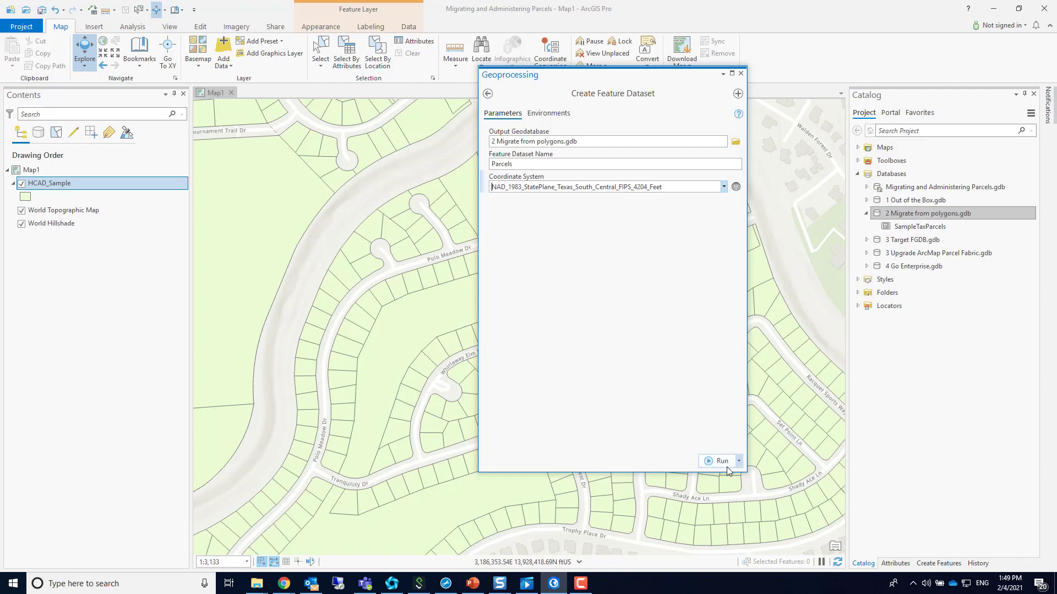
{"action": "left_click", "coordinate": [712, 462]}
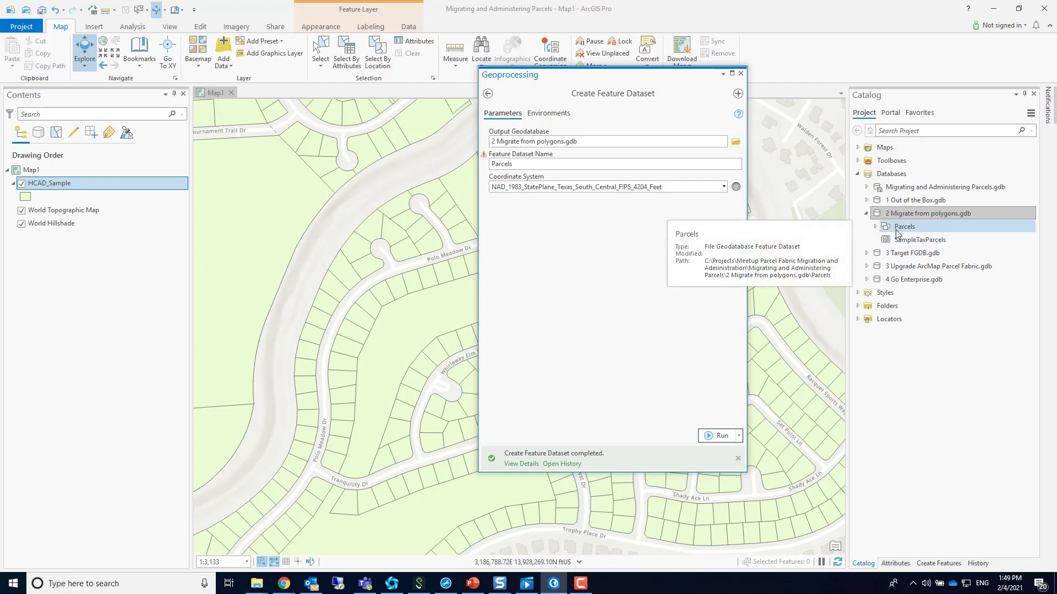
Create a parcel fabric named ParcelFabric in the Parcels feature dataset
{"action": "left_click", "coordinate": [897, 232]}
{"action": "right_click", "coordinate": [897, 233]}
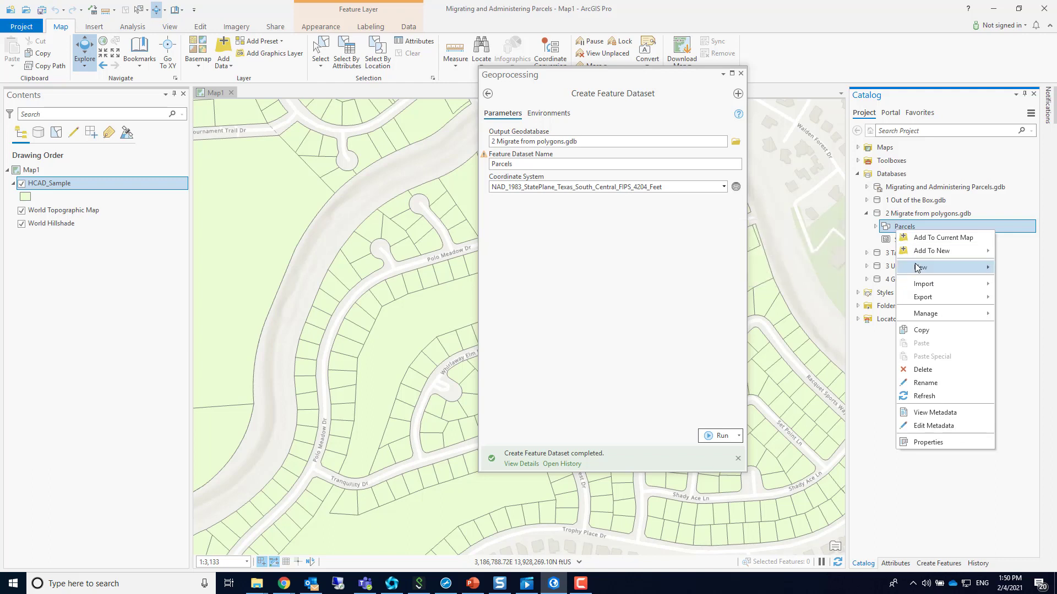
{"action": "mouse_move", "coordinate": [917, 268]}
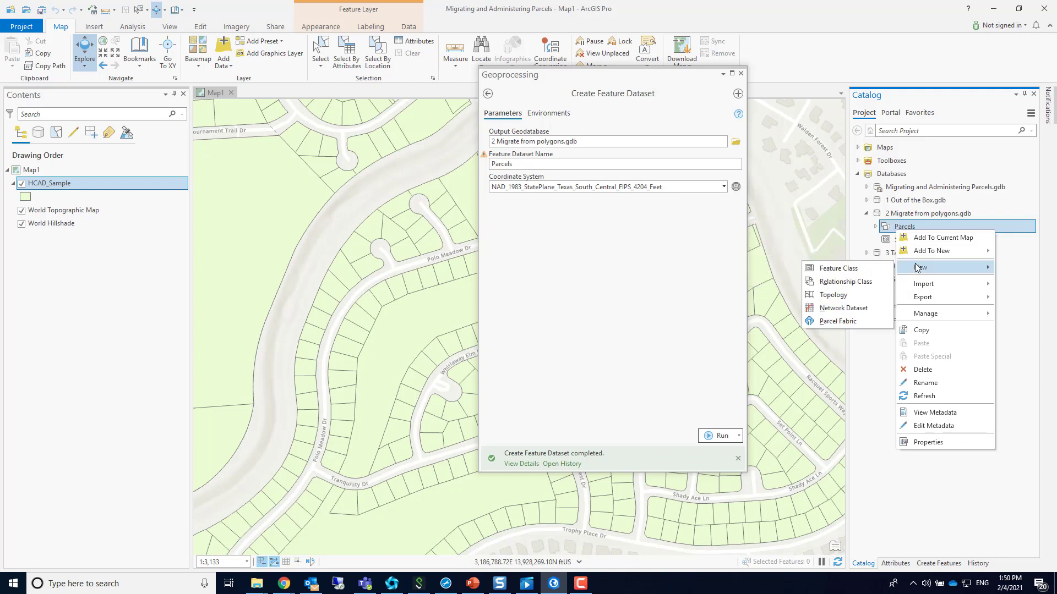
{"action": "left_click", "coordinate": [846, 325]}
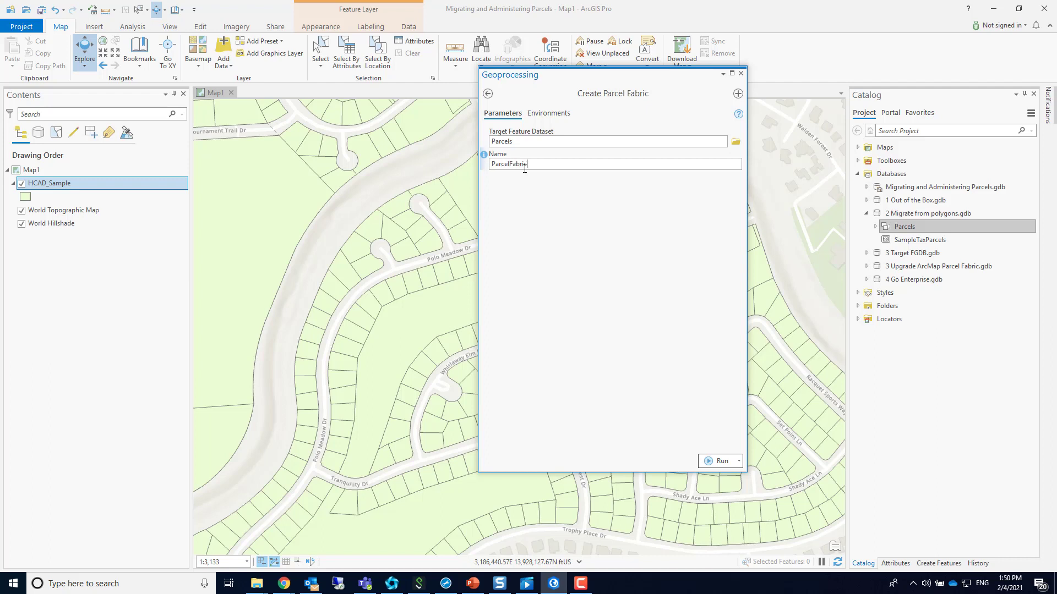
{"action": "left_click", "coordinate": [700, 460]}
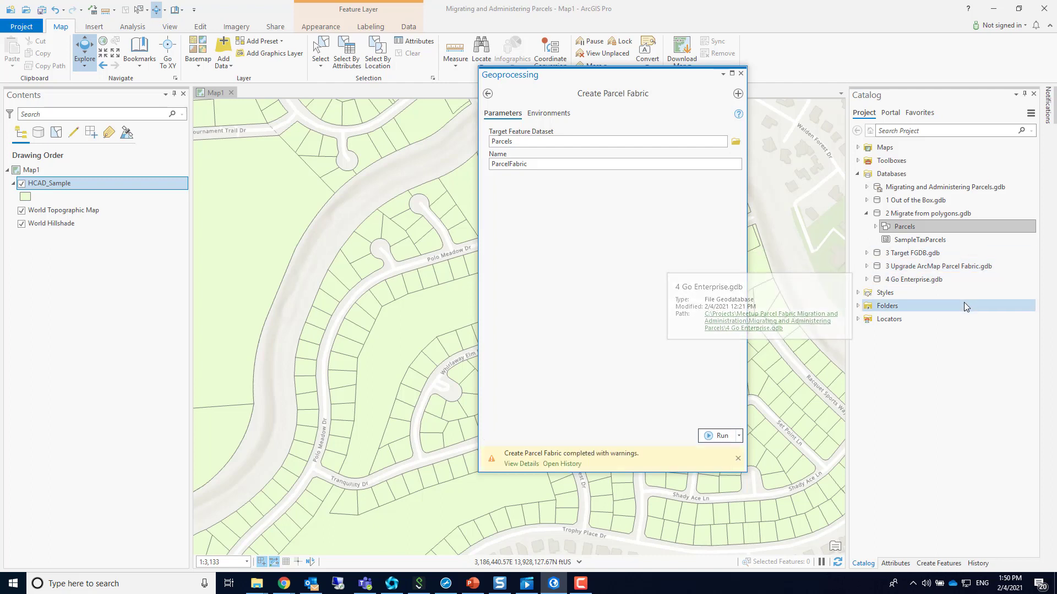
Add a parcel type named Tax to the new ParcelFabric, without using it for administrative boundaries, and close the tool
{"action": "left_click", "coordinate": [875, 226]}
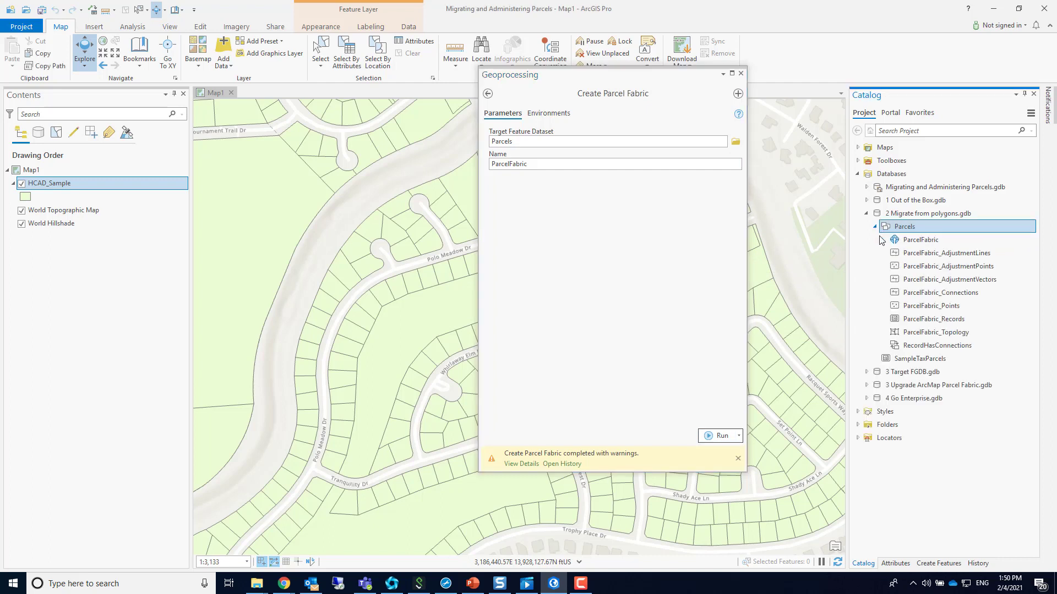
{"action": "left_click", "coordinate": [914, 243]}
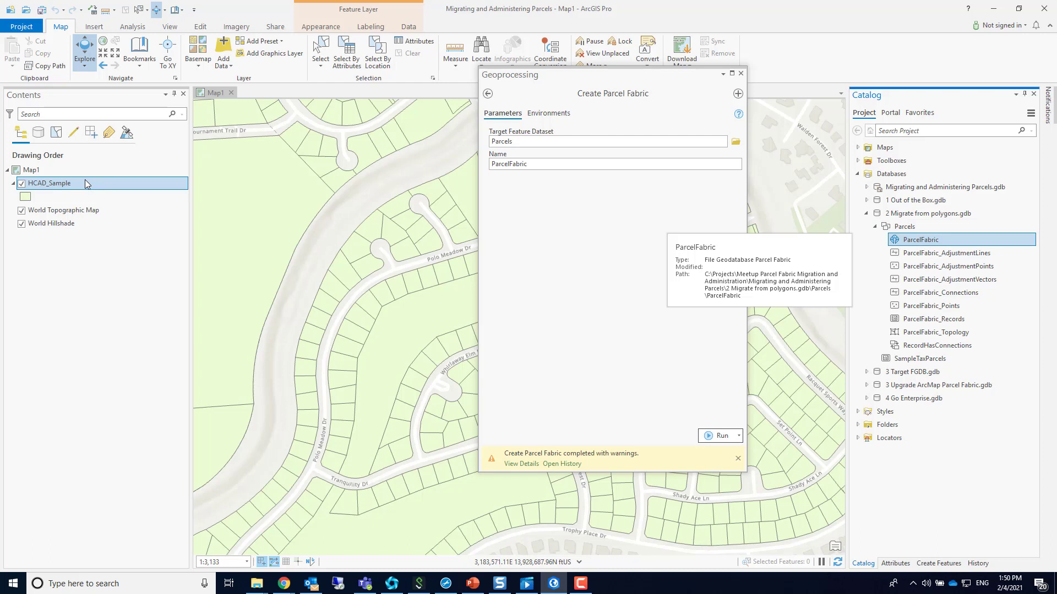
{"action": "right_click", "coordinate": [947, 240]}
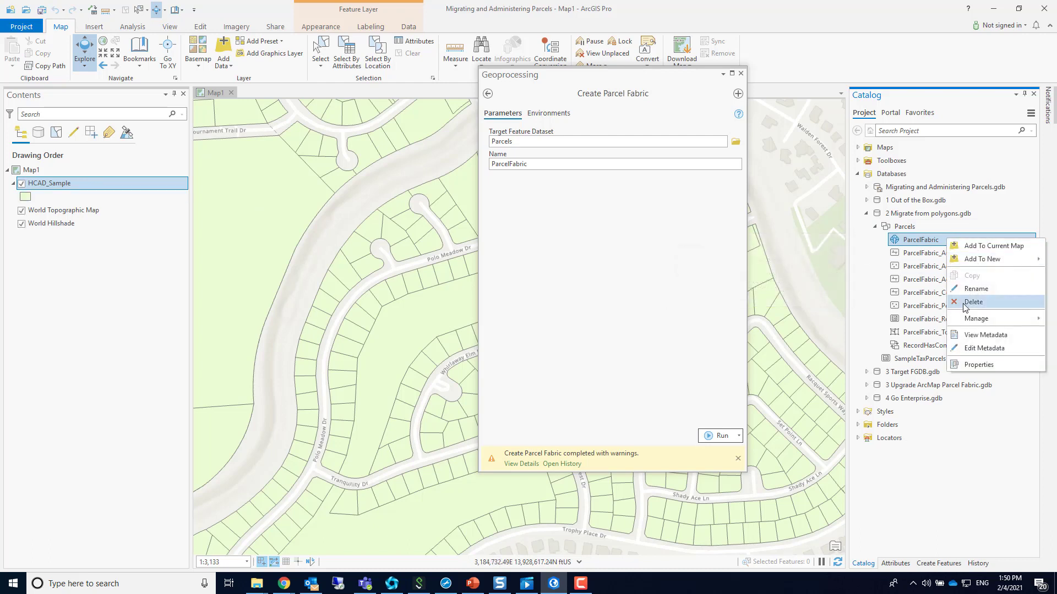
{"action": "mouse_move", "coordinate": [970, 321]}
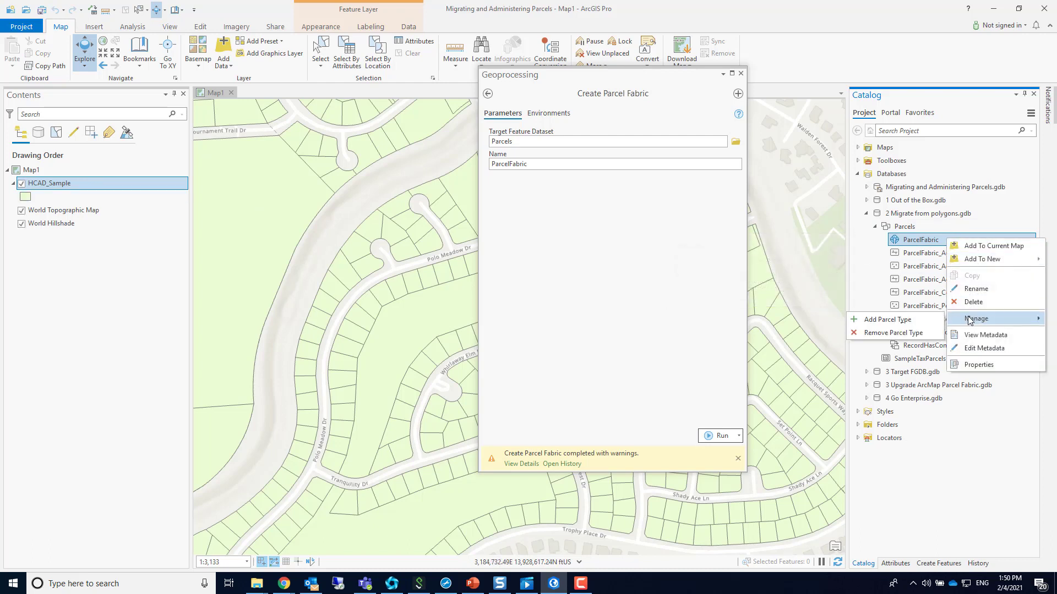
{"action": "left_click", "coordinate": [908, 319]}
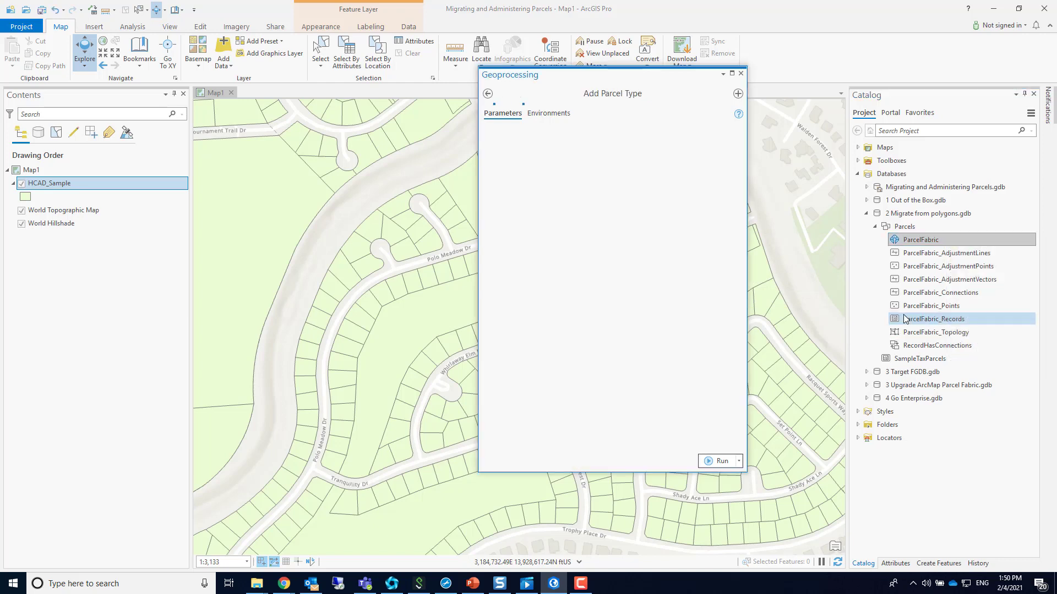
{"action": "left_click", "coordinate": [524, 164]}
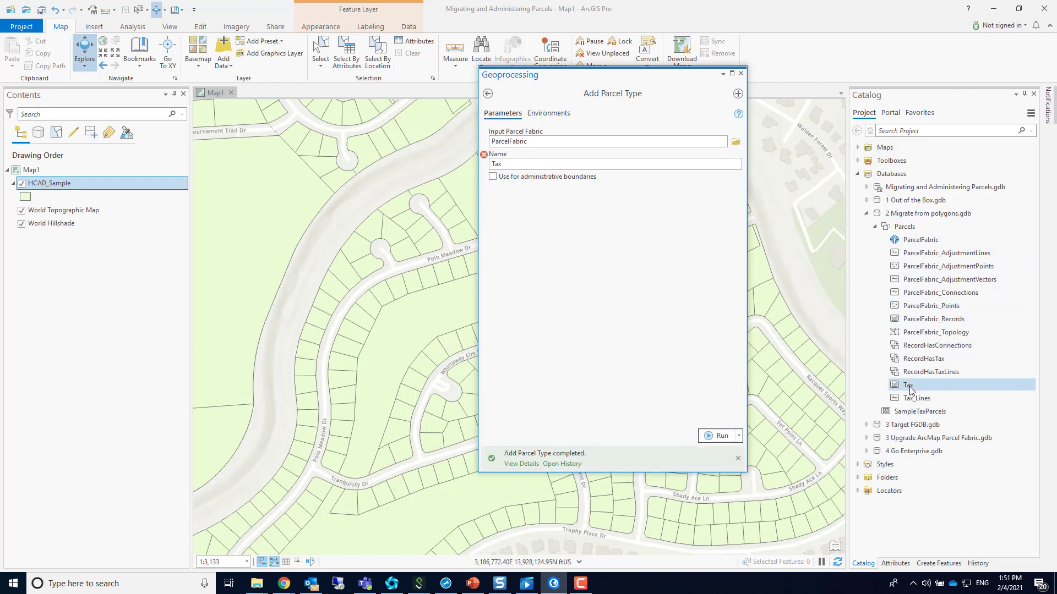
{"action": "mouse_move", "coordinate": [914, 404]}
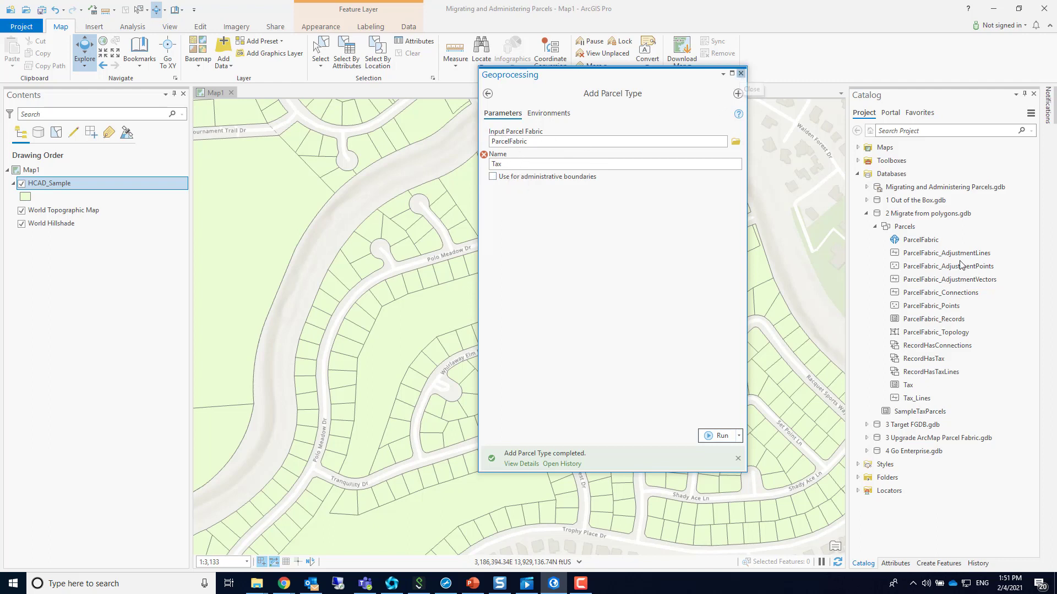
{"action": "left_click", "coordinate": [741, 74]}
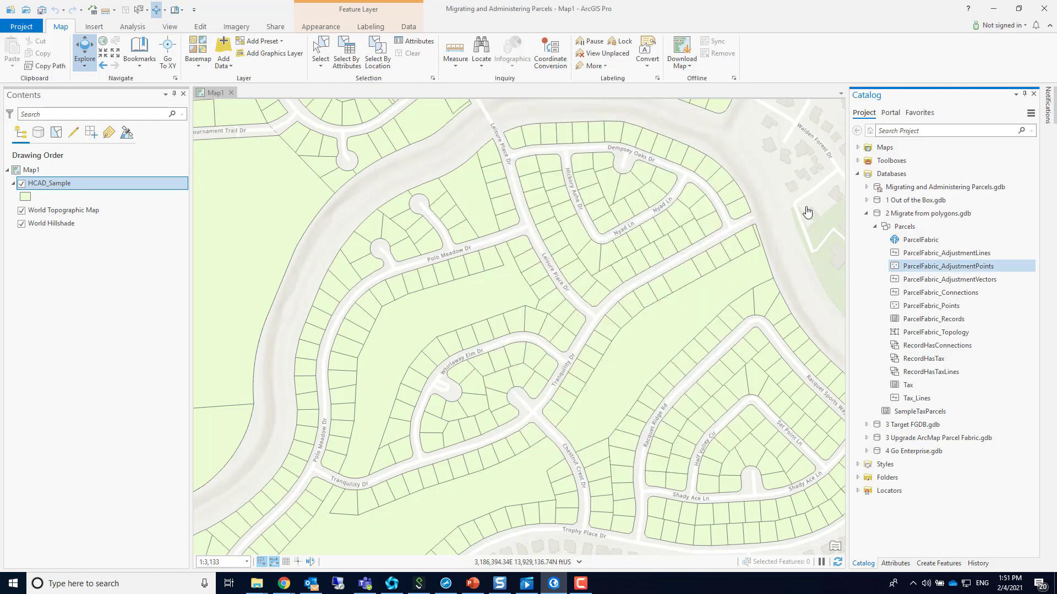
{"action": "right_click", "coordinate": [908, 230]}
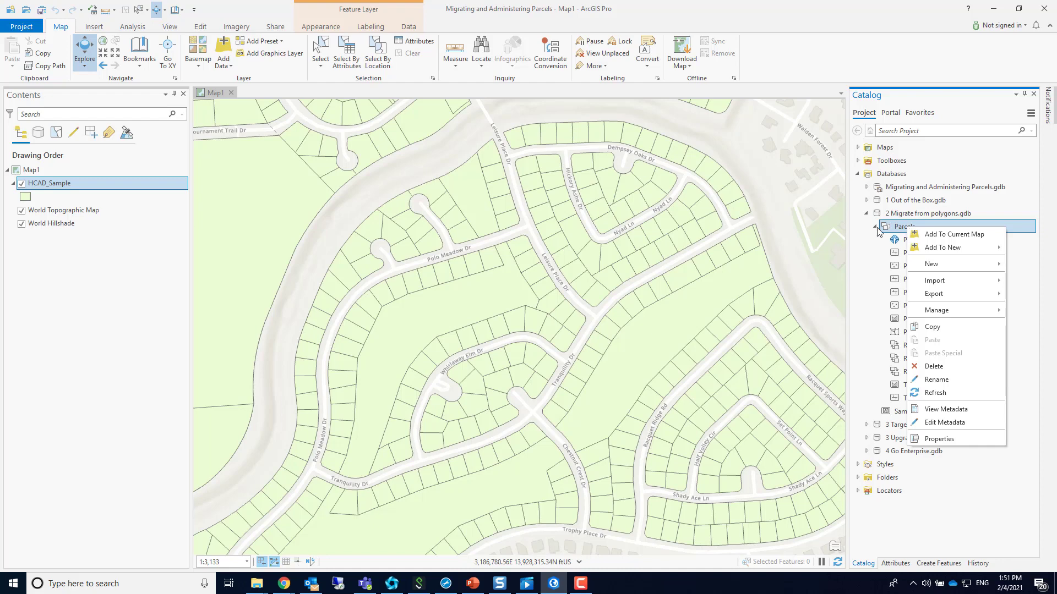
{"action": "left_click", "coordinate": [905, 216]}
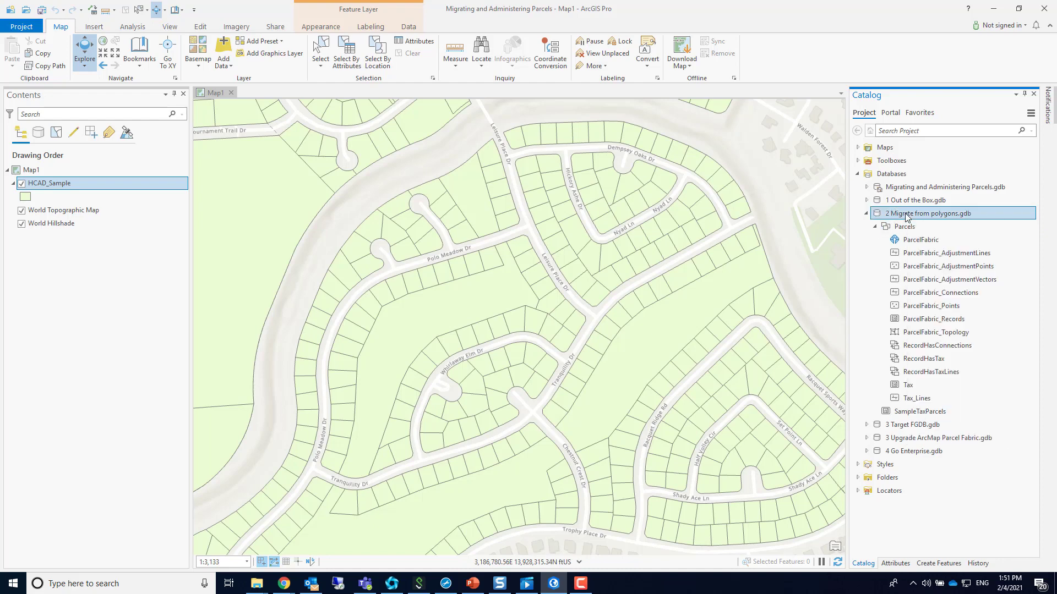
Open the domains of 2 Migrate from polygons.gdb and examine the coded values of the RecordType domain
{"action": "right_click", "coordinate": [905, 214]}
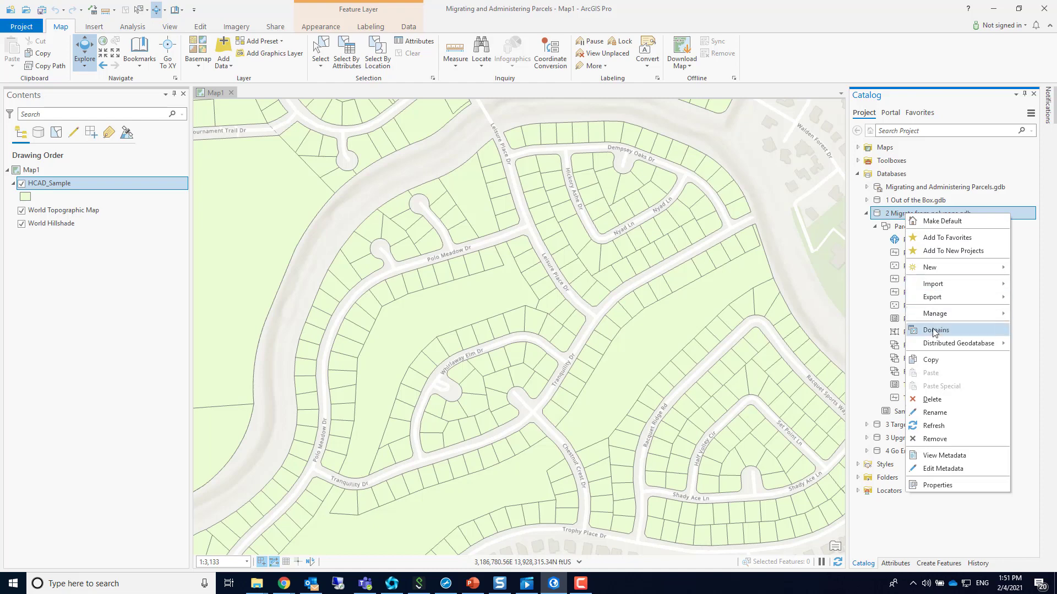
{"action": "left_click", "coordinate": [934, 331]}
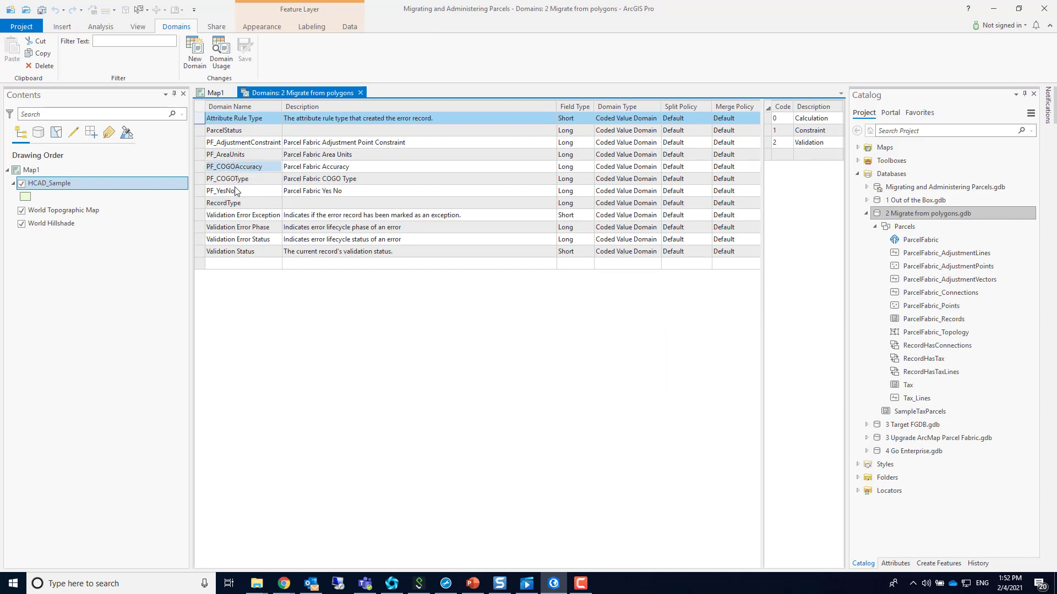
{"action": "left_click", "coordinate": [202, 205]}
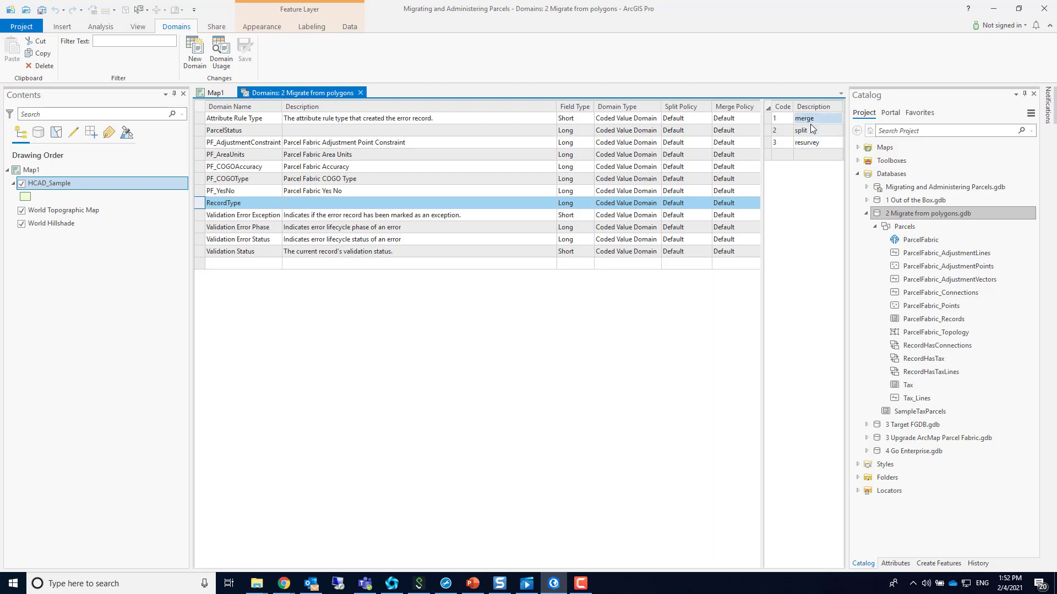
Create a new coded value domain named ParcelStatus1 with field type Long
{"action": "left_click", "coordinate": [241, 265]}
{"action": "type", "text": "ParcelStatus1"}
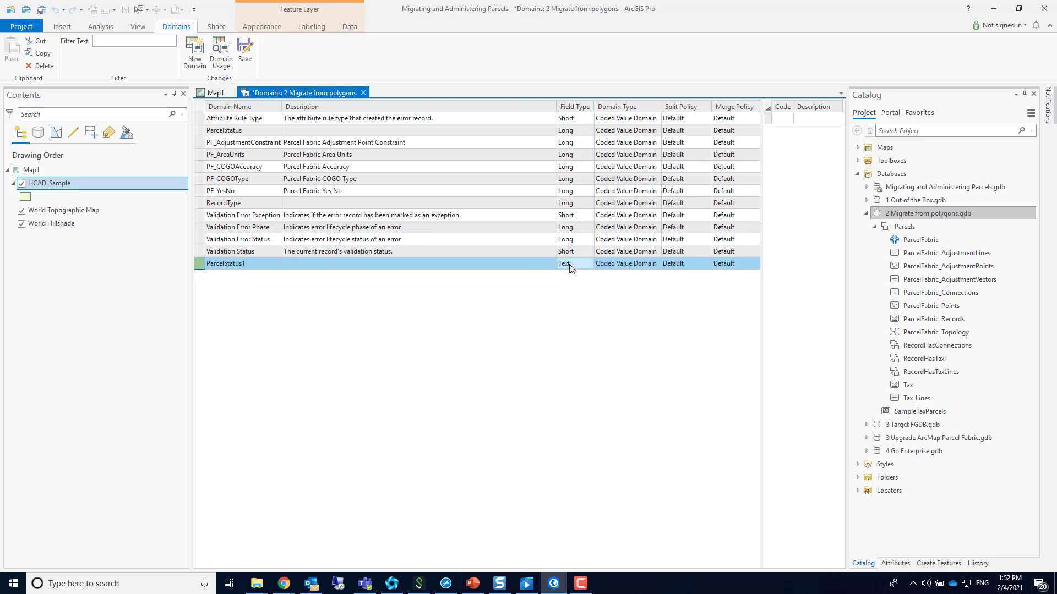
{"action": "left_click", "coordinate": [576, 266]}
{"action": "left_click", "coordinate": [586, 266]}
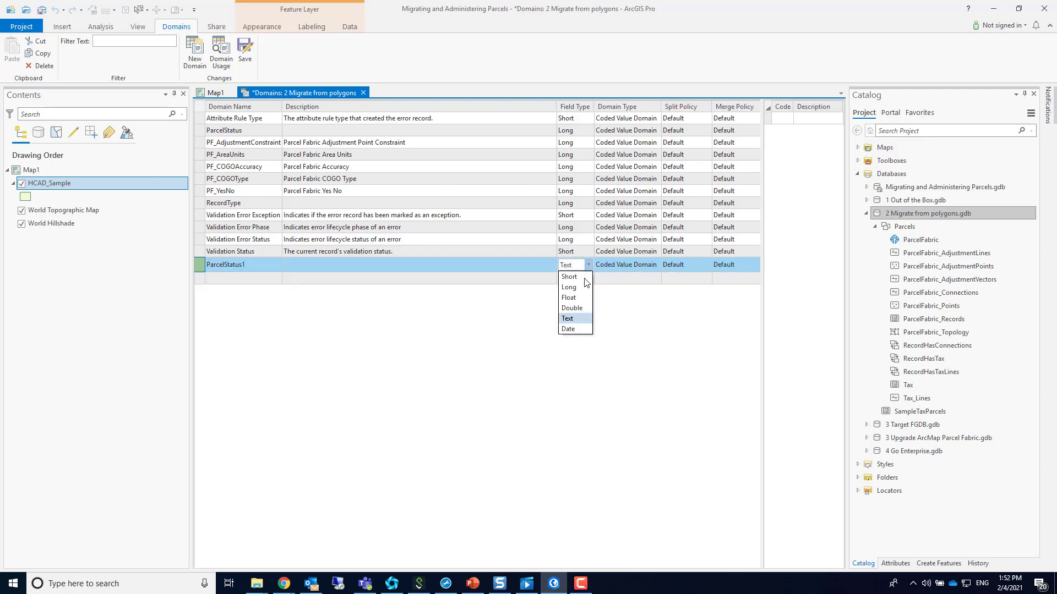
{"action": "left_click", "coordinate": [573, 288]}
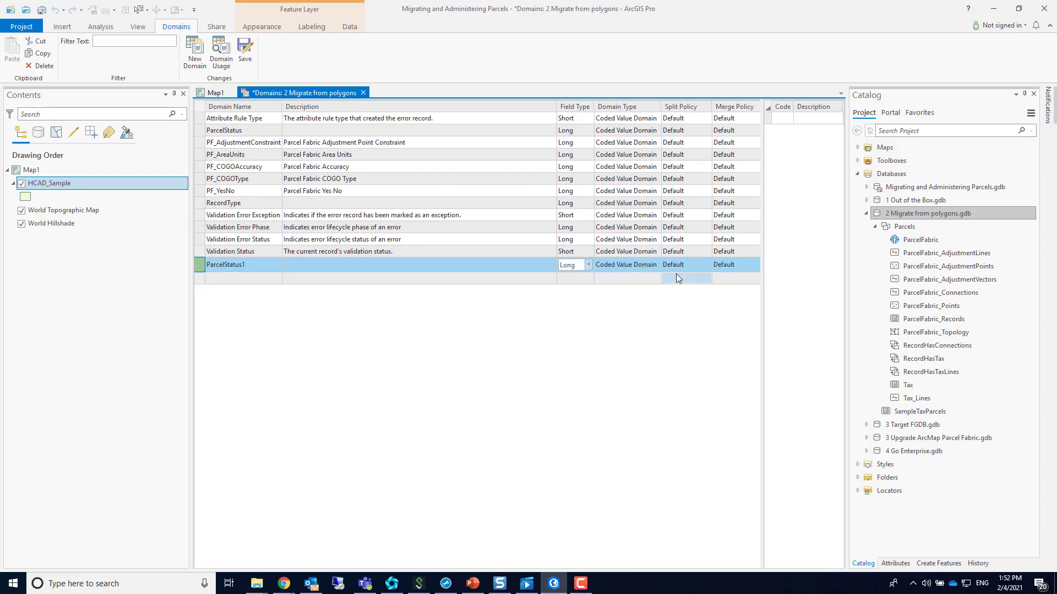
Give ParcelStatus1 the coded values 1 Approved, 2 Draft and 3 Research, then save the domains and close their view
{"action": "left_click", "coordinate": [786, 119]}
{"action": "type", "text": "1"}
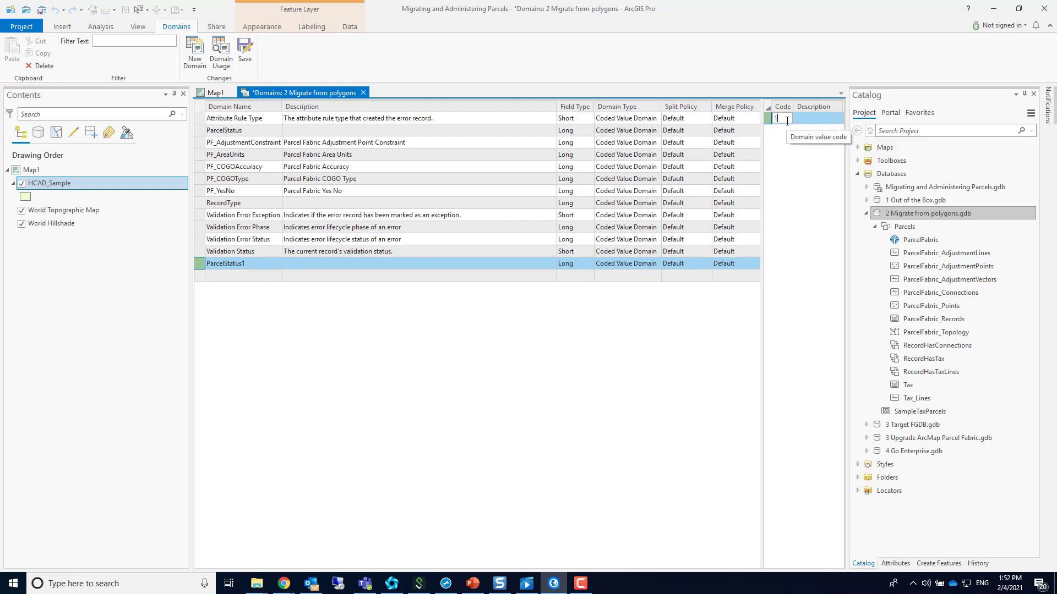
{"action": "left_click", "coordinate": [807, 126]}
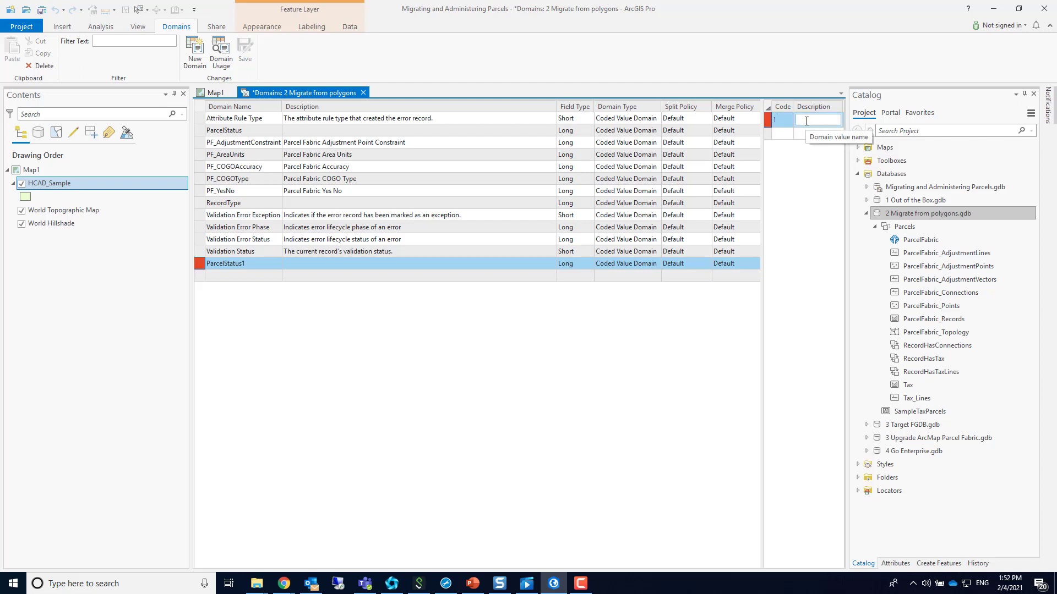
{"action": "type", "text": "Approved"}
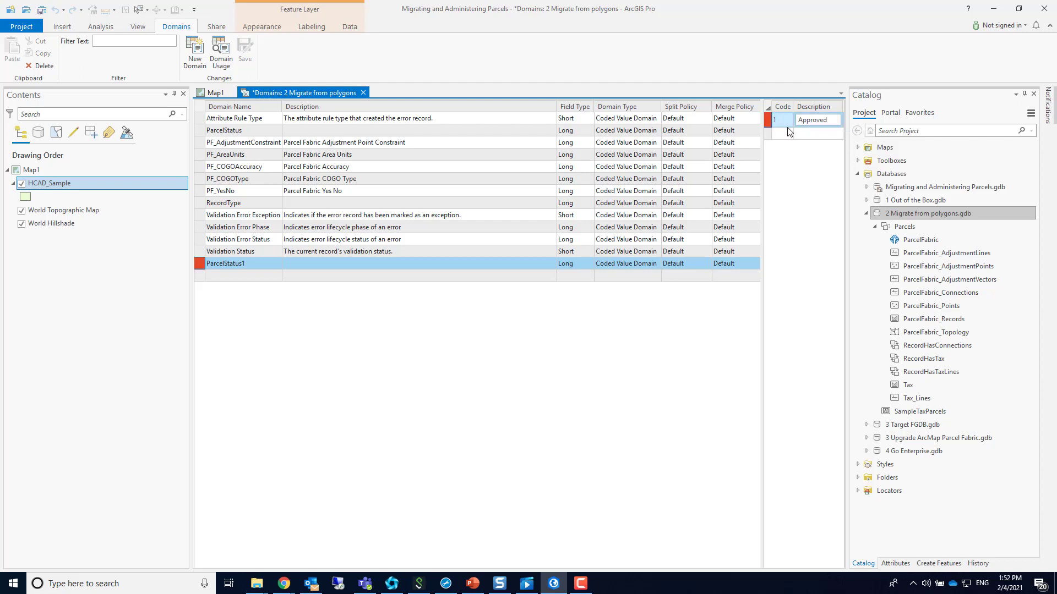
{"action": "left_click", "coordinate": [784, 134]}
{"action": "type", "text": "2"}
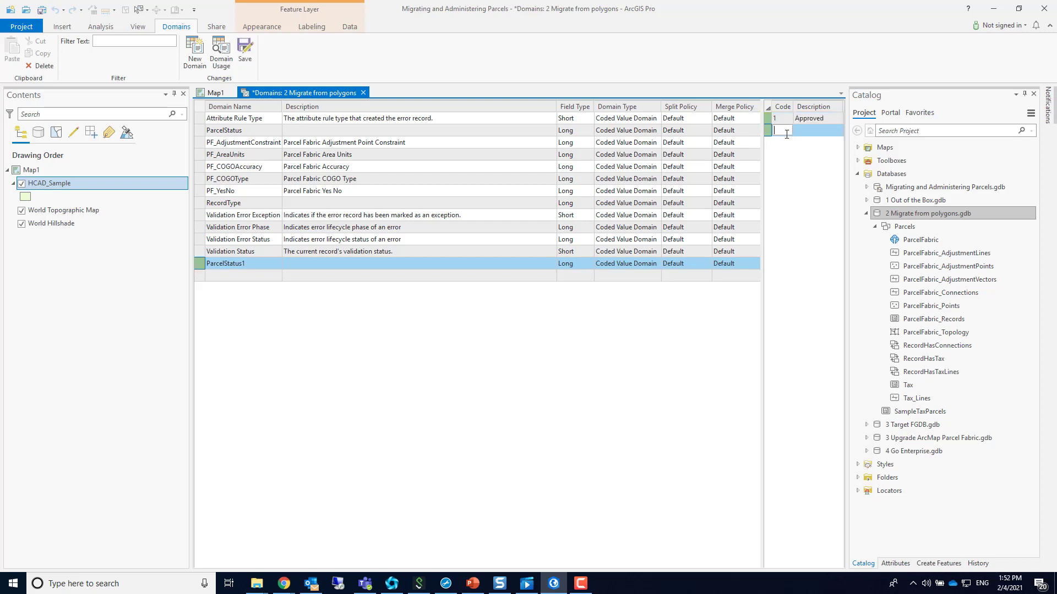
{"action": "left_click", "coordinate": [805, 132]}
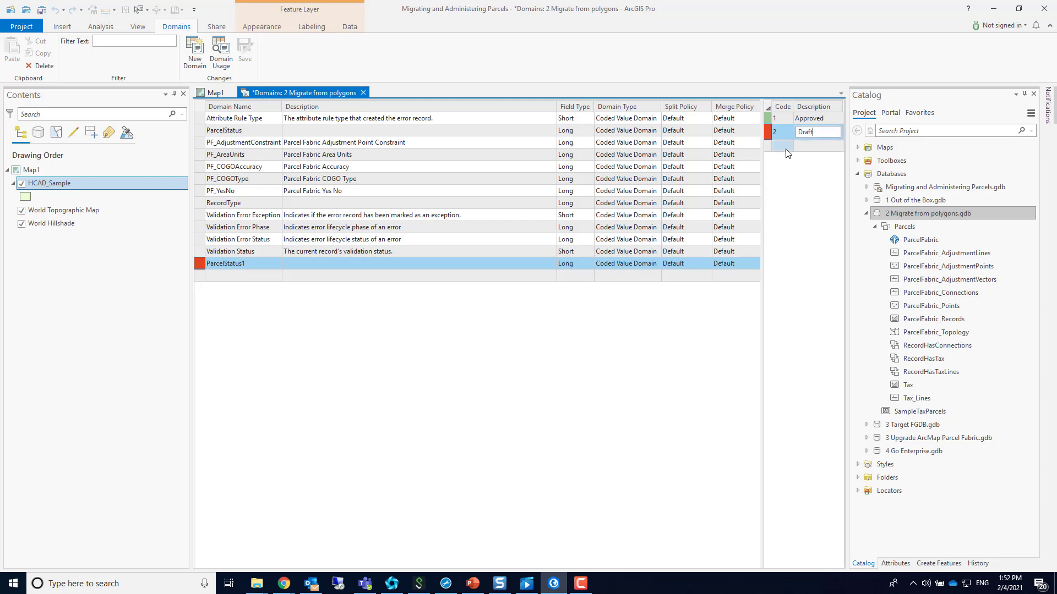
{"action": "left_click", "coordinate": [783, 143]}
{"action": "type", "text": "3"}
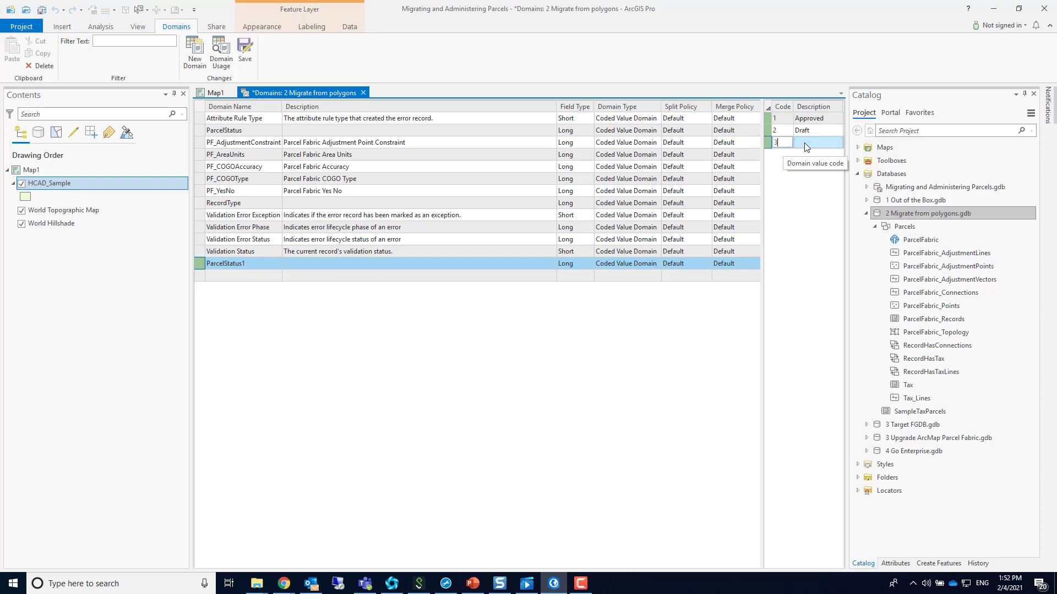
{"action": "left_click", "coordinate": [808, 143]}
{"action": "type", "text": "Research"}
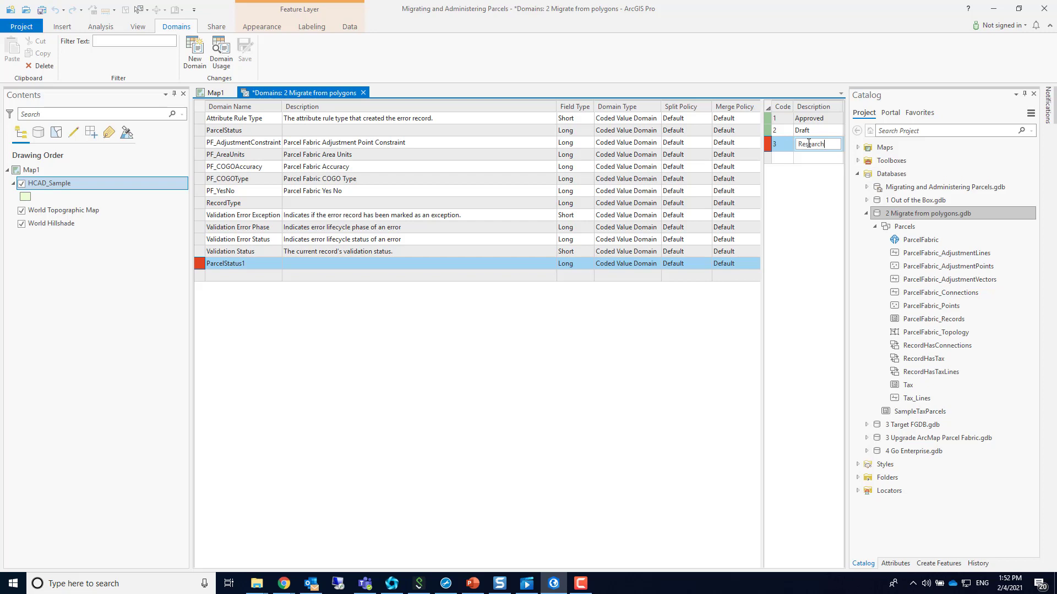
{"action": "key", "text": "Return"}
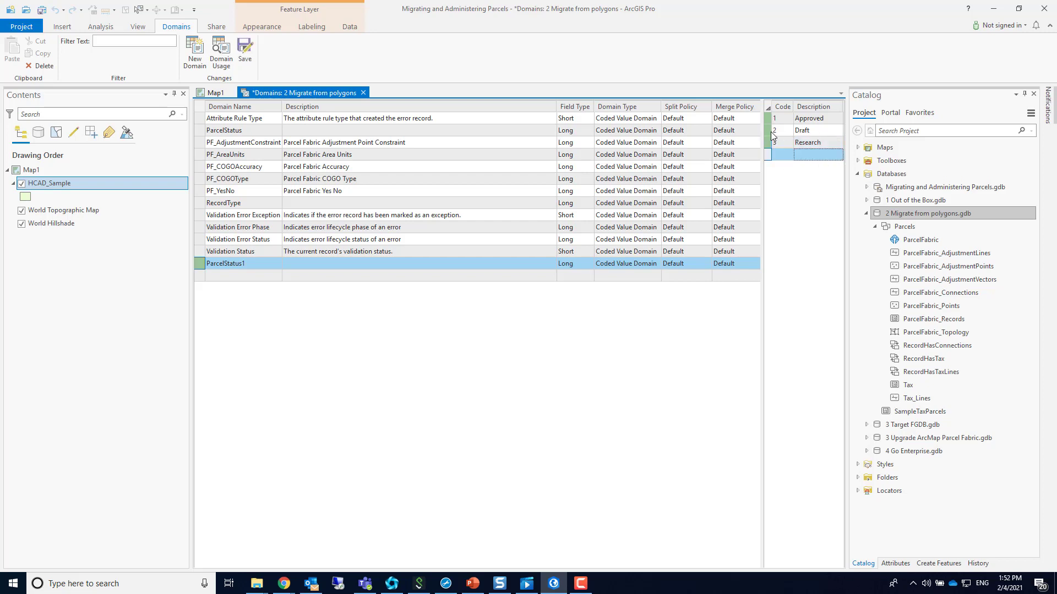
{"action": "left_click", "coordinate": [245, 52]}
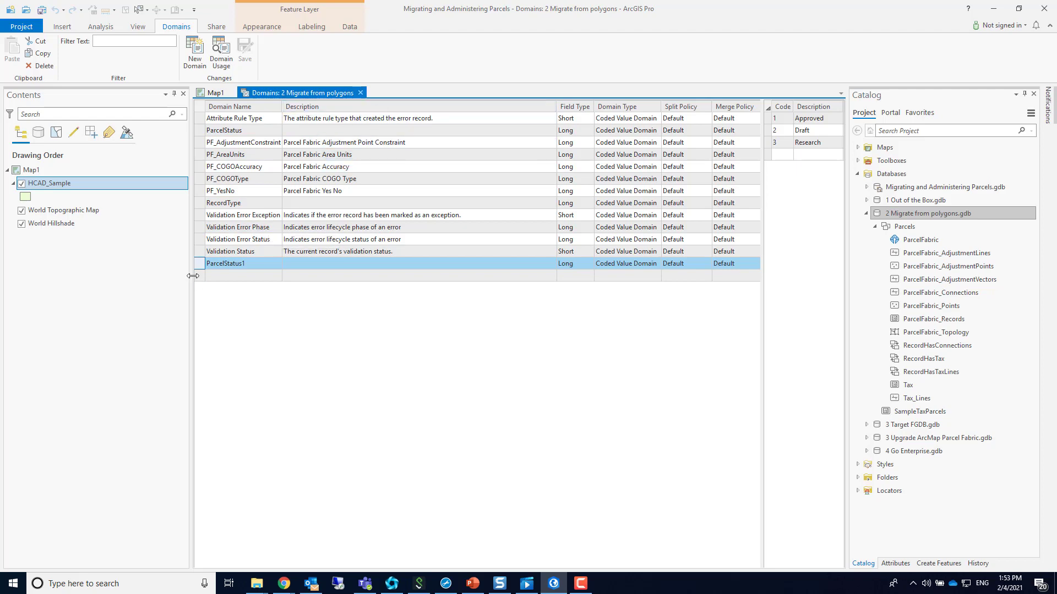
{"action": "left_click", "coordinate": [360, 93]}
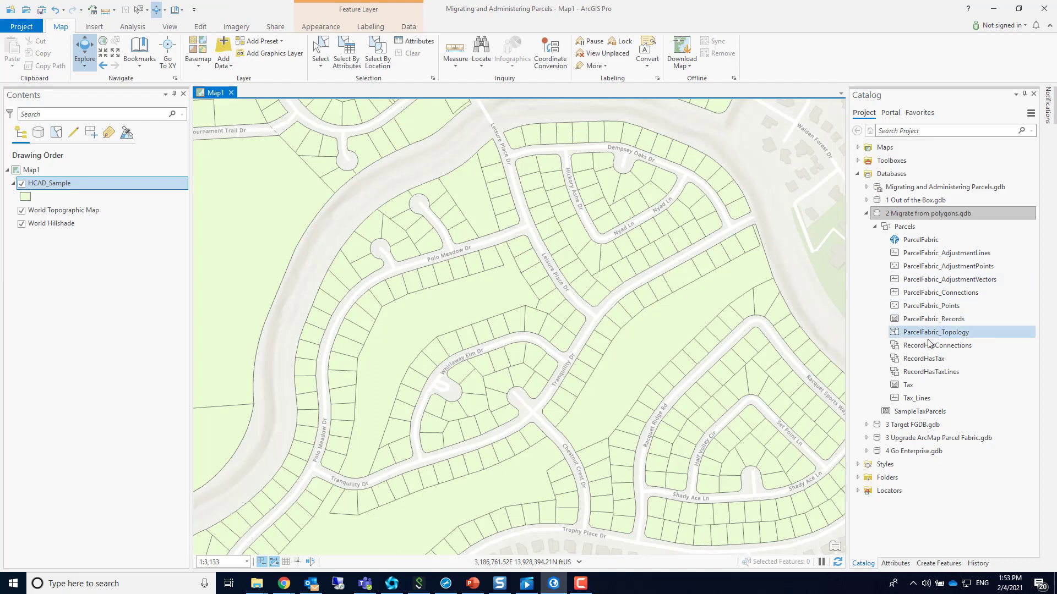
Open the fields design view of the HCAD_Sample layer
{"action": "mouse_move", "coordinate": [936, 359]}
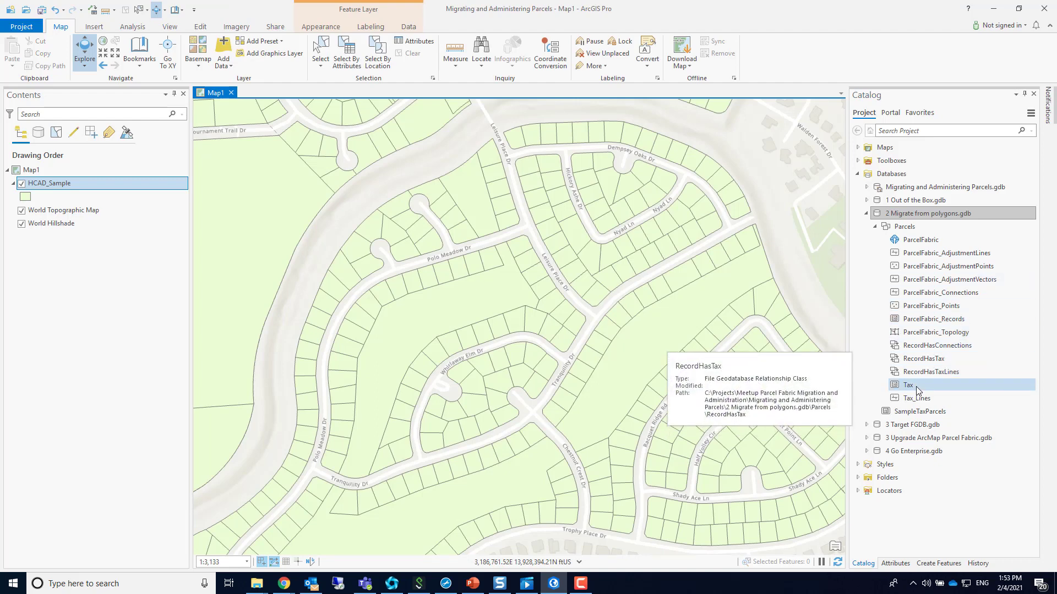
{"action": "right_click", "coordinate": [101, 185]}
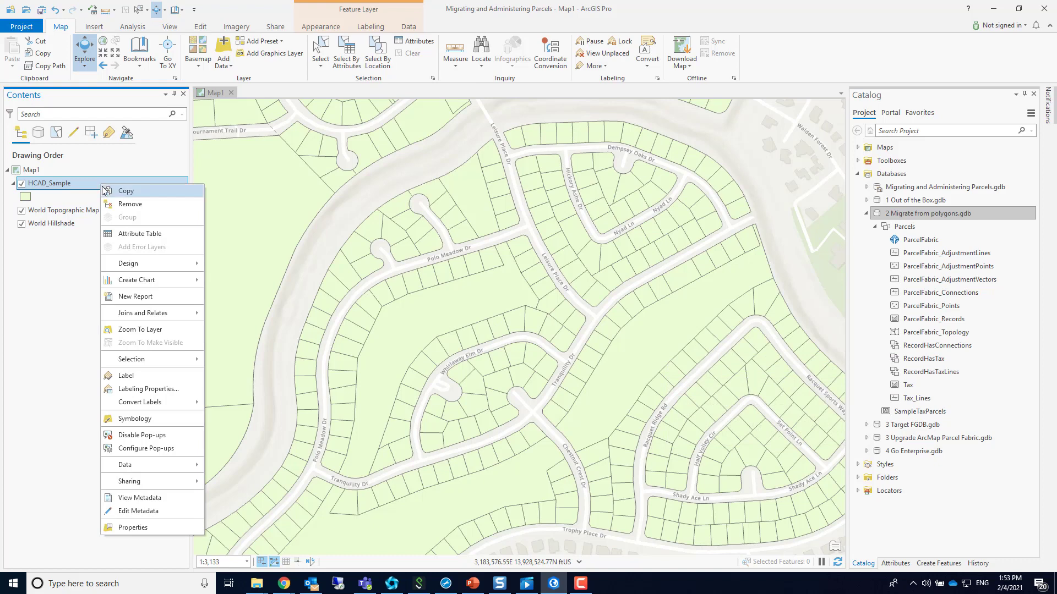
{"action": "mouse_move", "coordinate": [132, 267]}
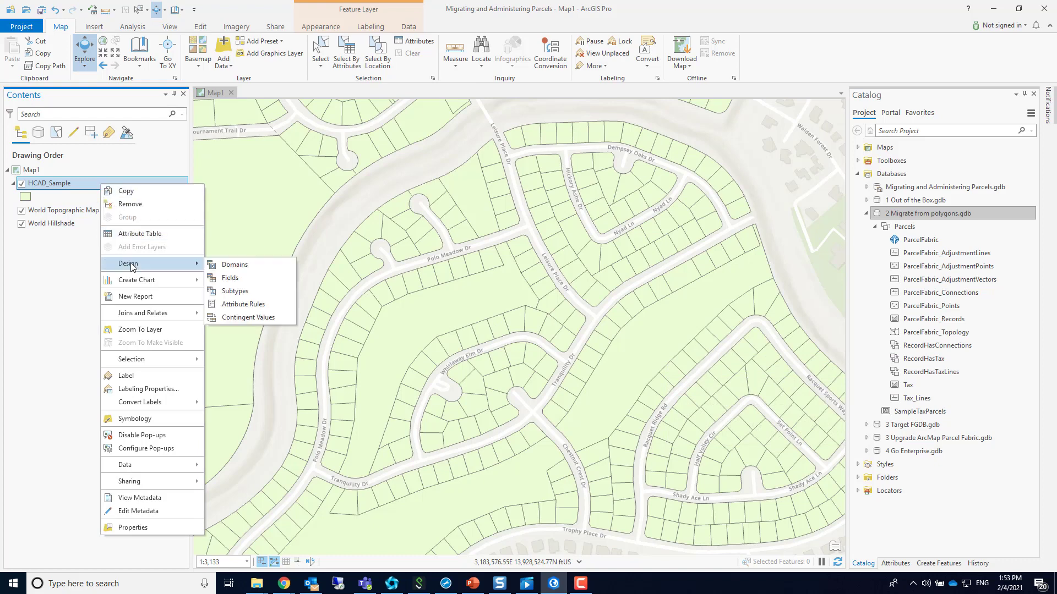
{"action": "left_click", "coordinate": [228, 281]}
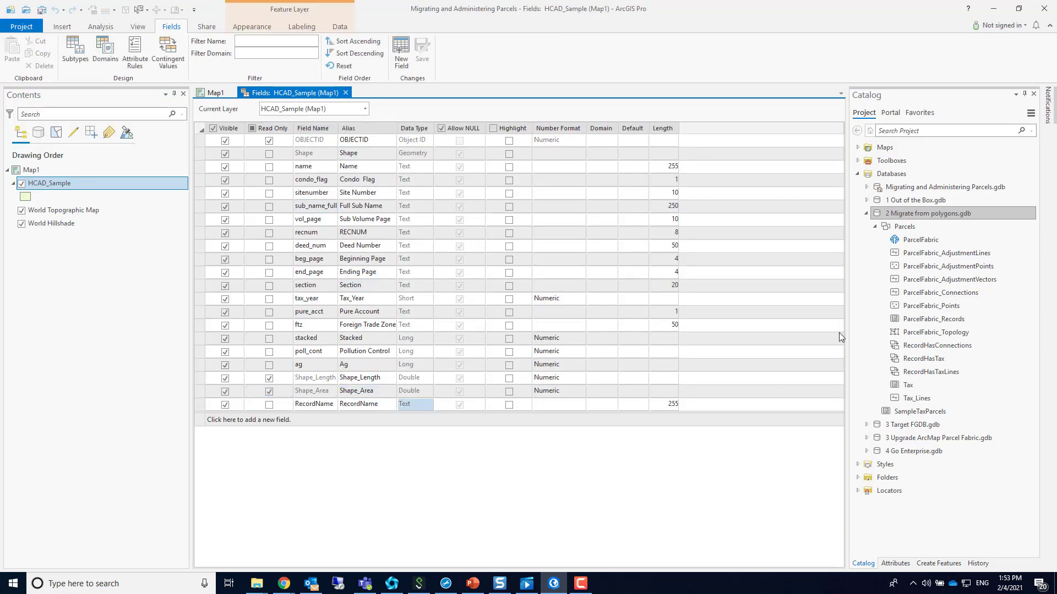
Open the fields design view of the Tax feature class and dock it beside the HCAD_Sample fields view
{"action": "left_click", "coordinate": [915, 386]}
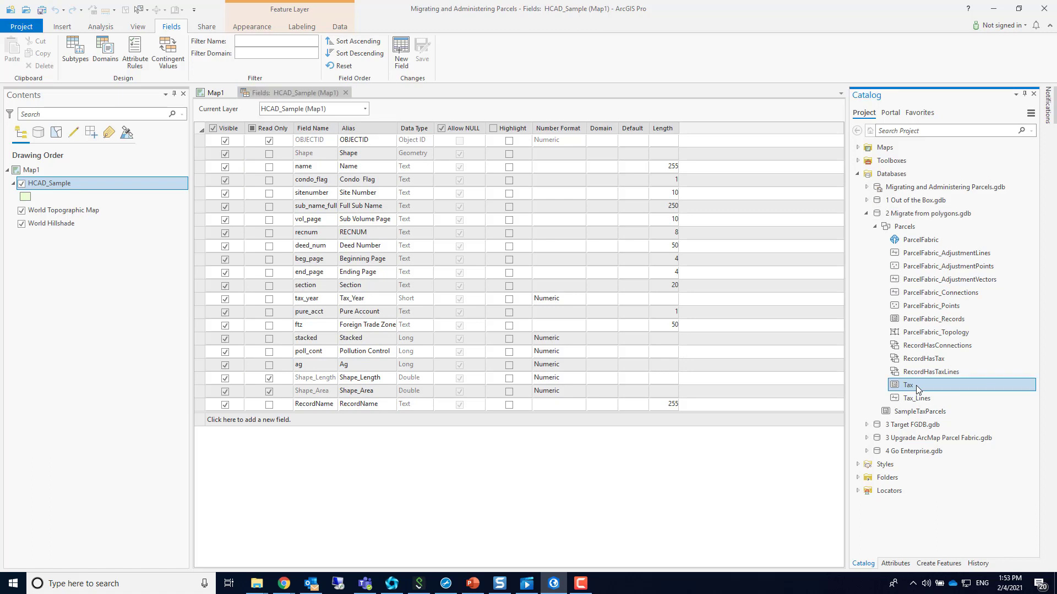
{"action": "right_click", "coordinate": [916, 385]}
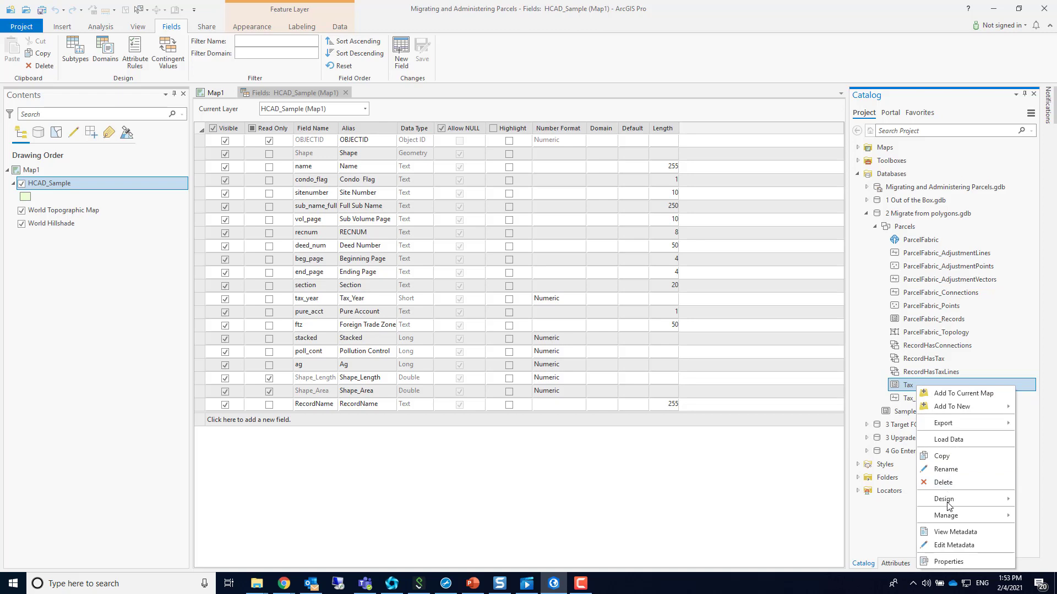
{"action": "mouse_move", "coordinate": [948, 500]}
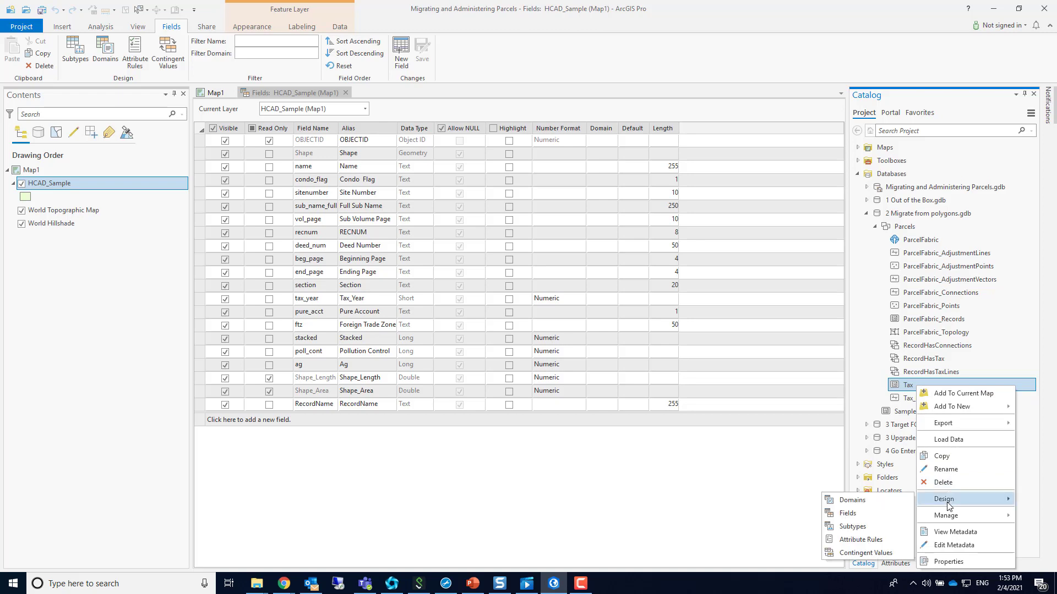
{"action": "left_click", "coordinate": [848, 513]}
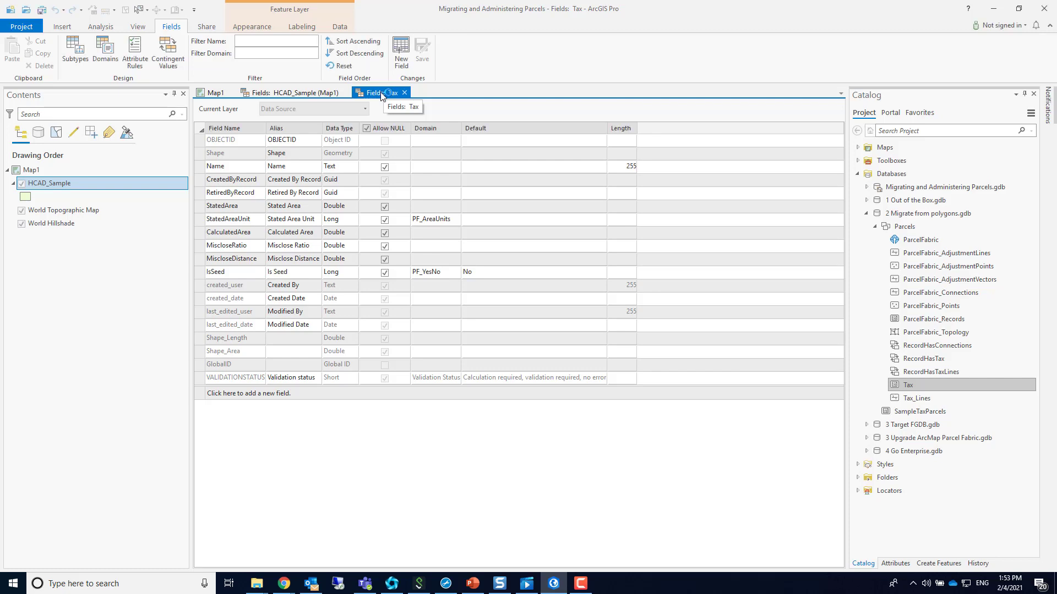
{"action": "left_click_drag", "start_coordinate": [383, 95], "coordinate": [542, 329]}
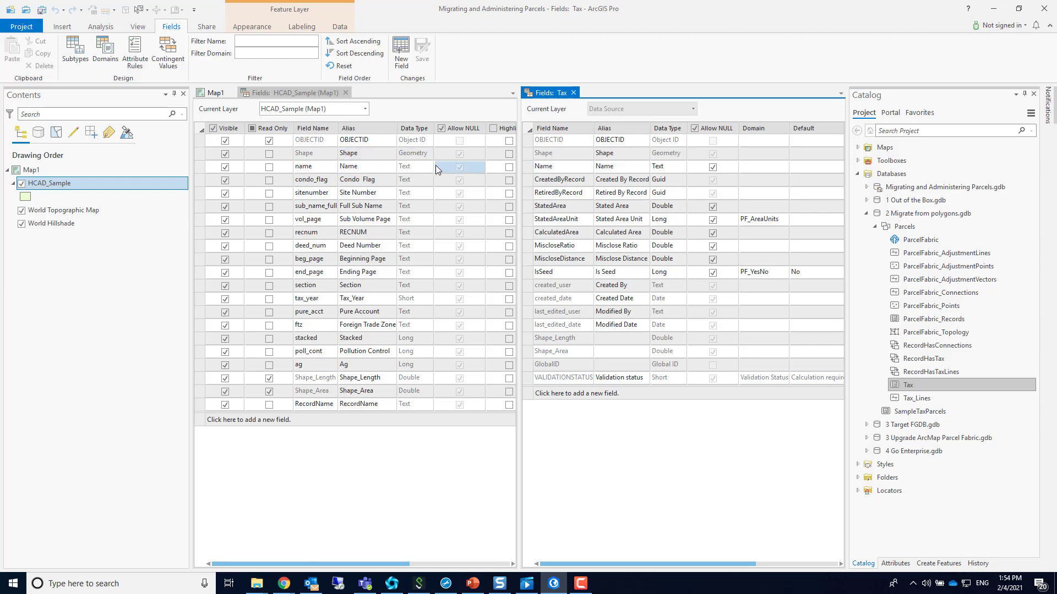
Copy the HCAD_Sample fields from condo_flag through ag, together with RecordName
{"action": "left_click", "coordinate": [203, 180]}
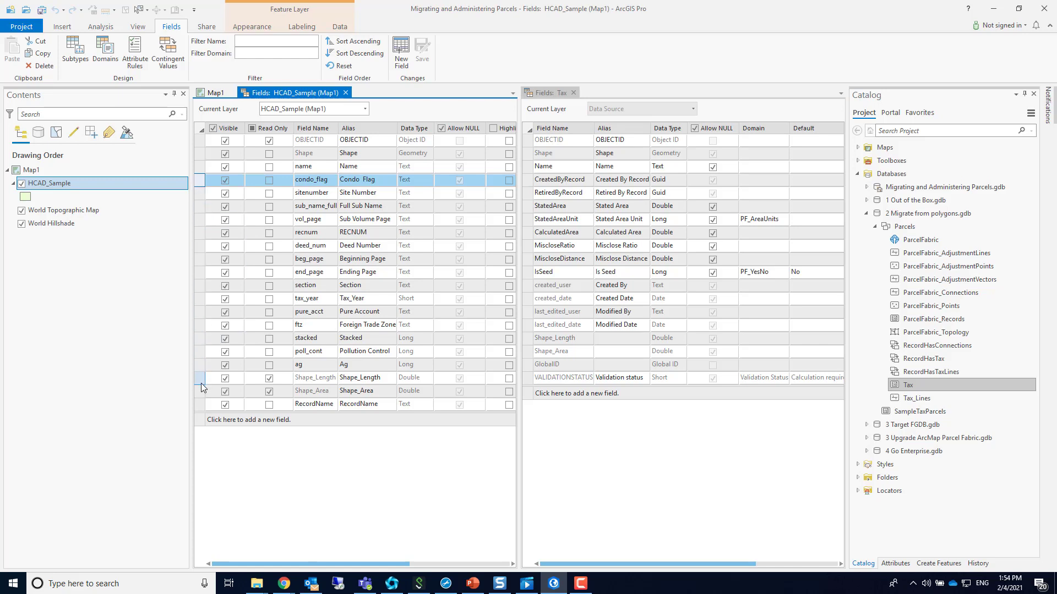
{"action": "left_click", "coordinate": [199, 365], "text": "shift"}
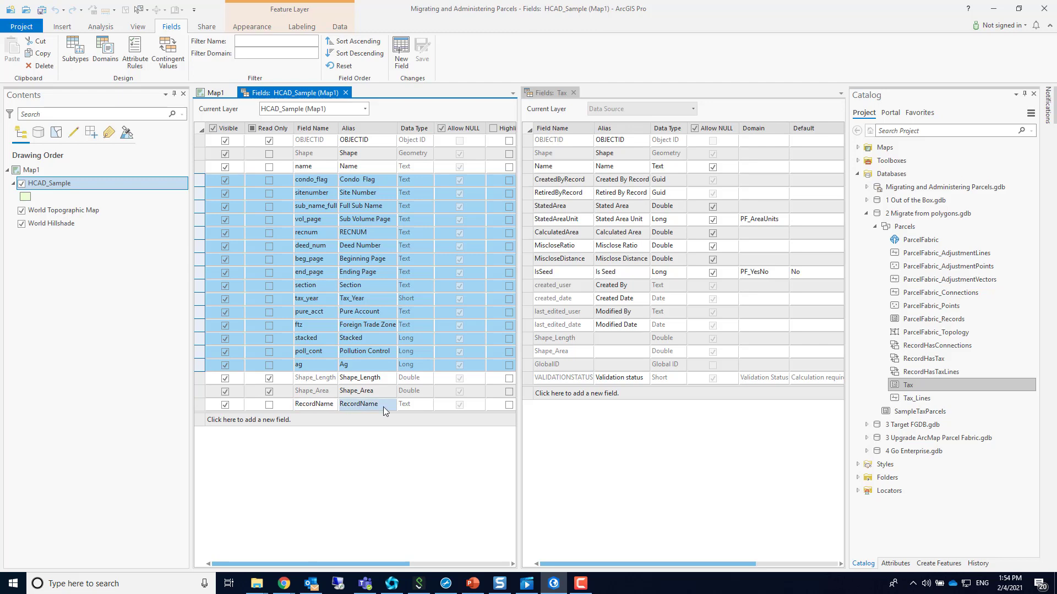
{"action": "left_click", "coordinate": [200, 406], "text": "ctrl"}
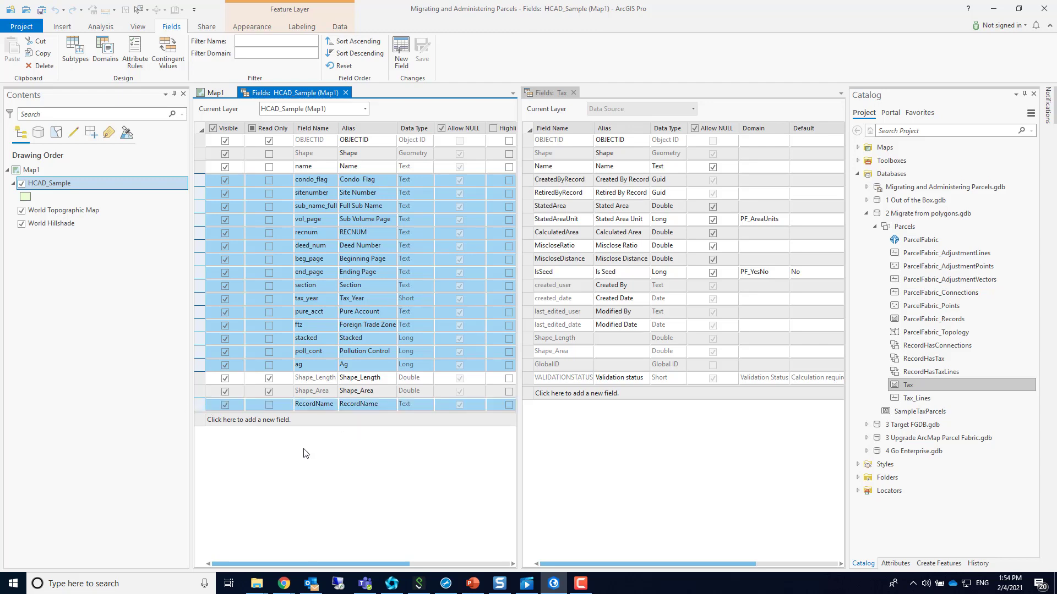
{"action": "right_click", "coordinate": [201, 406]}
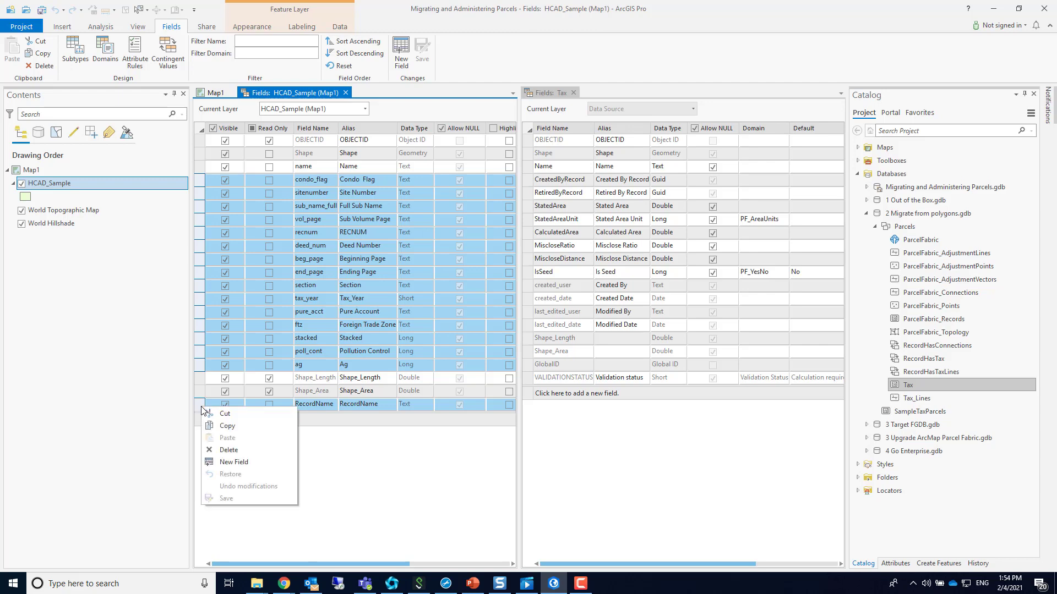
{"action": "left_click", "coordinate": [224, 433]}
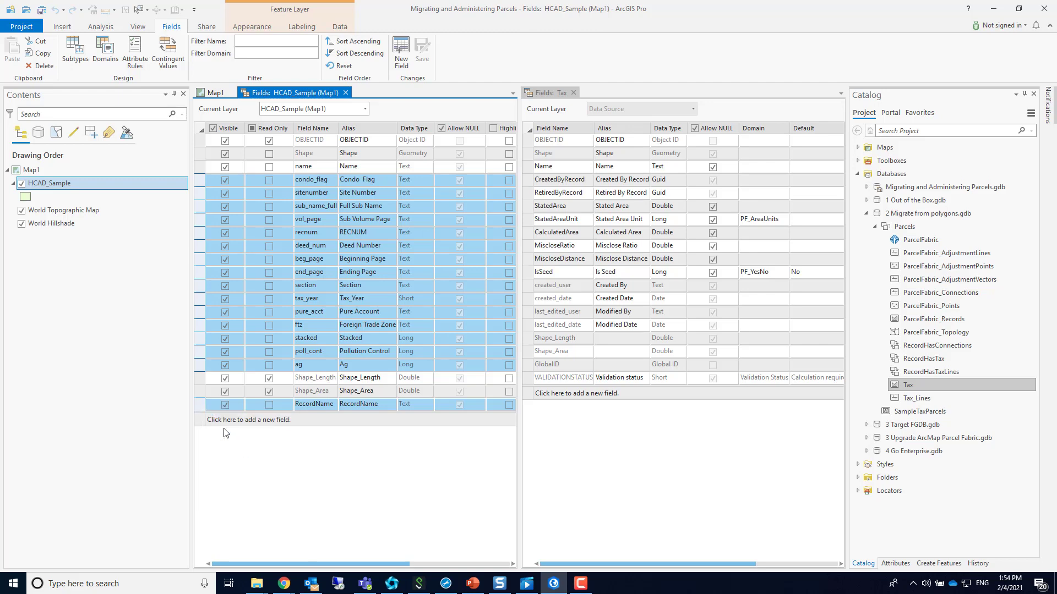
Paste the copied HCAD_Sample fields into the Tax feature class and save its fields
{"action": "right_click", "coordinate": [532, 396]}
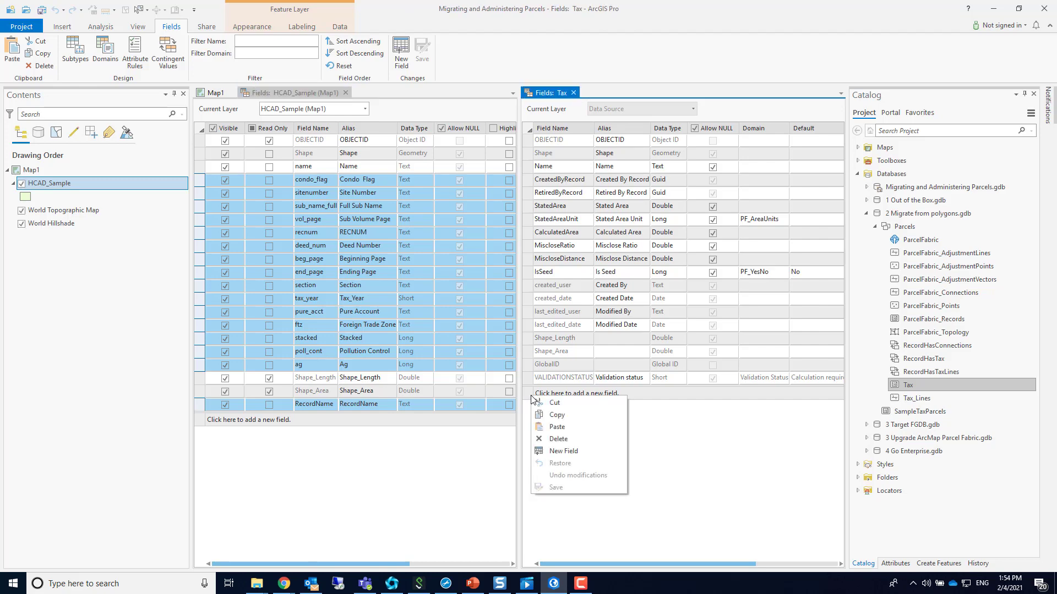
{"action": "left_click", "coordinate": [555, 429]}
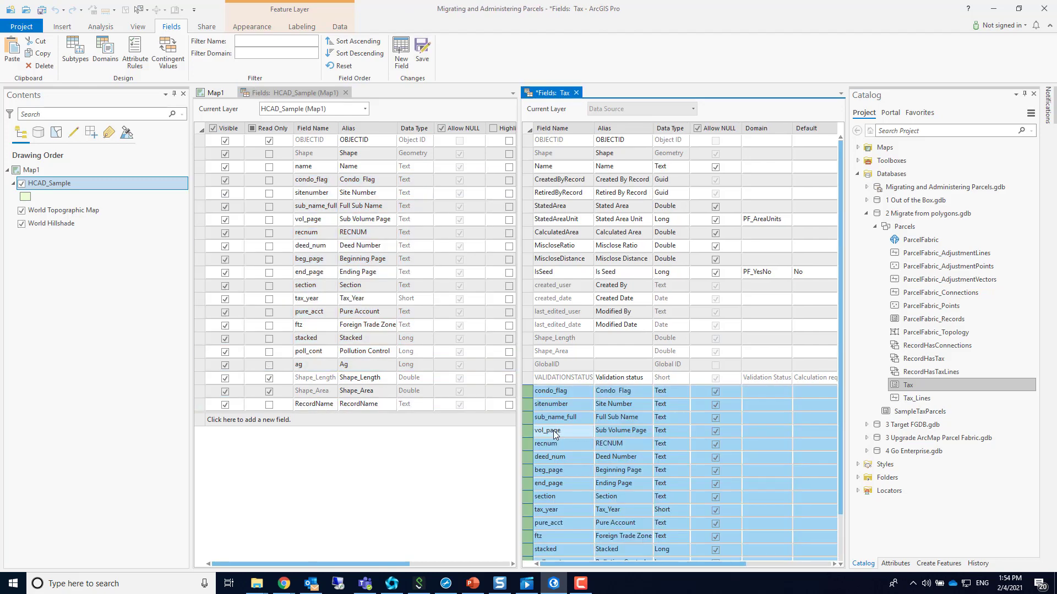
{"action": "left_click", "coordinate": [422, 52]}
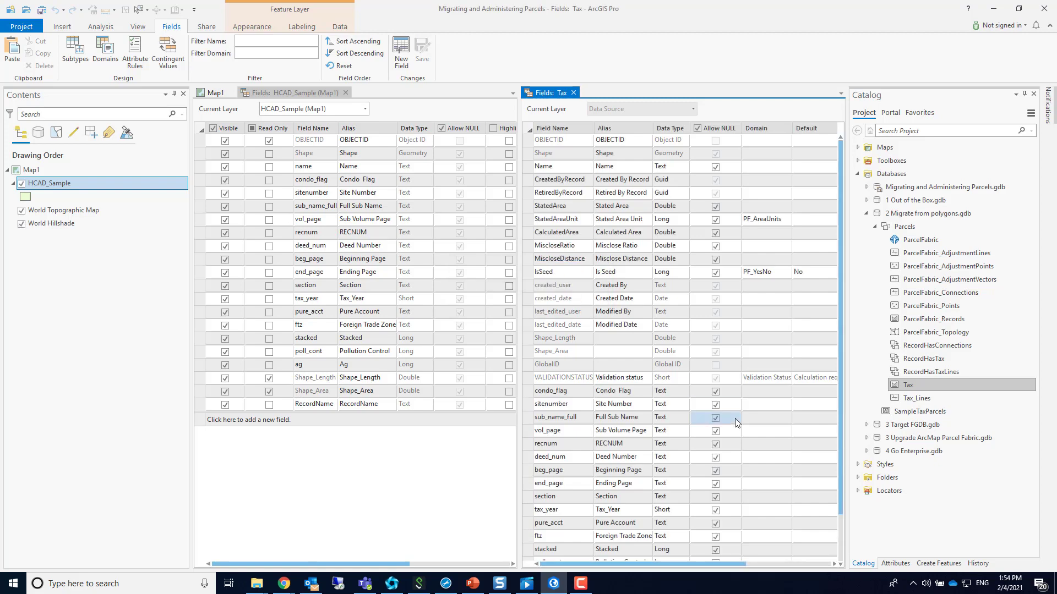
Add a Long field named Status with the ParcelStatus domain to the Tax feature class and save the fields
{"action": "scroll", "coordinate": [735, 419], "scroll_direction": "down", "scroll_amount": 2}
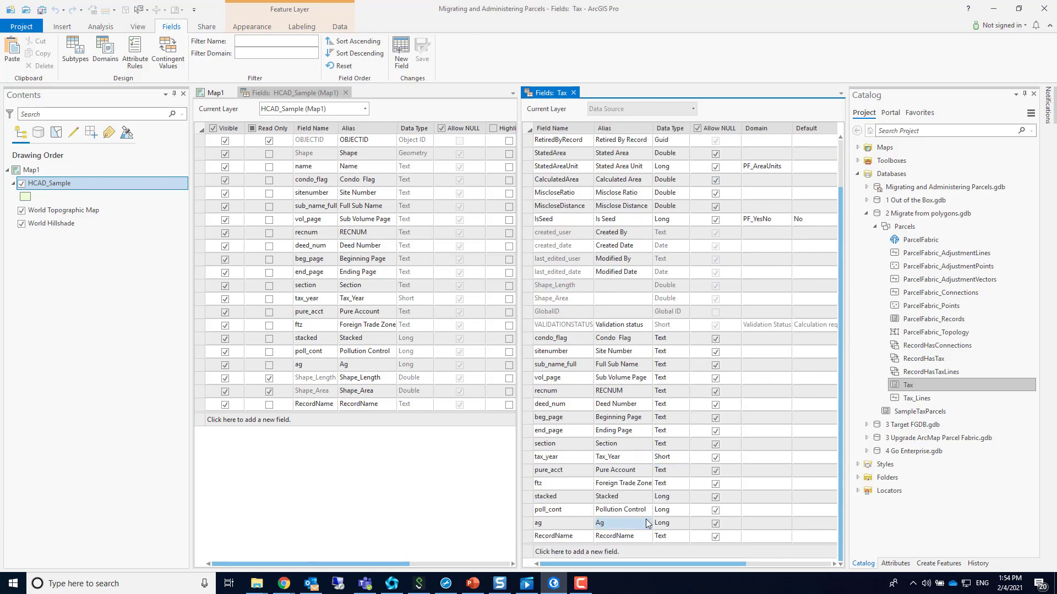
{"action": "left_click", "coordinate": [547, 554]}
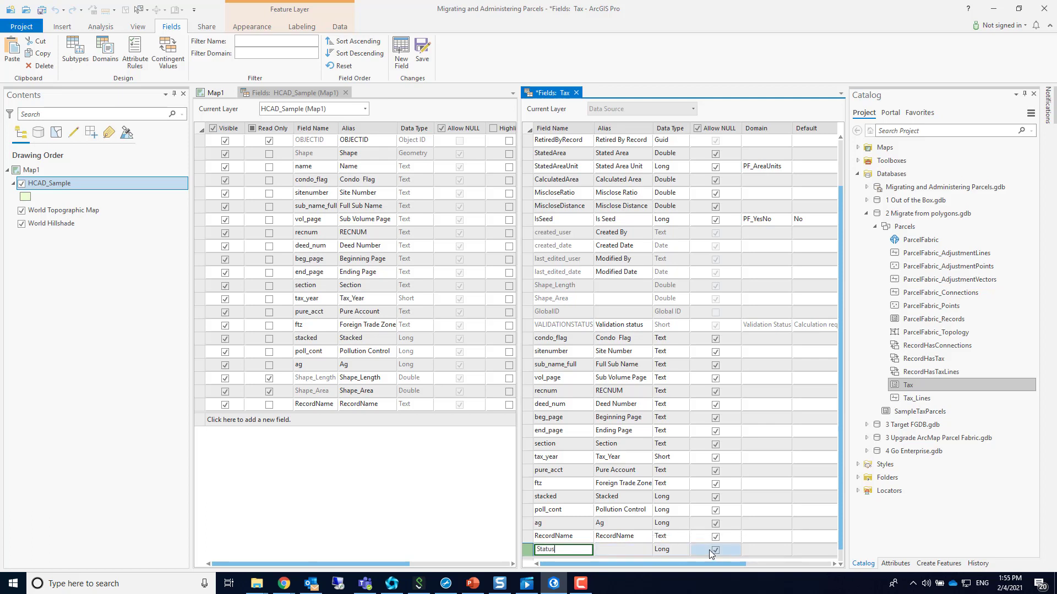
{"action": "key", "text": "Tab"}
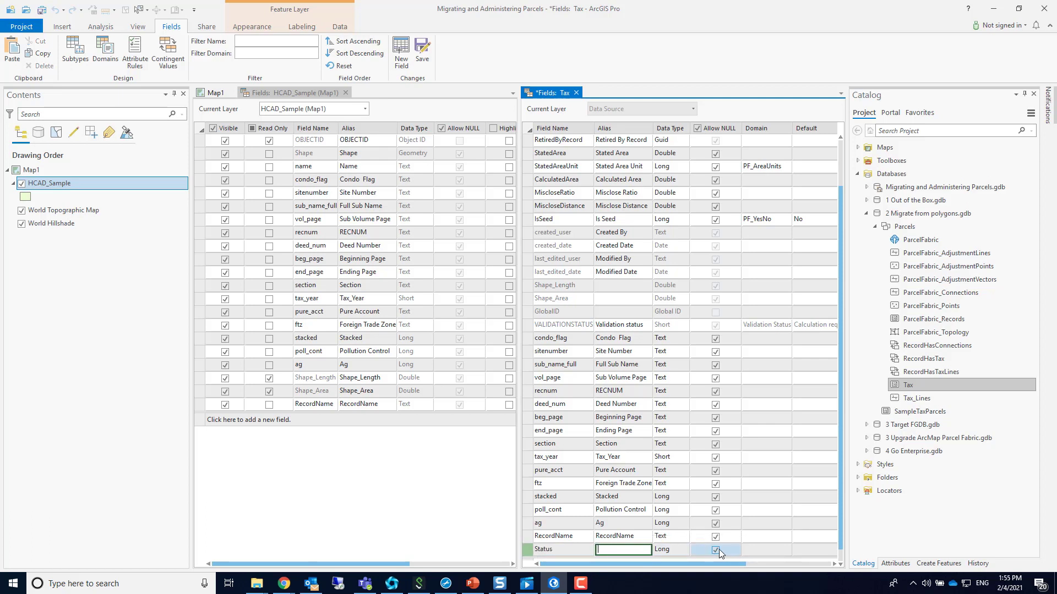
{"action": "left_click", "coordinate": [763, 549]}
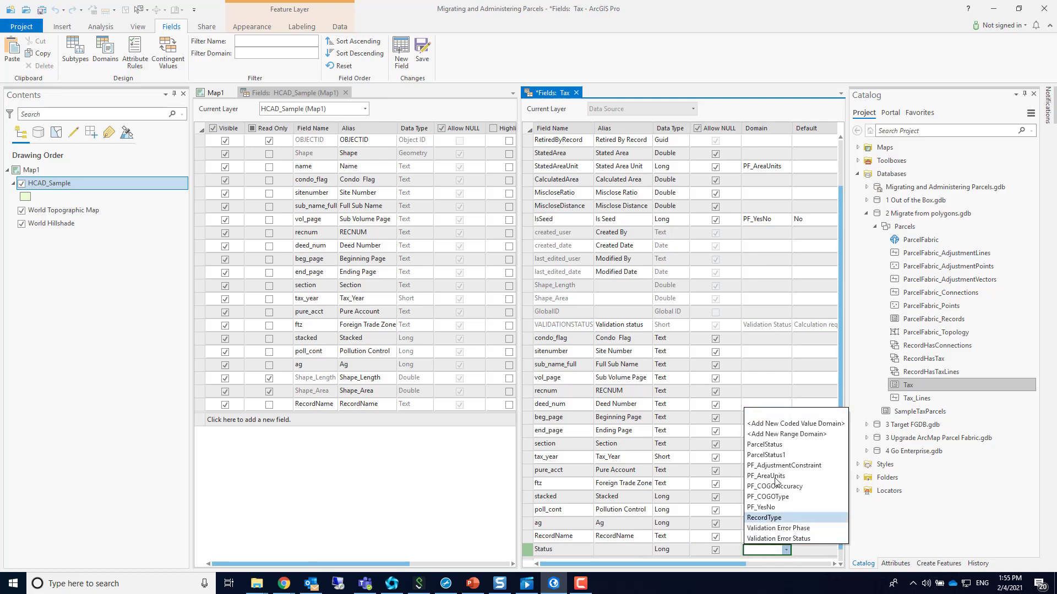
{"action": "left_click", "coordinate": [775, 445]}
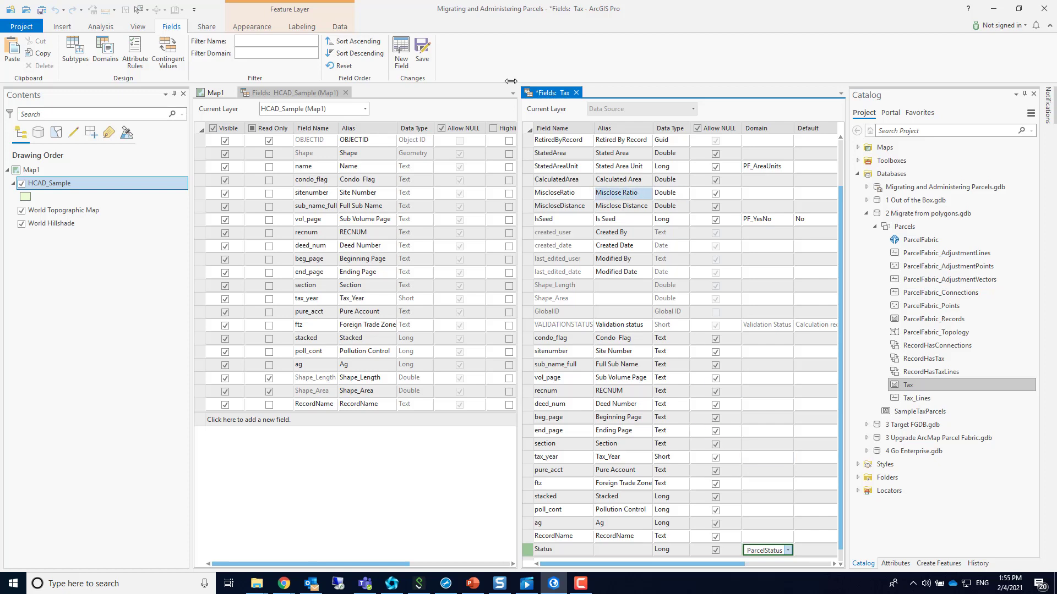
{"action": "left_click", "coordinate": [420, 52]}
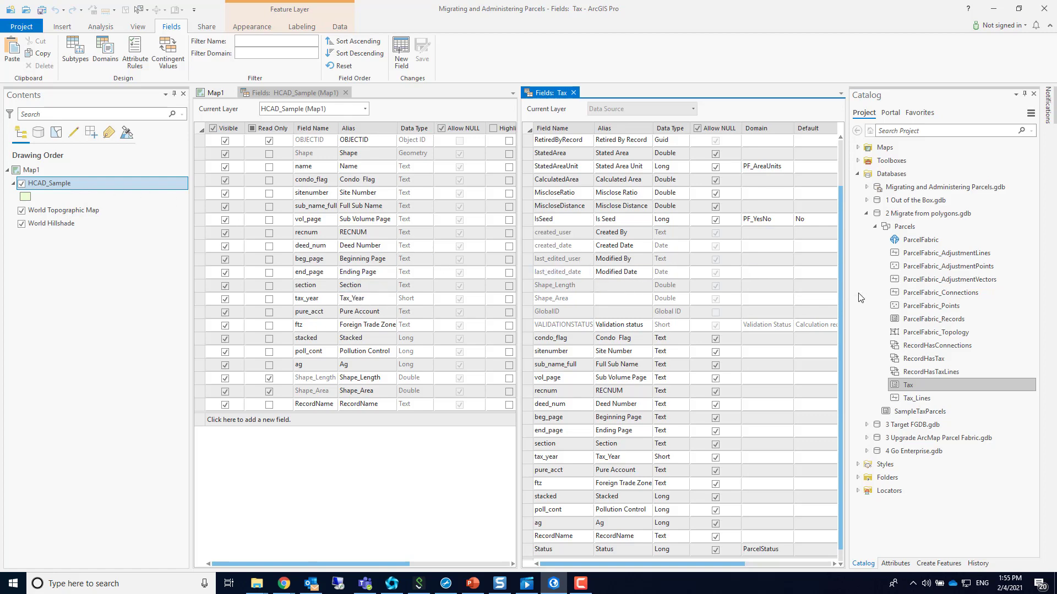
Close the HCAD_Sample and Tax fields views and open the Append geoprocessing tool
{"action": "left_click", "coordinate": [346, 93]}
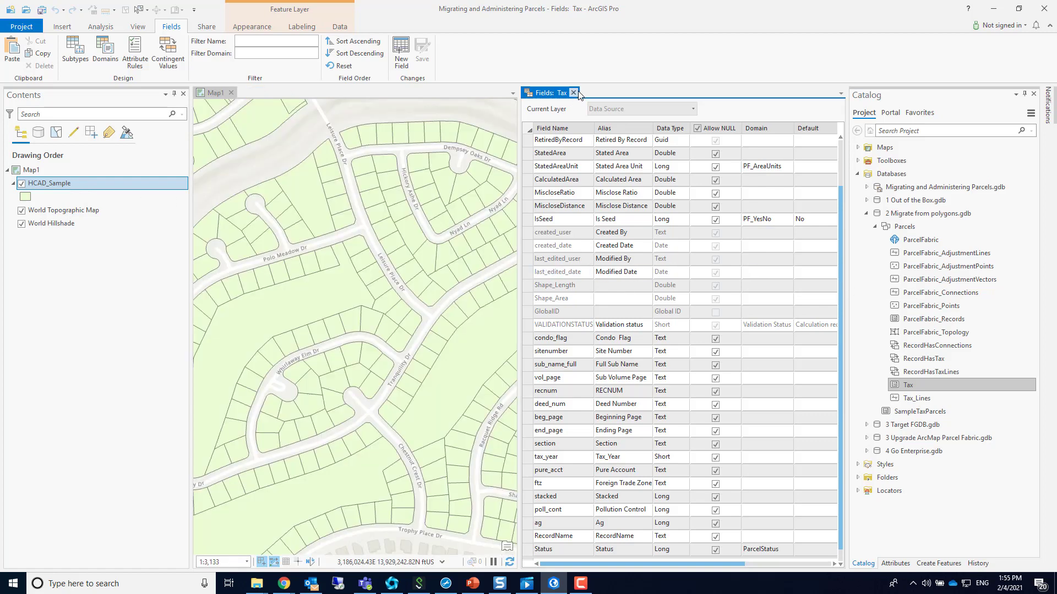
{"action": "left_click", "coordinate": [574, 92]}
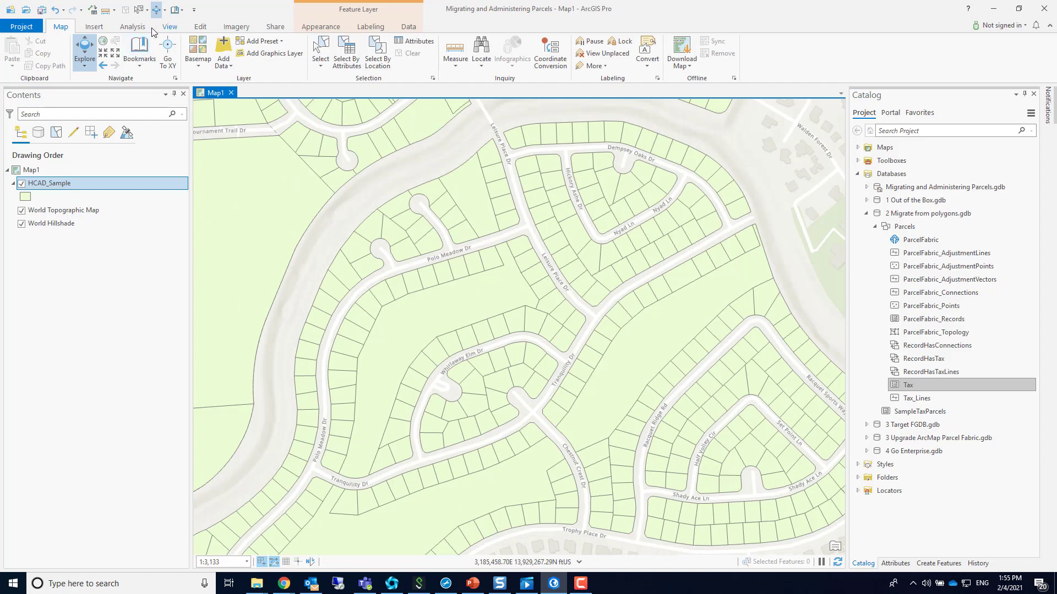
{"action": "left_click", "coordinate": [134, 27]}
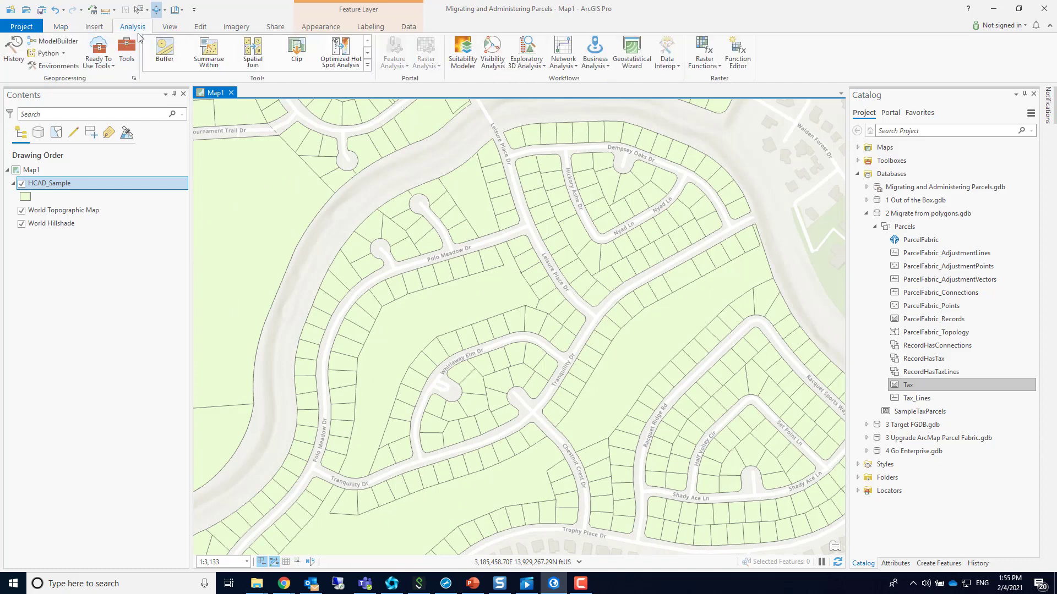
{"action": "left_click", "coordinate": [126, 52]}
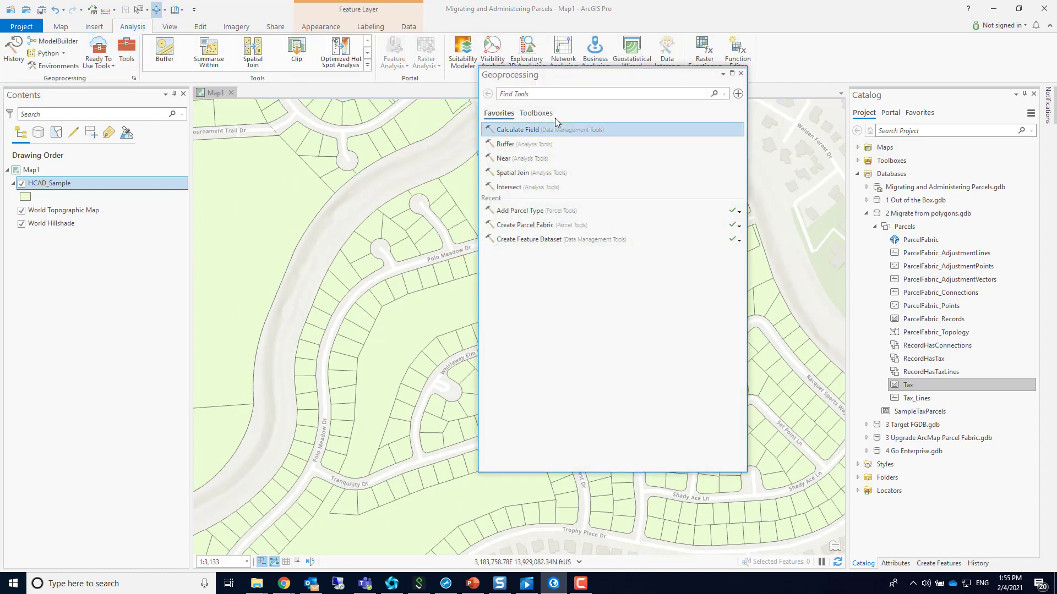
{"action": "left_click", "coordinate": [558, 96]}
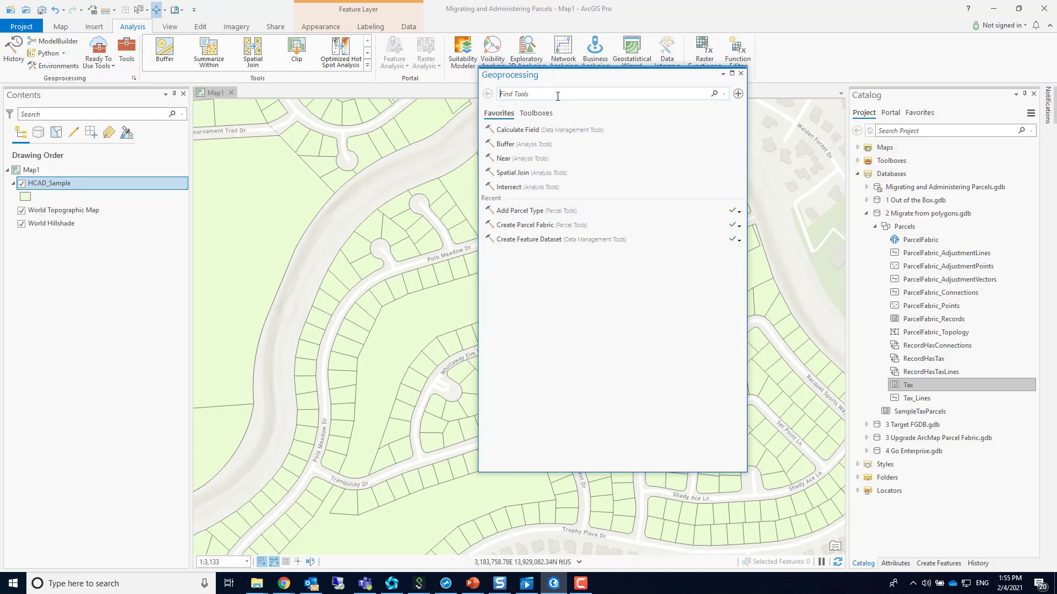
{"action": "type", "text": "append"}
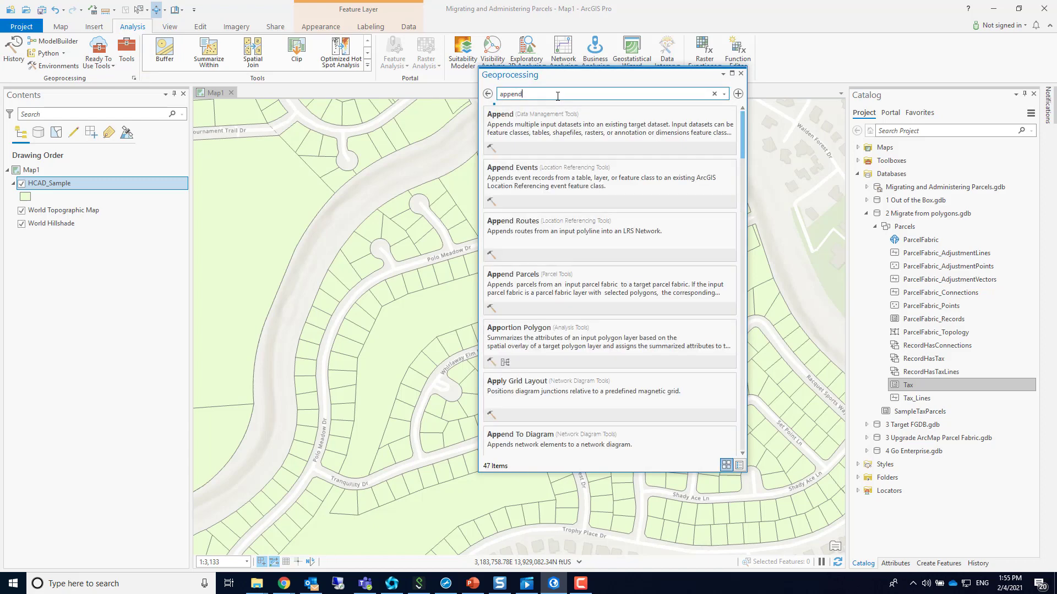
{"action": "left_click", "coordinate": [500, 118]}
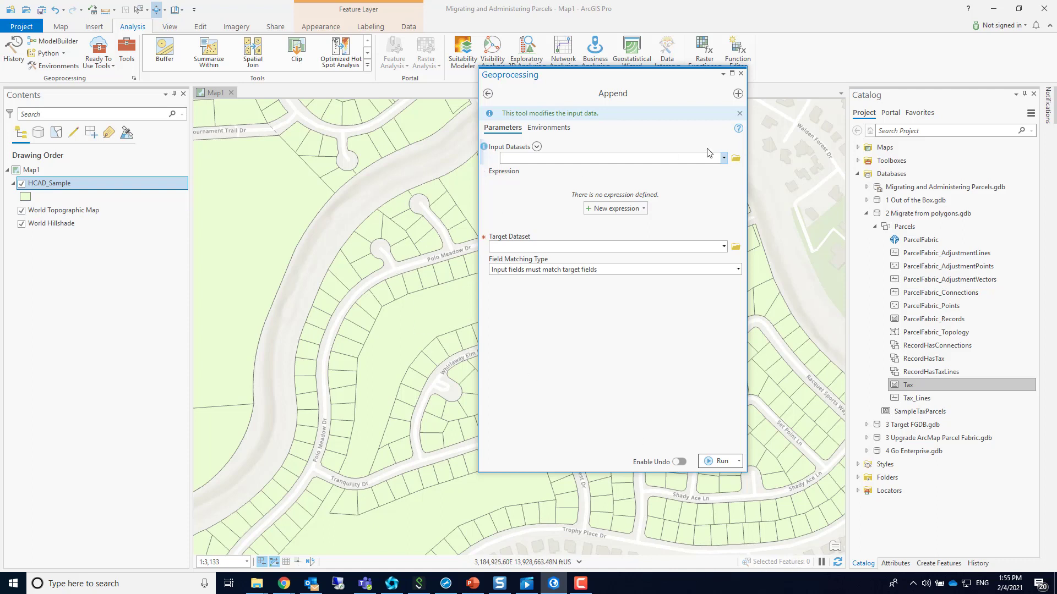
Set Append to load HCAD_Sample into the Tax feature class, using the field map to reconcile field differences
{"action": "left_click", "coordinate": [723, 158]}
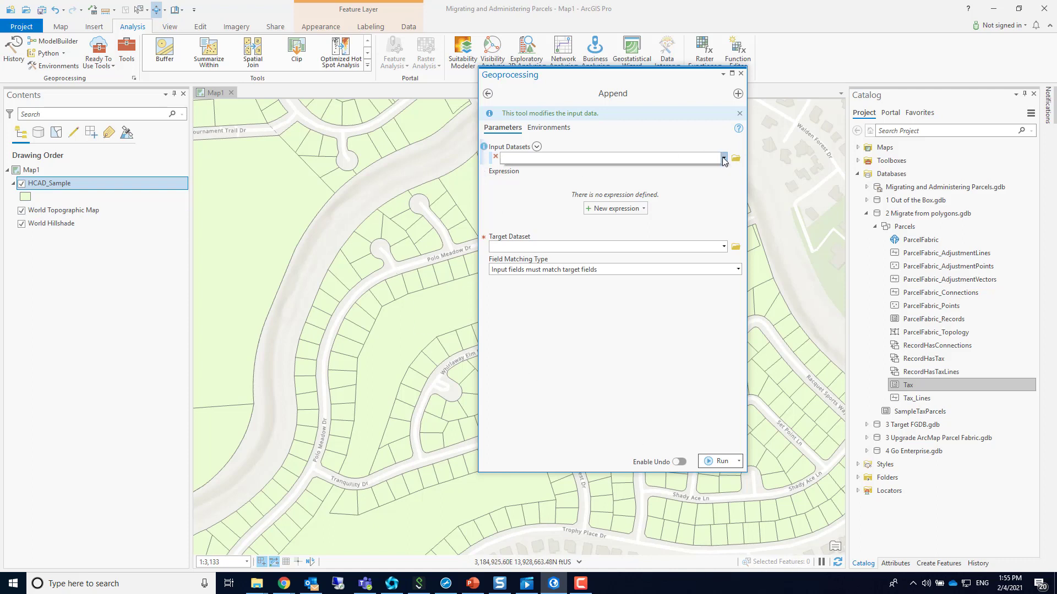
{"action": "left_click", "coordinate": [647, 171]}
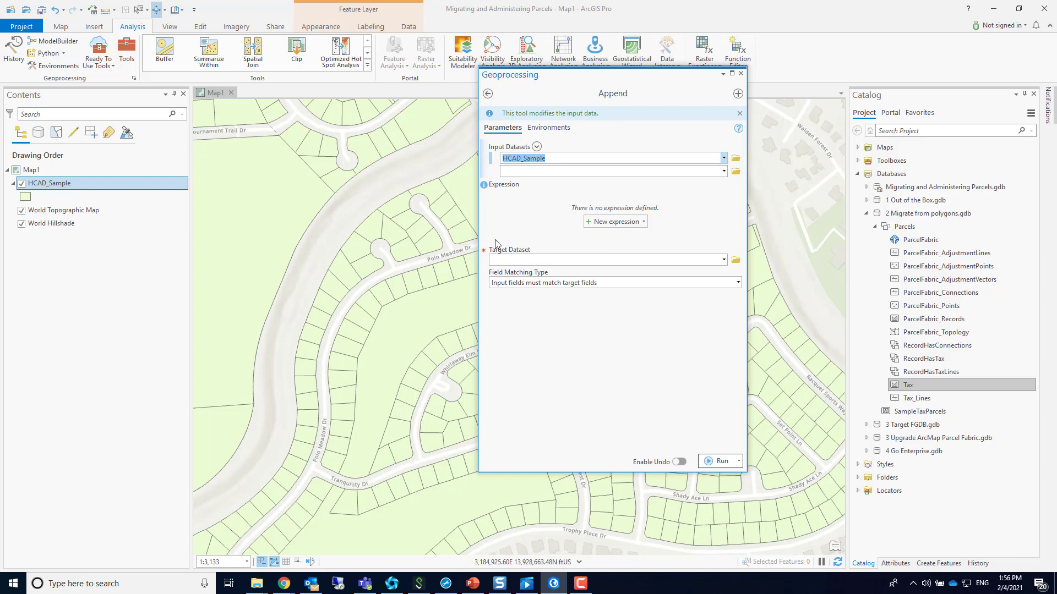
{"action": "left_click_drag", "start_coordinate": [939, 386], "coordinate": [633, 258]}
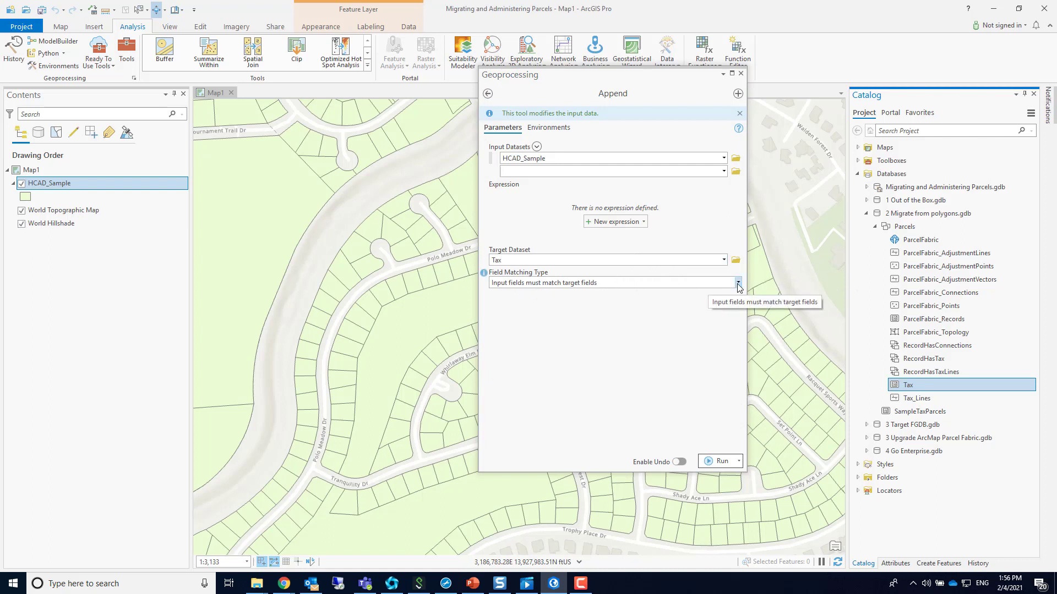
{"action": "left_click", "coordinate": [695, 282]}
{"action": "left_click", "coordinate": [643, 303]}
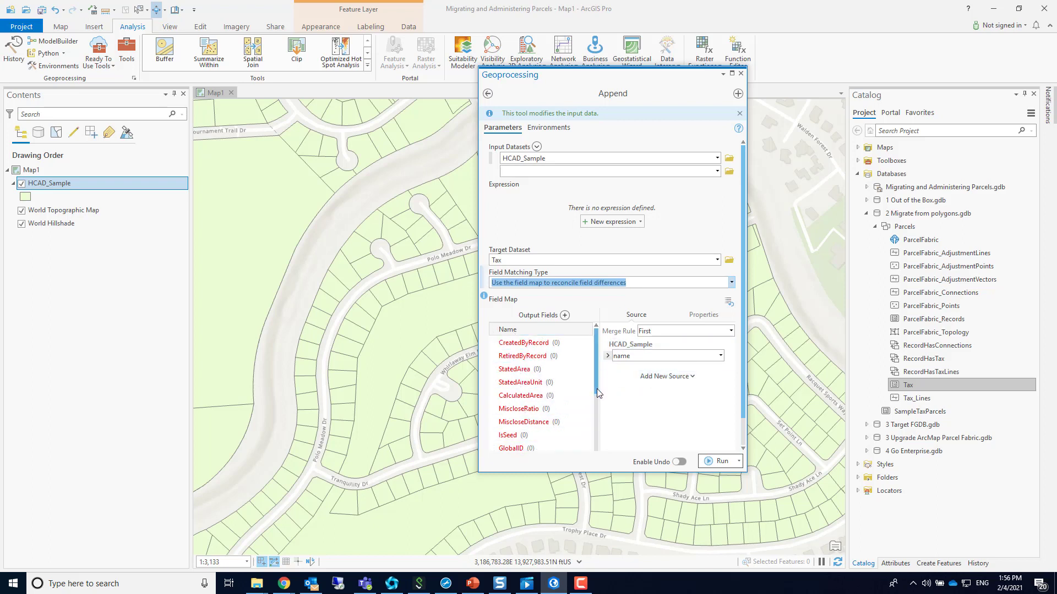
Review the output fields in the field map, including StatedArea, then run Append and close the Geoprocessing window
{"action": "left_click_drag", "start_coordinate": [597, 392], "coordinate": [595, 449]}
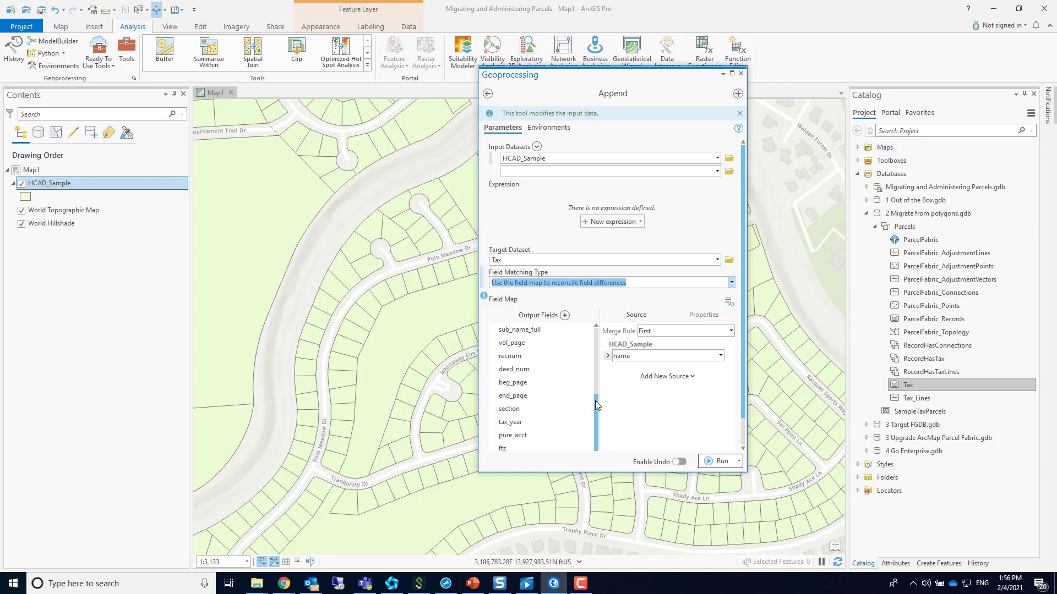
{"action": "left_click_drag", "start_coordinate": [597, 406], "coordinate": [597, 336]}
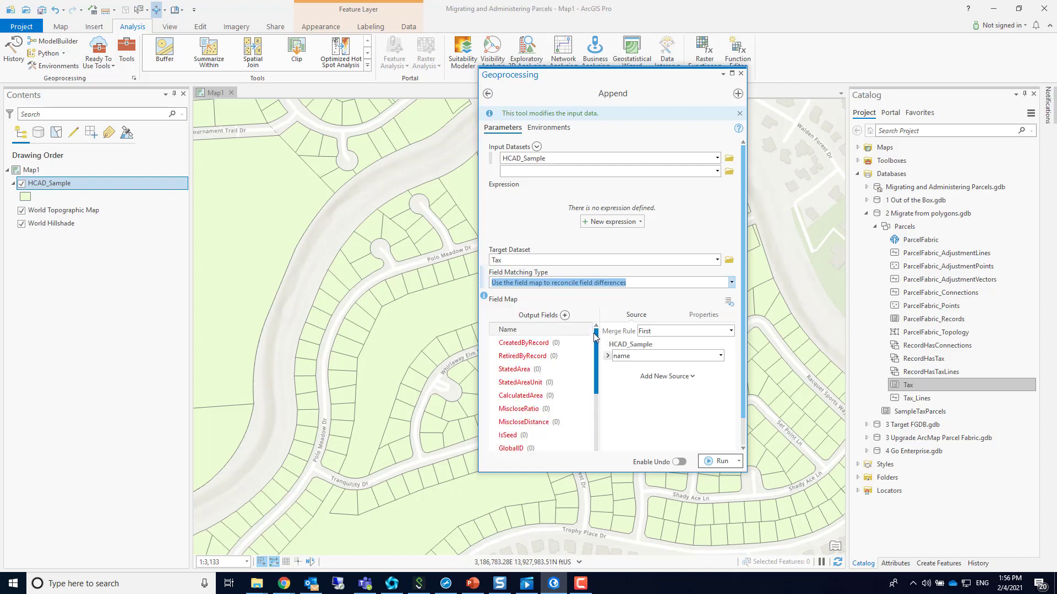
{"action": "left_click", "coordinate": [528, 371]}
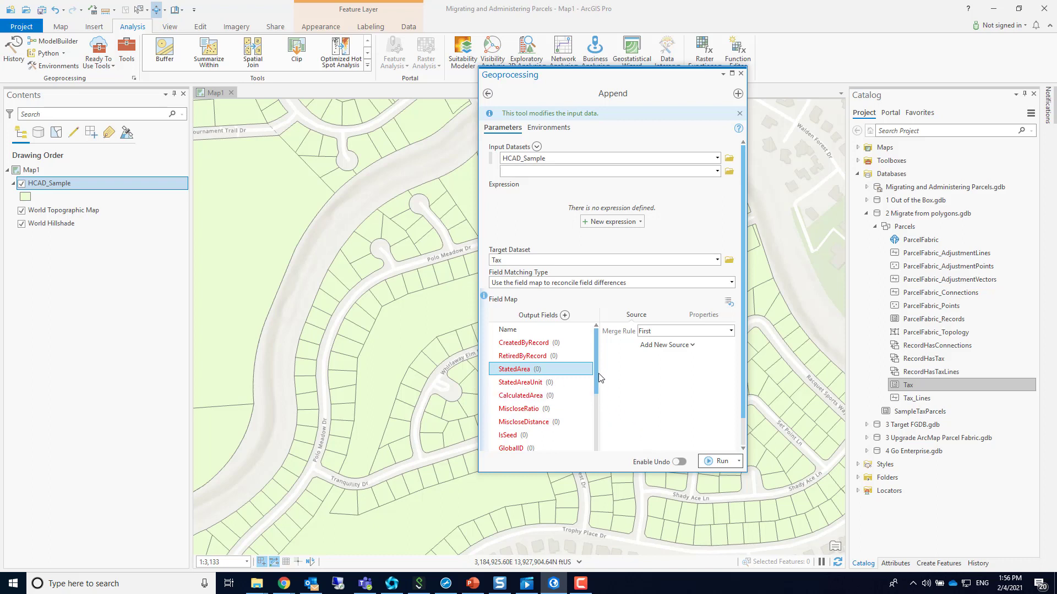
{"action": "left_click", "coordinate": [716, 463]}
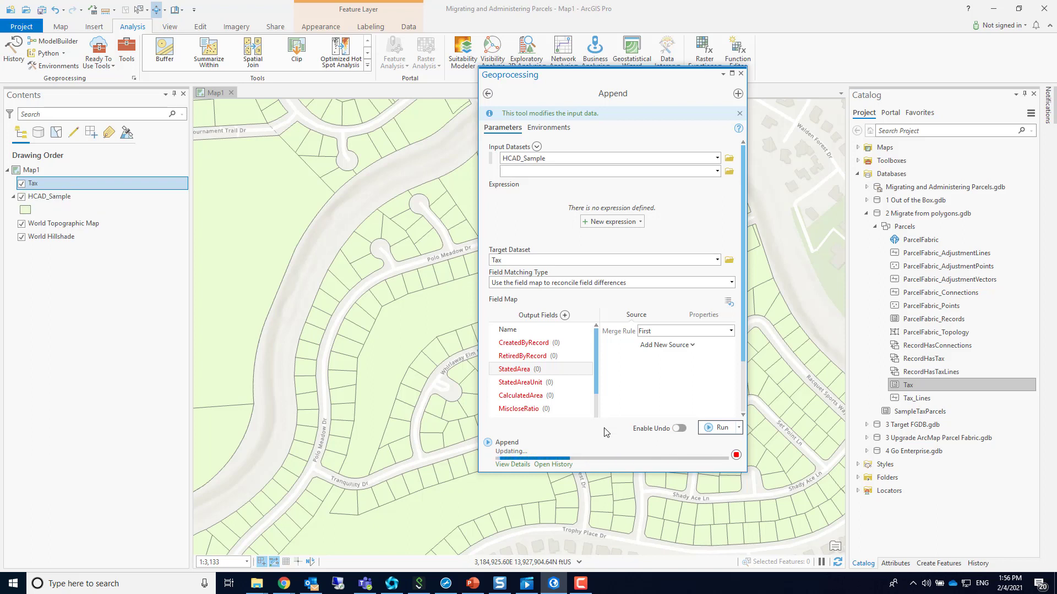
{"action": "left_click", "coordinate": [741, 75]}
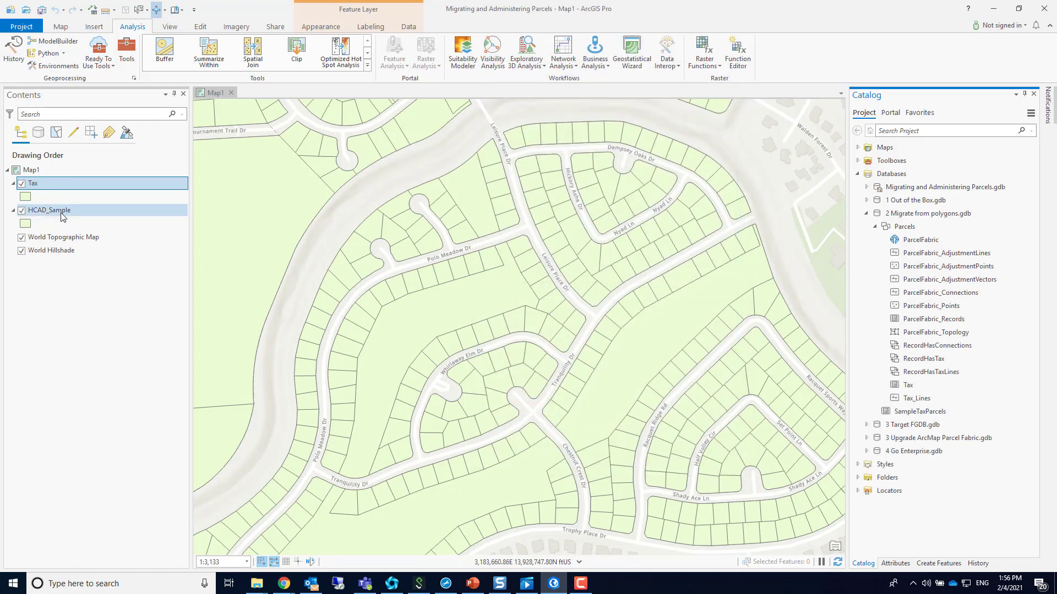
Remove the Tax and HCAD_Sample layers from Map1
{"action": "left_click", "coordinate": [61, 214]}
{"action": "left_click", "coordinate": [52, 182], "text": "ctrl"}
{"action": "right_click", "coordinate": [53, 182]}
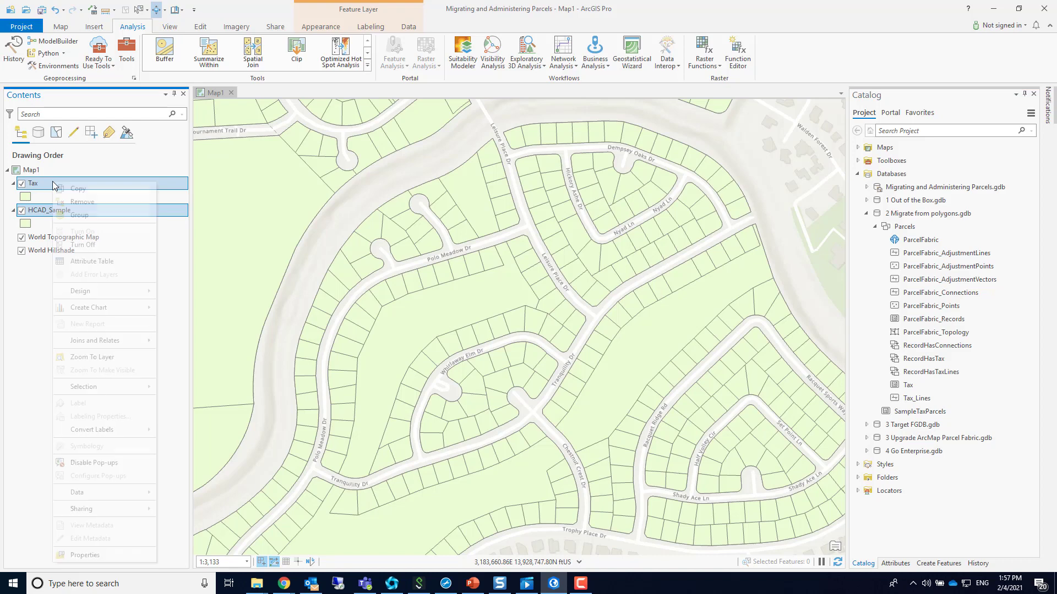
{"action": "left_click", "coordinate": [82, 202]}
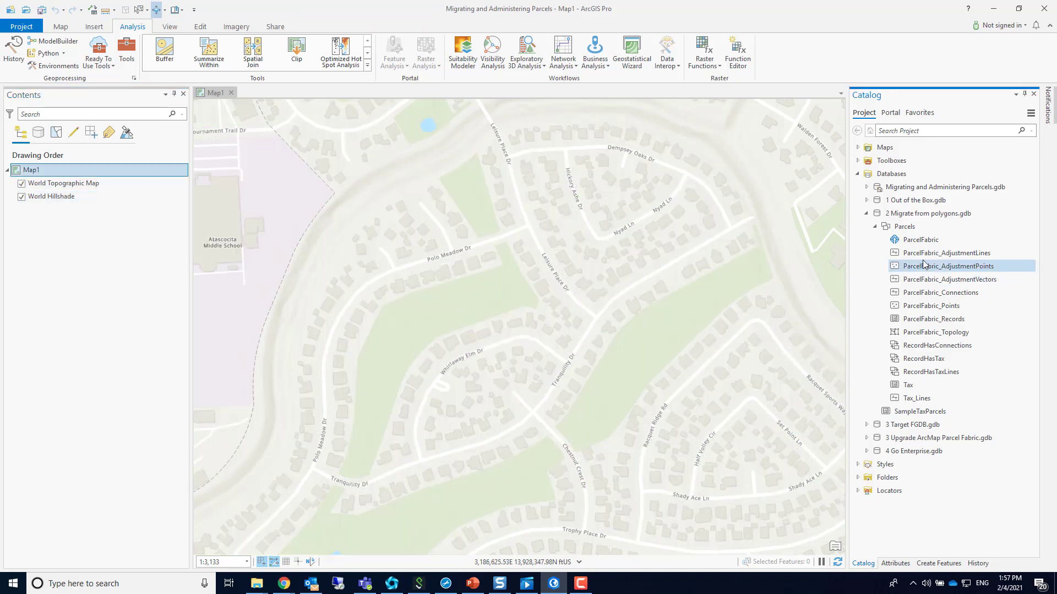
Add ParcelFabric from the Parcels dataset to the current map, and expand and turn on its ParcelFabric sublayer
{"action": "right_click", "coordinate": [907, 241]}
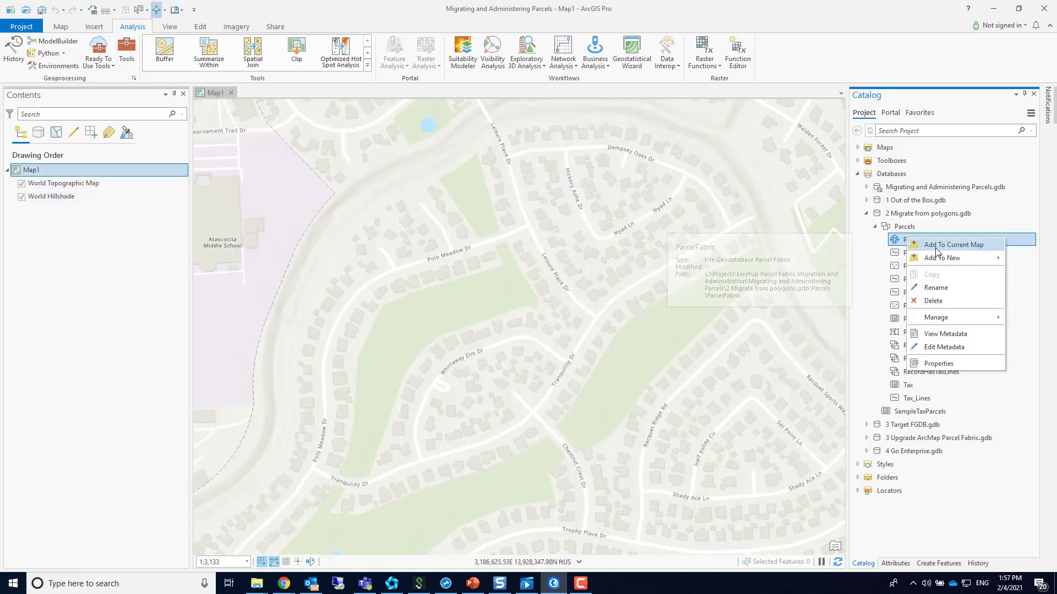
{"action": "left_click", "coordinate": [933, 246]}
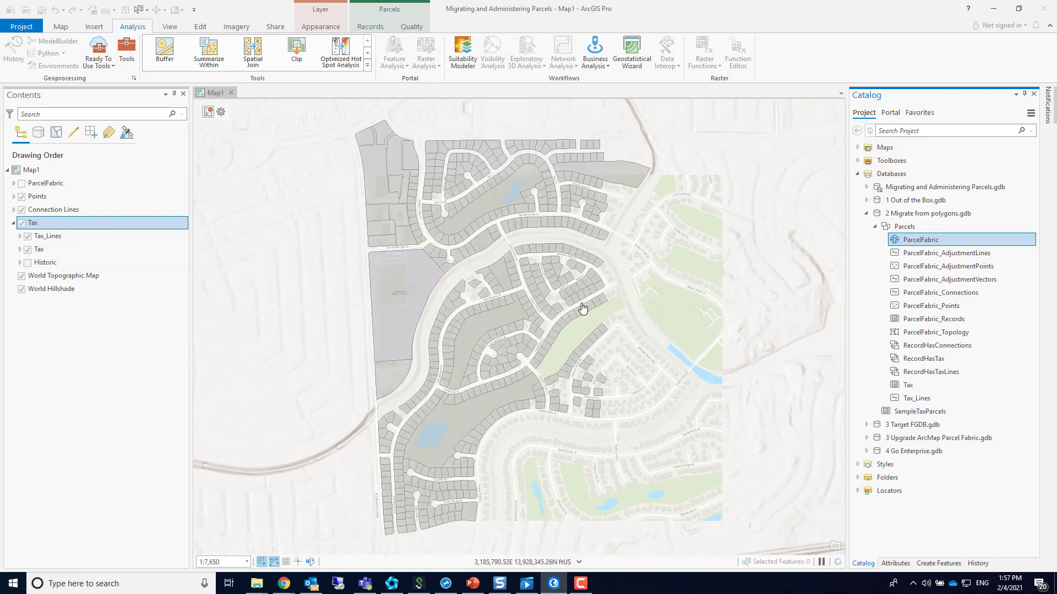
{"action": "scroll", "coordinate": [526, 329], "scroll_direction": "up", "scroll_amount": 3}
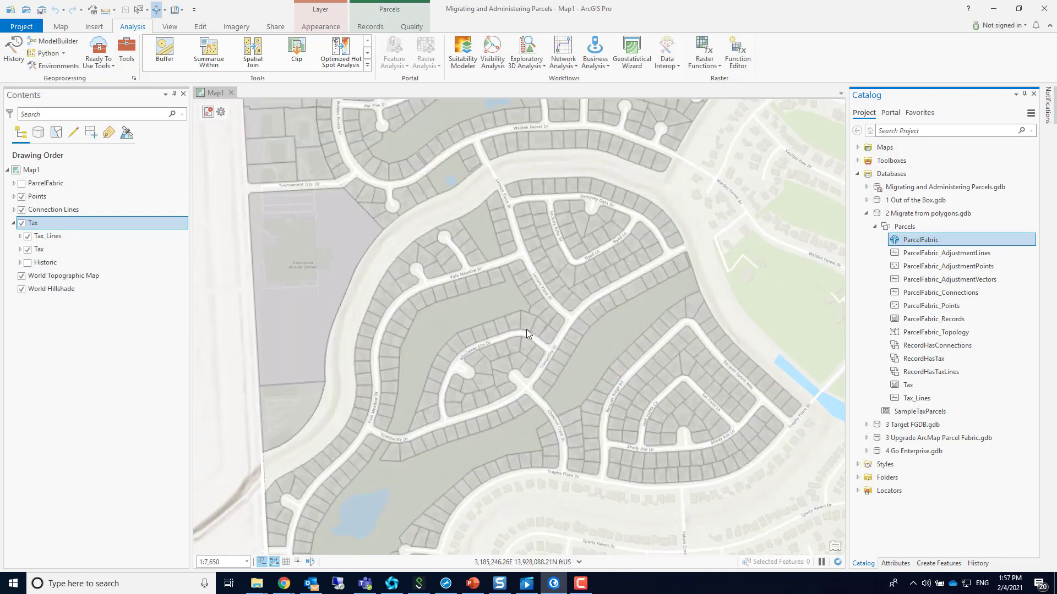
{"action": "scroll", "coordinate": [526, 329], "scroll_direction": "up", "scroll_amount": 2}
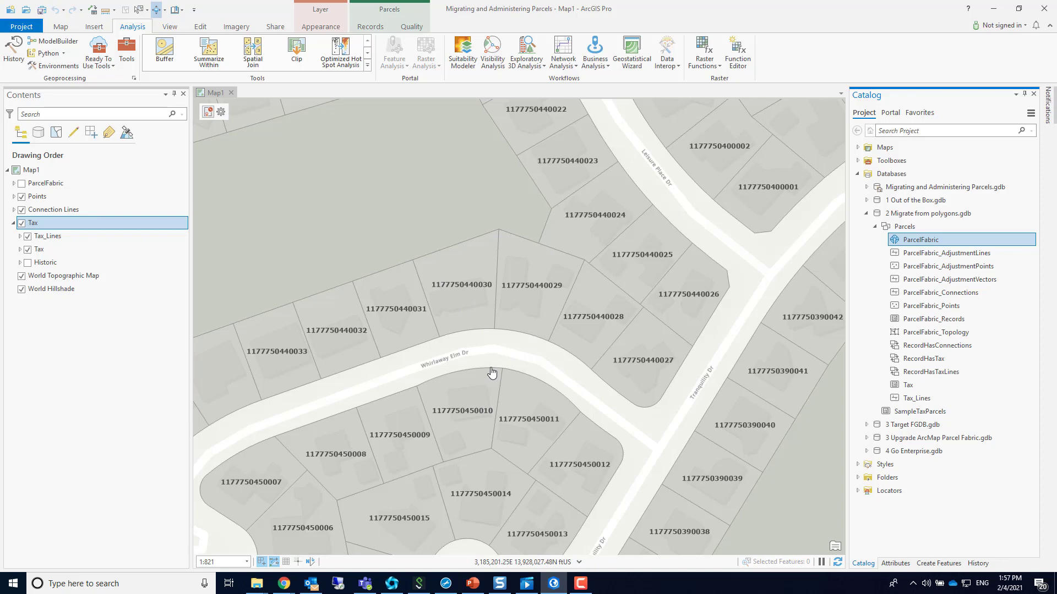
{"action": "left_click_drag", "start_coordinate": [417, 343], "coordinate": [749, 367]}
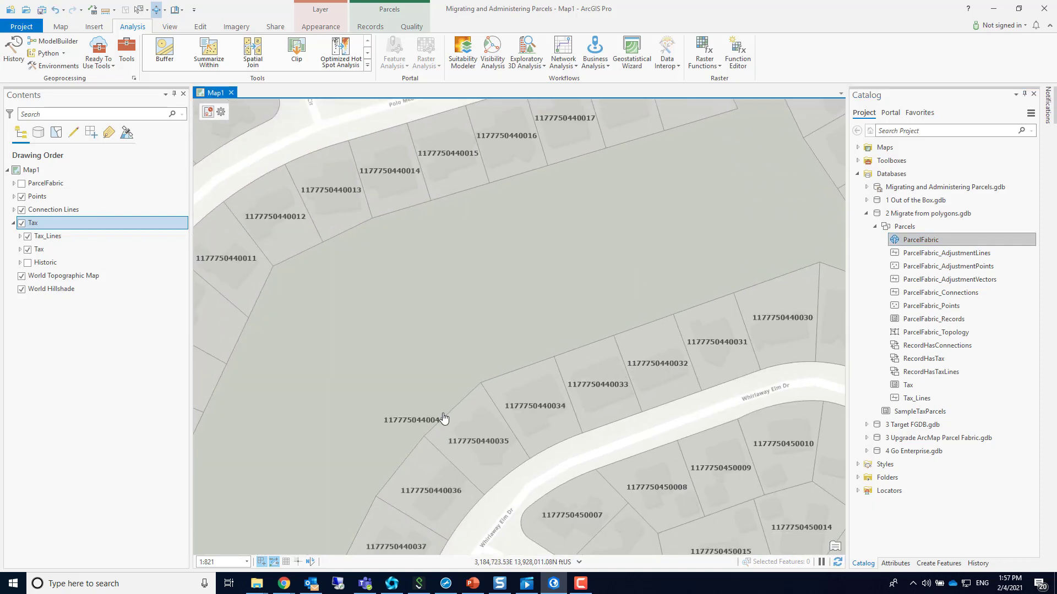
{"action": "scroll", "coordinate": [449, 417], "scroll_direction": "down", "scroll_amount": 3}
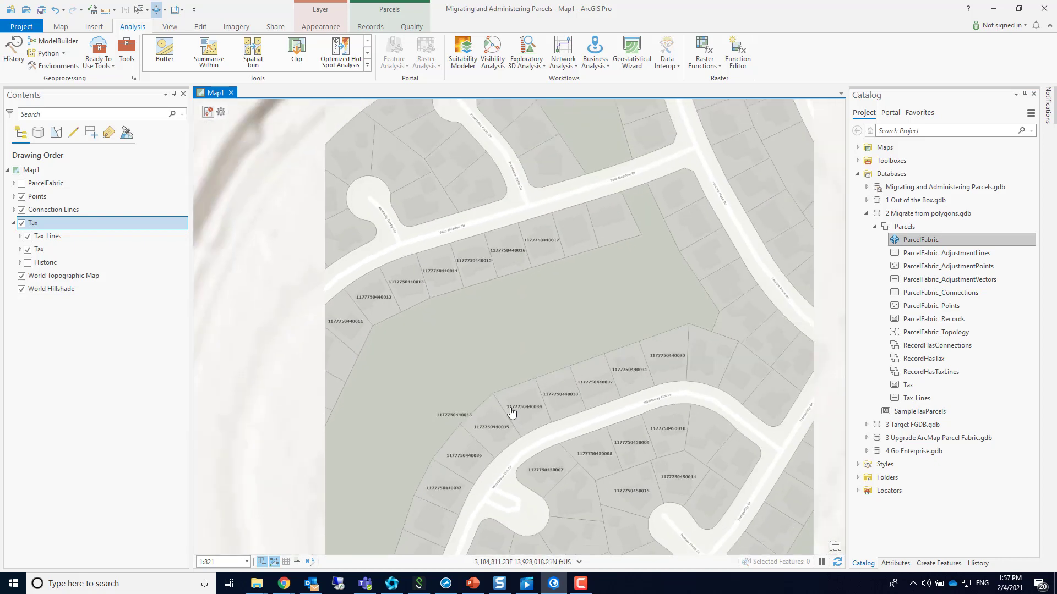
{"action": "left_click", "coordinate": [13, 183]}
{"action": "left_click", "coordinate": [22, 183]}
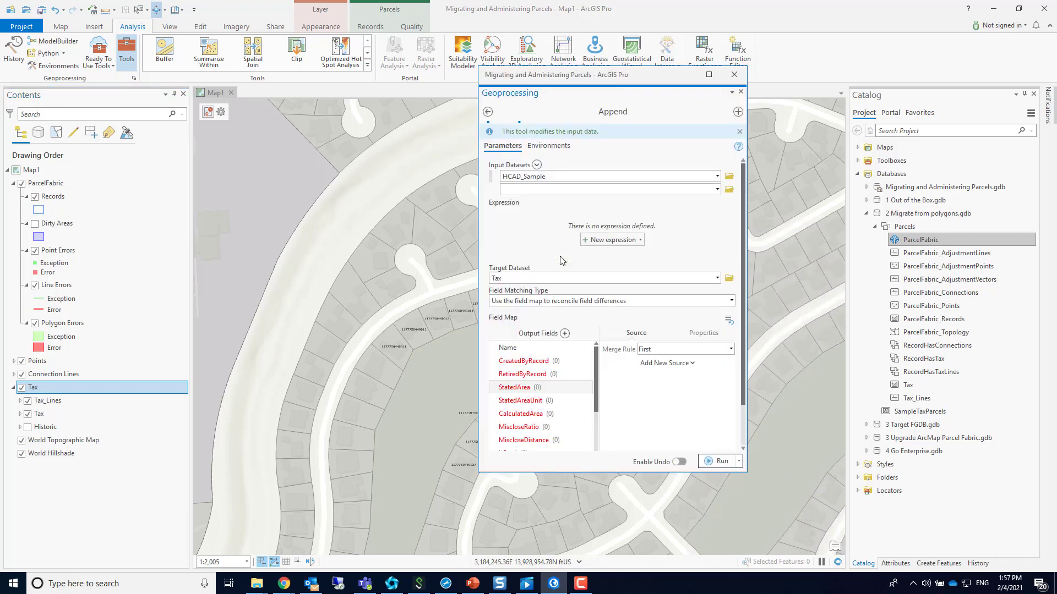
Open the Create Parcel Records tool from the Administration toolset of Parcel Tools
{"action": "left_click", "coordinate": [531, 114]}
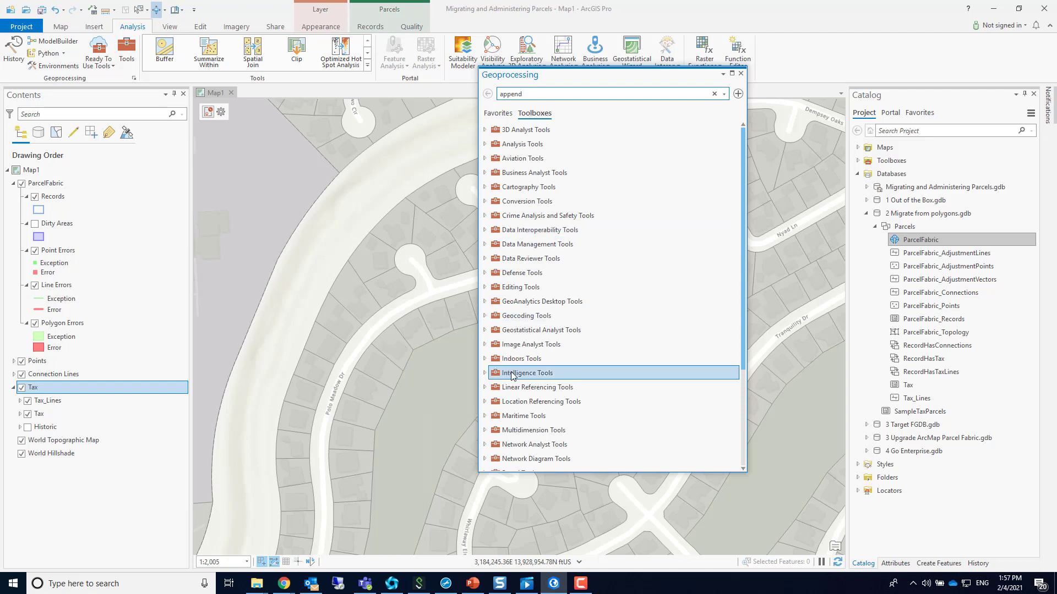
{"action": "scroll", "coordinate": [512, 371], "scroll_direction": "down", "scroll_amount": 3}
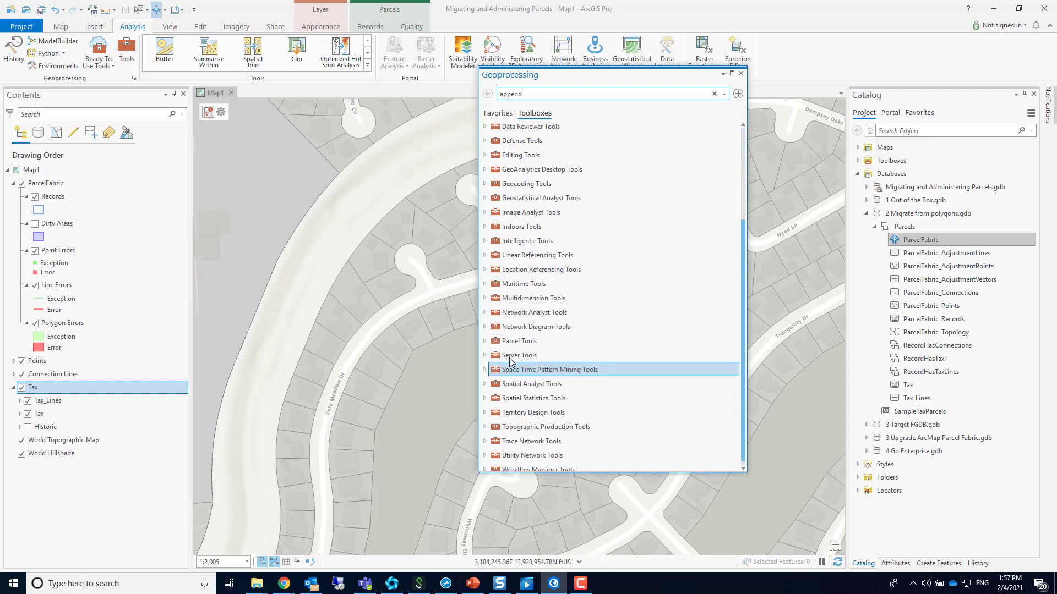
{"action": "left_click", "coordinate": [485, 341]}
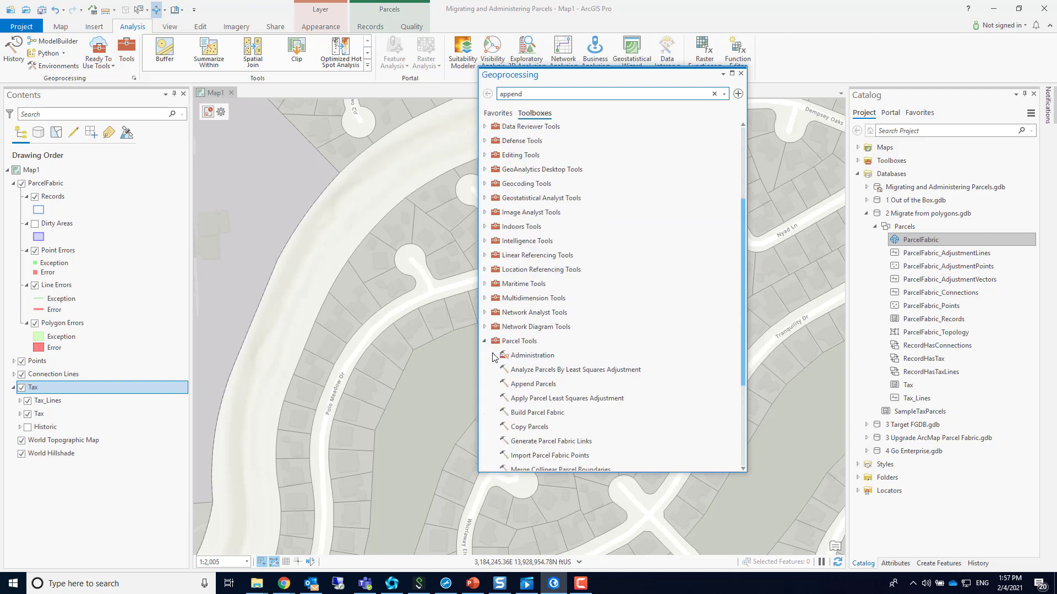
{"action": "left_click", "coordinate": [493, 355]}
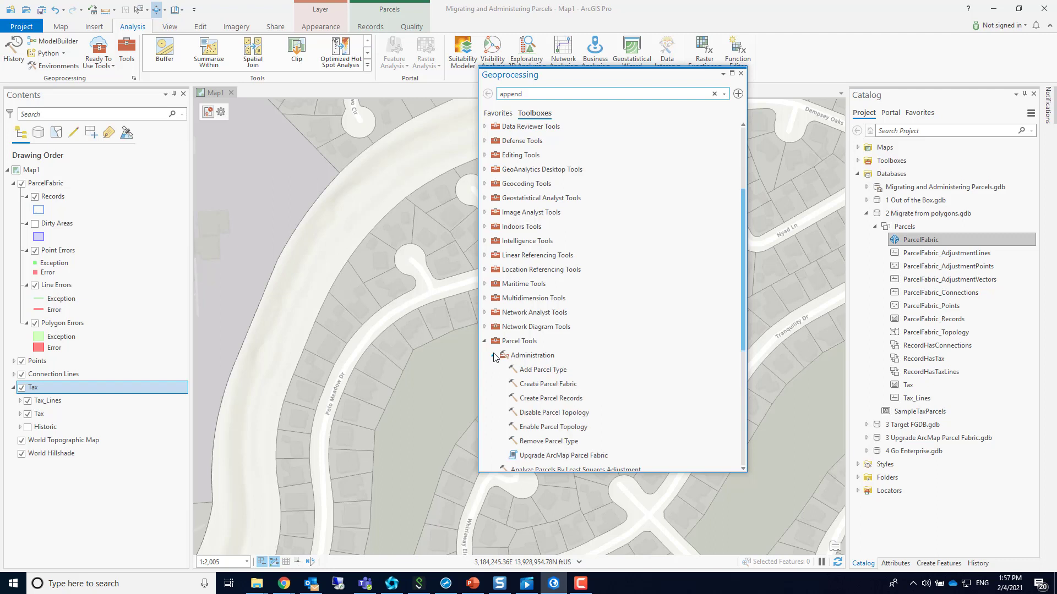
{"action": "left_click", "coordinate": [553, 399]}
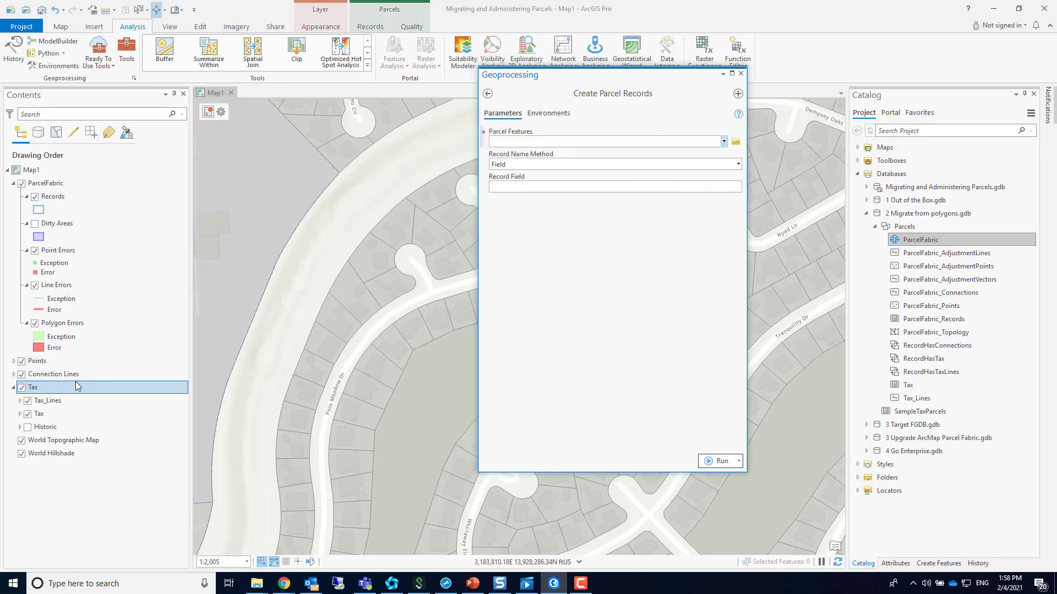
Run Create Parcel Records on the Tax\Tax parcel features with the Field method and RecordName as record field, and close the Geoprocessing window
{"action": "left_click", "coordinate": [724, 141]}
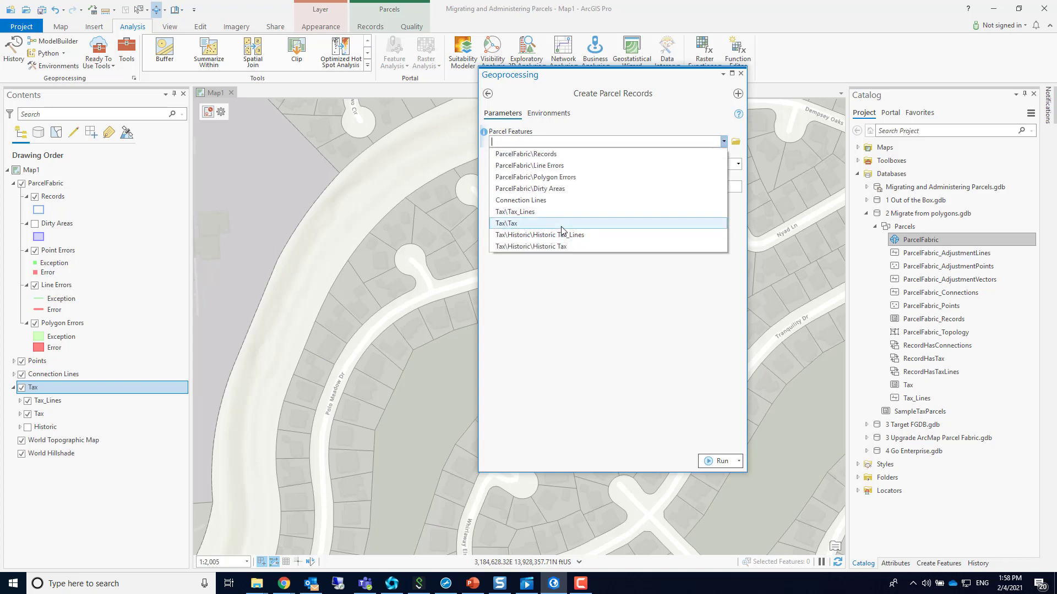
{"action": "left_click", "coordinate": [562, 227]}
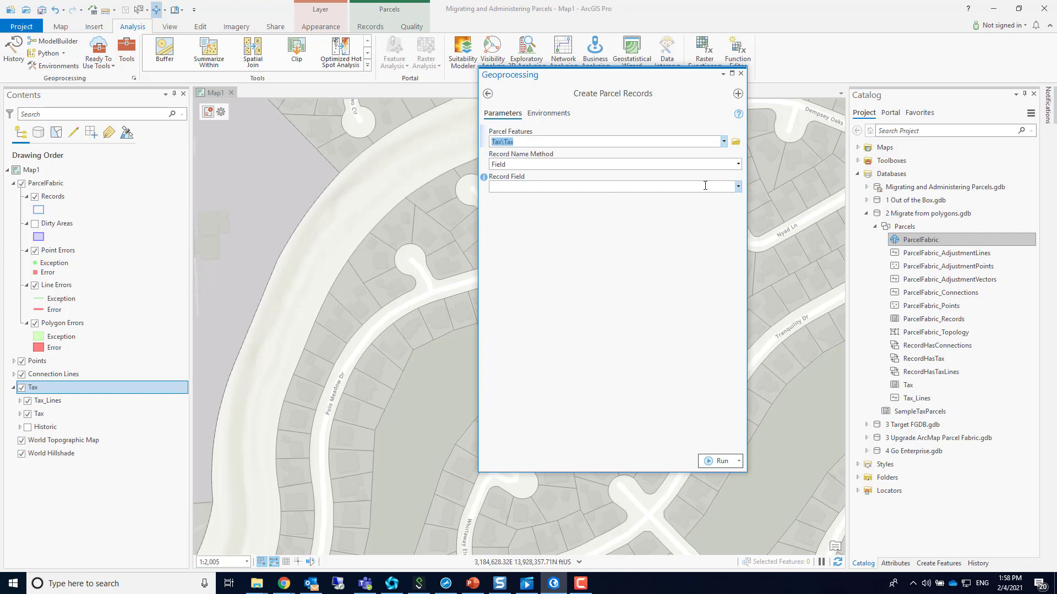
{"action": "left_click", "coordinate": [738, 187]}
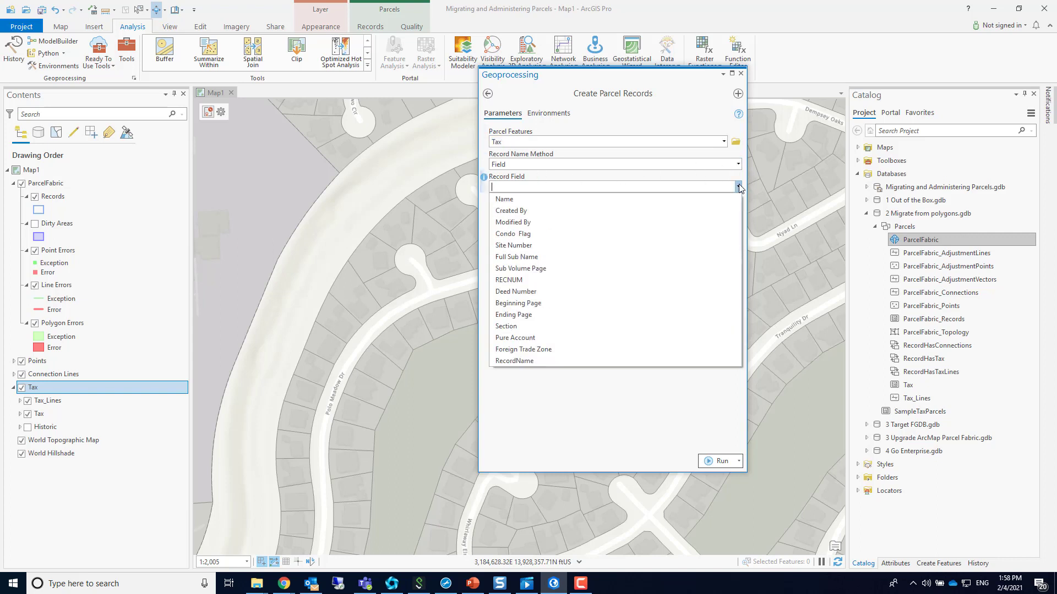
{"action": "left_click", "coordinate": [544, 361]}
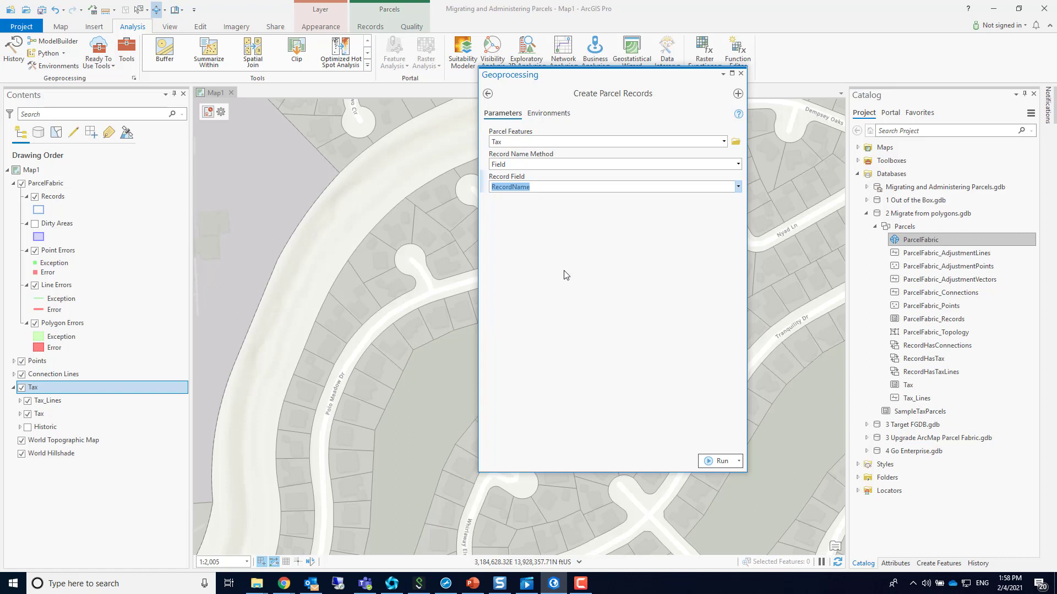
{"action": "left_click", "coordinate": [738, 164]}
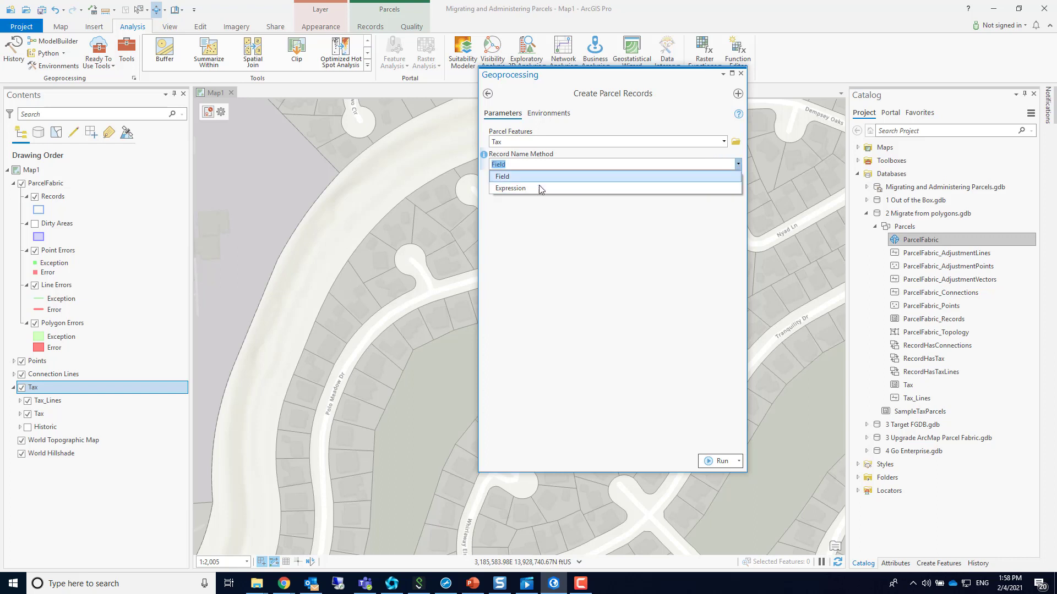
{"action": "left_click", "coordinate": [599, 156]}
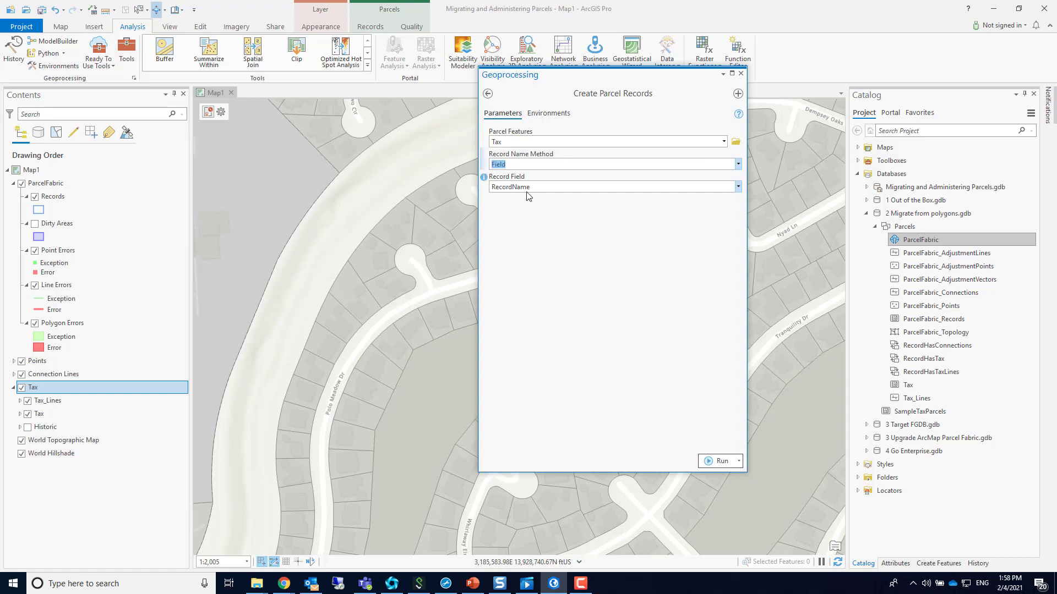
{"action": "left_click", "coordinate": [711, 462]}
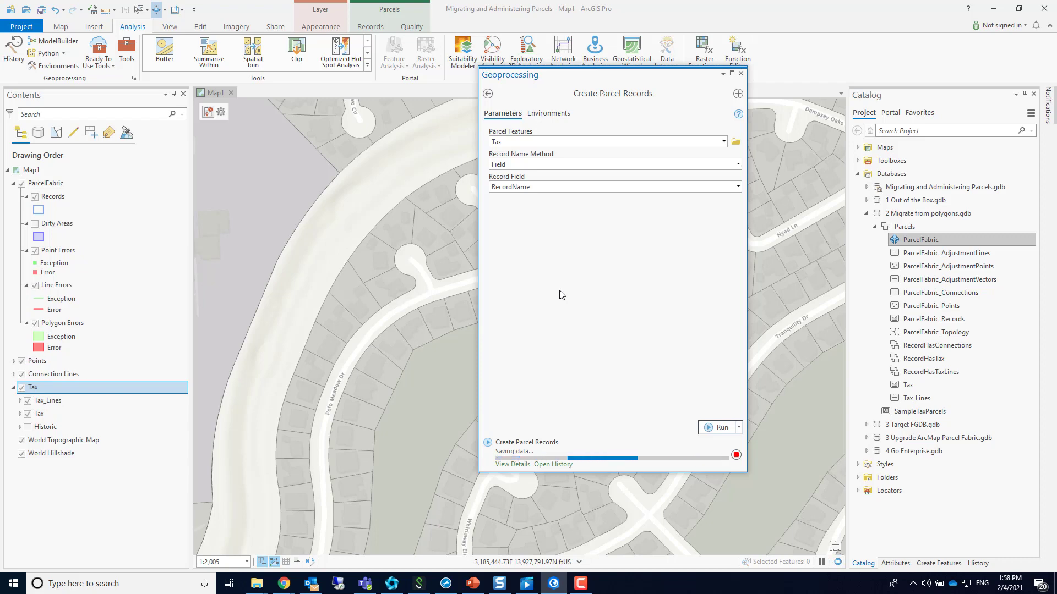
{"action": "left_click", "coordinate": [741, 73]}
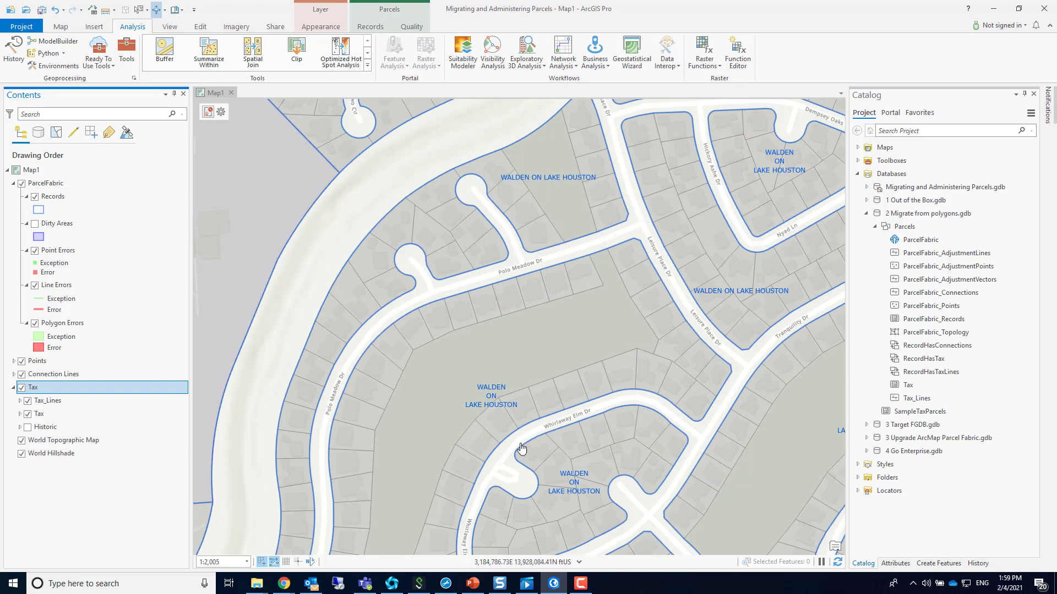
Open the Records attribute table and check how the Record Type cell of the first record can be edited
{"action": "left_click", "coordinate": [76, 198]}
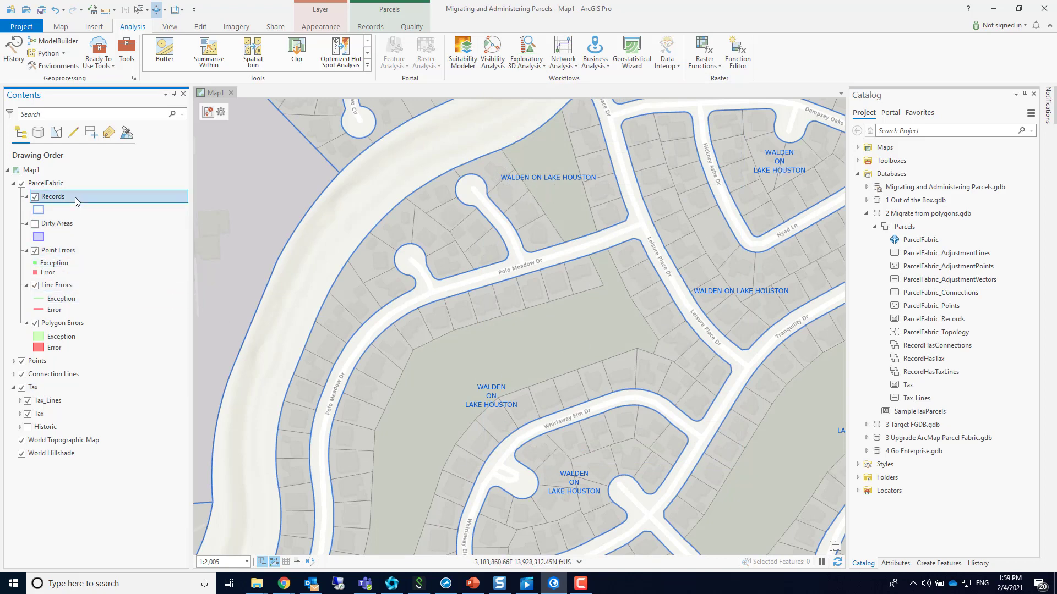
{"action": "right_click", "coordinate": [75, 198]}
{"action": "left_click", "coordinate": [110, 247]}
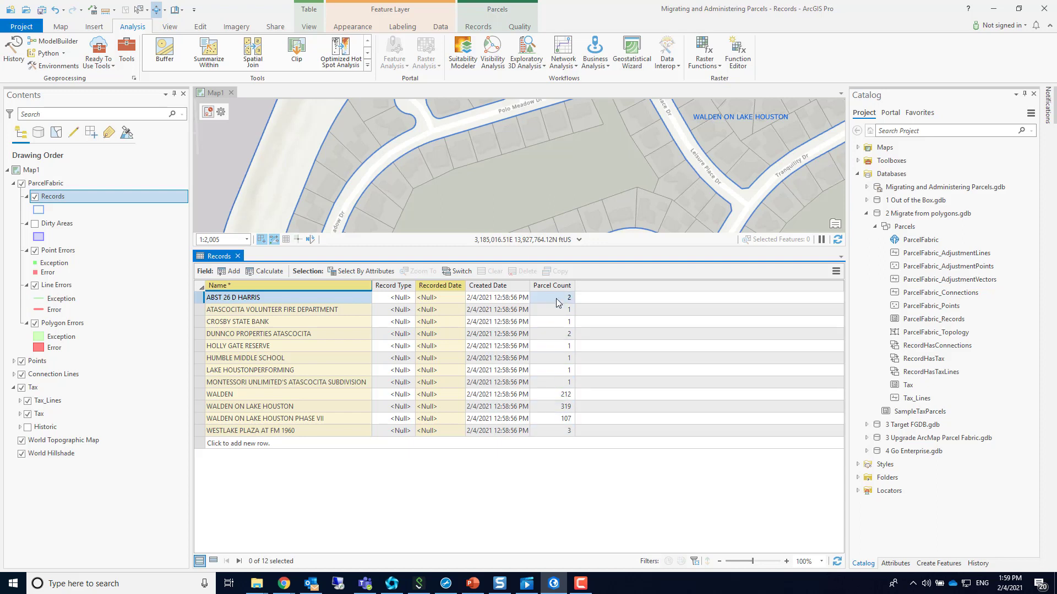
{"action": "left_click", "coordinate": [392, 297]}
{"action": "left_click", "coordinate": [392, 297]}
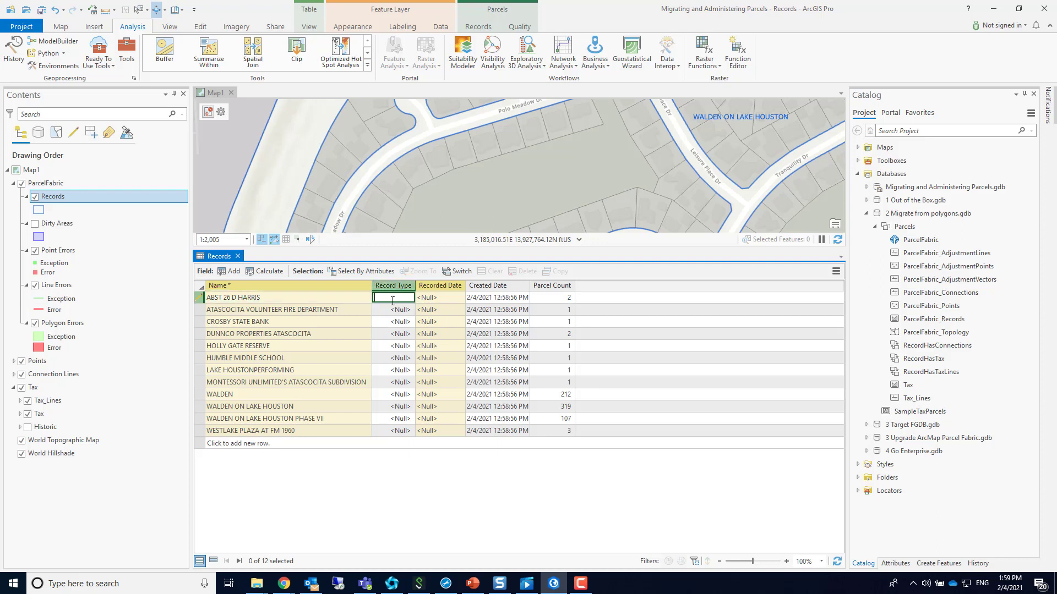
{"action": "left_click", "coordinate": [386, 309]}
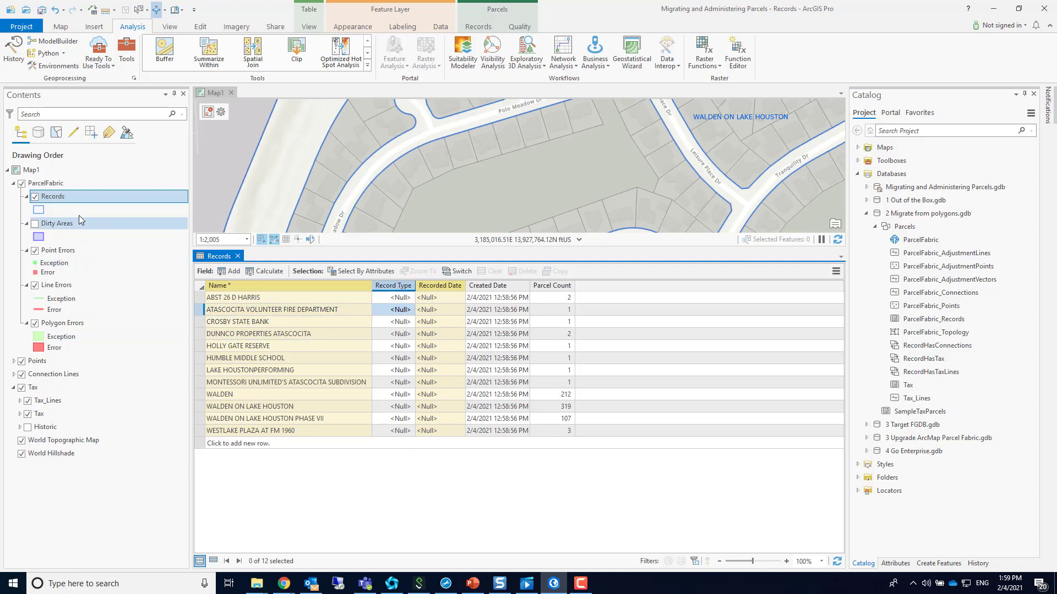
Assign the RecordType domain to the RecordType field of the Records layer, save the change and close the Fields view
{"action": "right_click", "coordinate": [88, 197]}
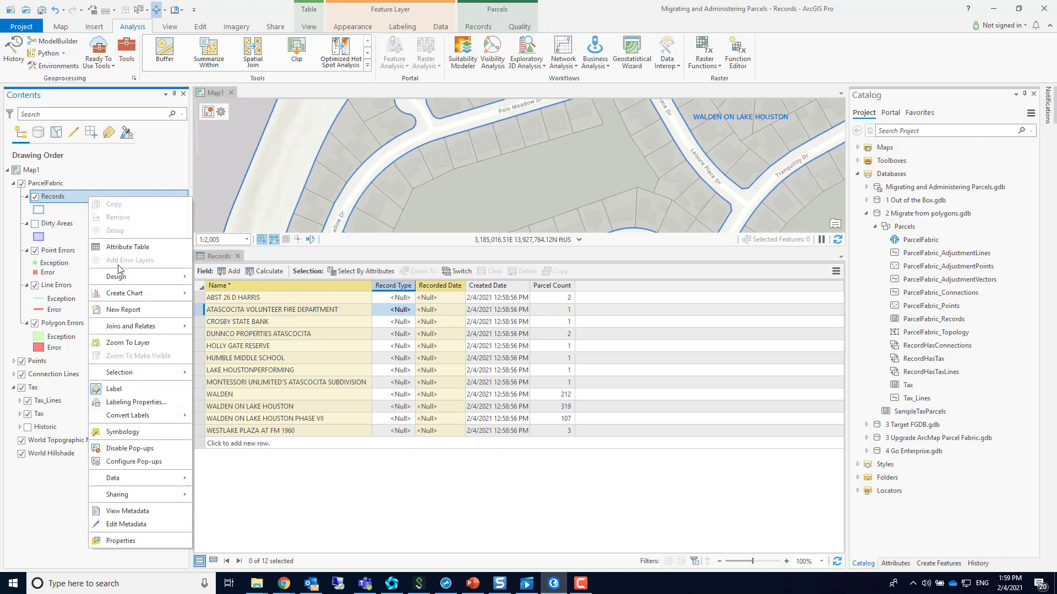
{"action": "mouse_move", "coordinate": [122, 278]}
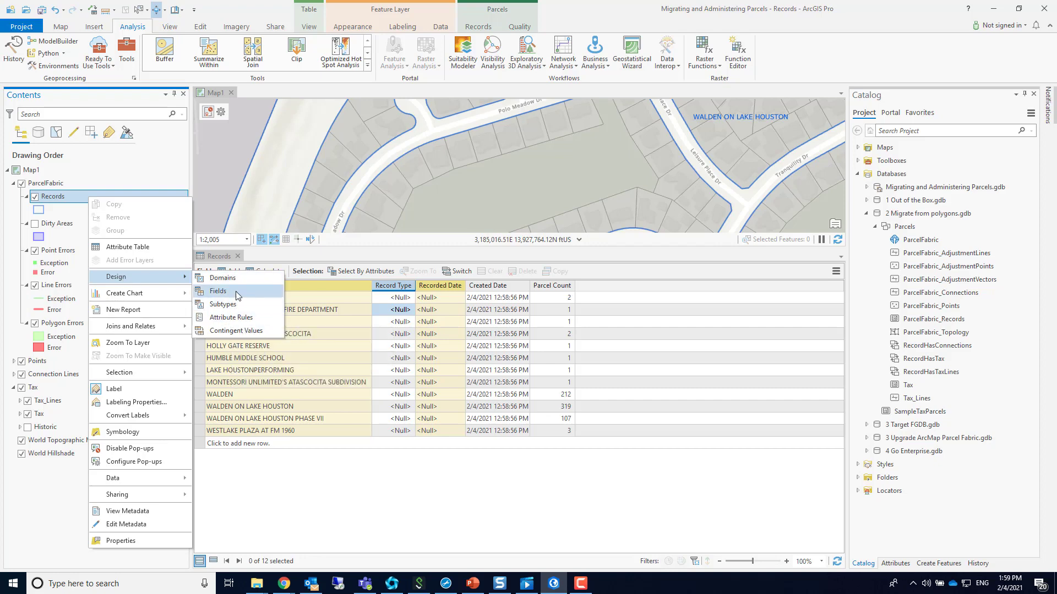
{"action": "left_click", "coordinate": [218, 291]}
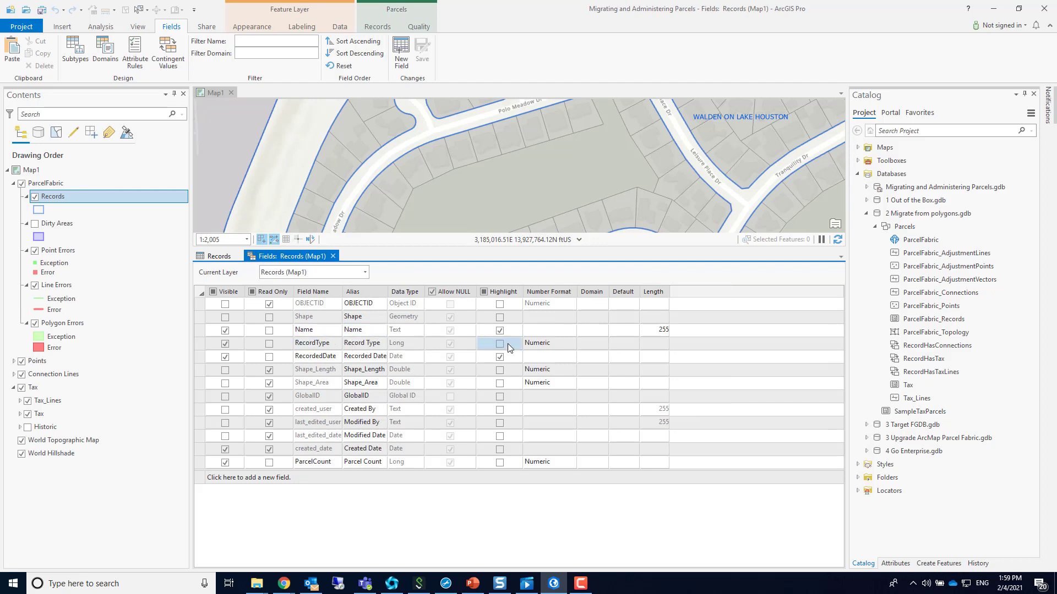
{"action": "left_click", "coordinate": [600, 344]}
{"action": "left_click", "coordinate": [602, 344]}
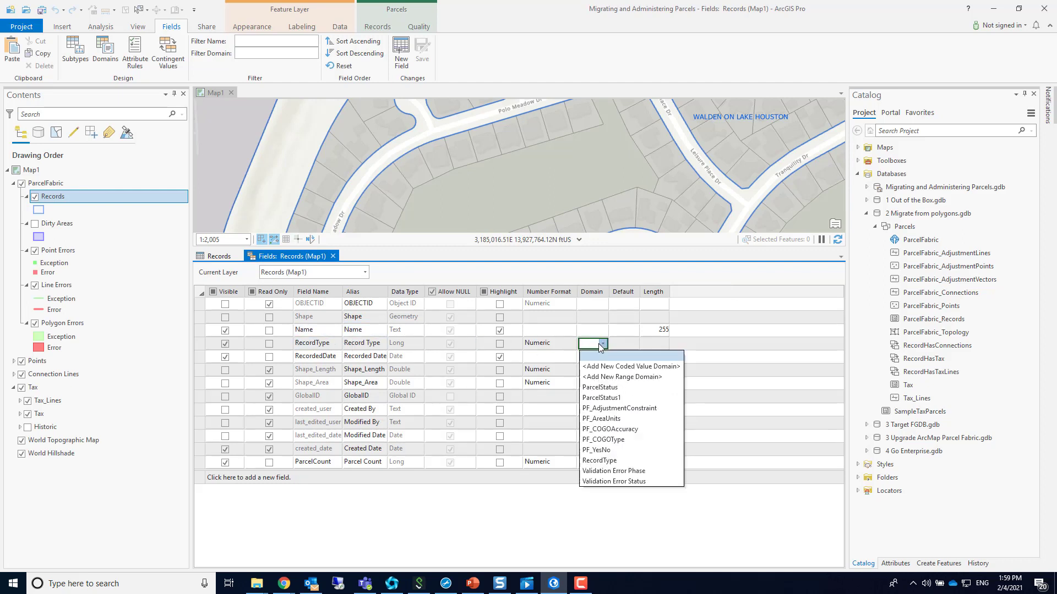
{"action": "left_click", "coordinate": [604, 461]}
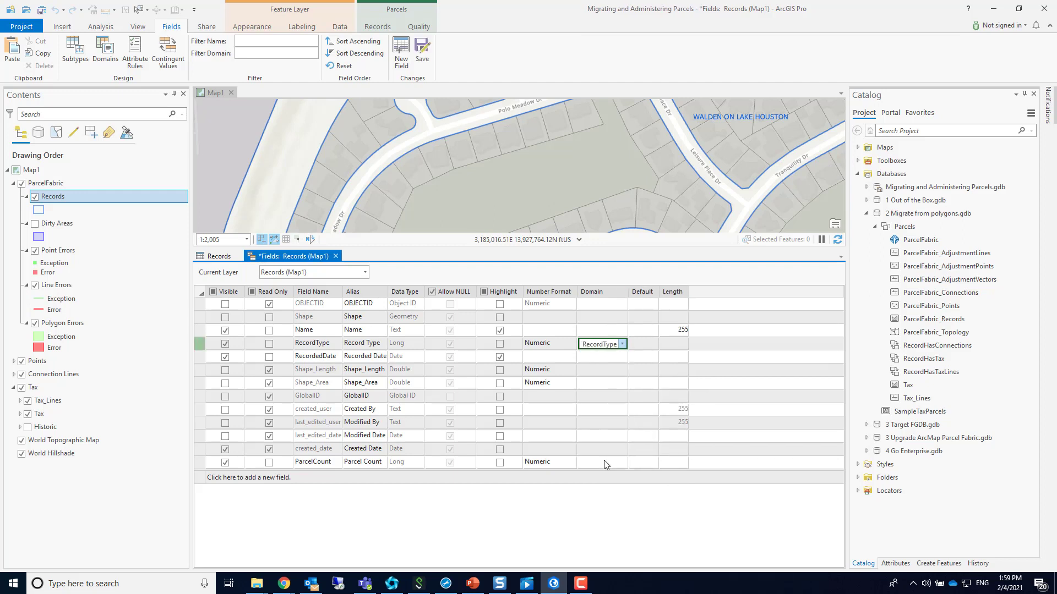
{"action": "left_click", "coordinate": [422, 52]}
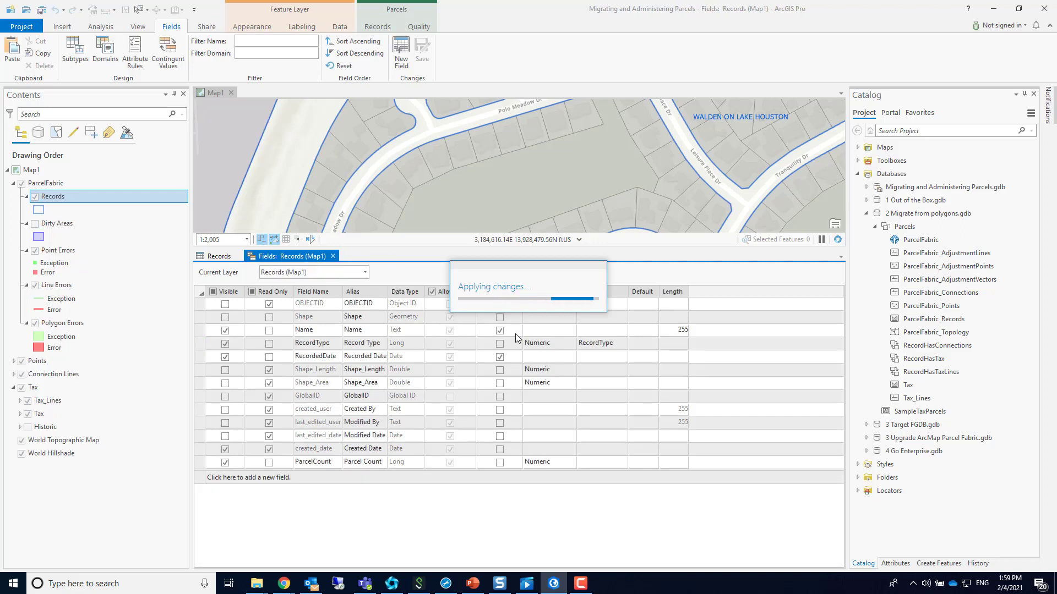
{"action": "left_click", "coordinate": [333, 256]}
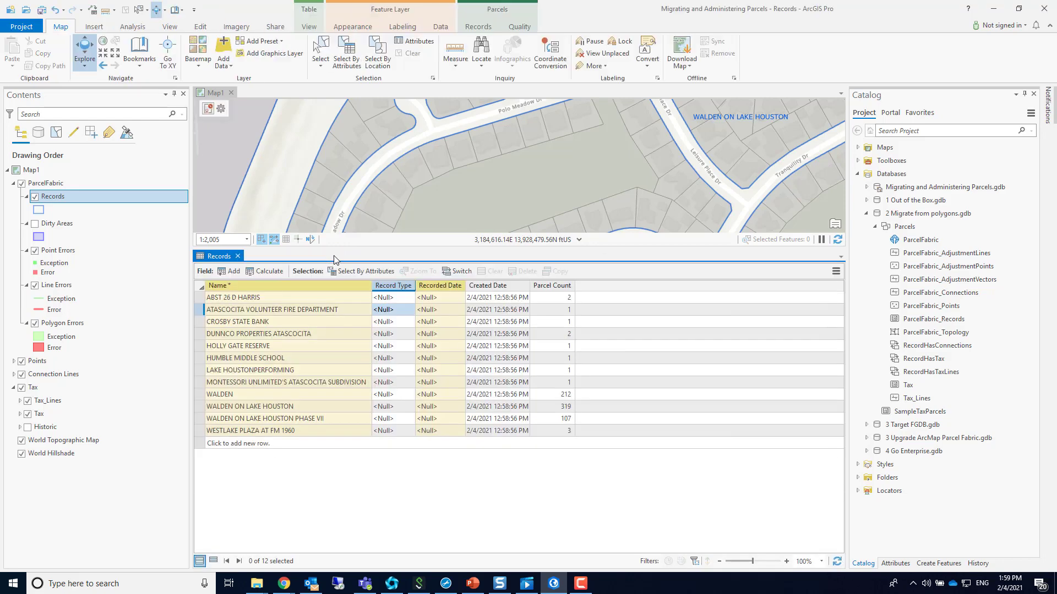
Check the Record Type choices offered for the first record, and close the Records attribute table
{"action": "left_click", "coordinate": [392, 299]}
{"action": "left_click", "coordinate": [394, 299]}
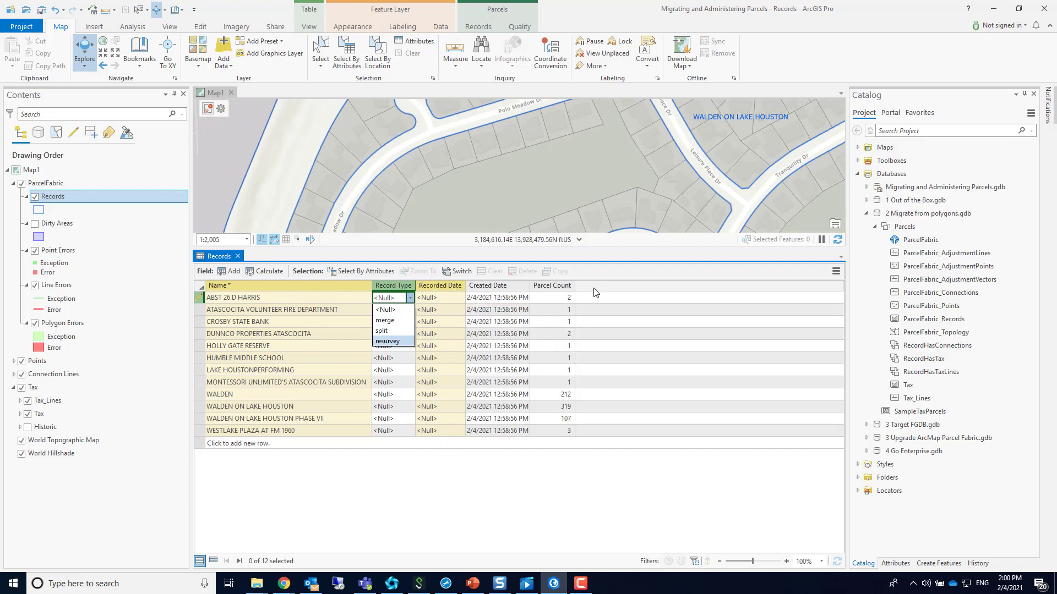
{"action": "left_click", "coordinate": [332, 257]}
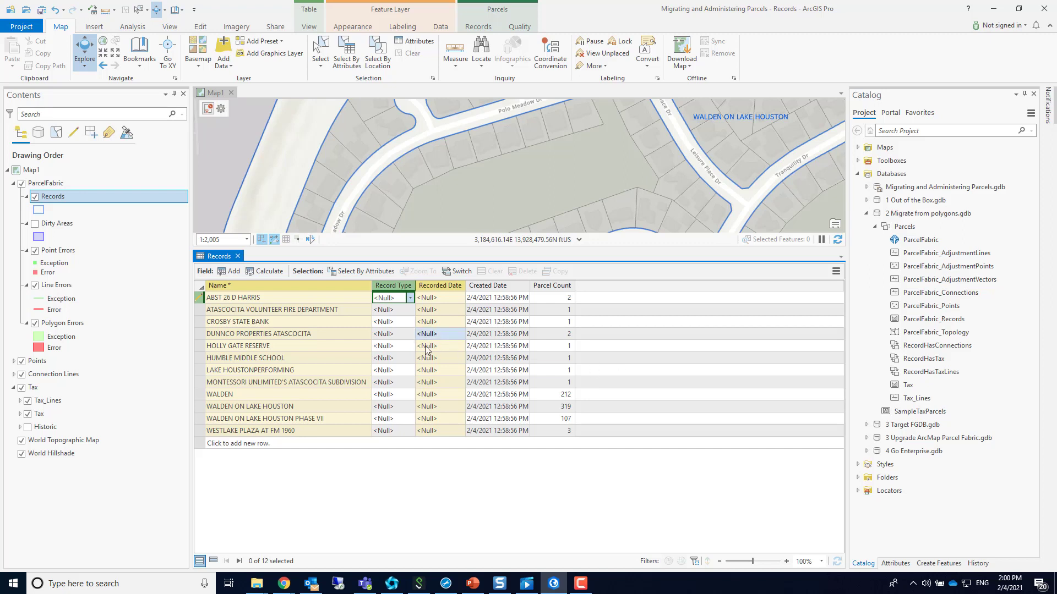
{"action": "left_click", "coordinate": [238, 256]}
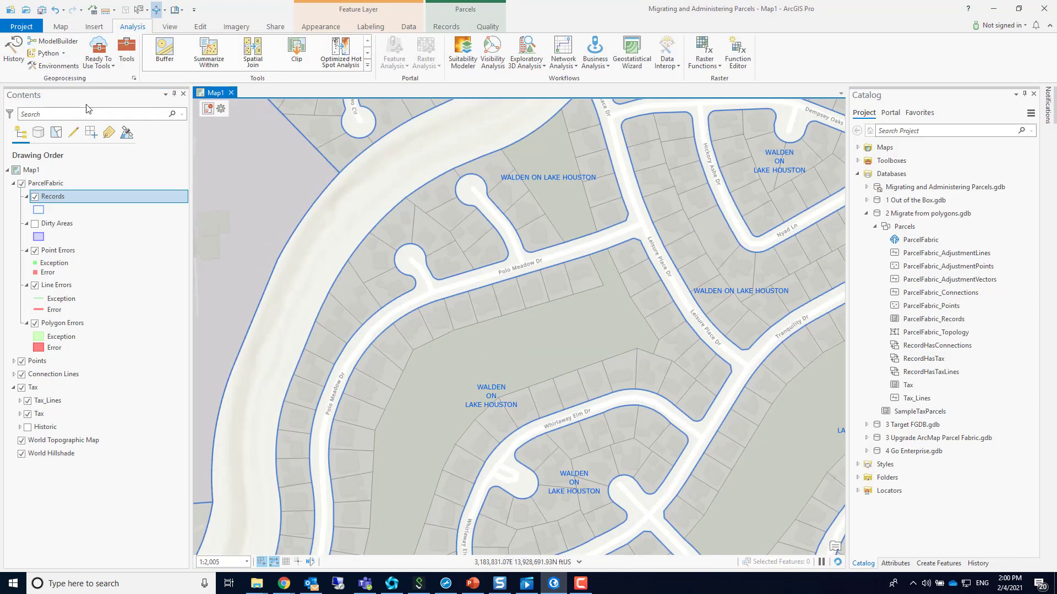
Run Build Parcel Fabric from Parcel Tools on ParcelFabric with the Default extent and no record name, and close the Geoprocessing window
{"action": "left_click", "coordinate": [127, 51]}
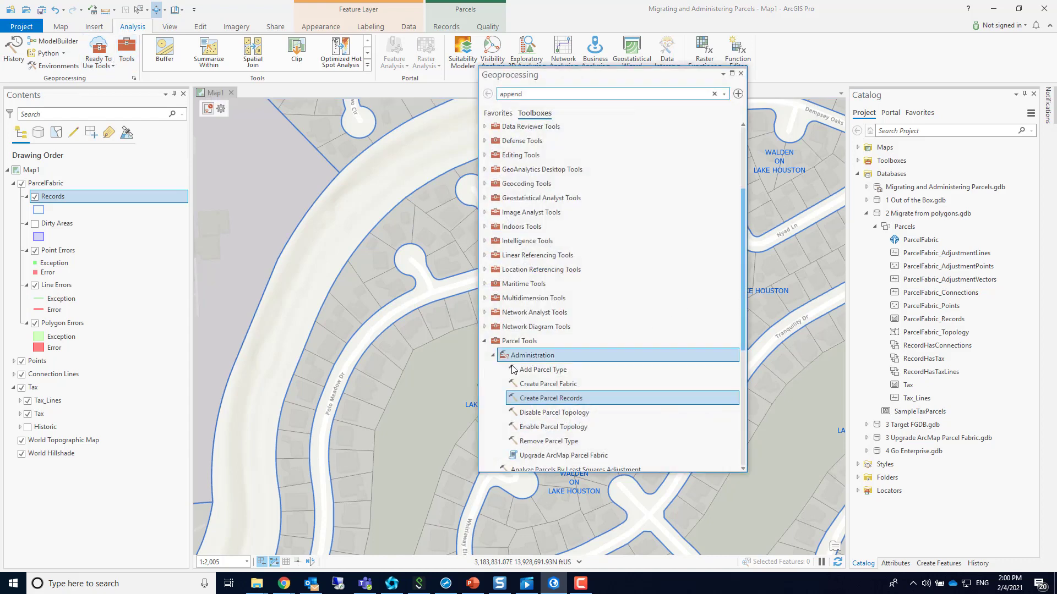
{"action": "left_click", "coordinate": [494, 355]}
{"action": "left_click", "coordinate": [524, 413]}
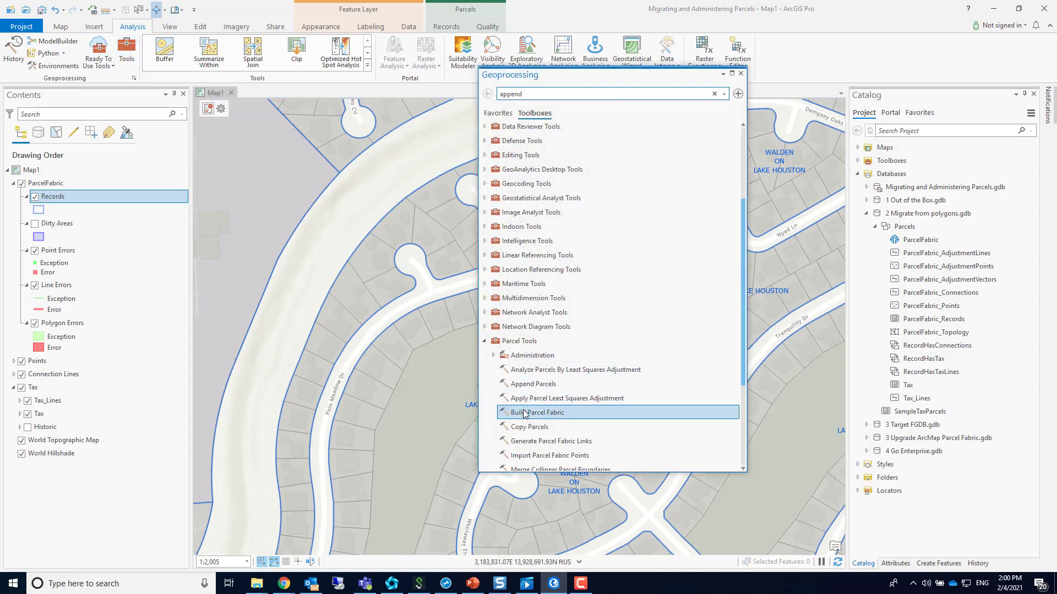
{"action": "double_click", "coordinate": [524, 413]}
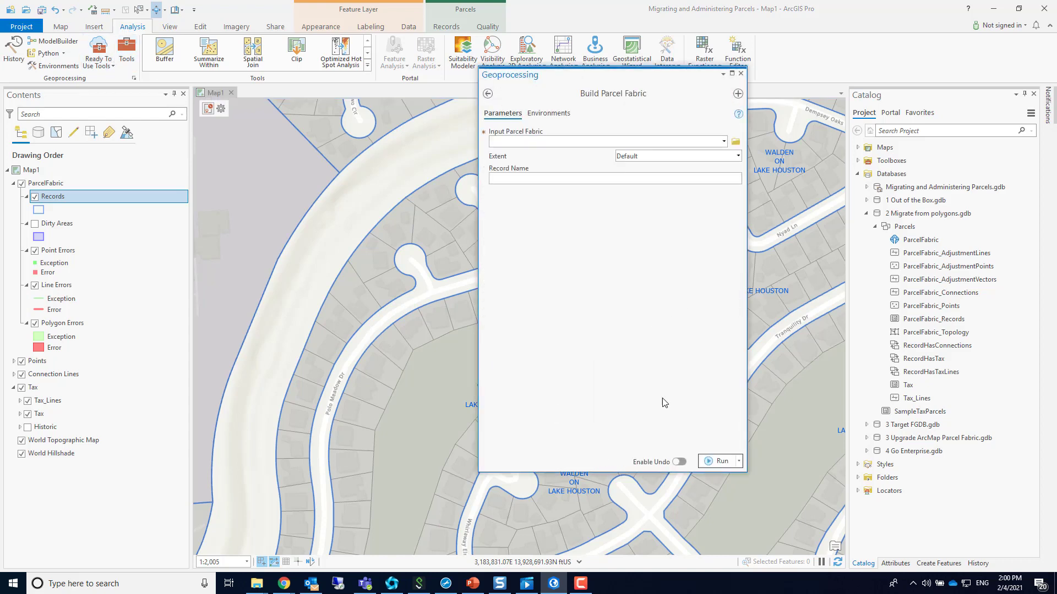
{"action": "left_click", "coordinate": [723, 141]}
{"action": "left_click", "coordinate": [606, 153]}
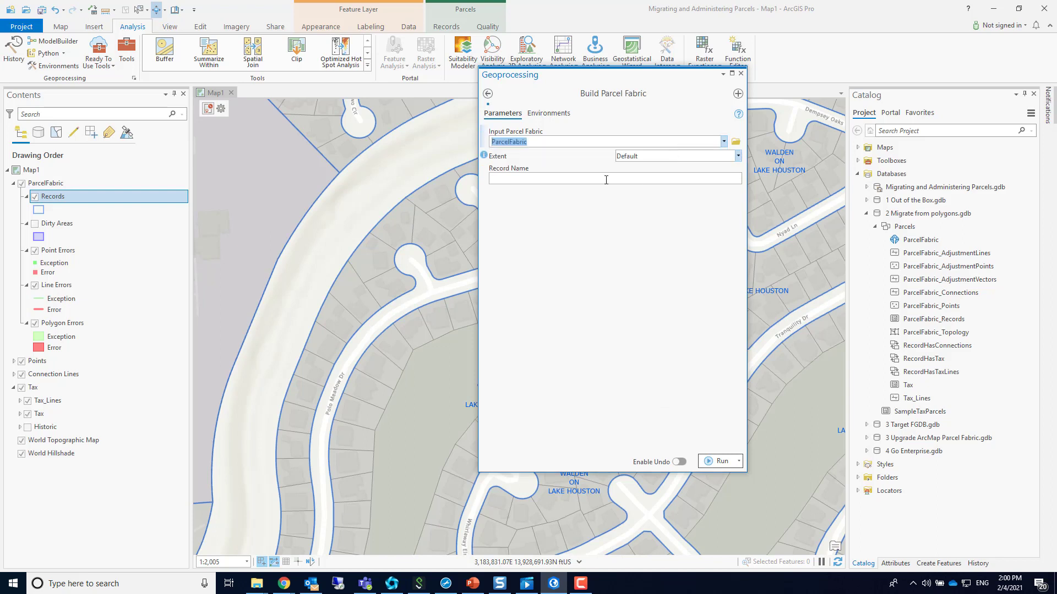
{"action": "left_click", "coordinate": [709, 462]}
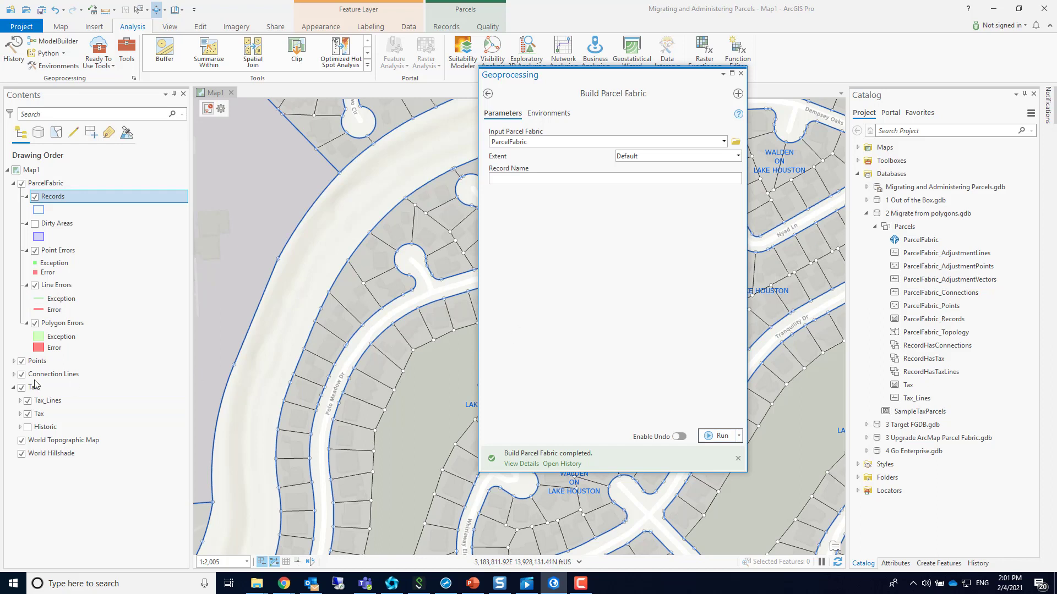
{"action": "left_click", "coordinate": [741, 73]}
Examine the built parcel lines, points and labels along Polo Meadow Dr
{"action": "scroll", "coordinate": [503, 311], "scroll_direction": "up", "scroll_amount": 3}
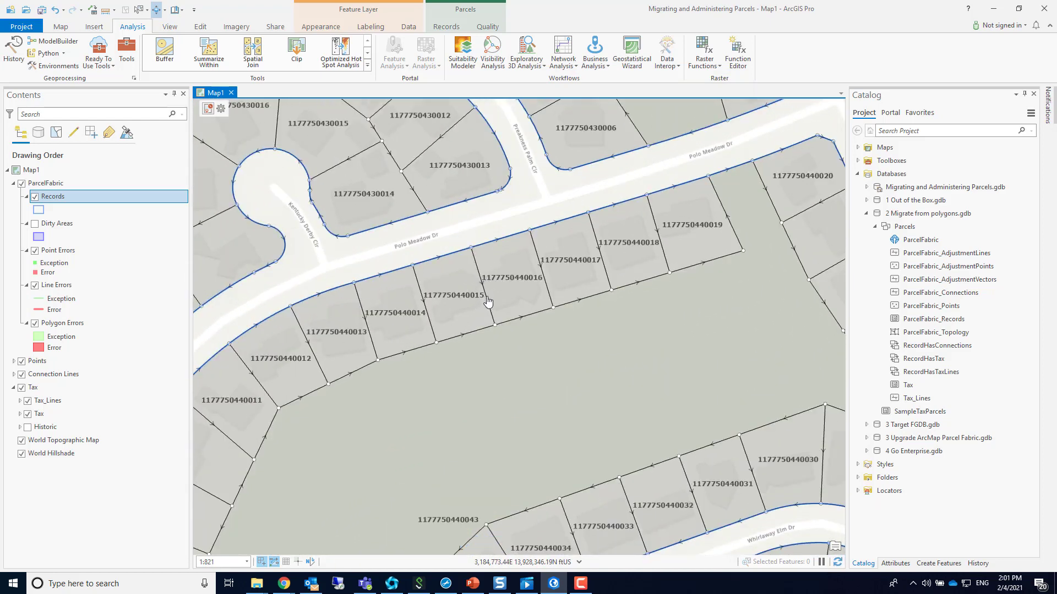
{"action": "scroll", "coordinate": [472, 270], "scroll_direction": "up", "scroll_amount": 2}
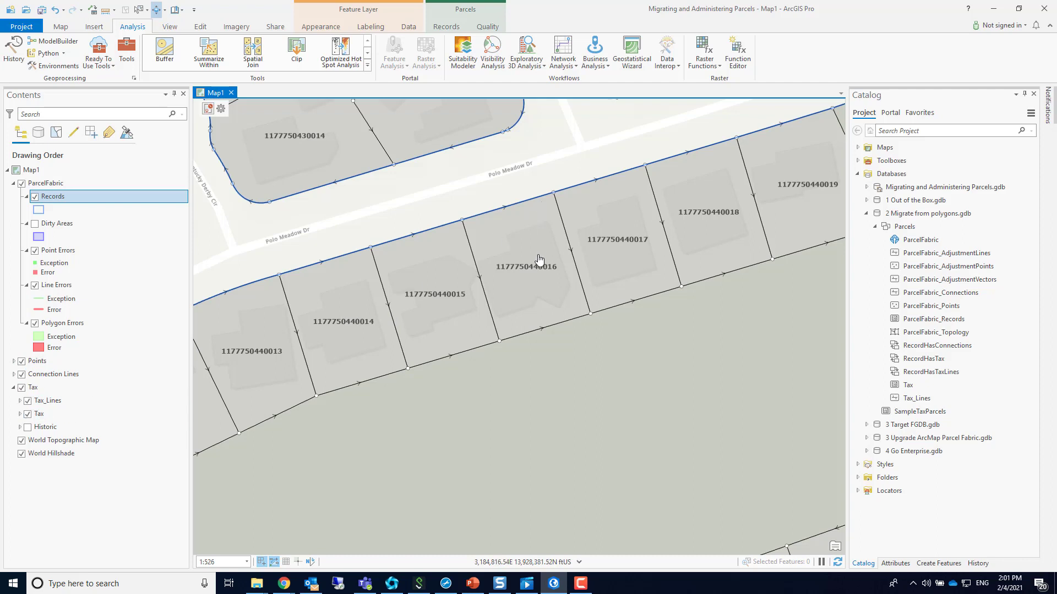
{"action": "scroll", "coordinate": [540, 260], "scroll_direction": "down", "scroll_amount": 1}
{"action": "scroll", "coordinate": [539, 260], "scroll_direction": "down", "scroll_amount": 2}
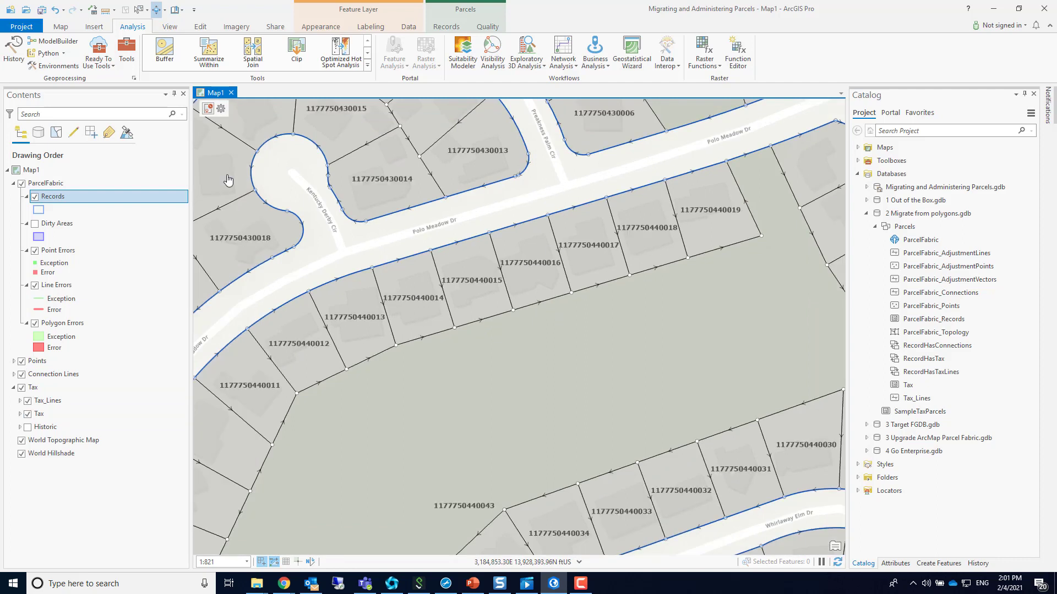
Create a parcel record named 1234 with the record type merge
{"action": "left_click", "coordinate": [446, 27]}
{"action": "left_click", "coordinate": [159, 52]}
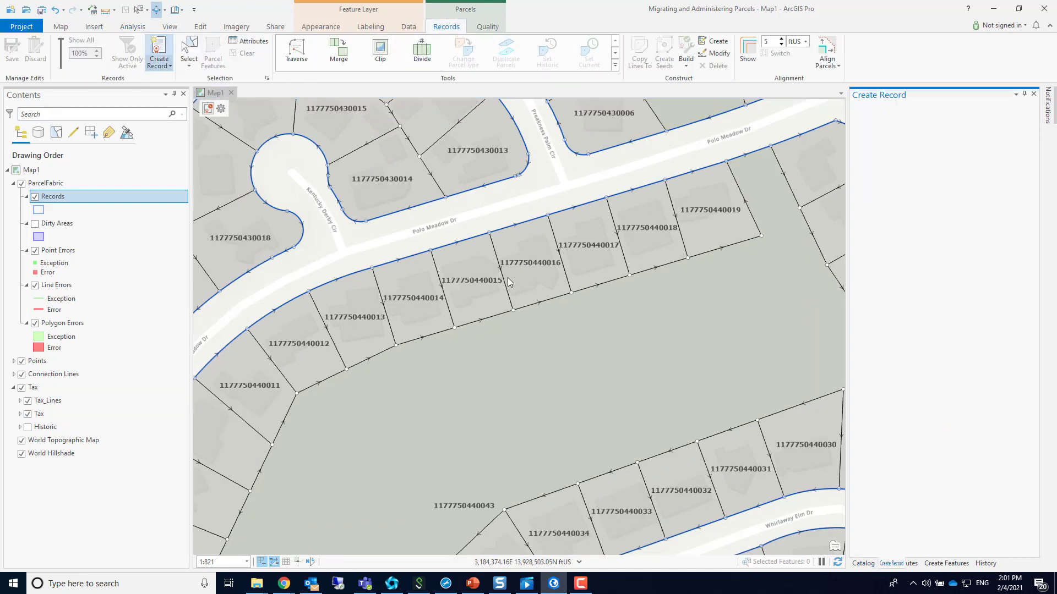
{"action": "left_click", "coordinate": [948, 122]}
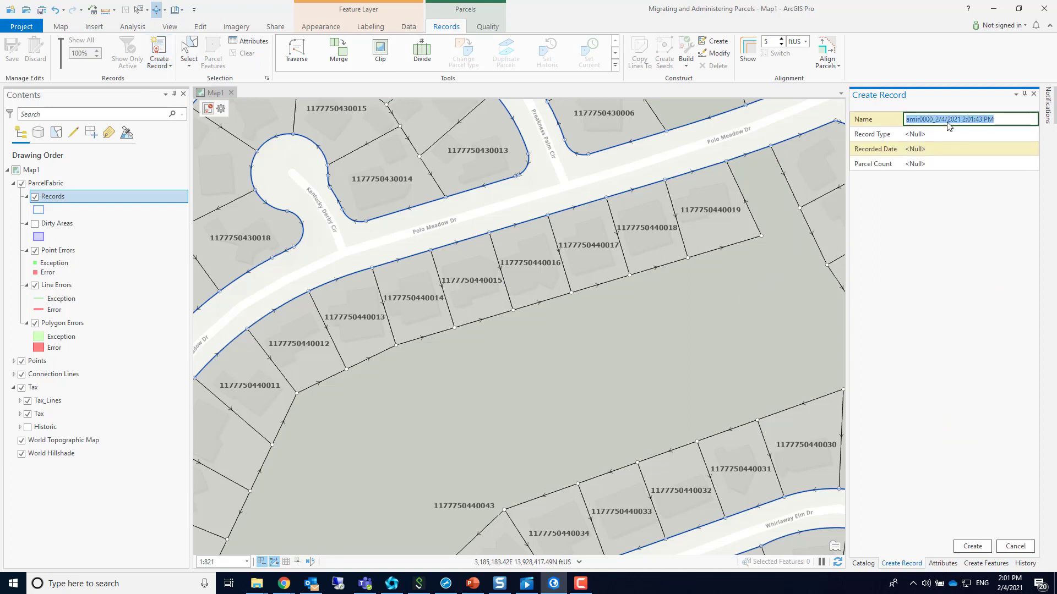
{"action": "type", "text": "1234"}
{"action": "left_click", "coordinate": [949, 134]}
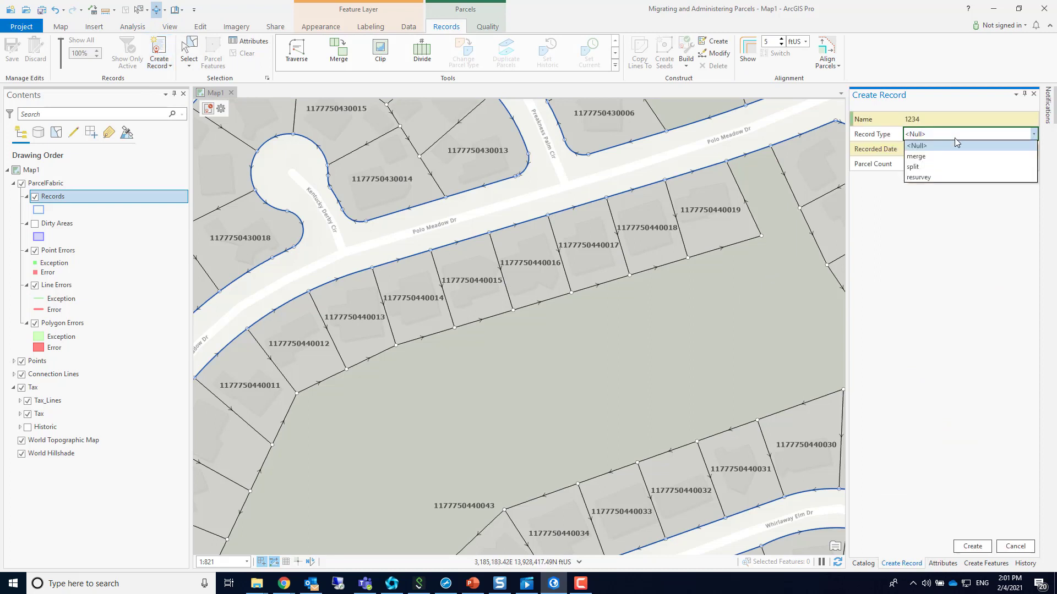
{"action": "left_click", "coordinate": [947, 156]}
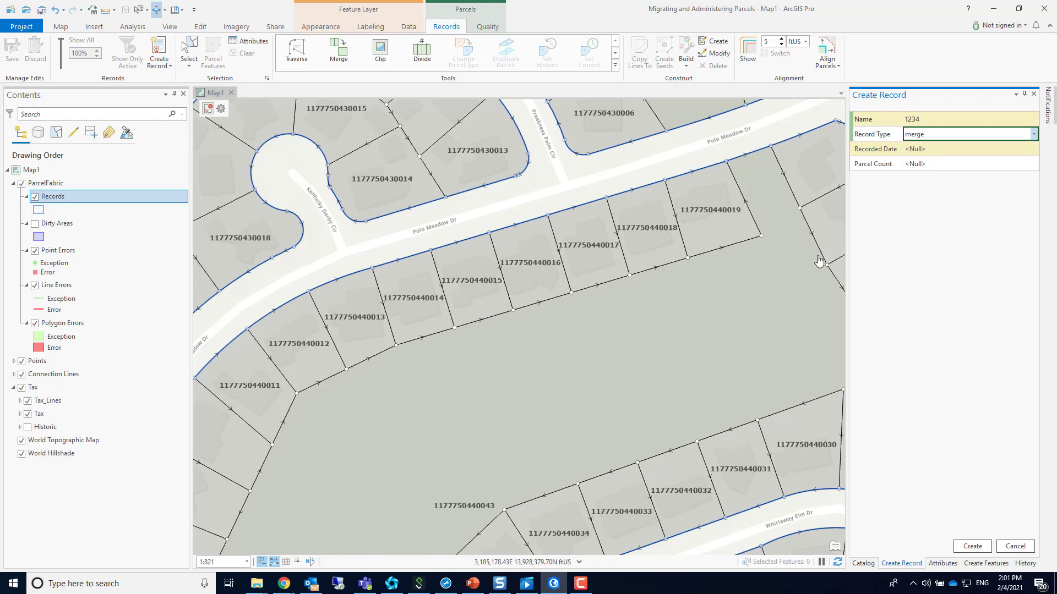
{"action": "left_click", "coordinate": [972, 546]}
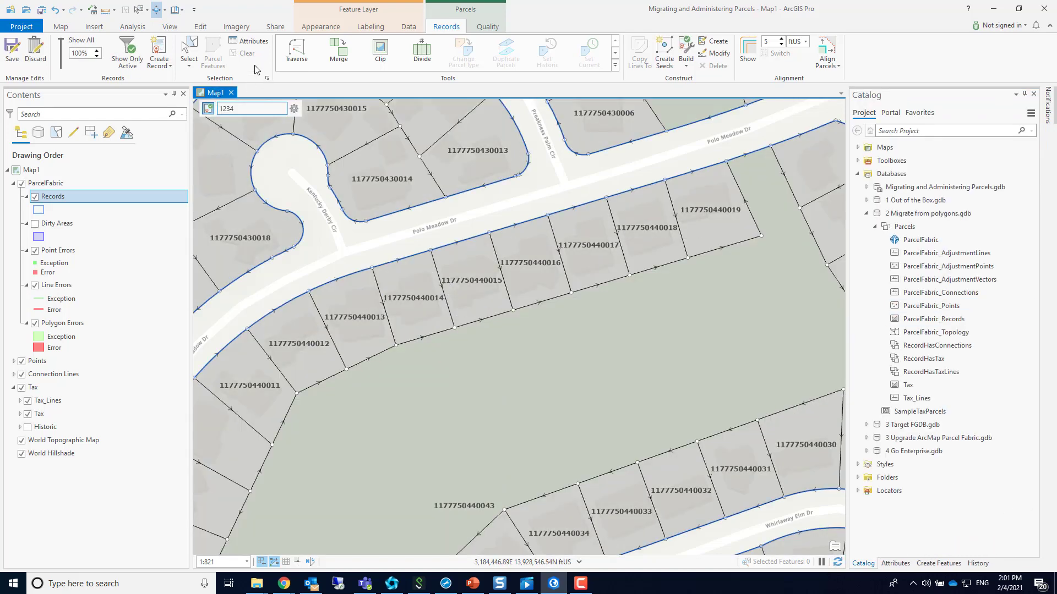
{"action": "left_click", "coordinate": [189, 47]}
{"action": "left_click_drag", "start_coordinate": [373, 295], "coordinate": [450, 344]}
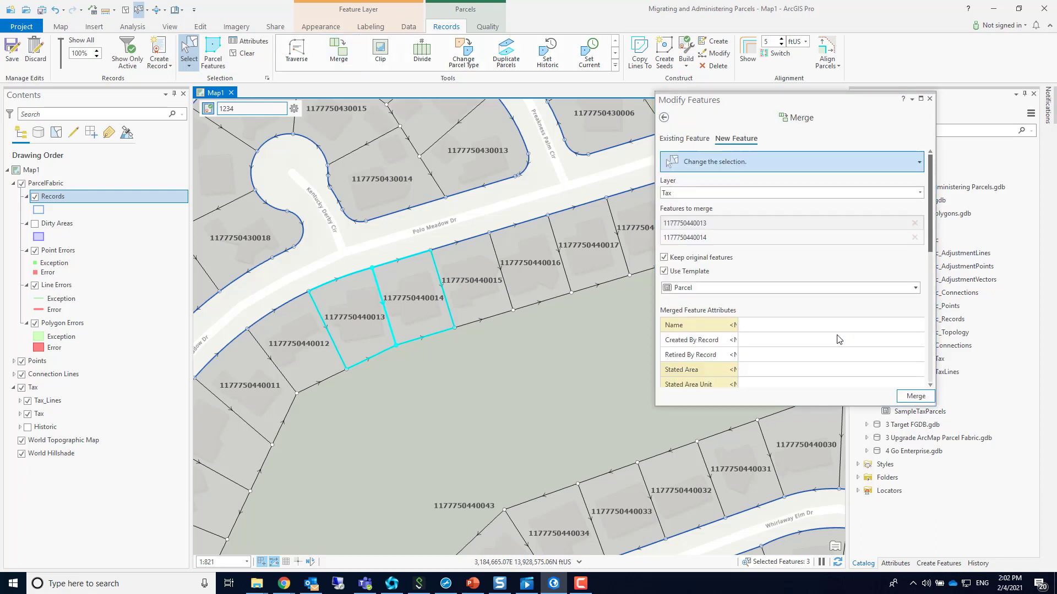
{"action": "left_click", "coordinate": [788, 325]}
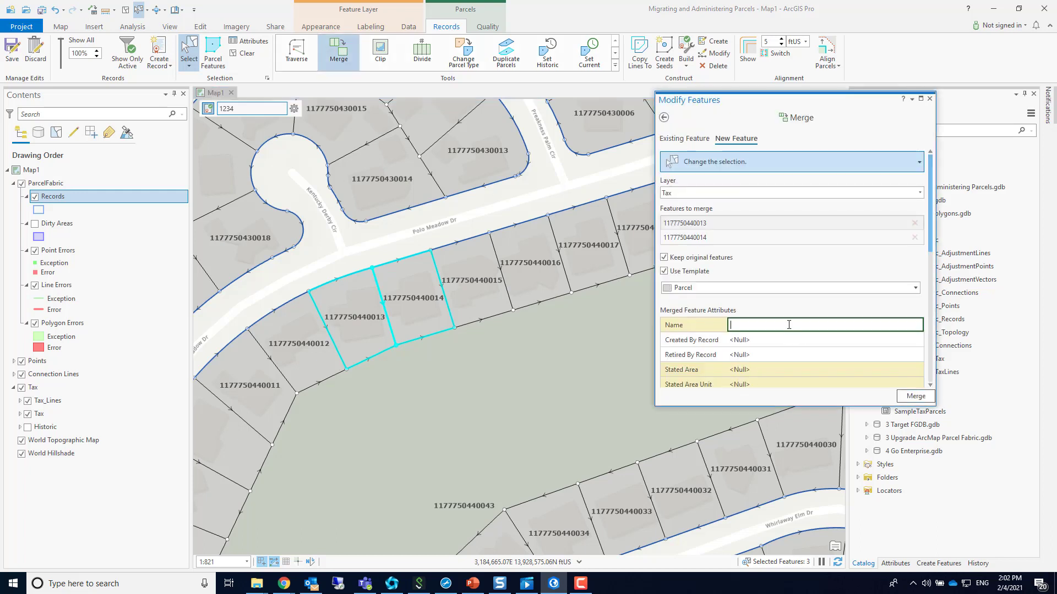
{"action": "type", "text": "123"}
{"action": "left_click", "coordinate": [903, 397]}
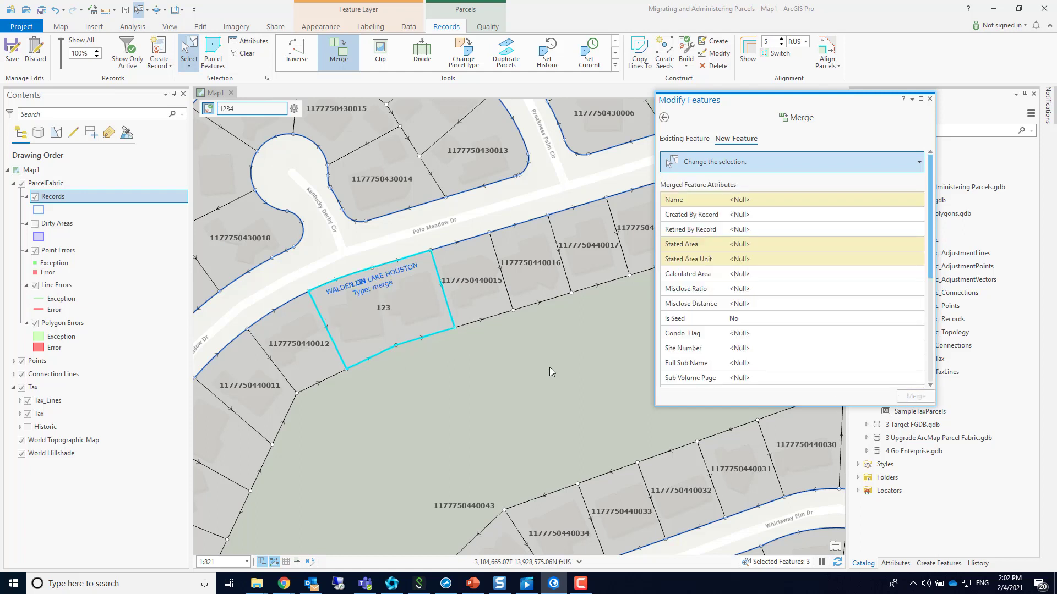
Hide the ParcelFabric layer, check the historic parcels beneath merged parcel 123, and close the Merge tool
{"action": "left_click", "coordinate": [22, 183]}
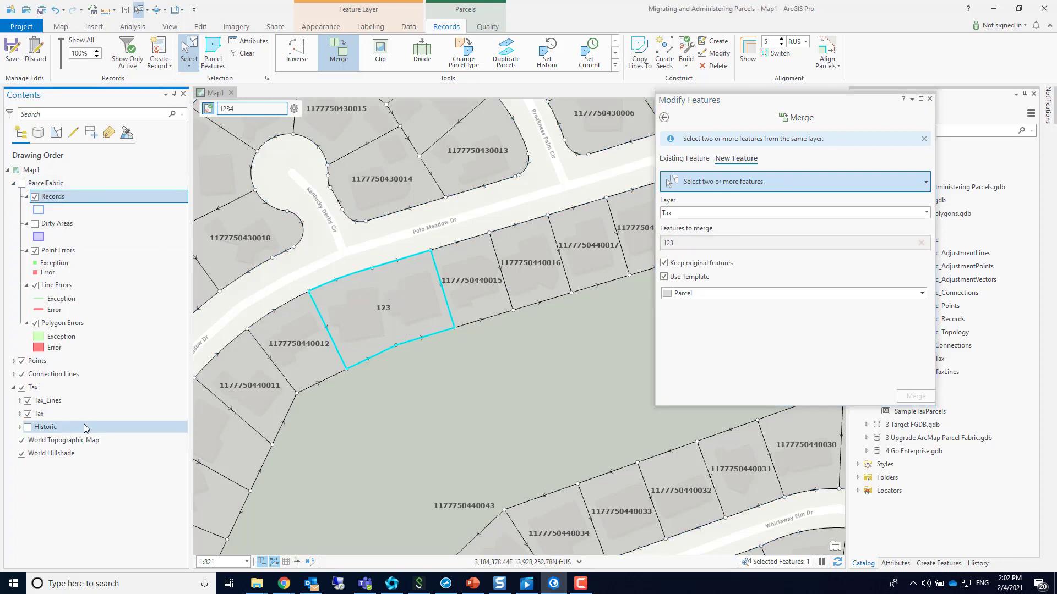
{"action": "left_click", "coordinate": [28, 428]}
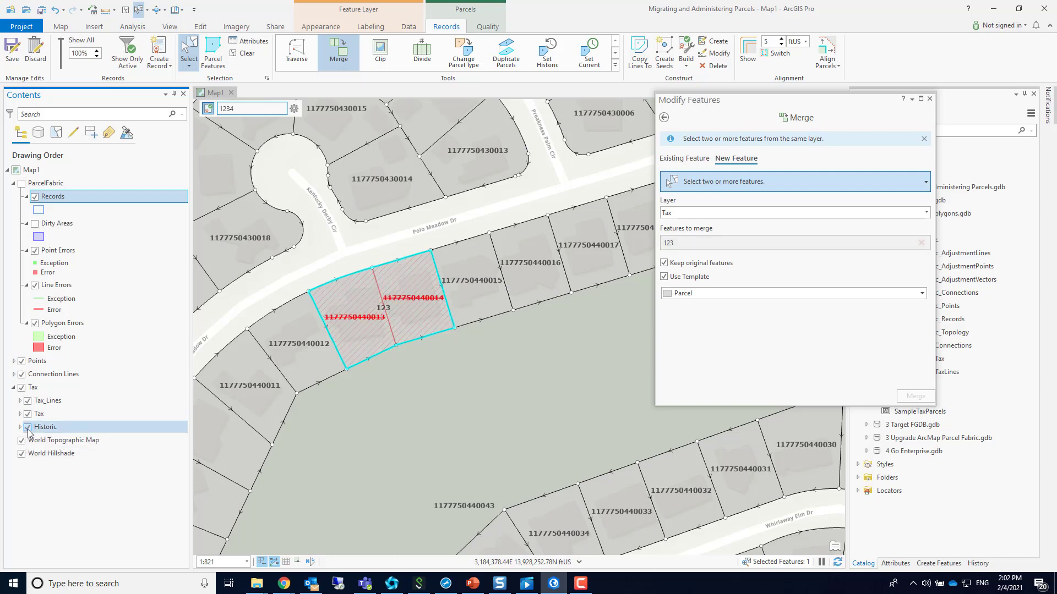
{"action": "left_click", "coordinate": [28, 428]}
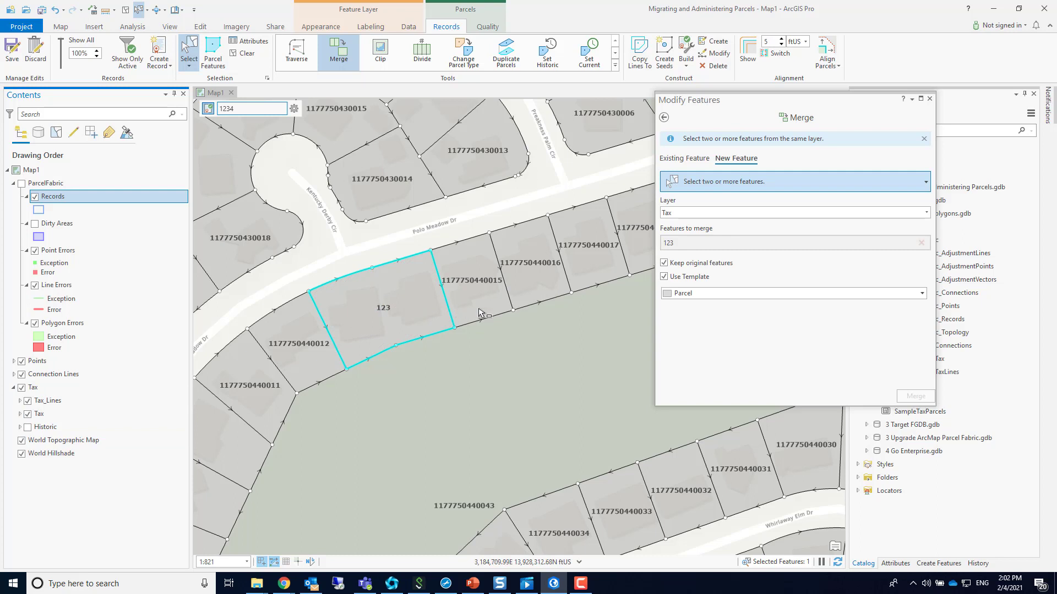
{"action": "left_click", "coordinate": [929, 99]}
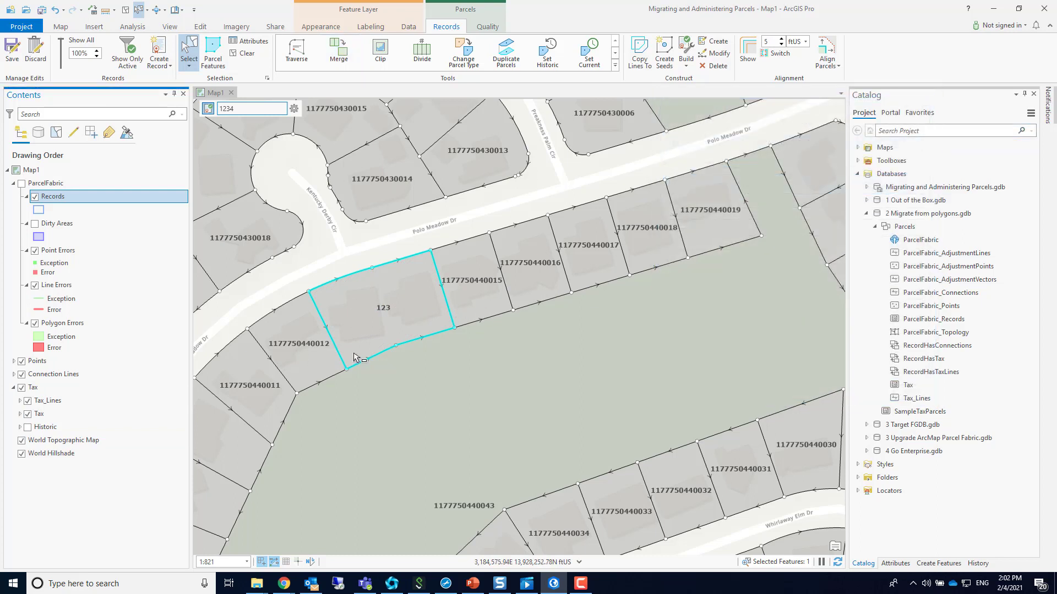
Examine the attributes of merged parcel 123, its related record 1234 and its Created By Record value
{"action": "left_click", "coordinate": [248, 41]}
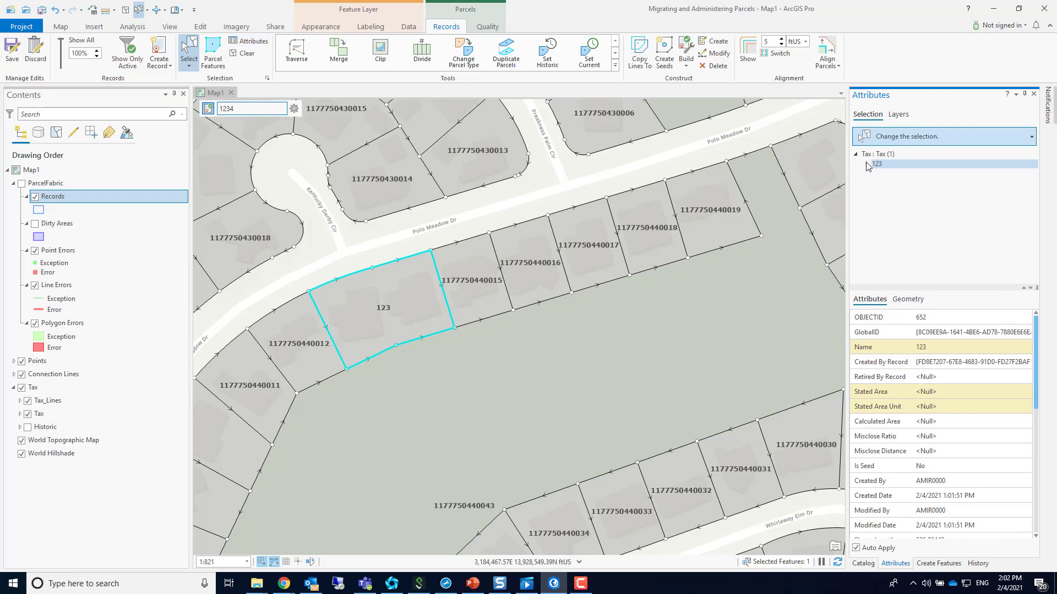
{"action": "left_click", "coordinate": [867, 164]}
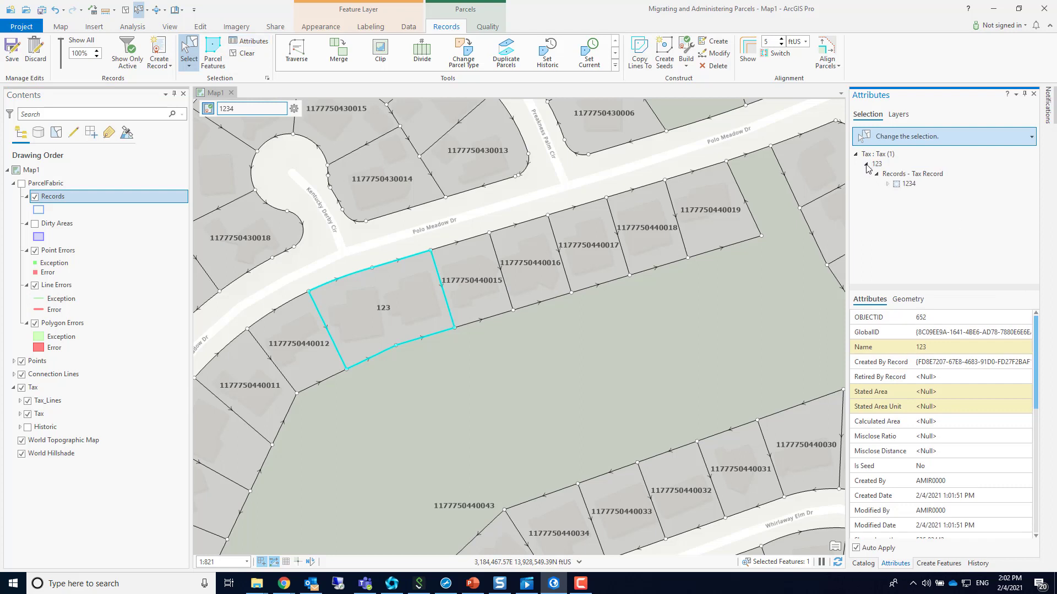
{"action": "left_click", "coordinate": [908, 185]}
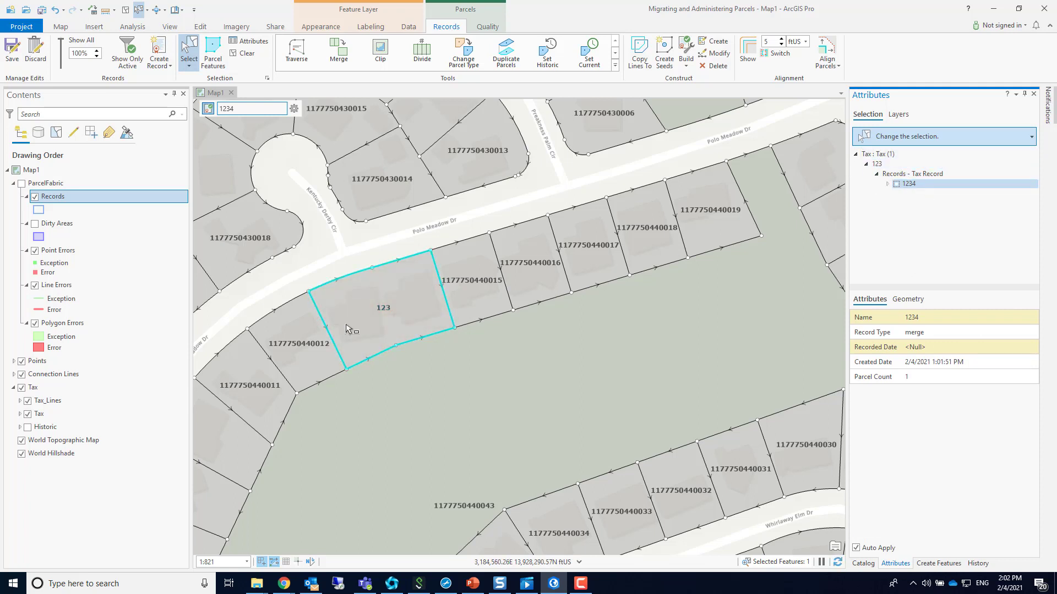
{"action": "left_click", "coordinate": [903, 165]}
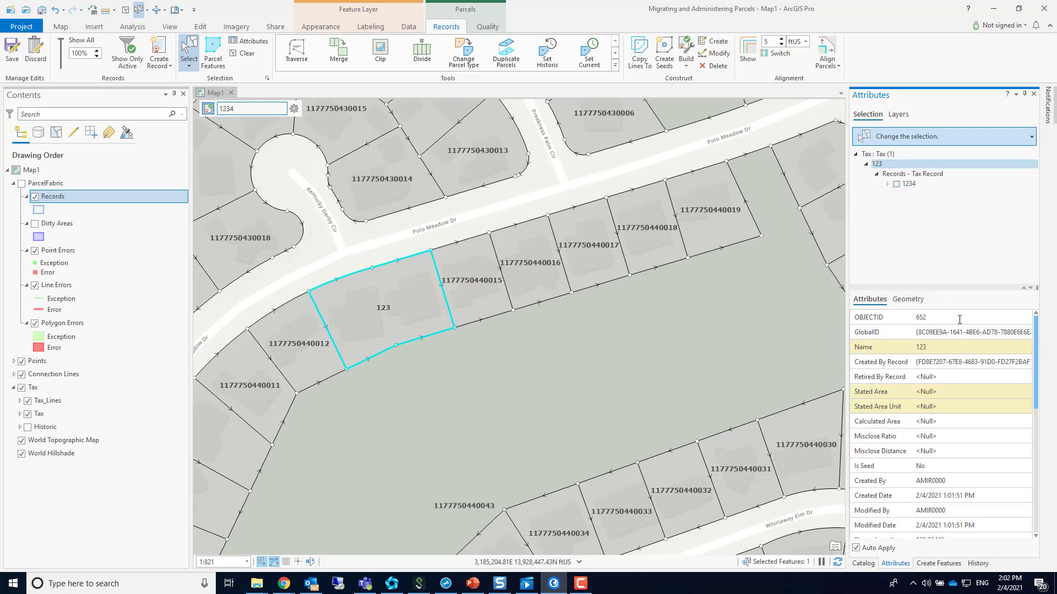
{"action": "left_click", "coordinate": [935, 362]}
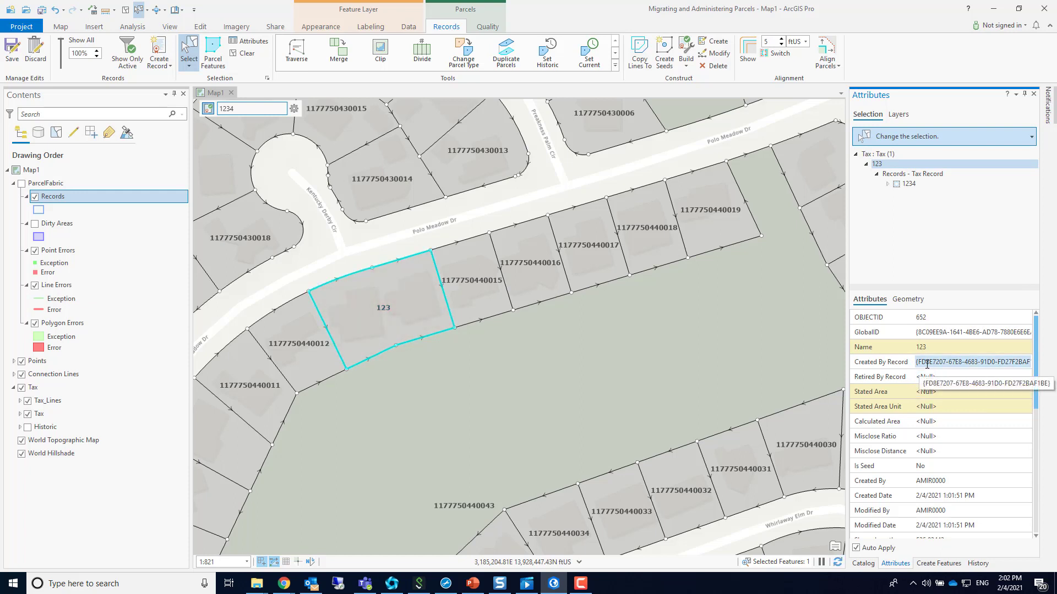
{"action": "left_click", "coordinate": [28, 428]}
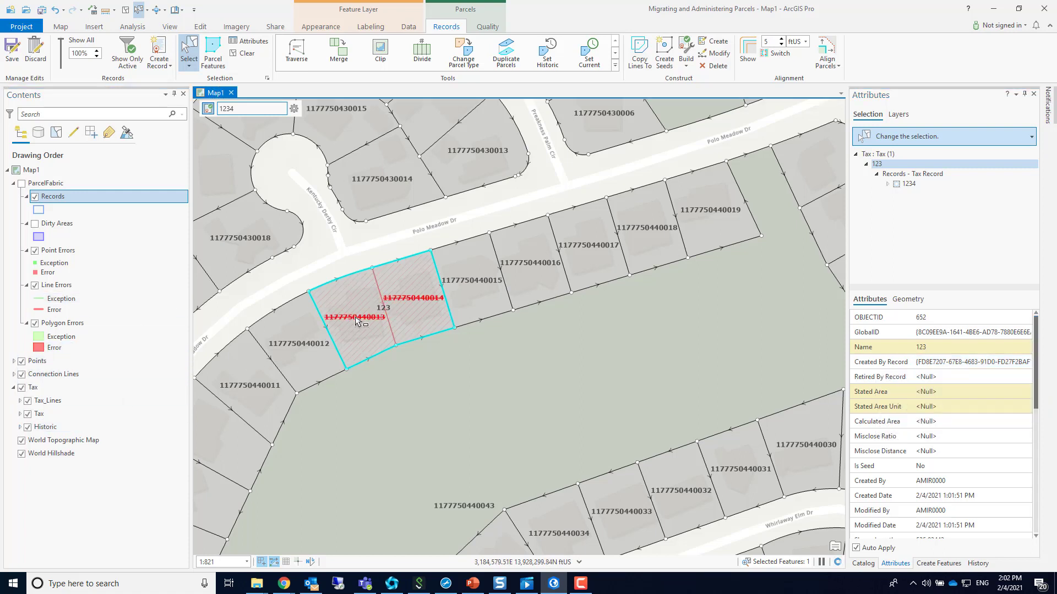
{"action": "left_click", "coordinate": [377, 338]}
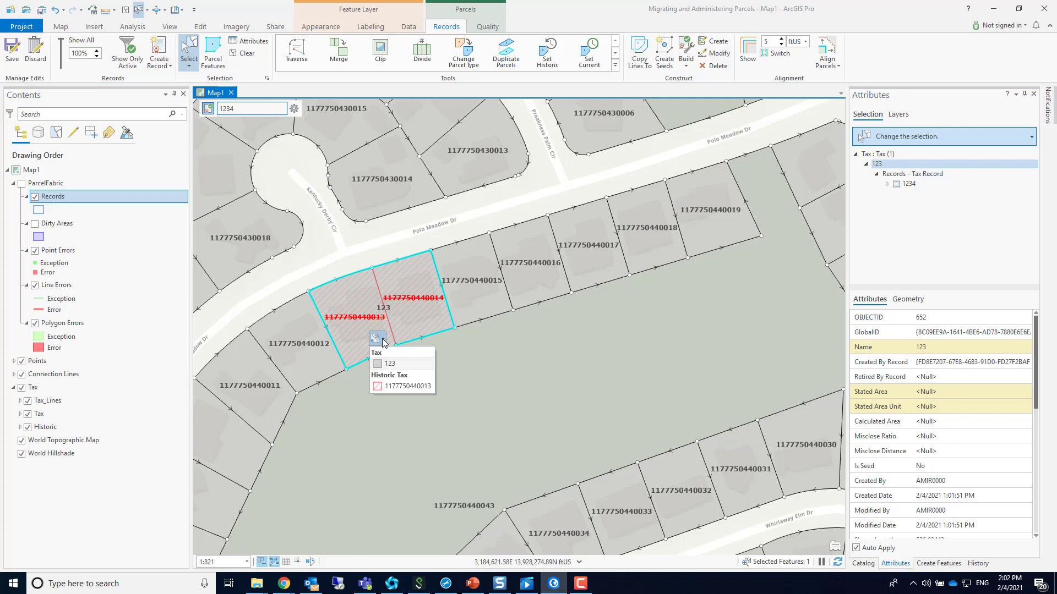
{"action": "left_click", "coordinate": [394, 387]}
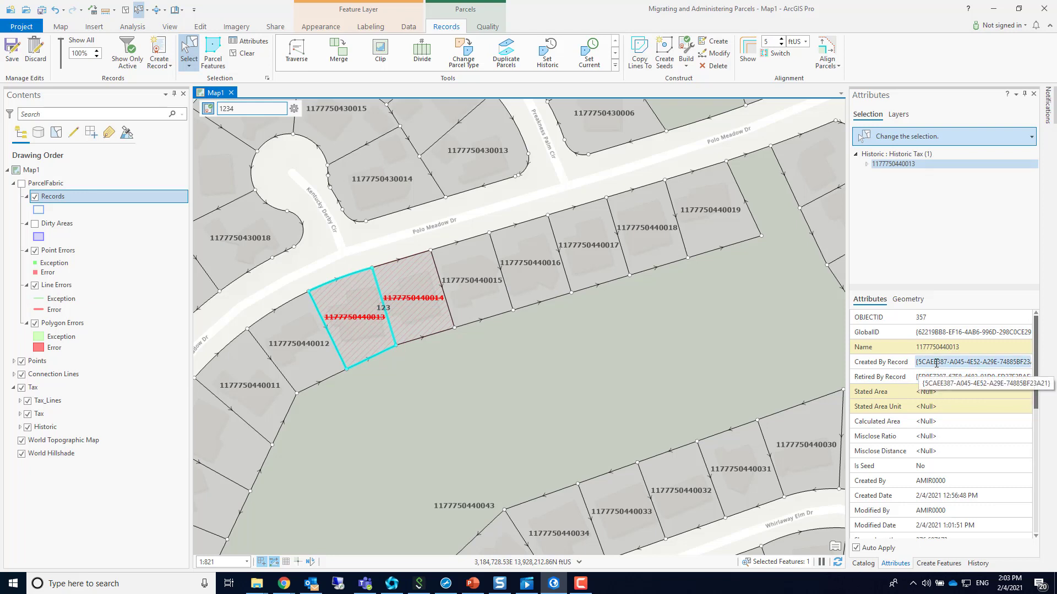
{"action": "left_click", "coordinate": [867, 165]}
{"action": "left_click", "coordinate": [877, 174]}
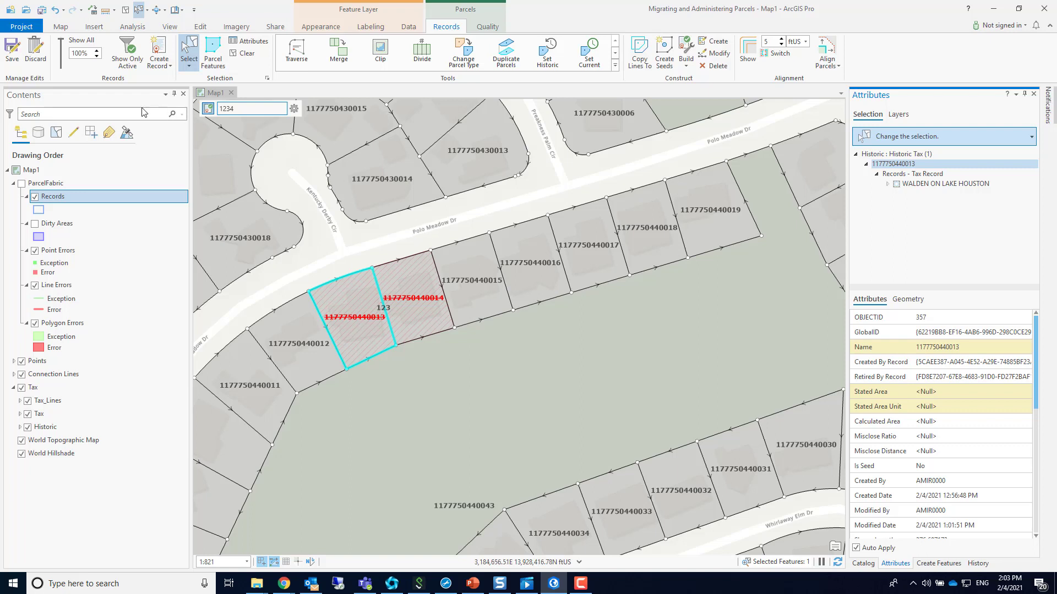
Discard all edits made for the parcel merge
{"action": "left_click", "coordinate": [37, 52]}
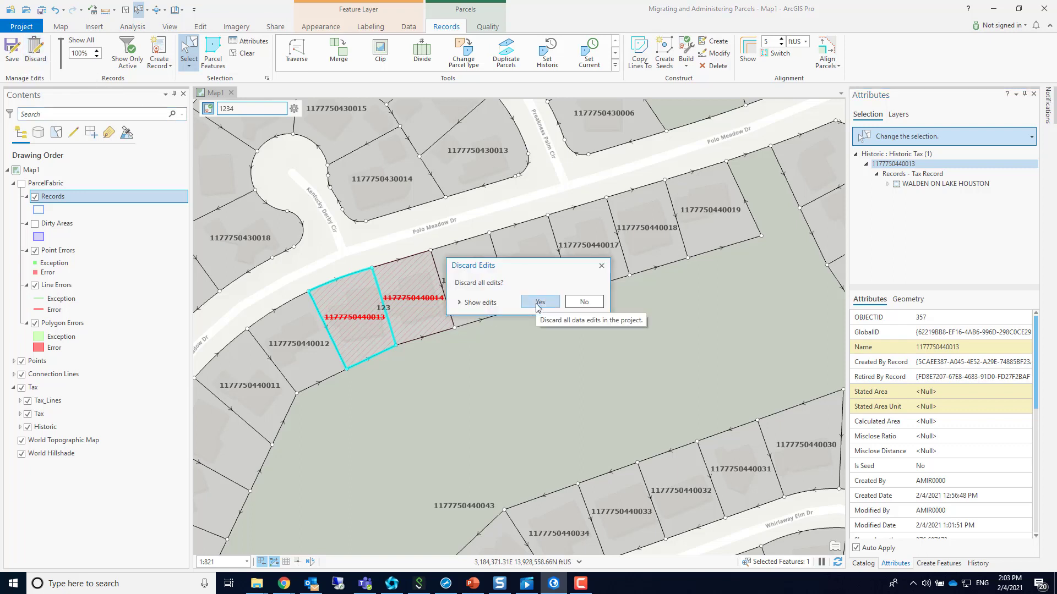
{"action": "left_click", "coordinate": [538, 303]}
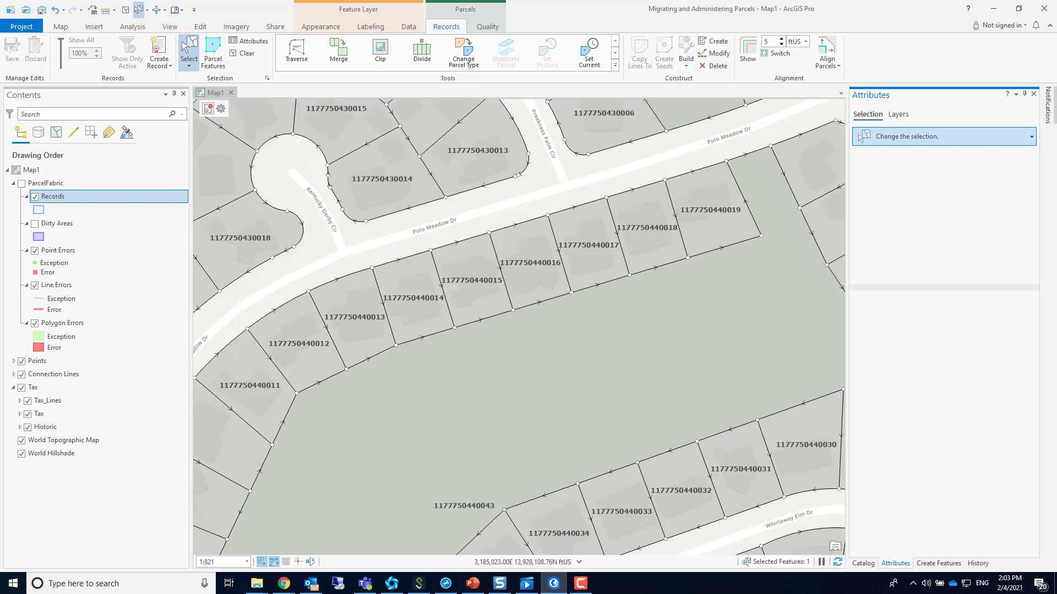
{"action": "key", "text": "alt+Tab"}
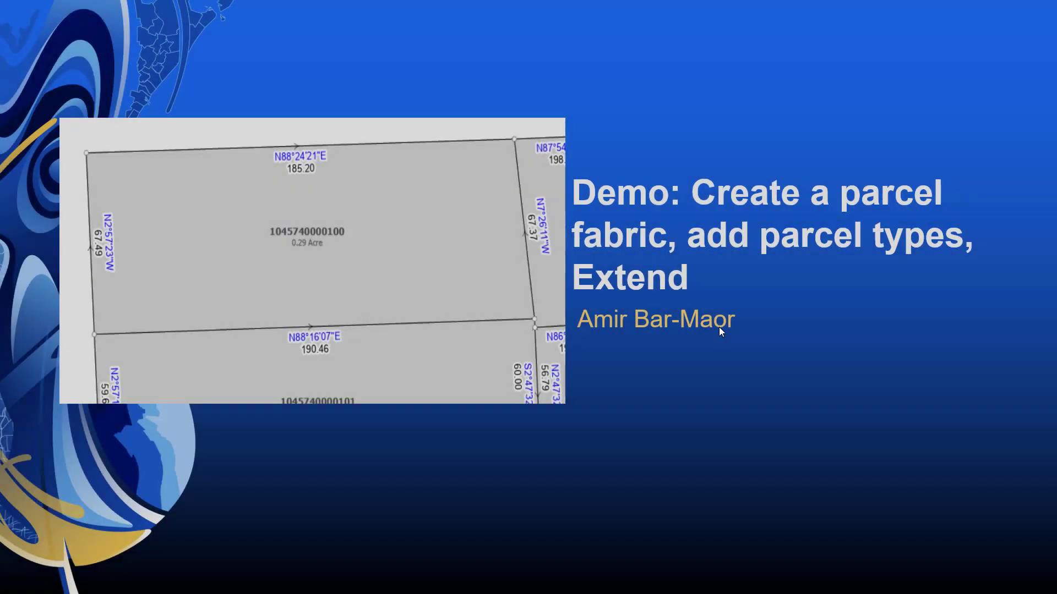
{"action": "key", "text": "Right"}
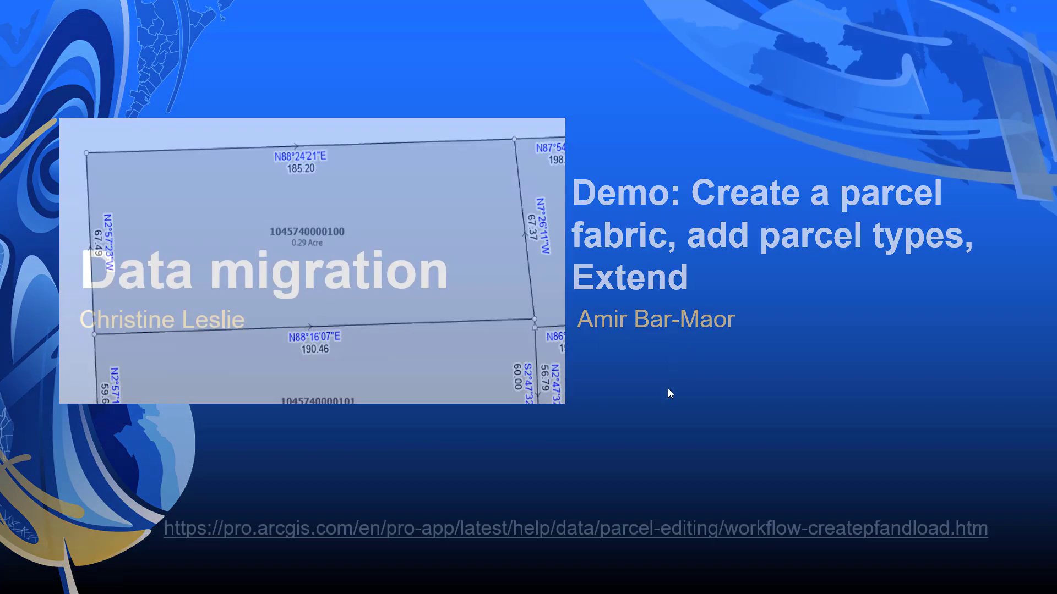
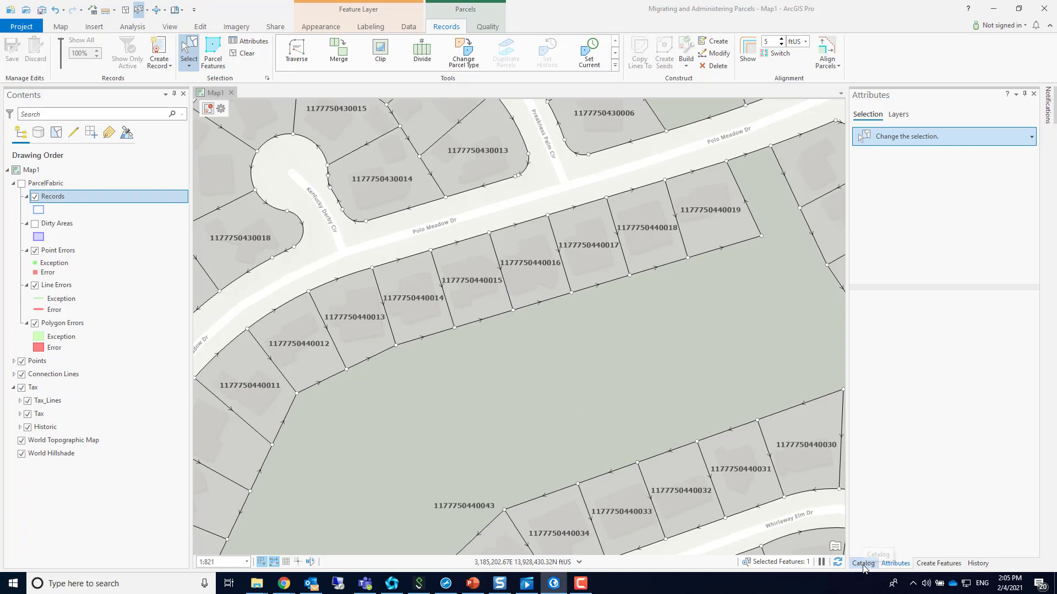
Add the SampleTaxParcels feature class from 2 Migrate from polygons.gdb to a new map
{"action": "left_click", "coordinate": [863, 563]}
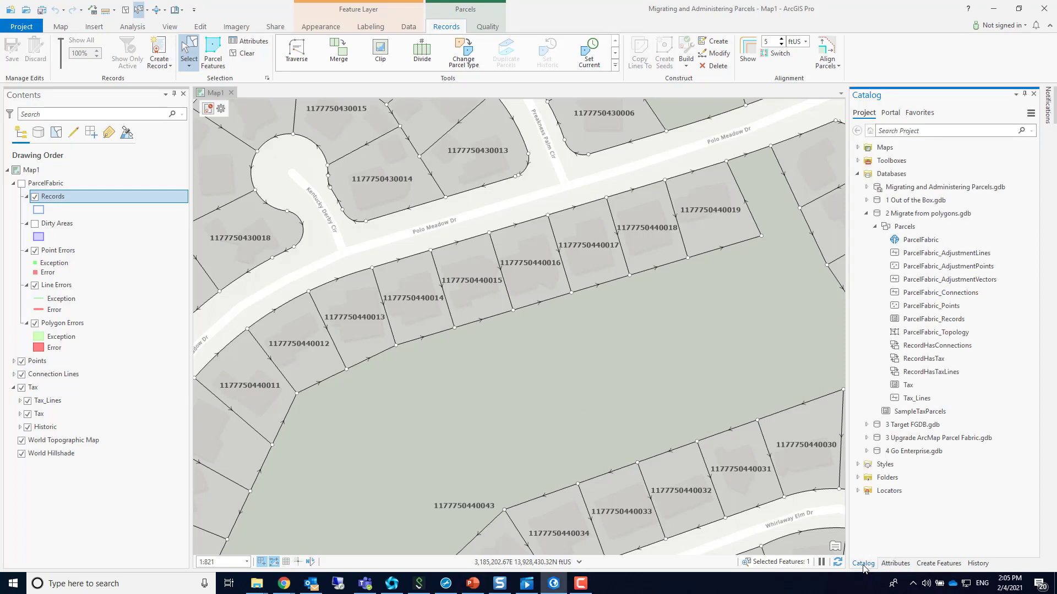
{"action": "right_click", "coordinate": [904, 414]}
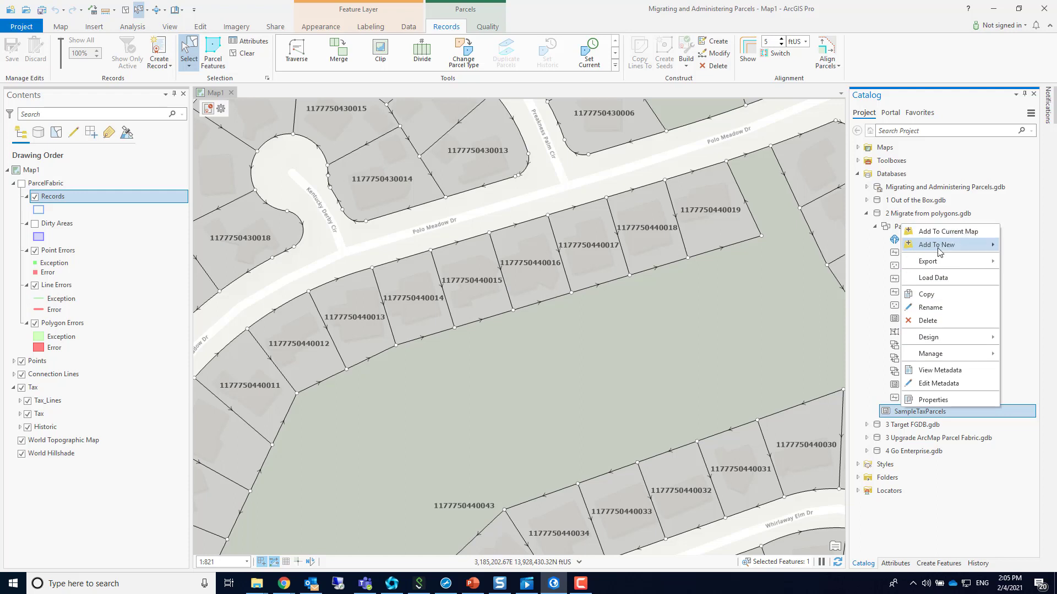
{"action": "mouse_move", "coordinate": [940, 251]}
{"action": "left_click", "coordinate": [846, 246]}
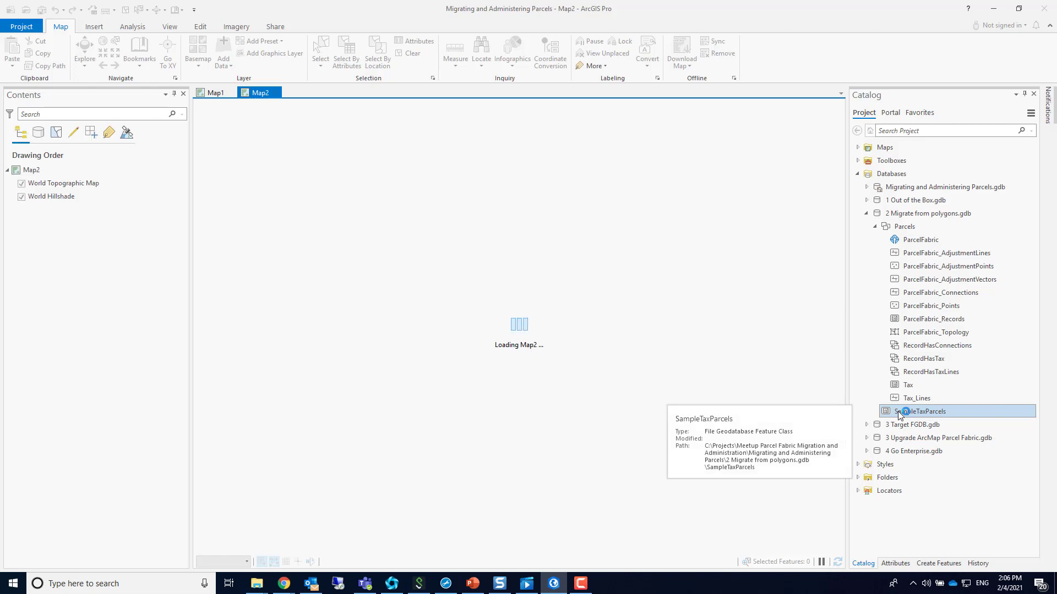
{"action": "double_click", "coordinate": [900, 414]}
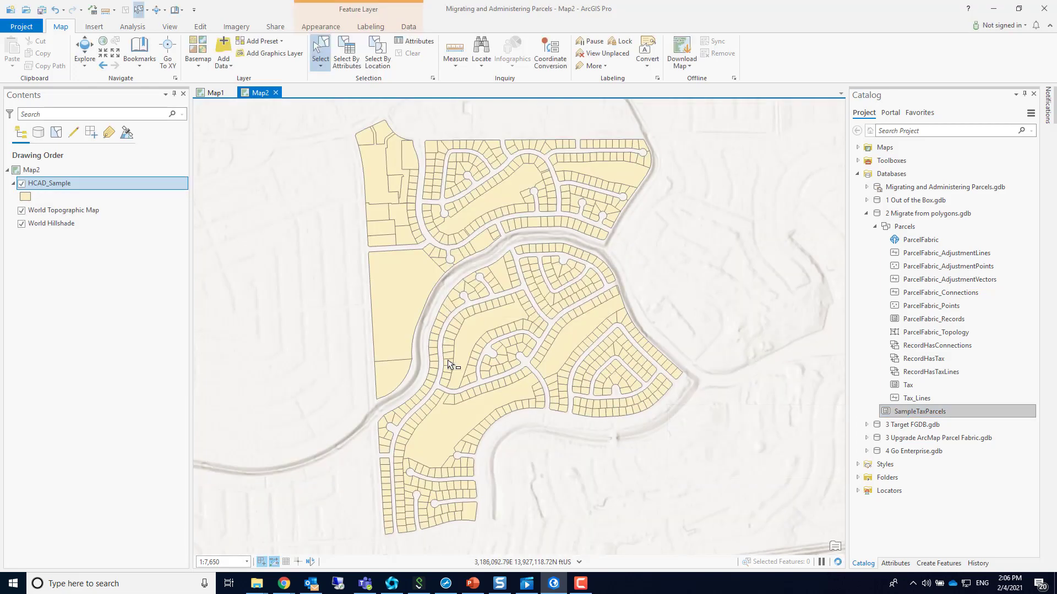
Select the parcel just south of the Whirlaway Elm Dr cul-de-sac and display its vertices with Edit Vertices
{"action": "scroll", "coordinate": [476, 315], "scroll_direction": "up", "scroll_amount": 3}
{"action": "scroll", "coordinate": [476, 315], "scroll_direction": "up", "scroll_amount": 1}
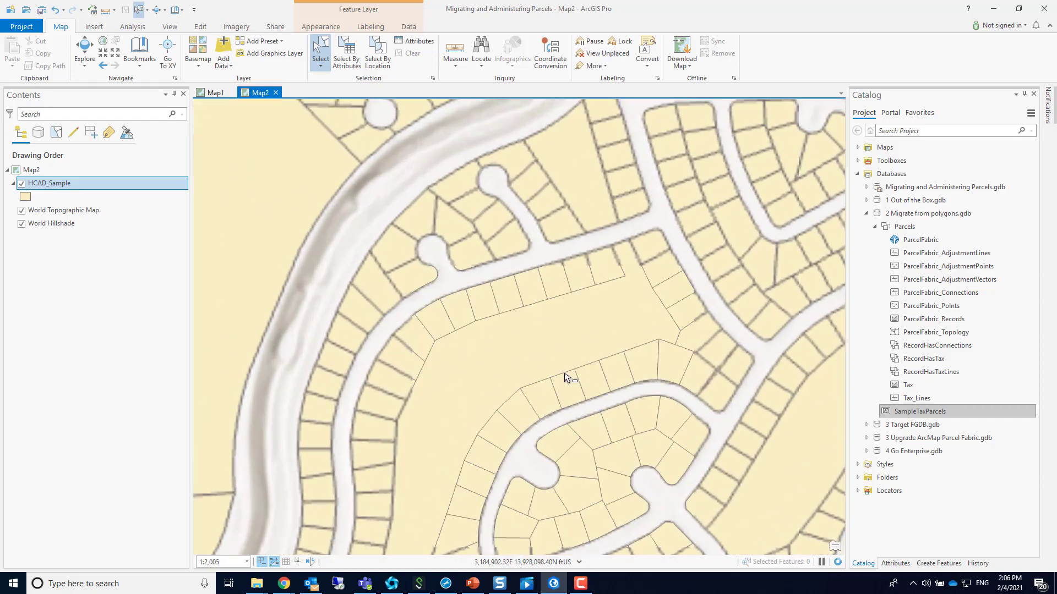
{"action": "left_click_drag", "start_coordinate": [617, 463], "coordinate": [544, 413]}
{"action": "scroll", "coordinate": [576, 426], "scroll_direction": "up", "scroll_amount": 1}
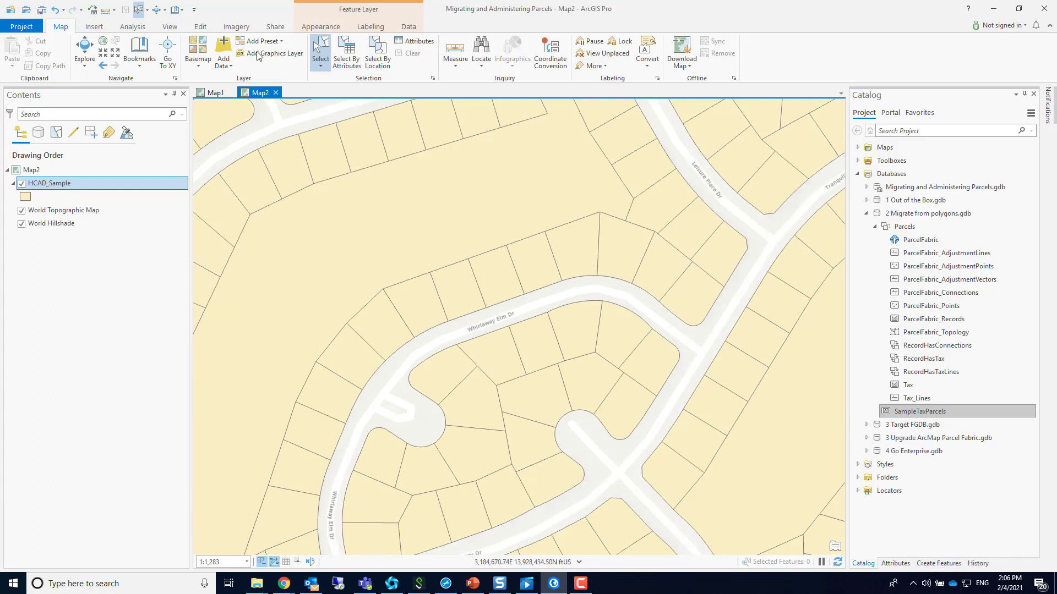
{"action": "left_click", "coordinate": [200, 27]}
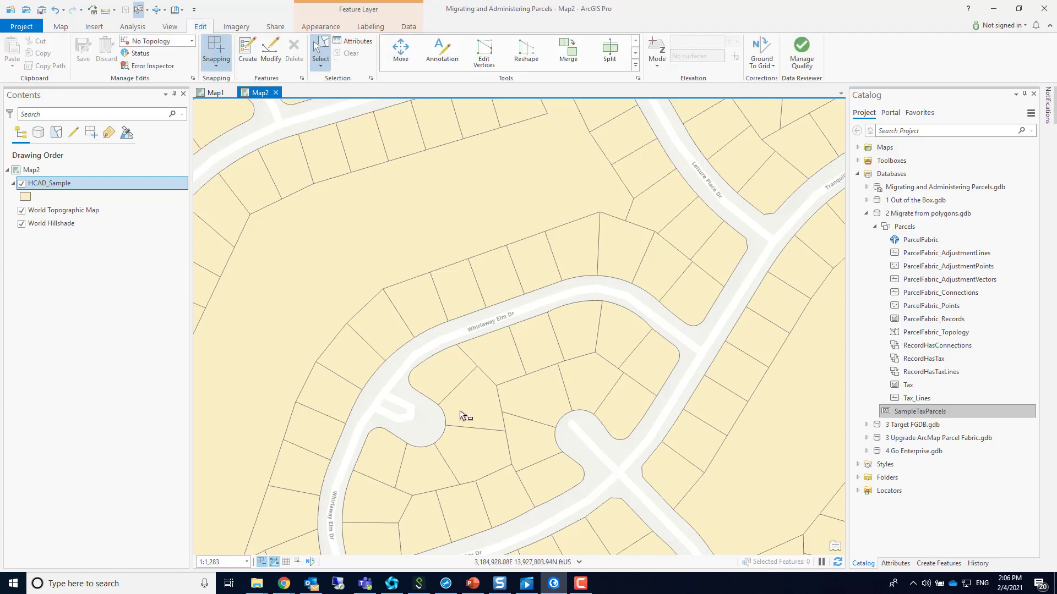
{"action": "left_click", "coordinate": [438, 476]}
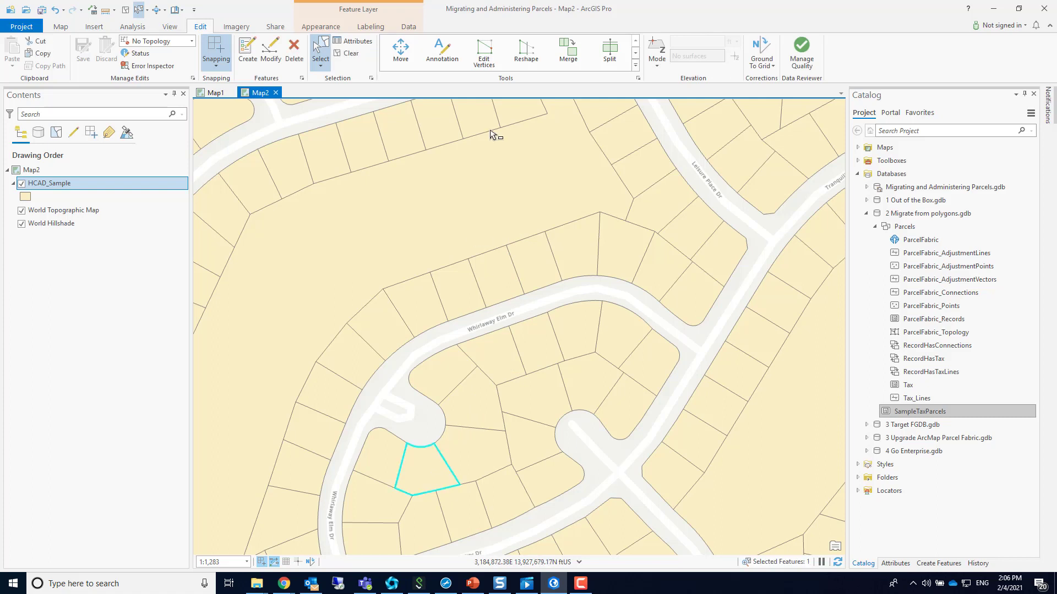
{"action": "left_click", "coordinate": [483, 55]}
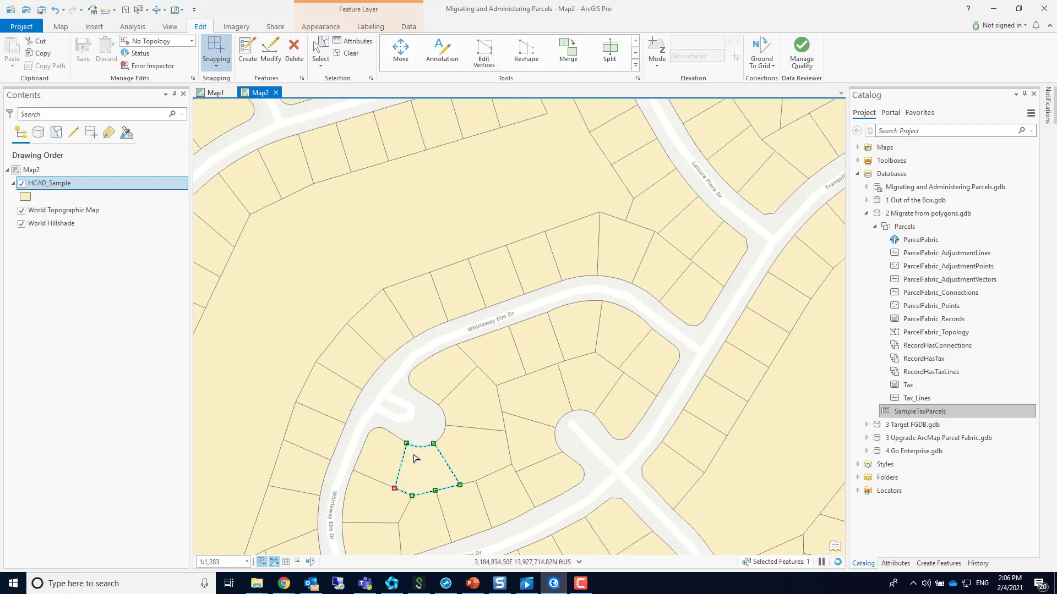
Inspect the selected parcel's curved cul-de-sac edge and its vertex coordinates, and close the Edit Vertices tool
{"action": "scroll", "coordinate": [414, 458], "scroll_direction": "up", "scroll_amount": 5}
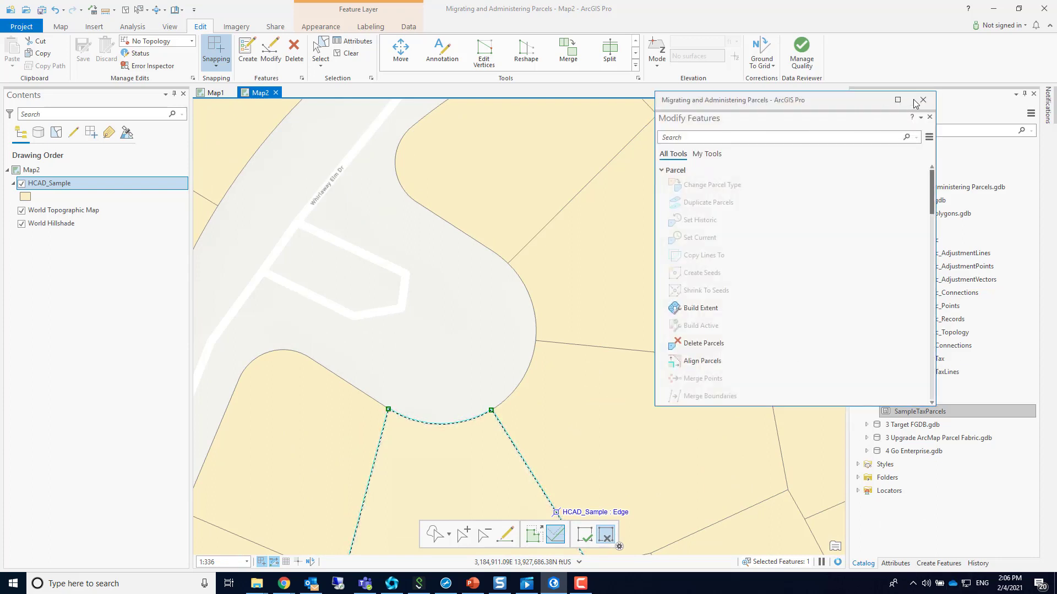
{"action": "left_click", "coordinate": [923, 101]}
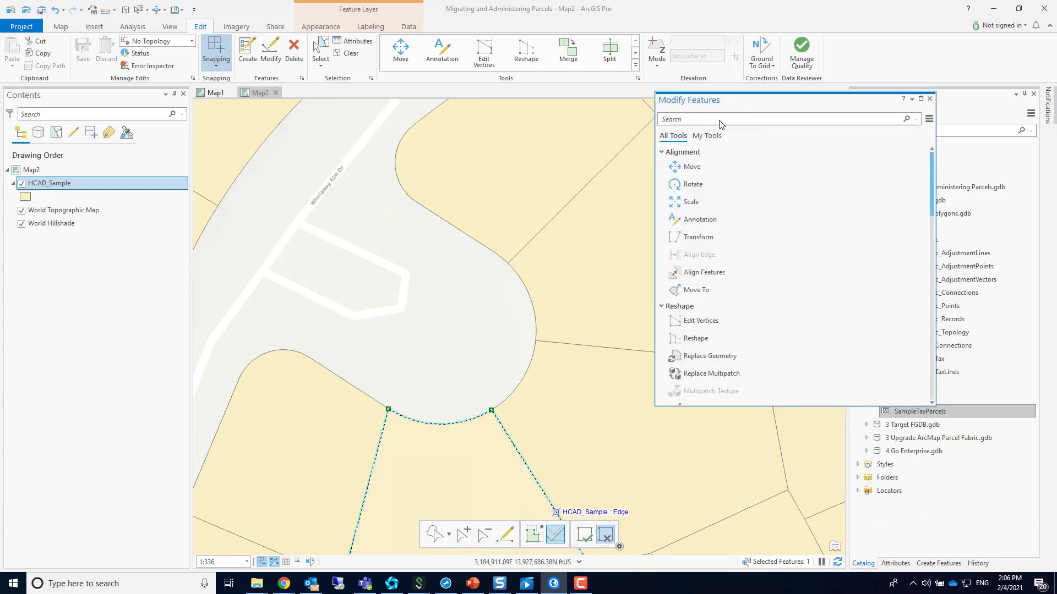
{"action": "left_click", "coordinate": [930, 99]}
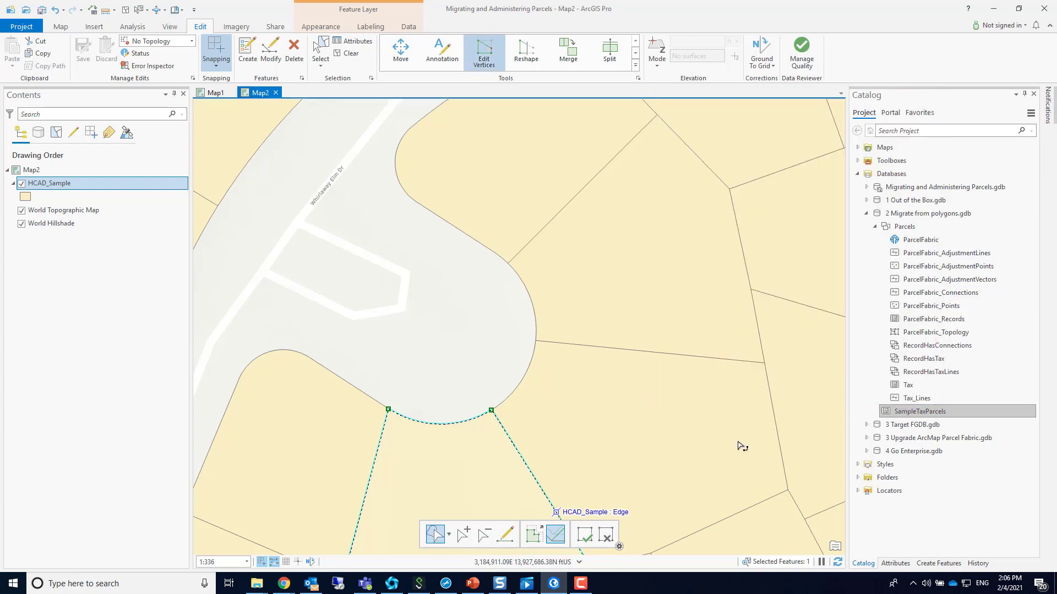
{"action": "left_click", "coordinate": [606, 534]}
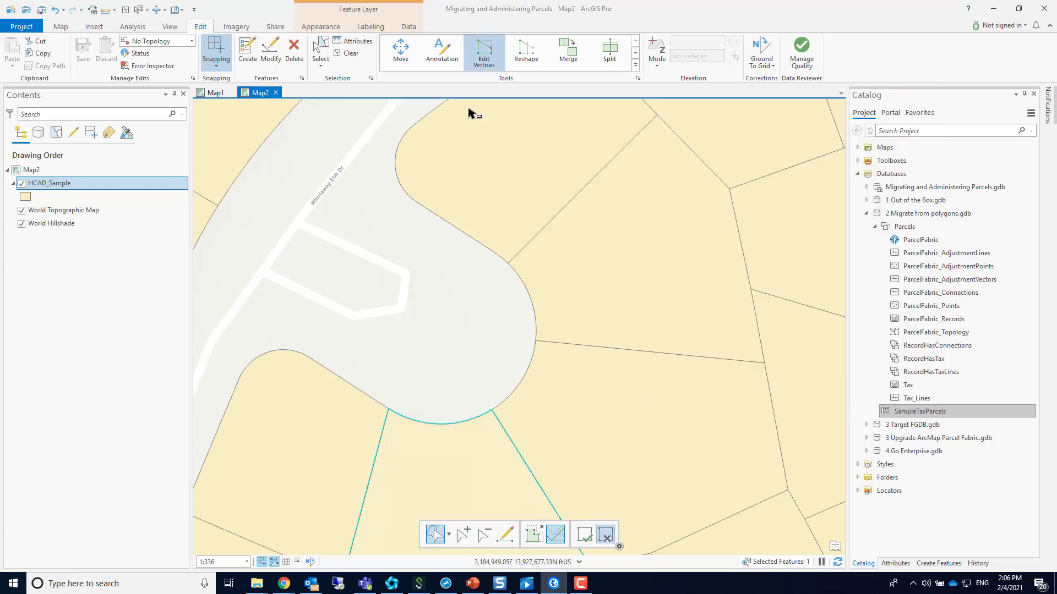
{"action": "left_click", "coordinate": [484, 52]}
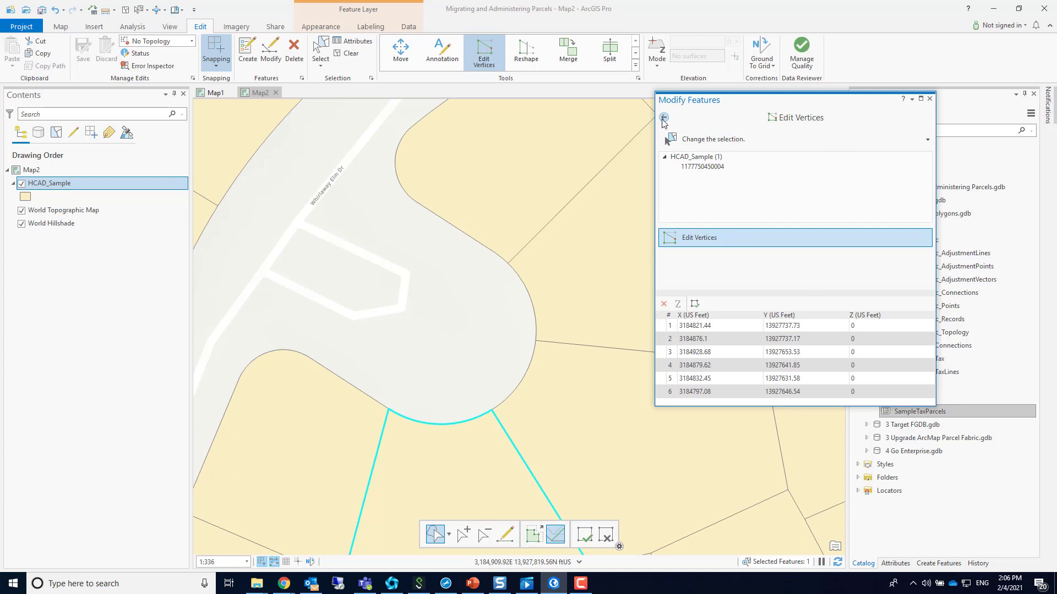
{"action": "left_click", "coordinate": [663, 118]}
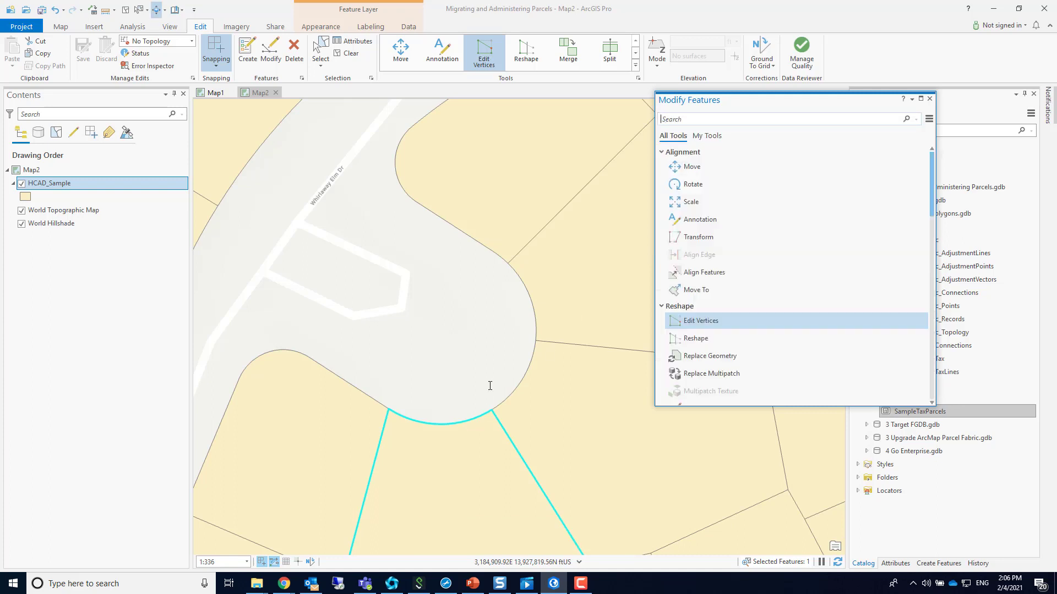
{"action": "left_click", "coordinate": [930, 98]}
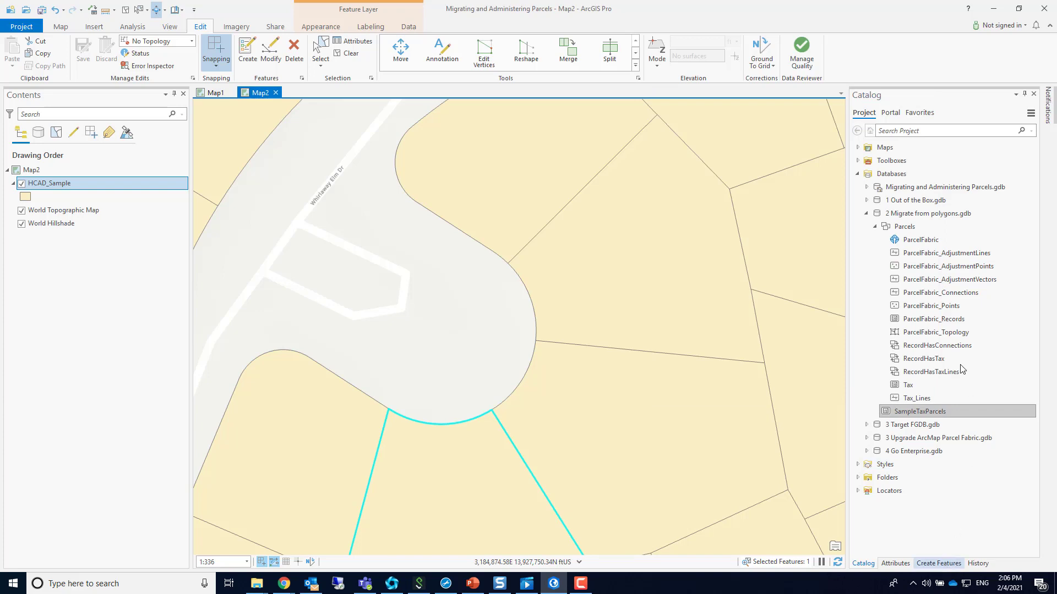
Explore the construction tools of the HCAD_Sample feature template, activating the polygon and circle tools
{"action": "left_click", "coordinate": [939, 564]}
{"action": "left_click", "coordinate": [897, 161]}
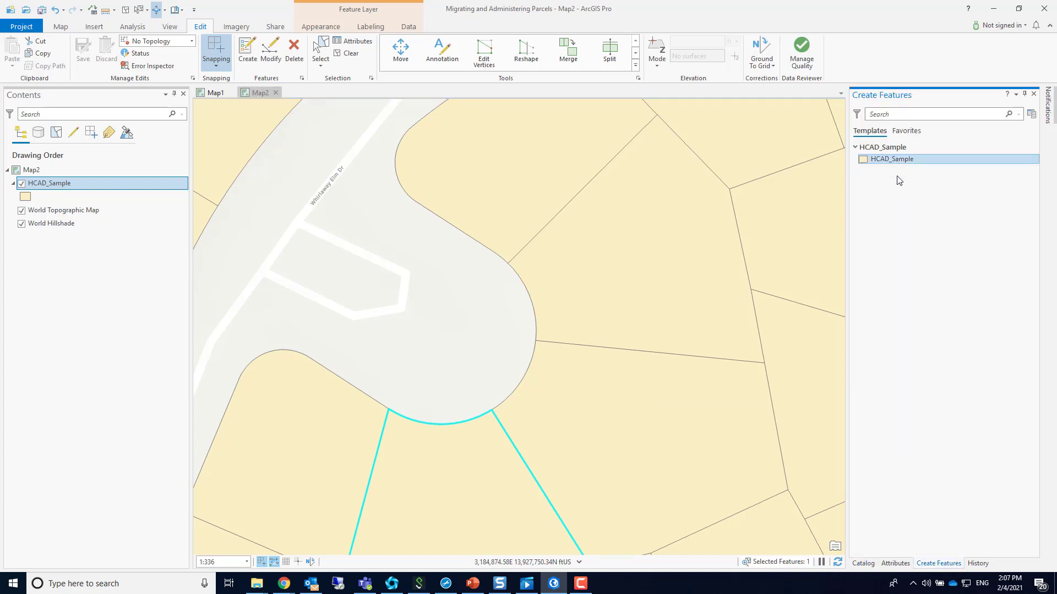
{"action": "left_click", "coordinate": [873, 164]}
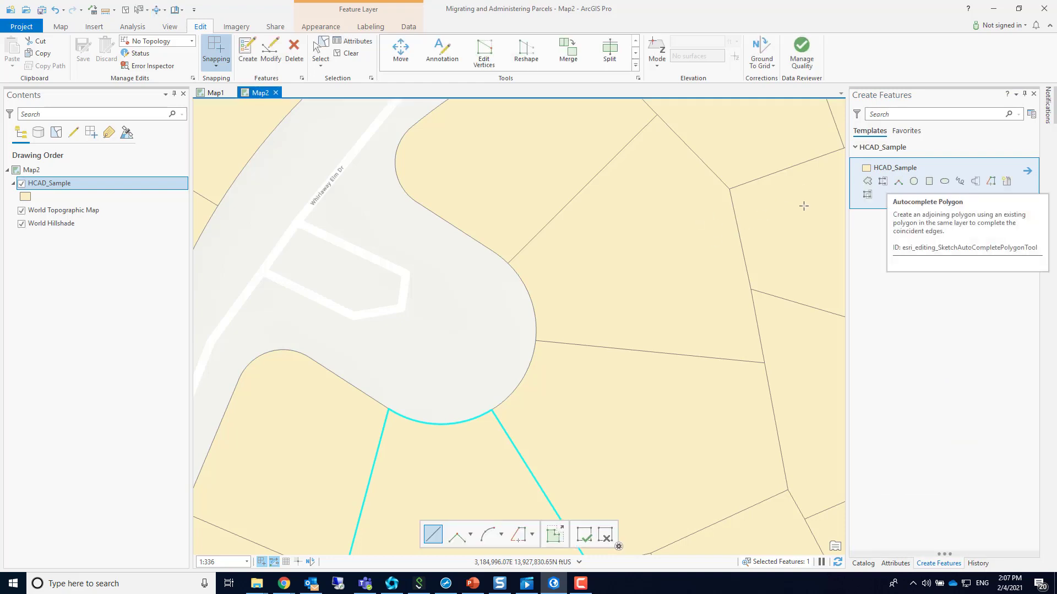
{"action": "left_click", "coordinate": [868, 181]}
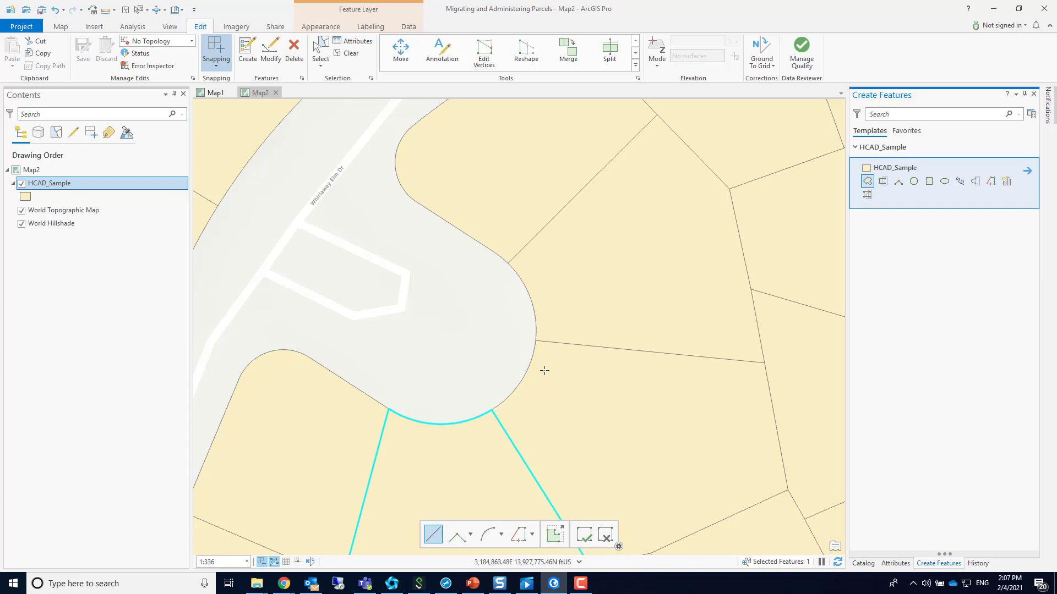
{"action": "left_click", "coordinate": [914, 181]}
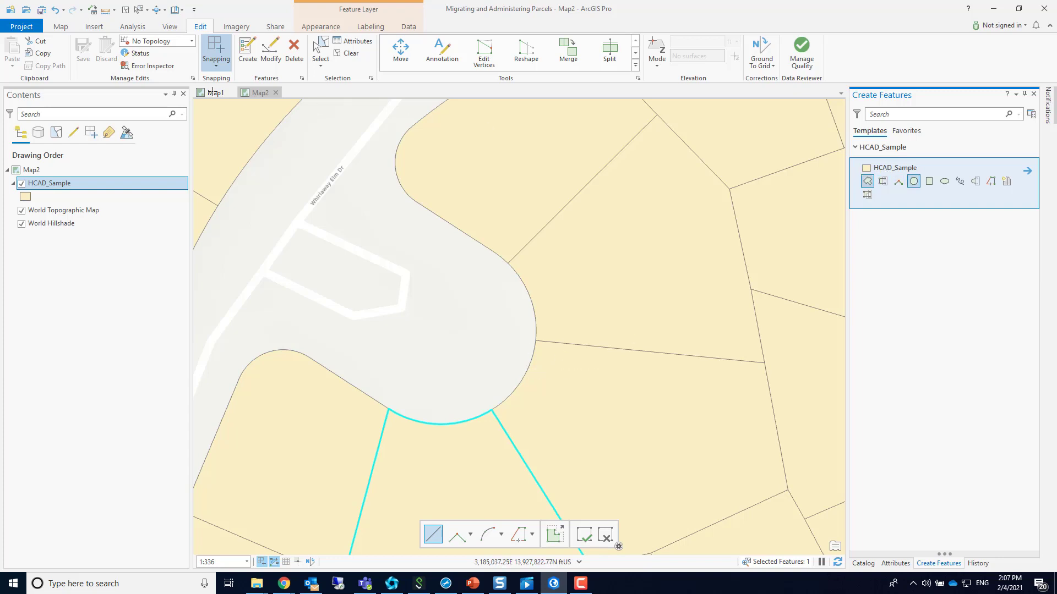
{"action": "left_click", "coordinate": [255, 95]}
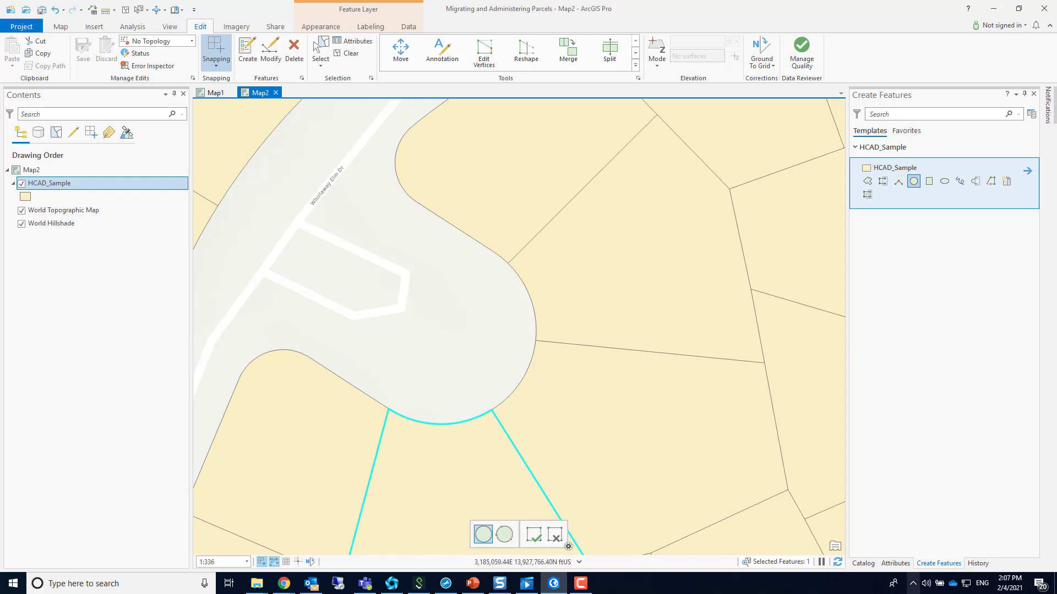
{"action": "scroll", "coordinate": [594, 435], "scroll_direction": "down", "scroll_amount": 4}
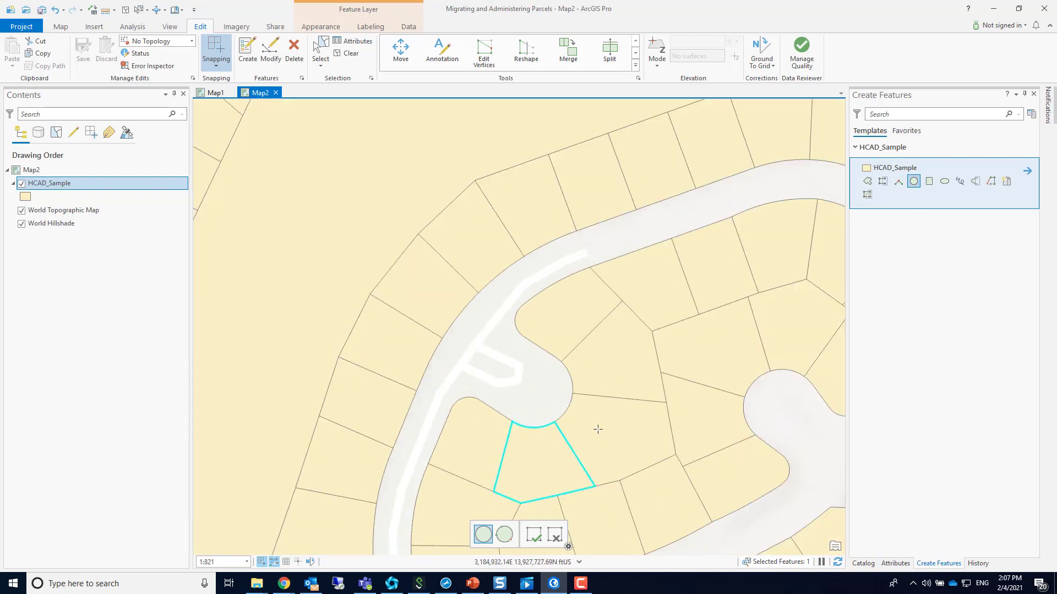
{"action": "scroll", "coordinate": [597, 430], "scroll_direction": "down", "scroll_amount": 2}
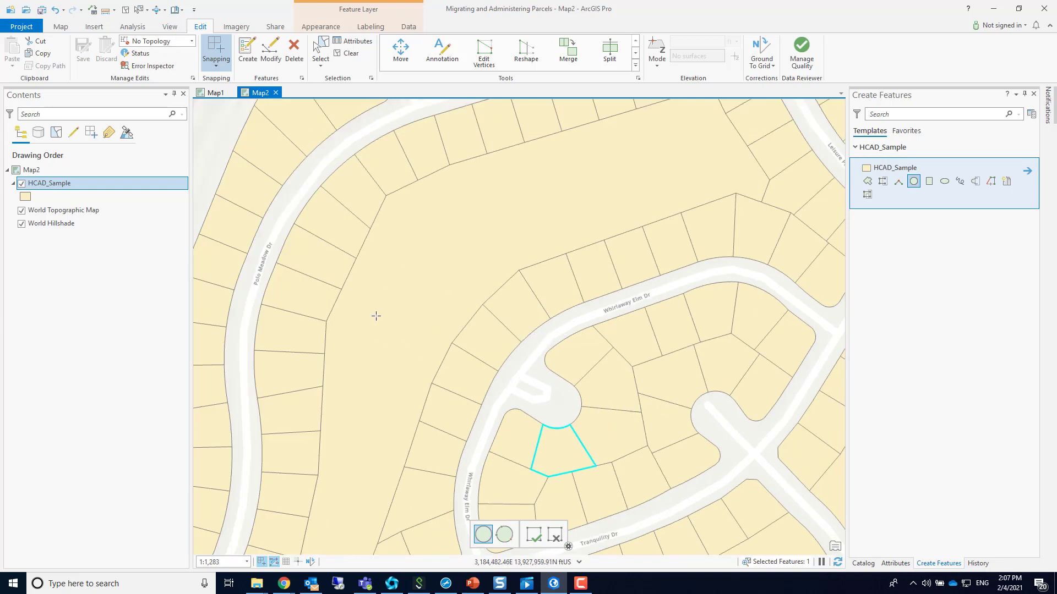
Search the geoprocessing tools for "simplify by str" and open Simplify By Straight Lines And Circular Arcs
{"action": "left_click", "coordinate": [134, 28]}
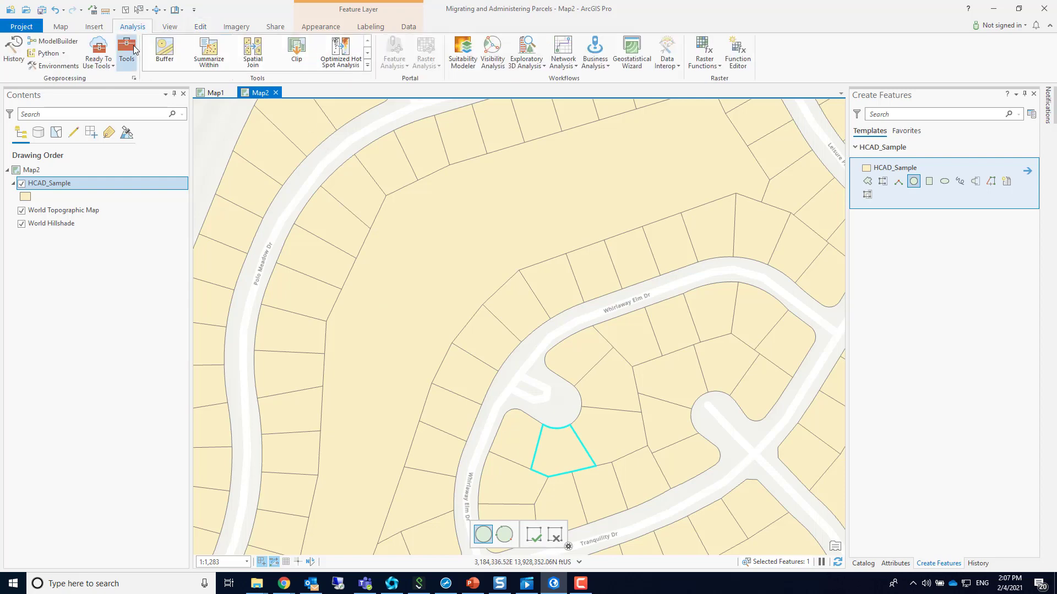
{"action": "left_click", "coordinate": [127, 53]}
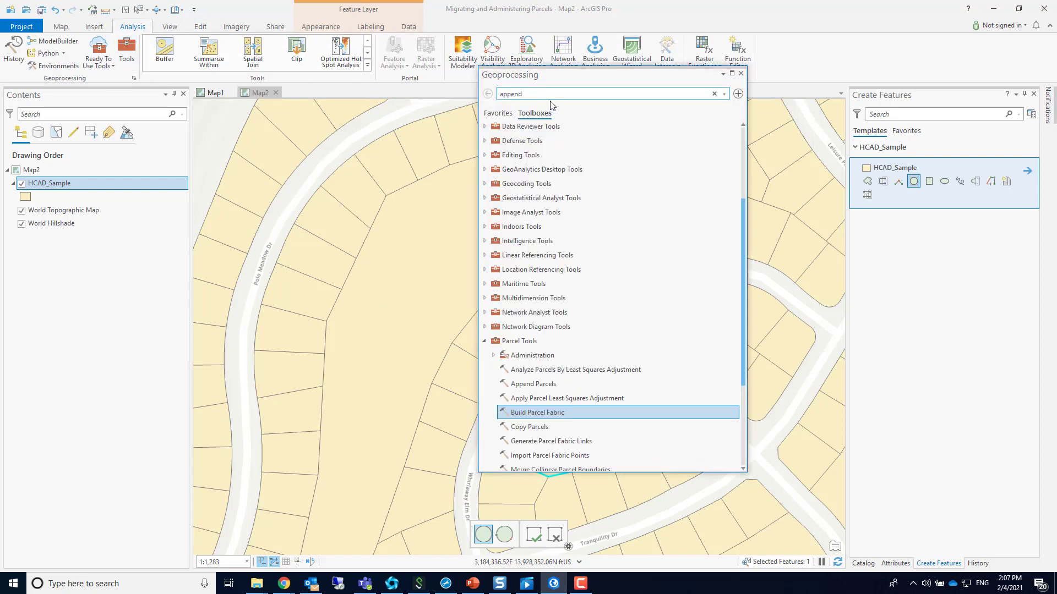
{"action": "left_click_drag", "start_coordinate": [550, 95], "coordinate": [482, 98]}
{"action": "type", "text": "simio"}
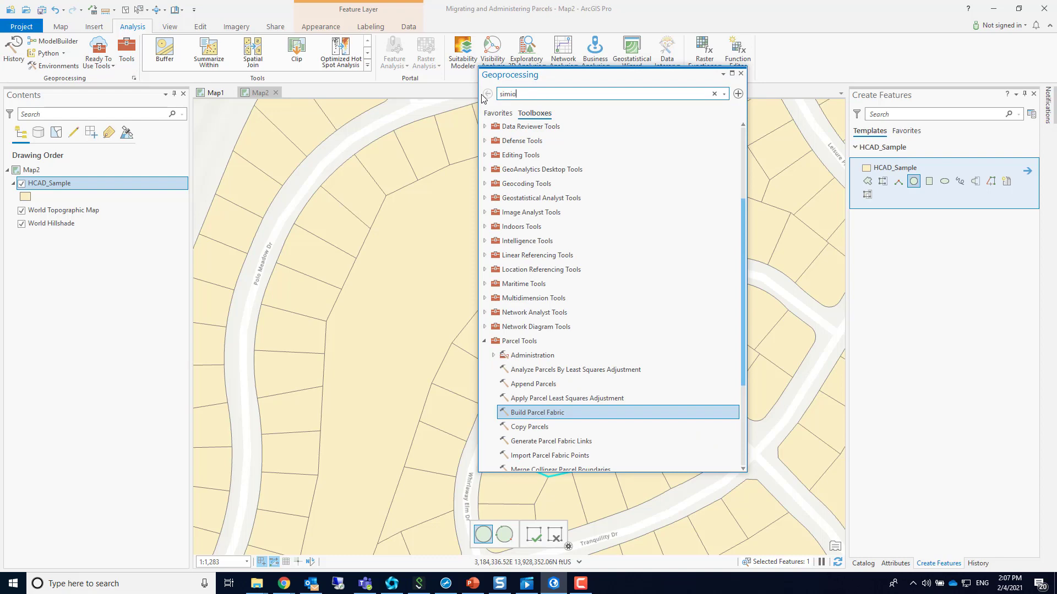
{"action": "key", "text": "BackSpace"}
{"action": "key", "text": "BackSpace"}
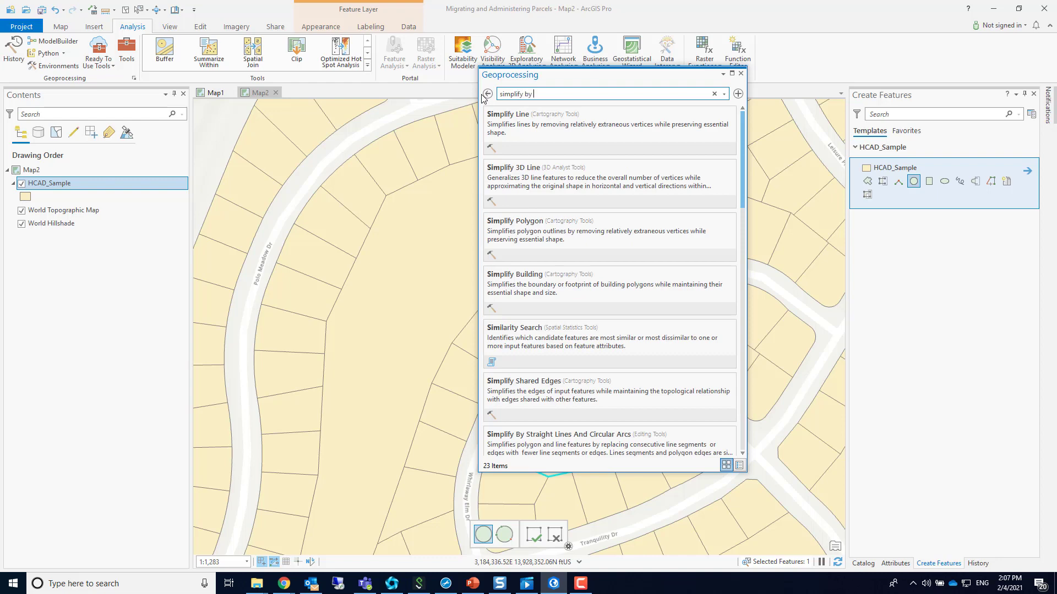
{"action": "type", "text": "r"}
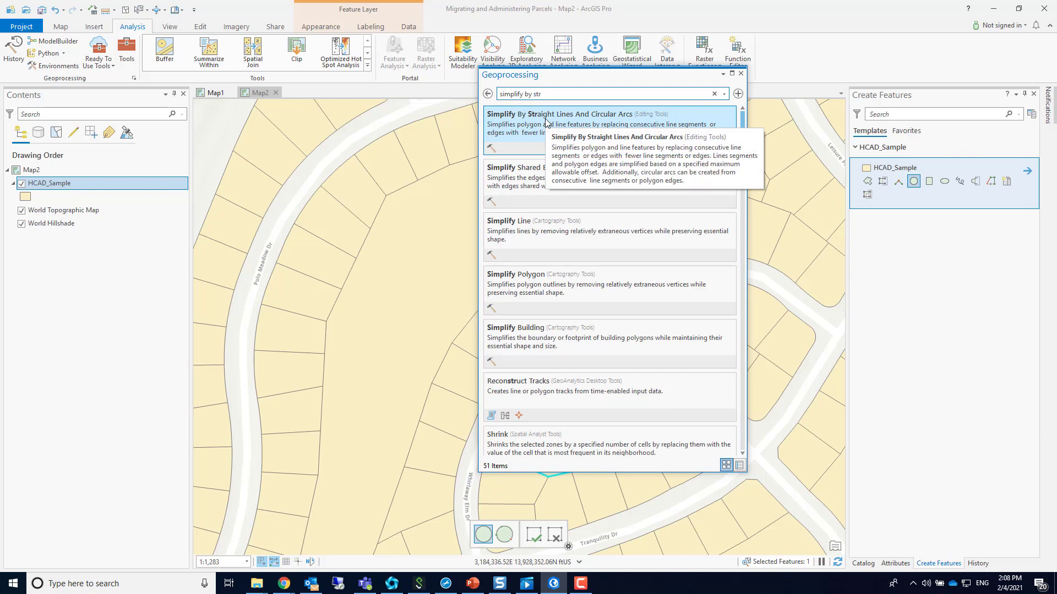
{"action": "left_click", "coordinate": [546, 121]}
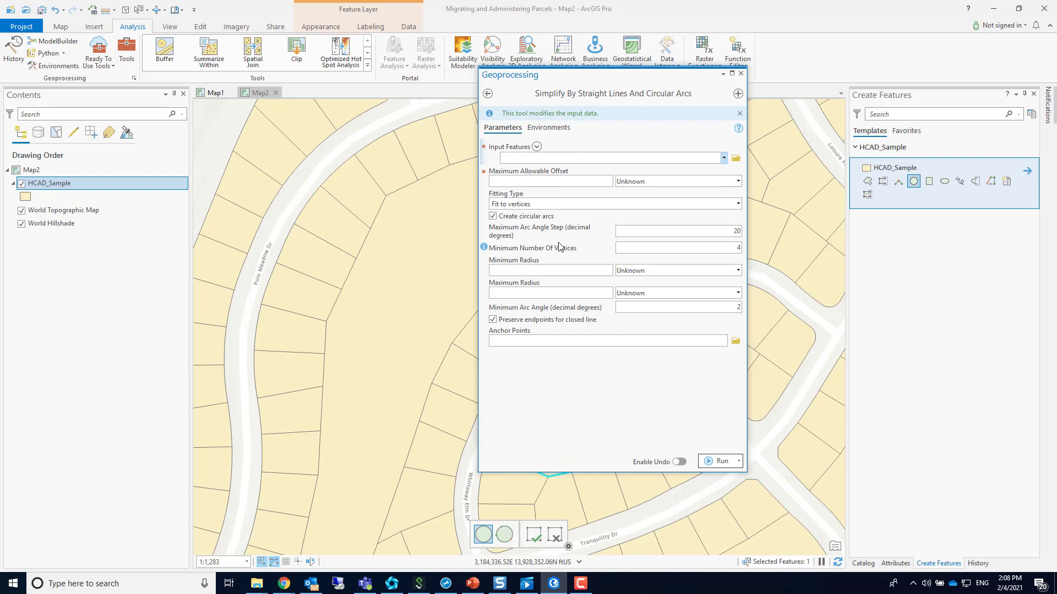
Choose HCAD_Sample as the input features and set the maximum allowable offset to 0.3 meters
{"action": "left_click", "coordinate": [724, 159]}
{"action": "left_click", "coordinate": [570, 173]}
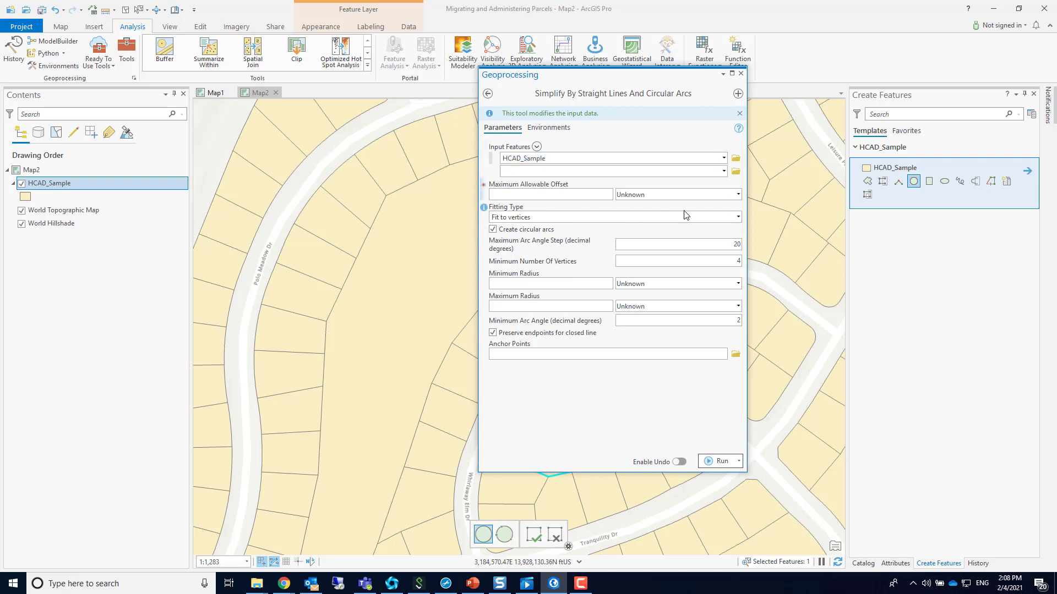
{"action": "type", "text": "1"}
{"action": "left_click", "coordinate": [737, 196]}
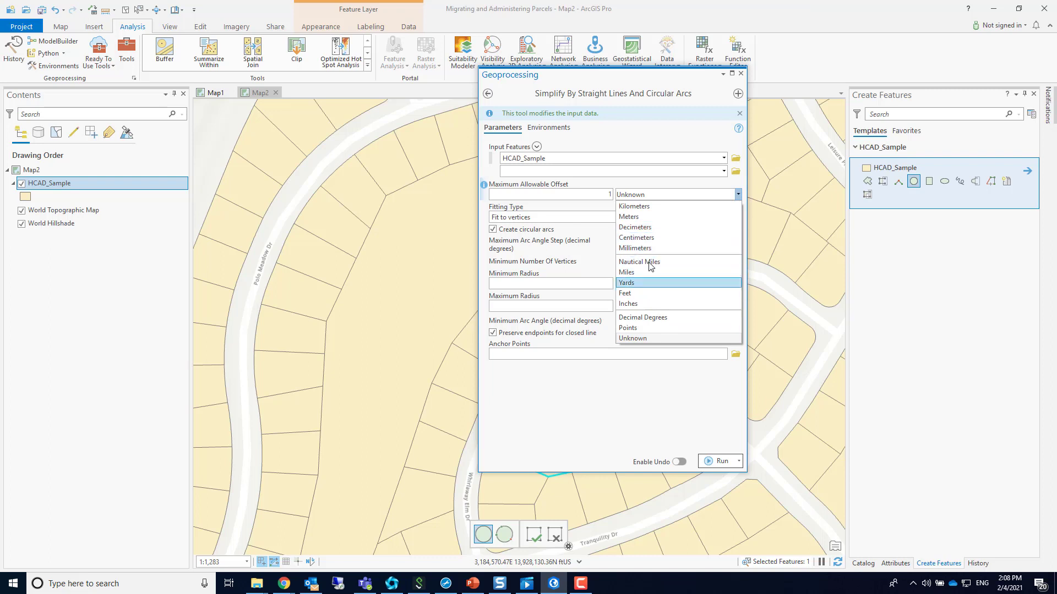
{"action": "left_click", "coordinate": [606, 196]}
{"action": "left_click_drag", "start_coordinate": [606, 194], "coordinate": [622, 195]}
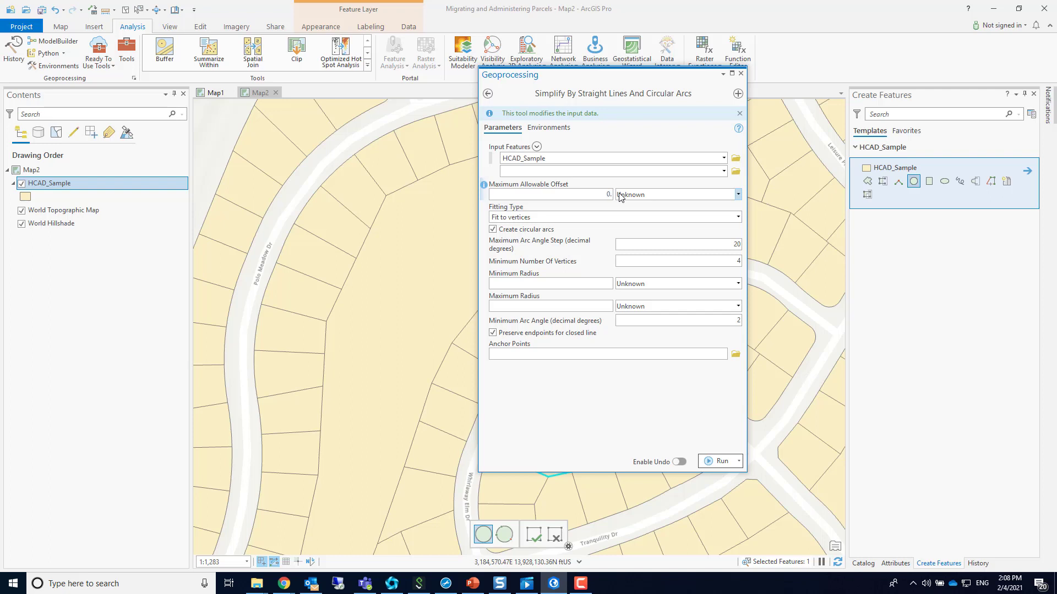
{"action": "left_click", "coordinate": [681, 194]}
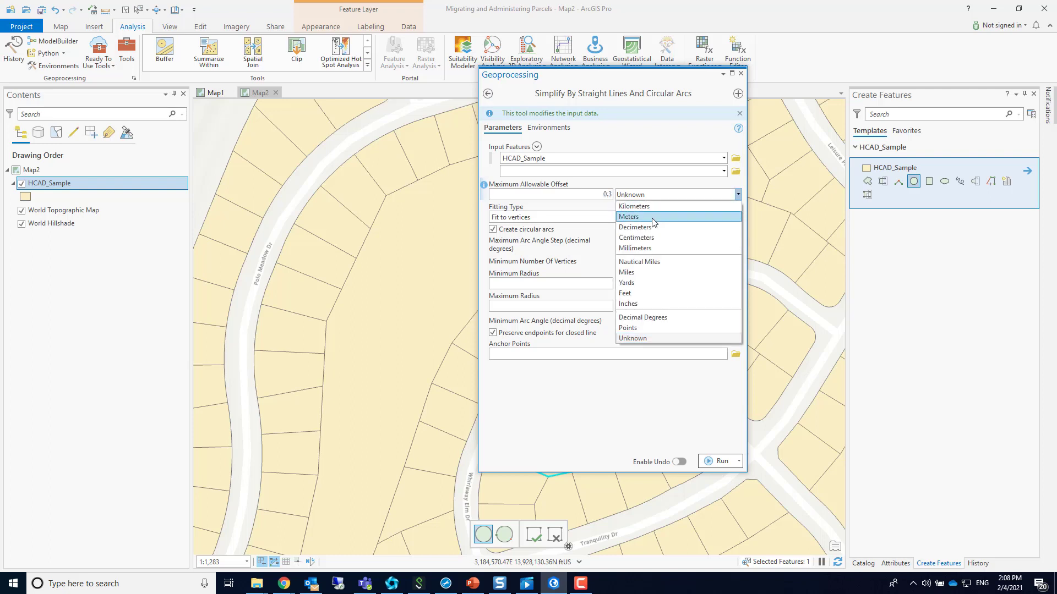
{"action": "left_click", "coordinate": [683, 209]}
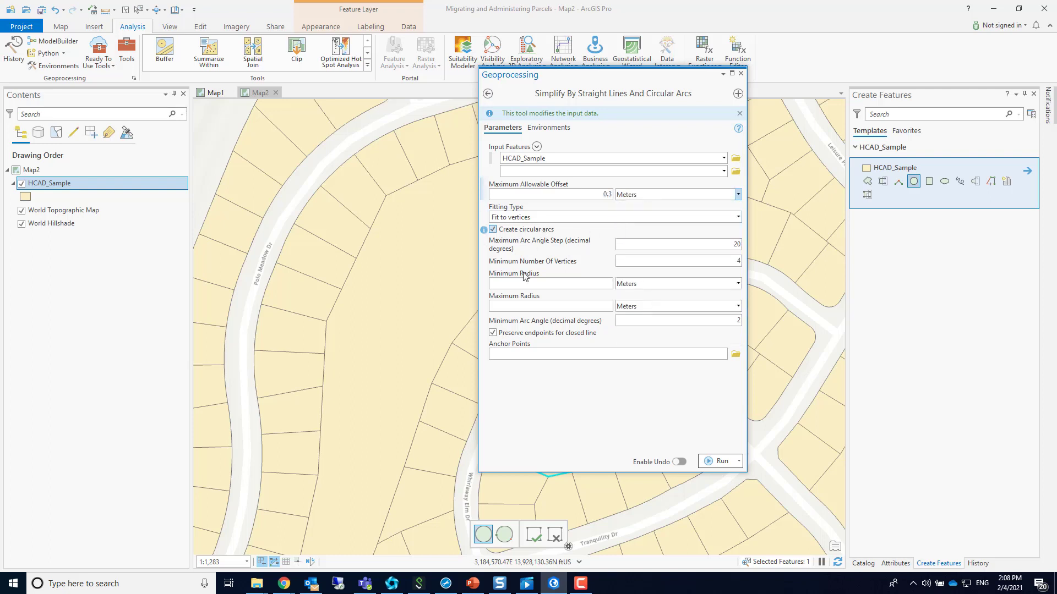
Set the minimum radius to 5 meters and the maximum radius to 10000 meters, run the simplification, and close the tool
{"action": "left_click", "coordinate": [572, 285]}
{"action": "left_click", "coordinate": [599, 307]}
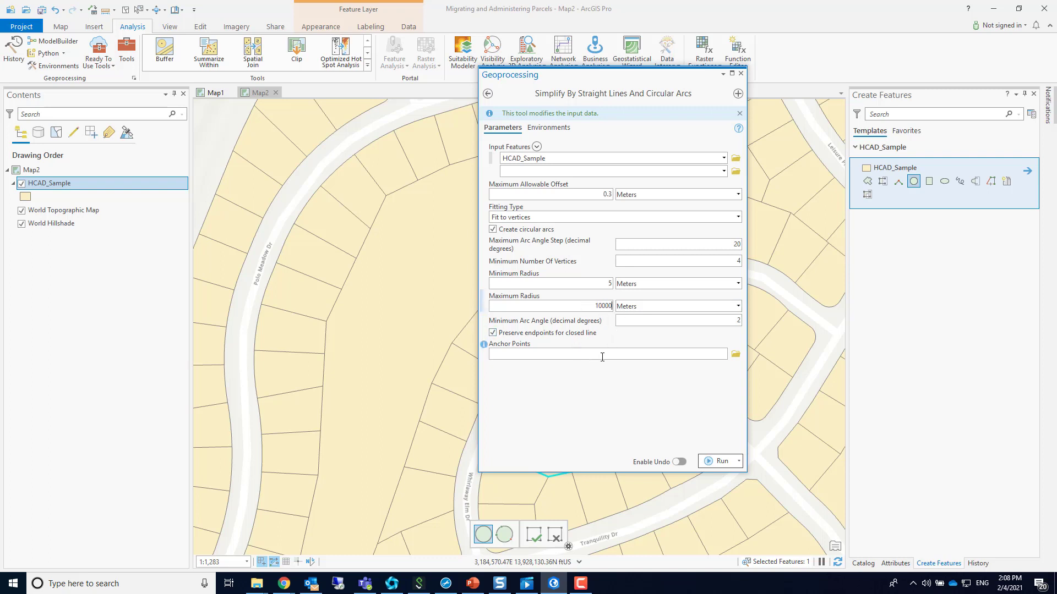
{"action": "left_click", "coordinate": [709, 461]}
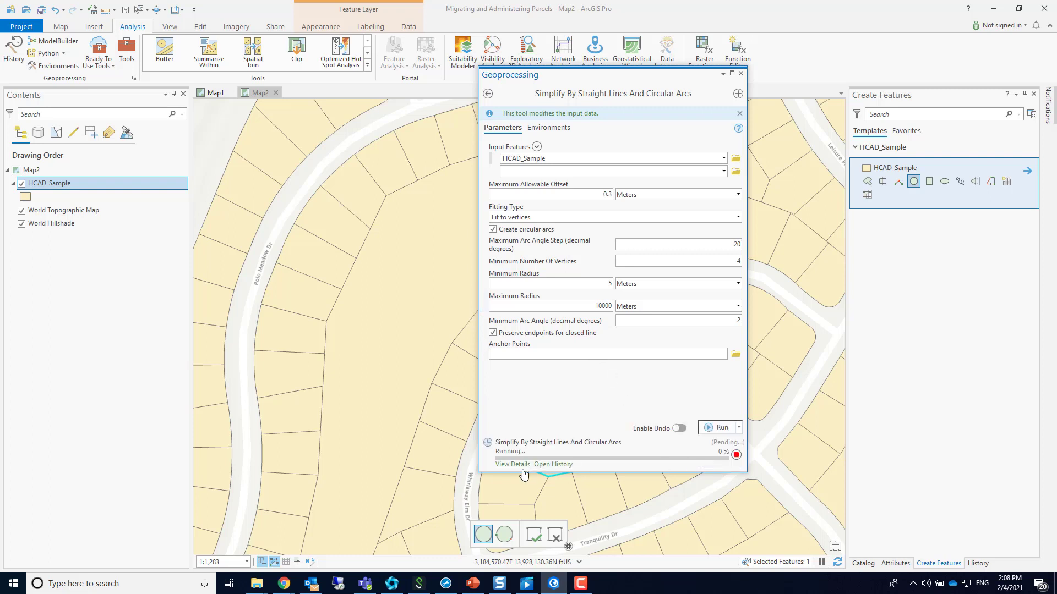
{"action": "left_click_drag", "start_coordinate": [605, 82], "coordinate": [384, 86]}
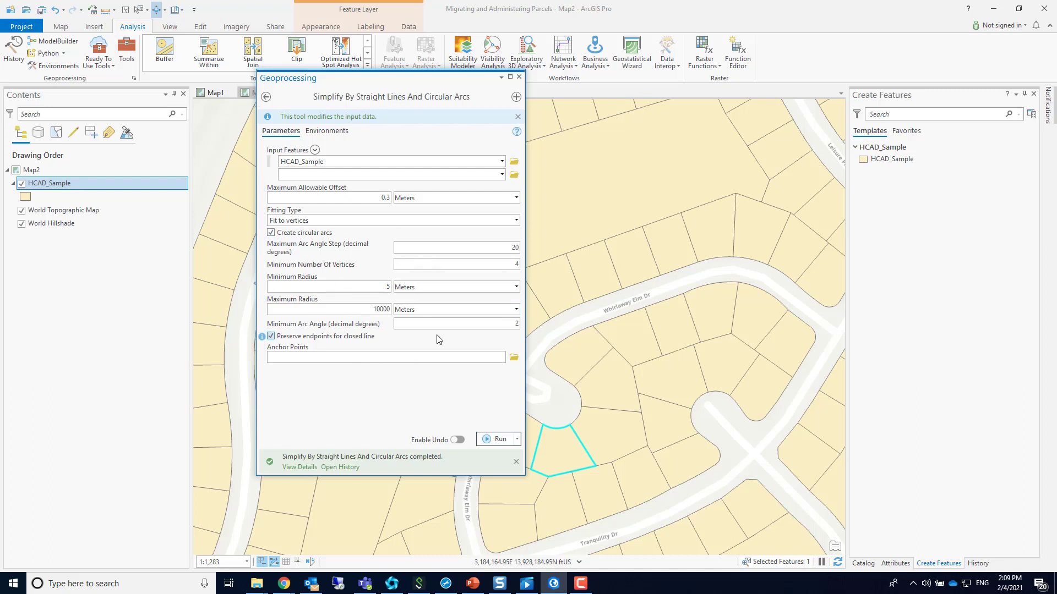
{"action": "left_click", "coordinate": [519, 77]}
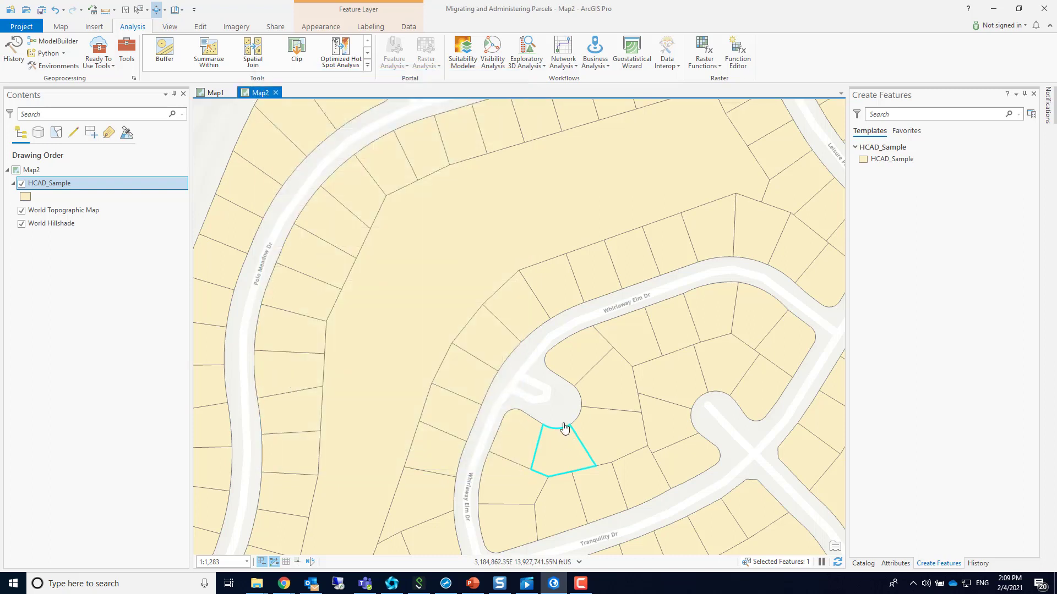
{"action": "scroll", "coordinate": [540, 425], "scroll_direction": "down", "scroll_amount": 1}
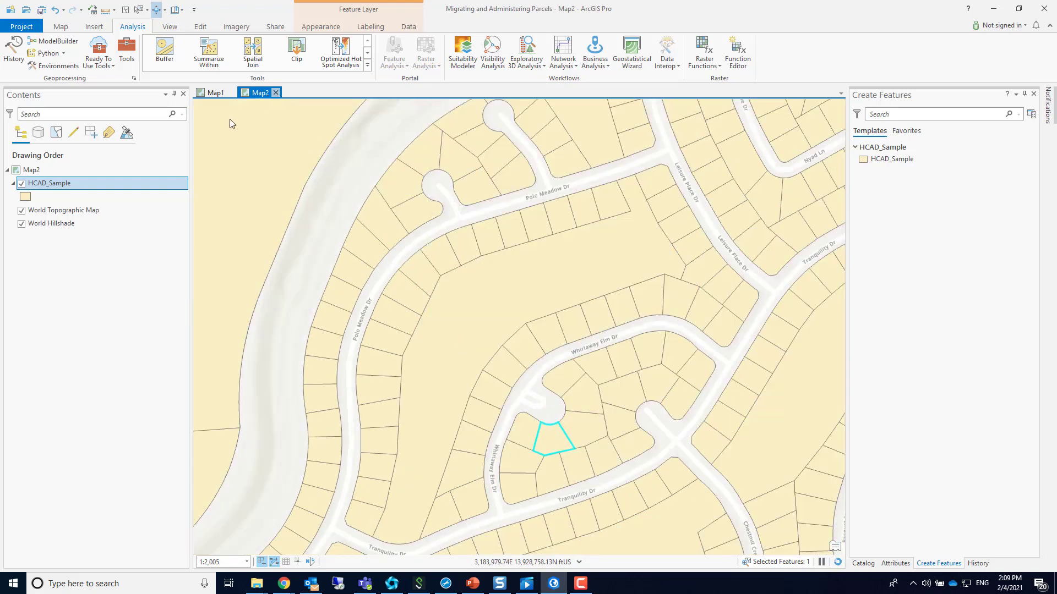
Close the Map2 view, collapse 2 Migrate from polygons.gdb in the catalog, and expand 3 Target FGDB.gdb
{"action": "left_click", "coordinate": [275, 92]}
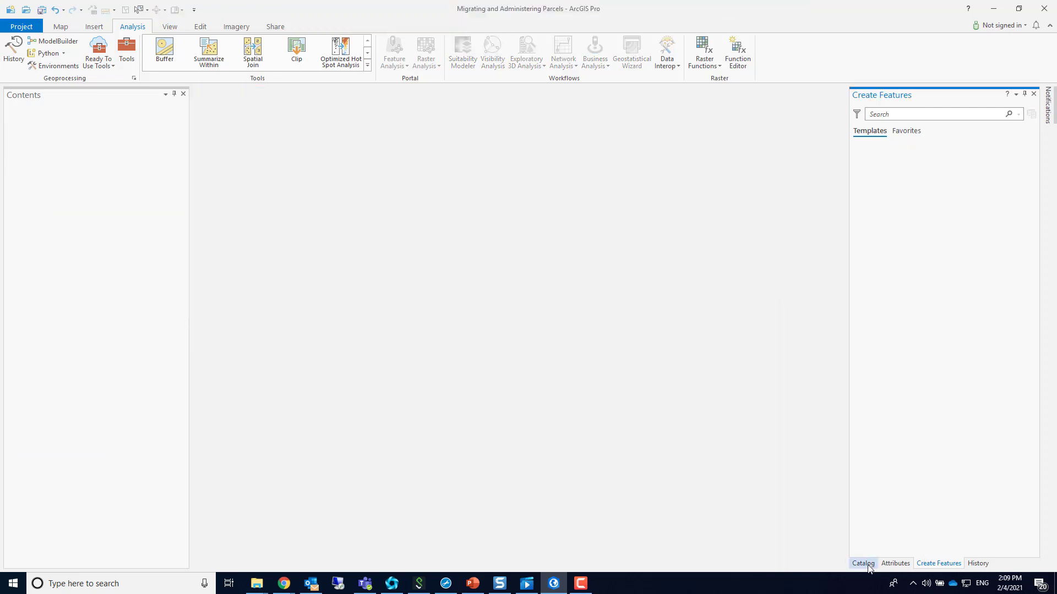
{"action": "left_click", "coordinate": [867, 566]}
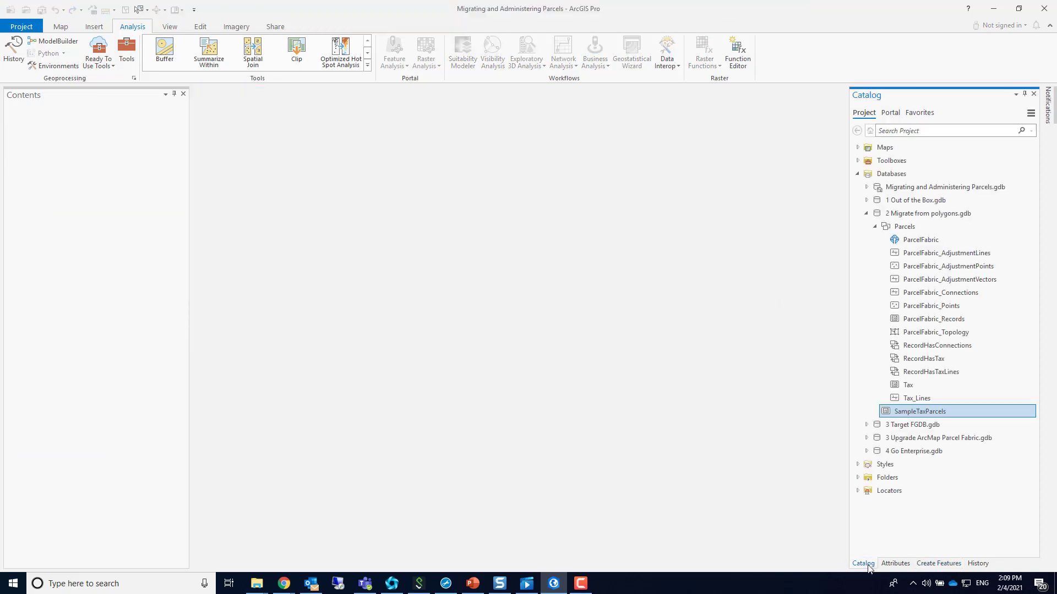
{"action": "left_click", "coordinate": [867, 213]}
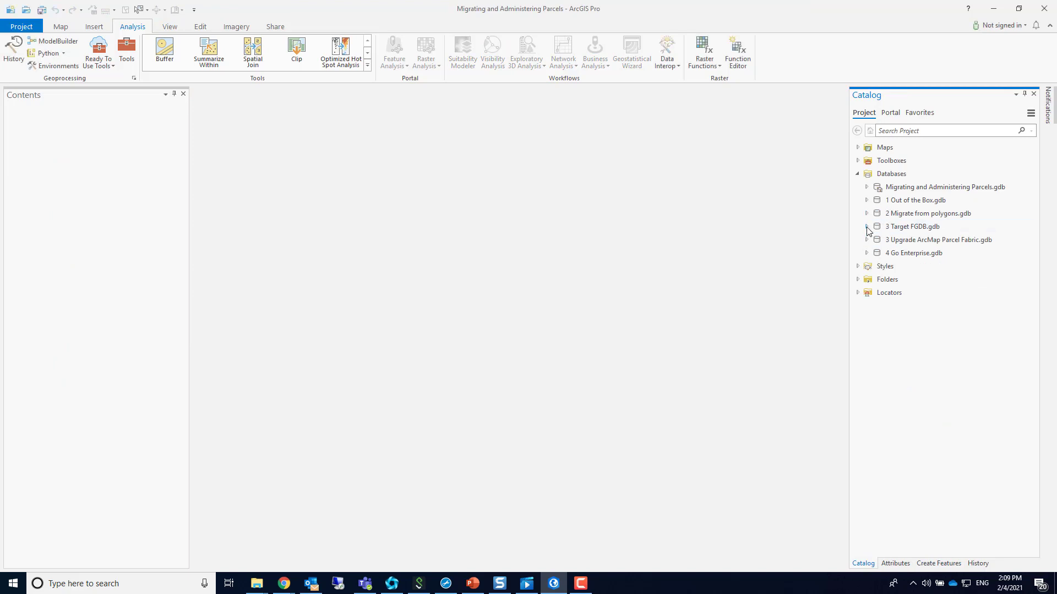
{"action": "left_click", "coordinate": [867, 227]}
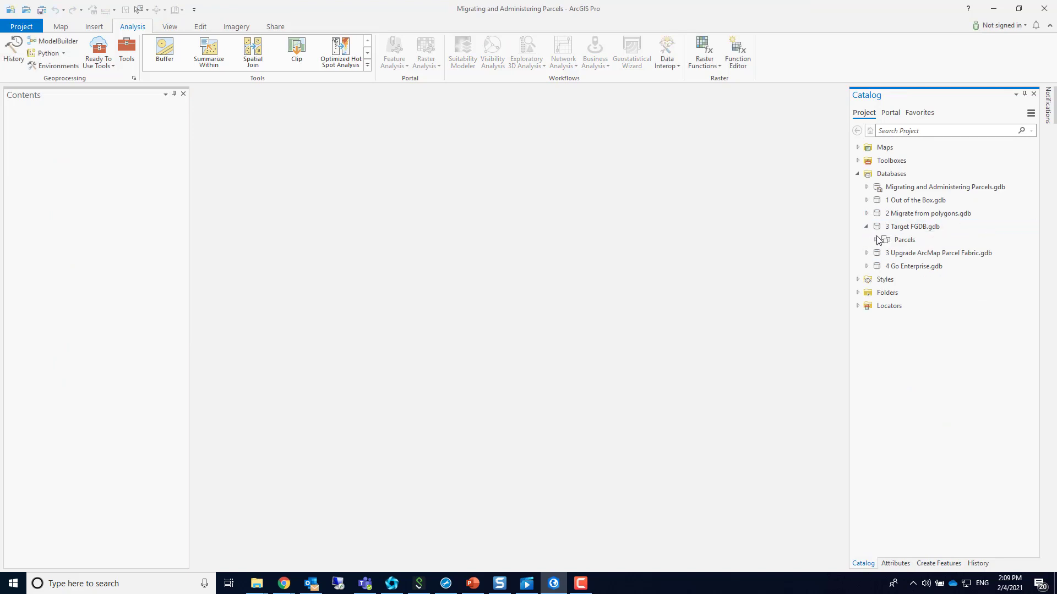
Expand the 3 Upgrade ArcMap Parcel Fabric geodatabase and its ParcelsArcMap dataset to reach the ParcelFabricArcMap fabric
{"action": "left_click", "coordinate": [893, 242]}
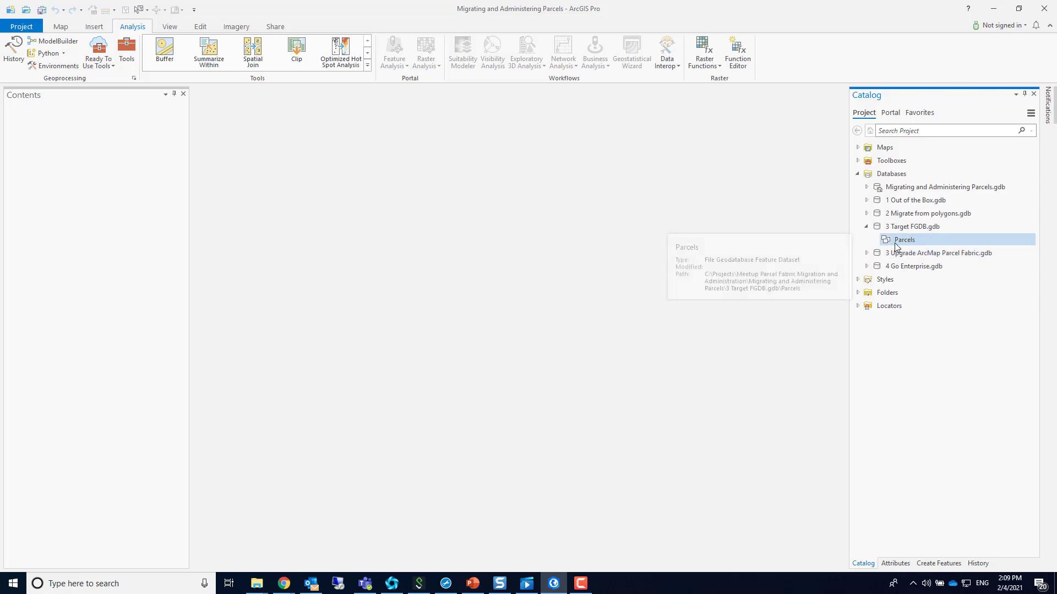
{"action": "left_click", "coordinate": [867, 253]}
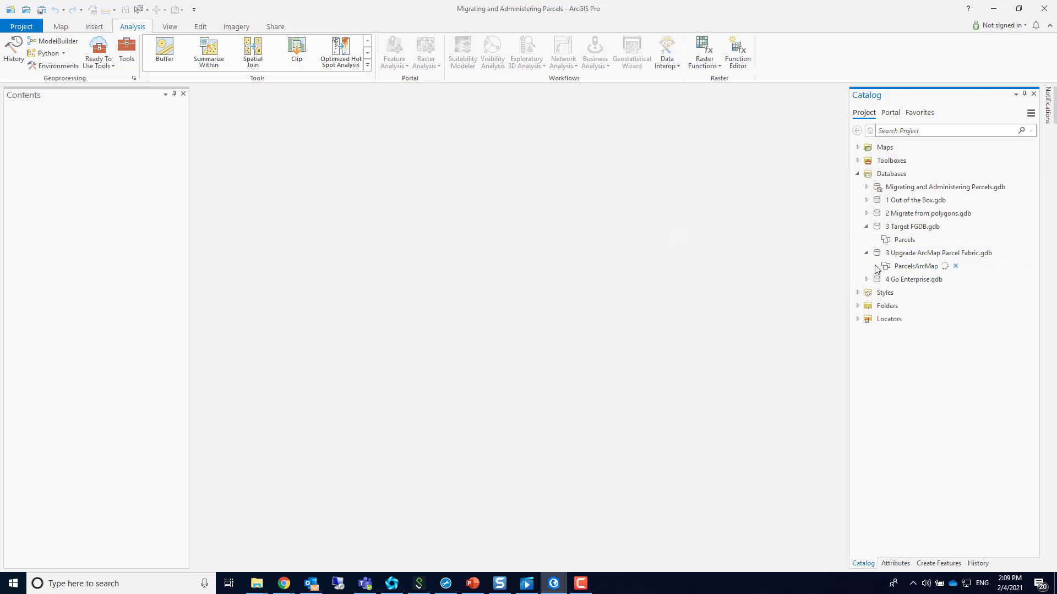
{"action": "left_click", "coordinate": [874, 266]}
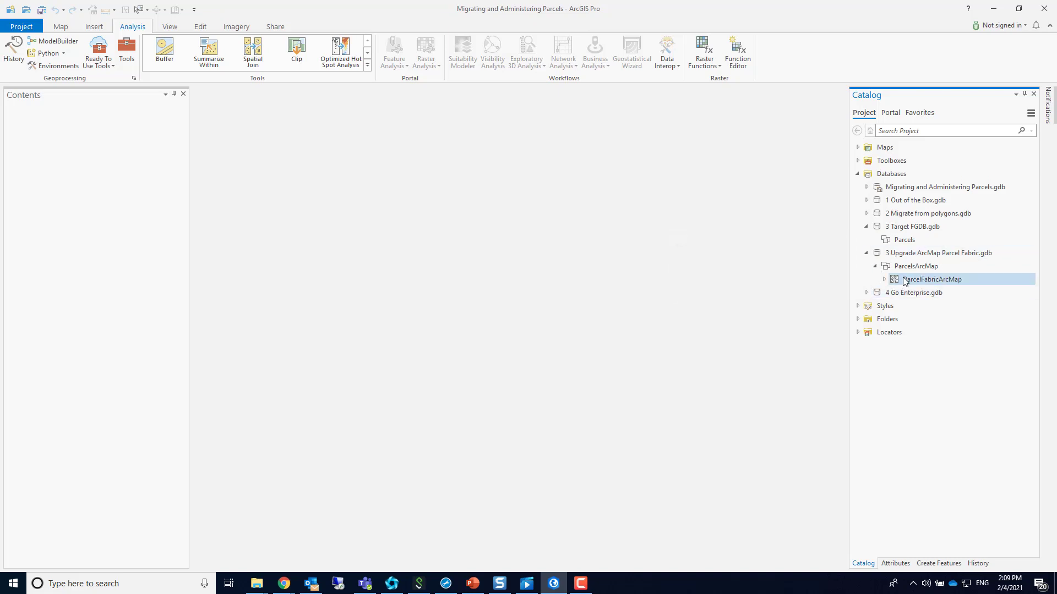
{"action": "mouse_move", "coordinate": [904, 281]}
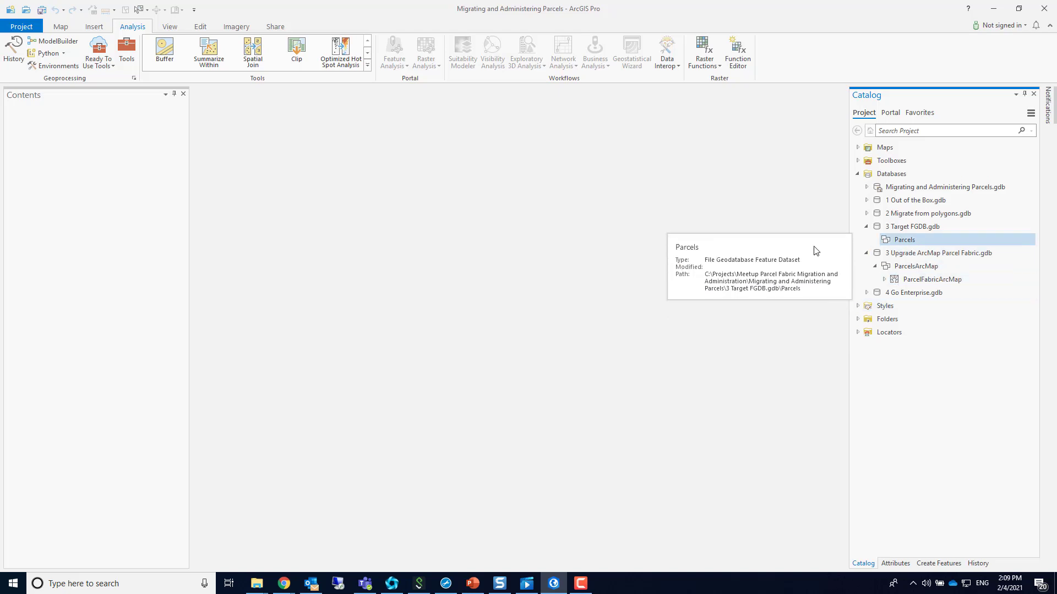
Open the Upgrade ArcMap Parcel Fabric tool from the Parcel Tools administration toolset and move its window beside the catalog
{"action": "left_click", "coordinate": [127, 55]}
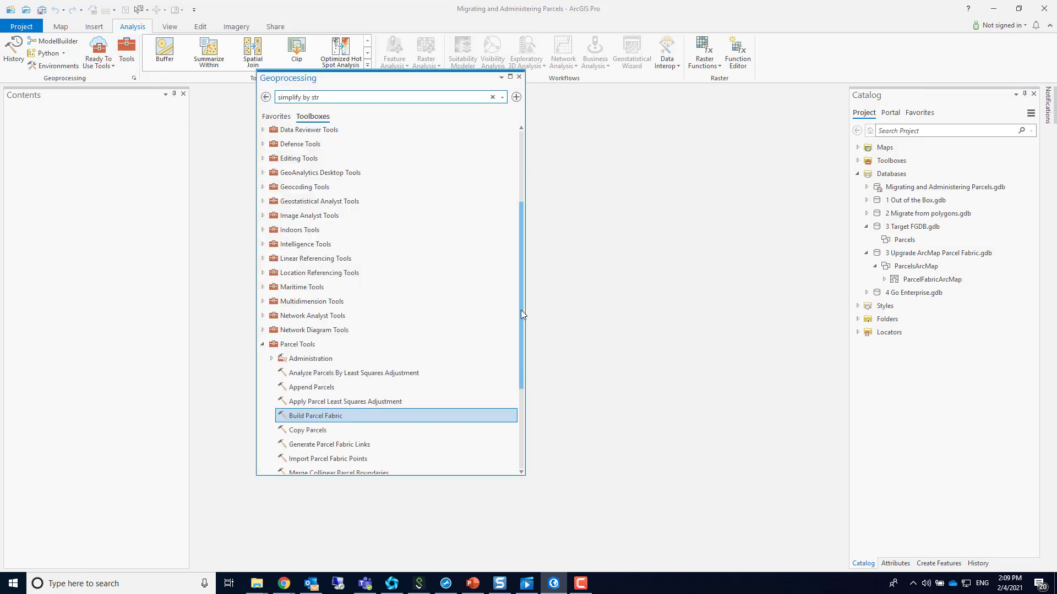
{"action": "left_click", "coordinate": [272, 360]}
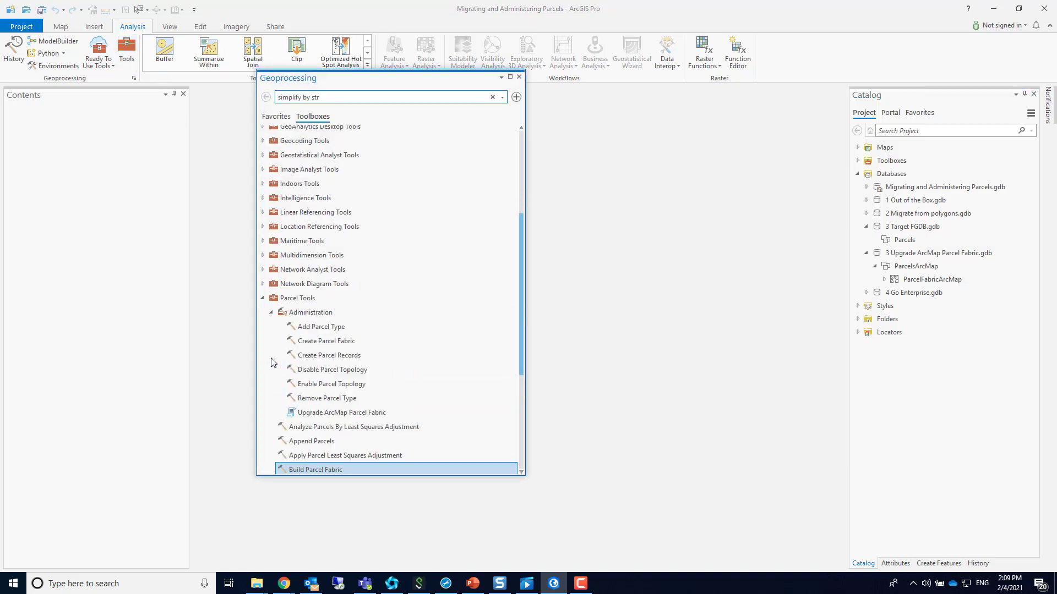
{"action": "left_click", "coordinate": [321, 413]}
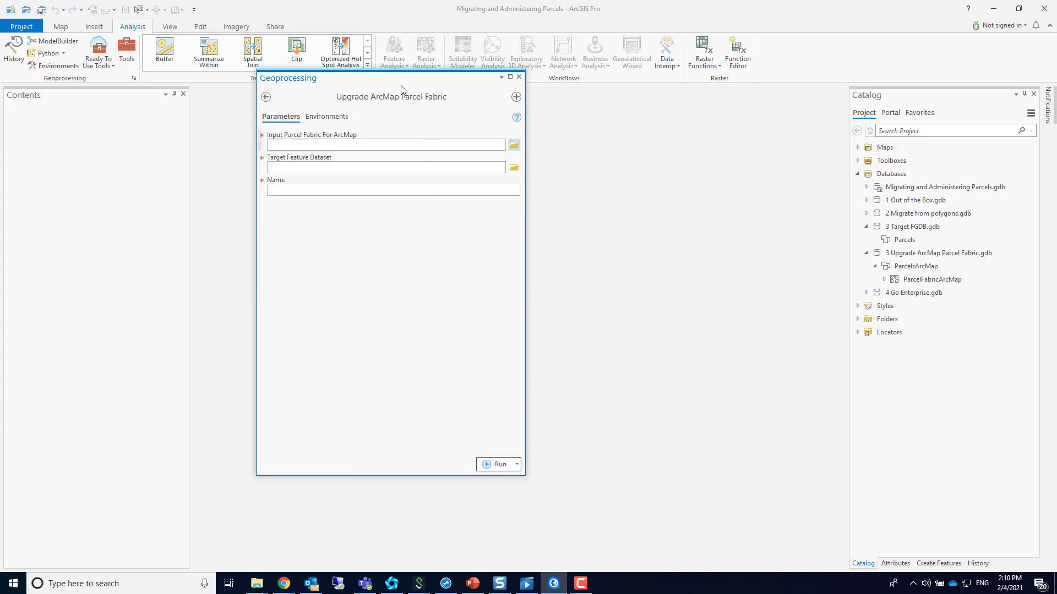
{"action": "left_click_drag", "start_coordinate": [401, 86], "coordinate": [660, 133]}
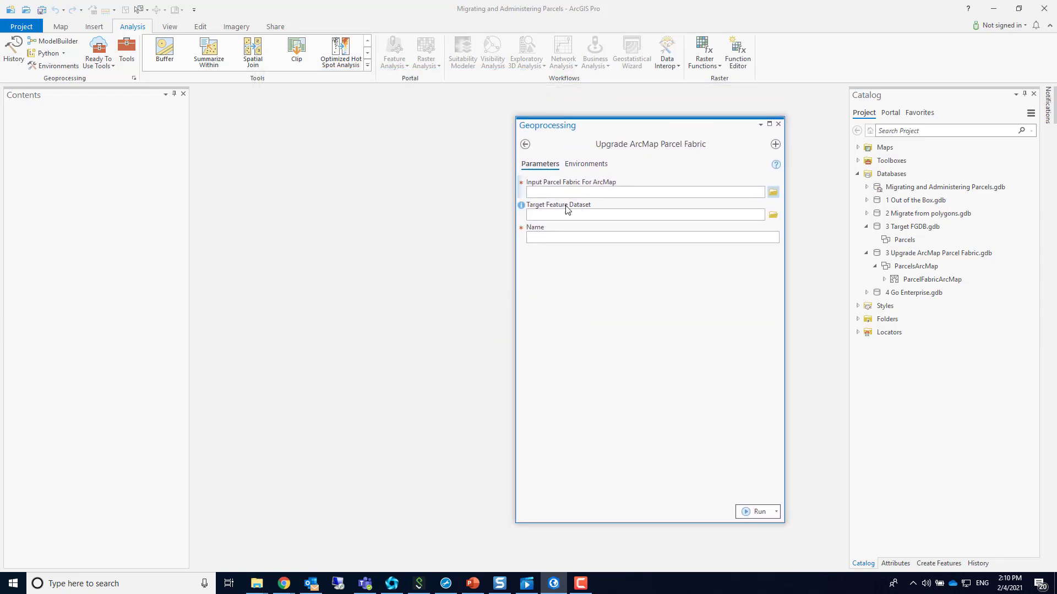
Run the parcel fabric upgrade with ParcelFabricArcMap as input, Parcels from 3 Target FGDB.gdb as target feature dataset and ParcelFabric as name
{"action": "left_click", "coordinate": [913, 282]}
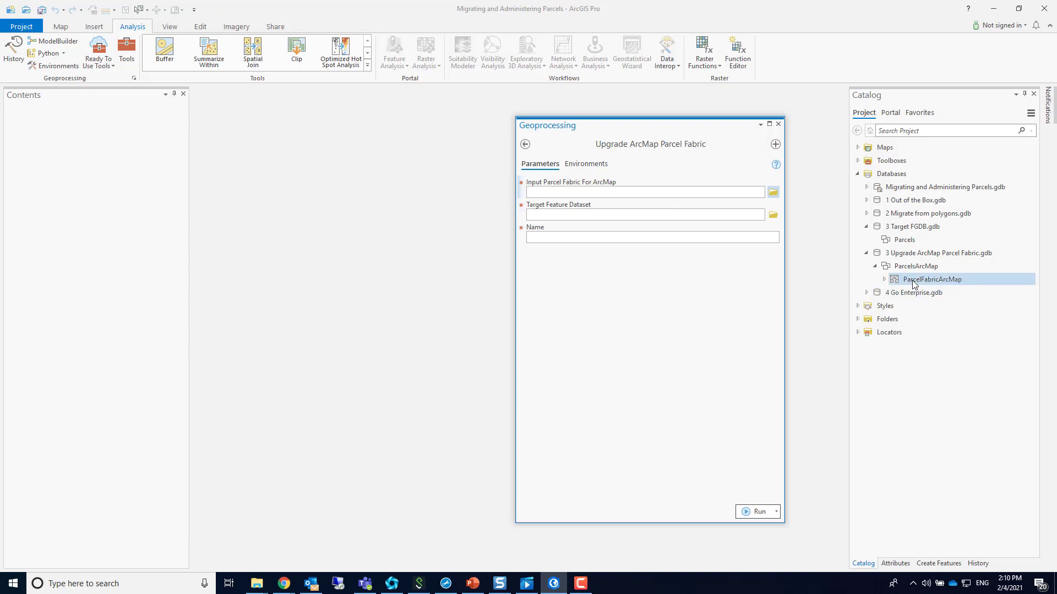
{"action": "left_click_drag", "start_coordinate": [912, 281], "coordinate": [669, 191]}
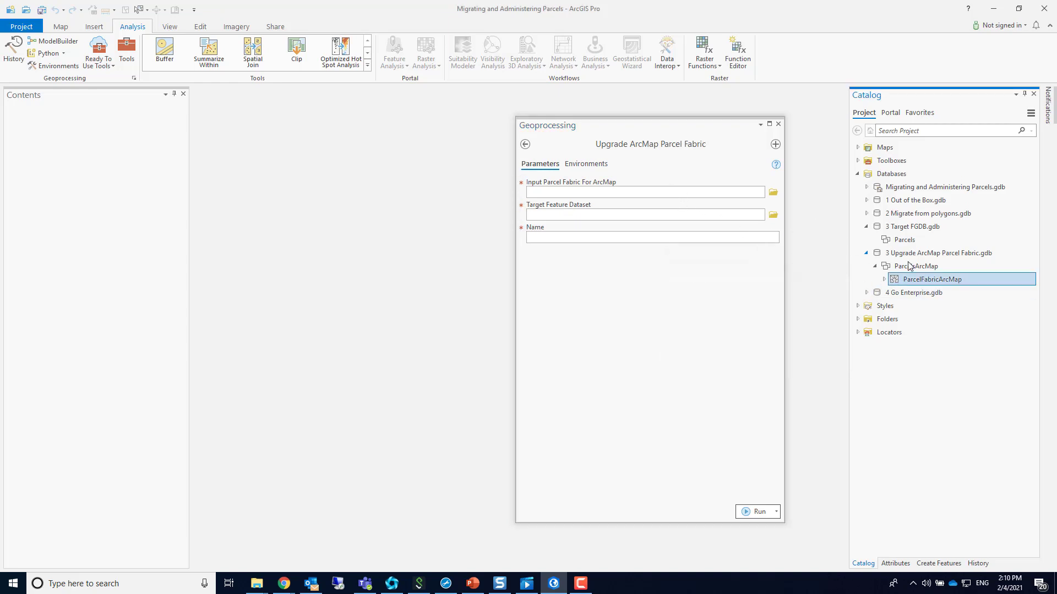
{"action": "left_click_drag", "start_coordinate": [913, 282], "coordinate": [698, 194]}
{"action": "left_click", "coordinate": [903, 241]}
{"action": "left_click_drag", "start_coordinate": [902, 242], "coordinate": [651, 220]}
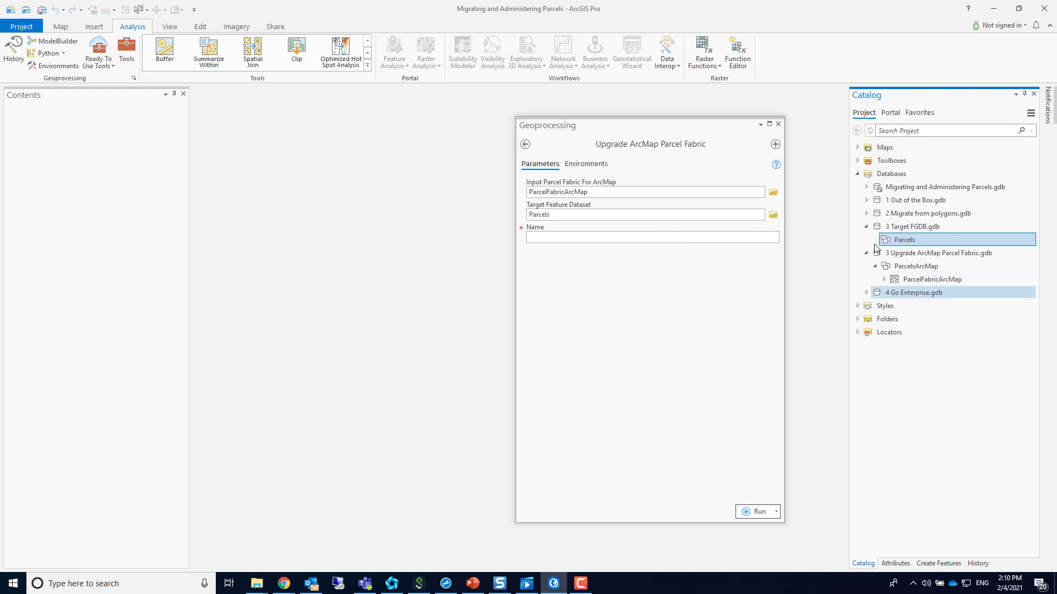
{"action": "left_click", "coordinate": [663, 239]}
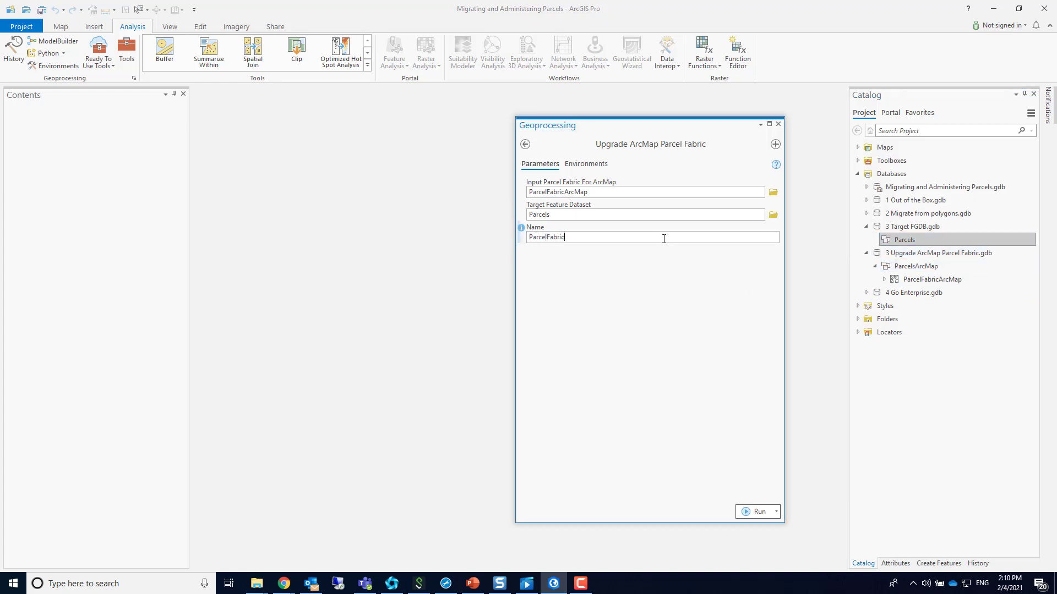
{"action": "left_click", "coordinate": [749, 513]}
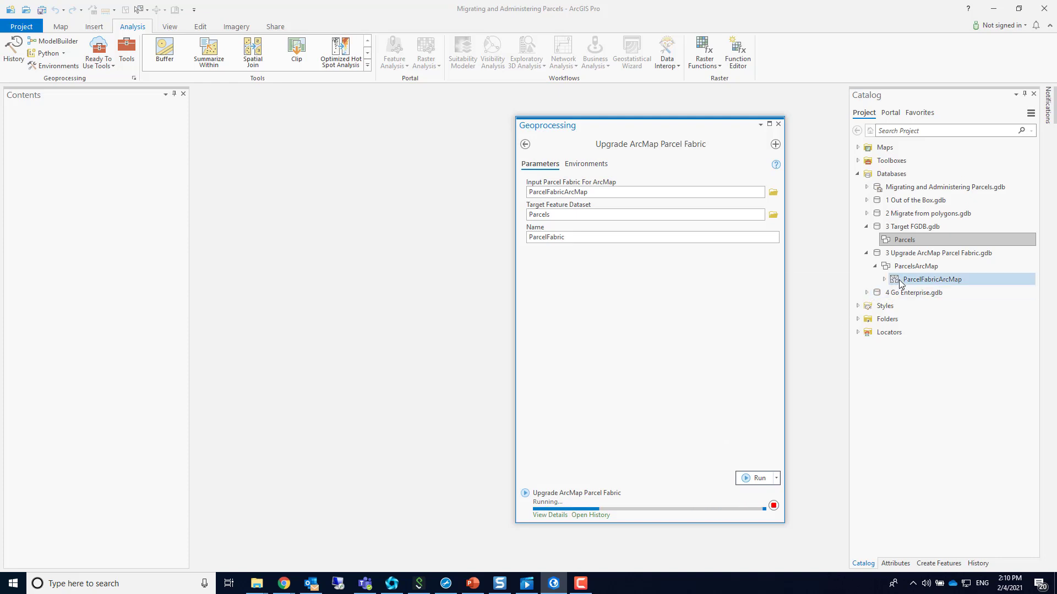
{"action": "mouse_move", "coordinate": [900, 280]}
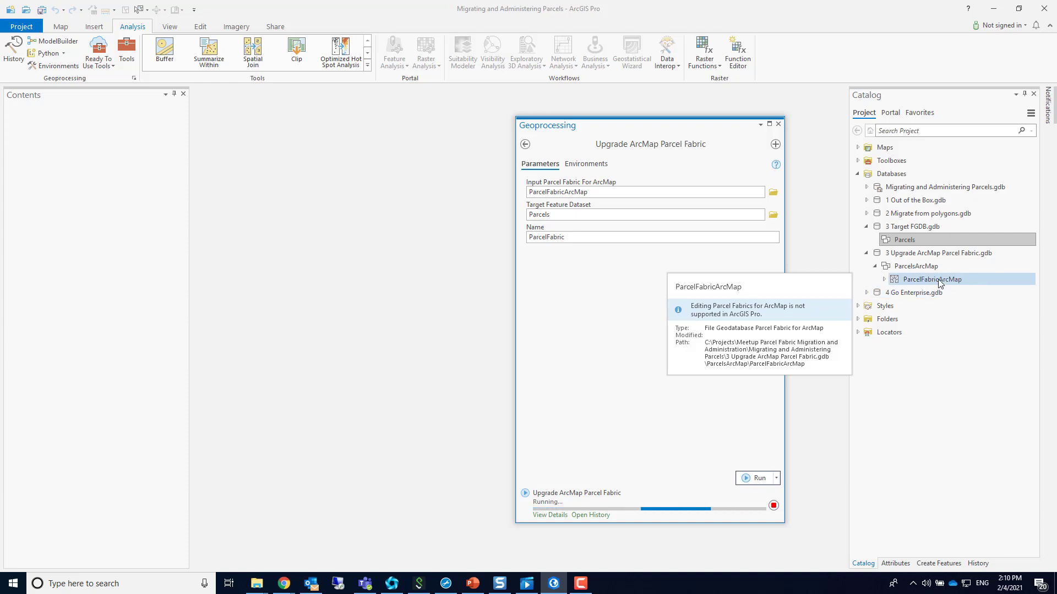
{"action": "left_click", "coordinate": [908, 254]}
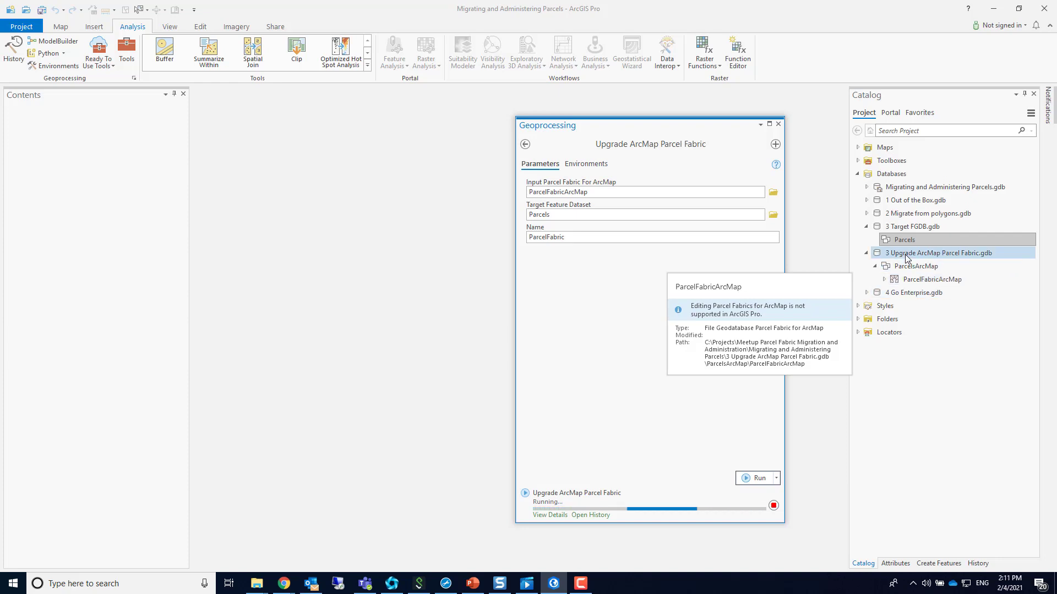
{"action": "left_click", "coordinate": [907, 228]}
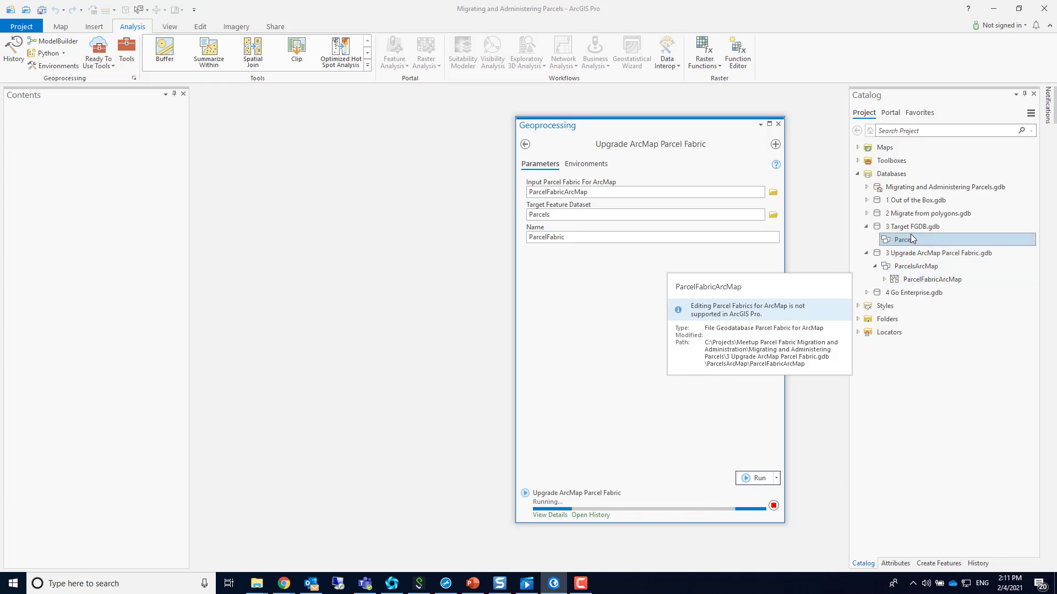
{"action": "mouse_move", "coordinate": [912, 238]}
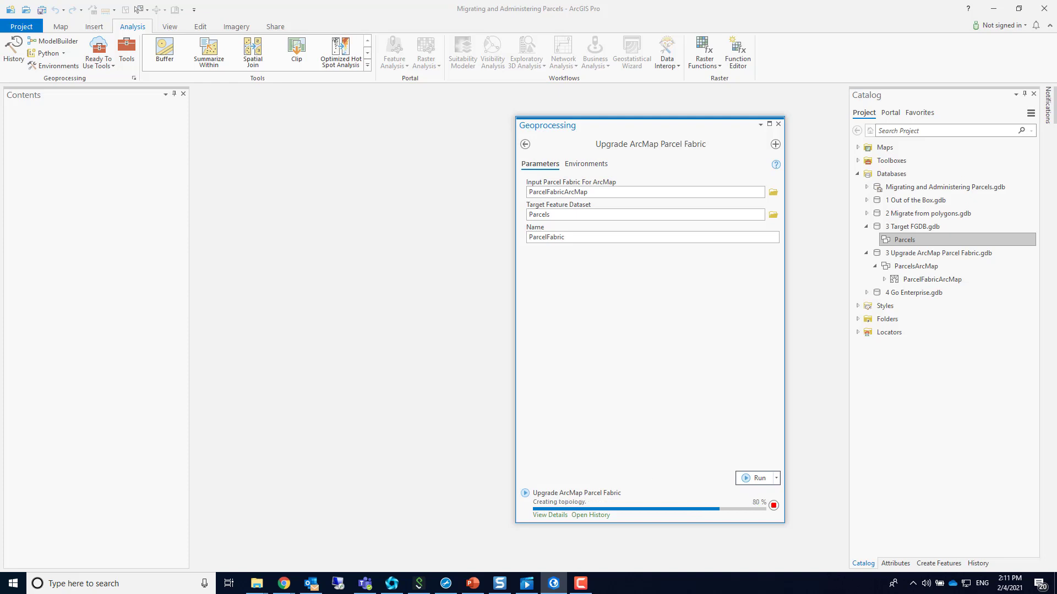
{"action": "key", "text": "alt+Tab"}
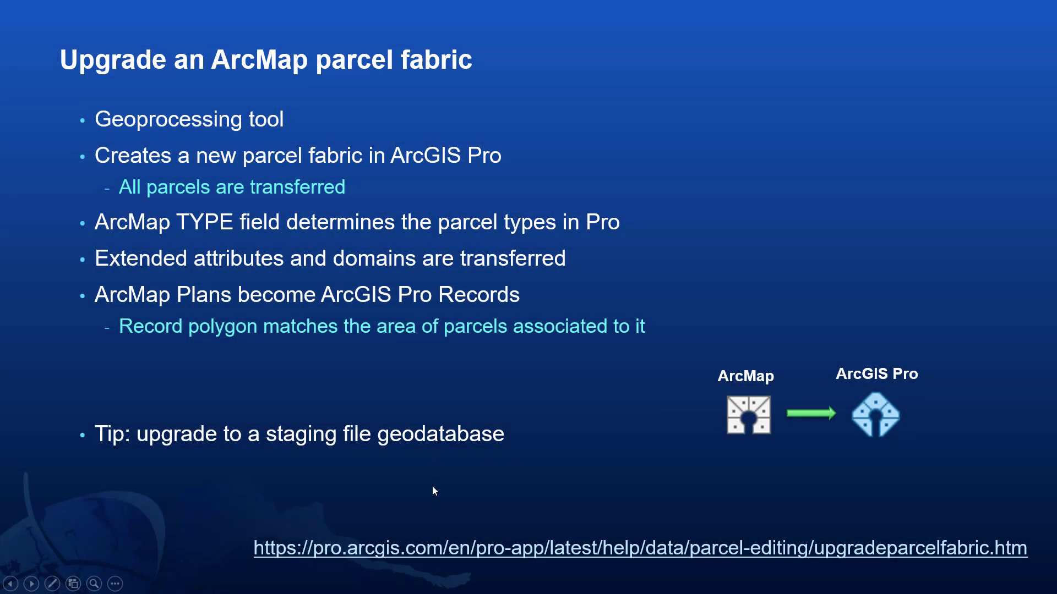
{"action": "left_click", "coordinate": [560, 480]}
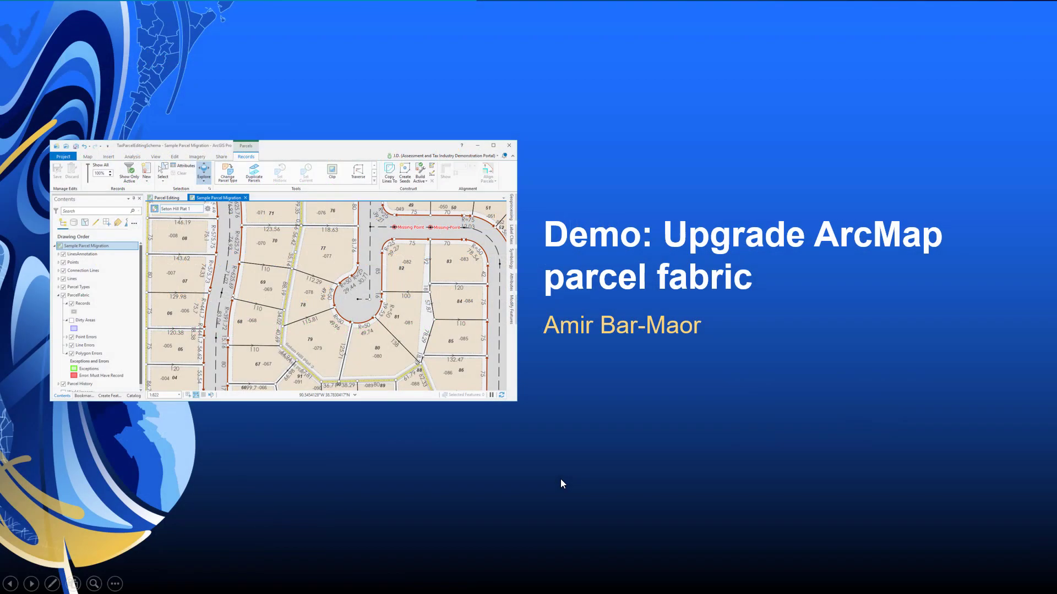
{"action": "left_click", "coordinate": [560, 479]}
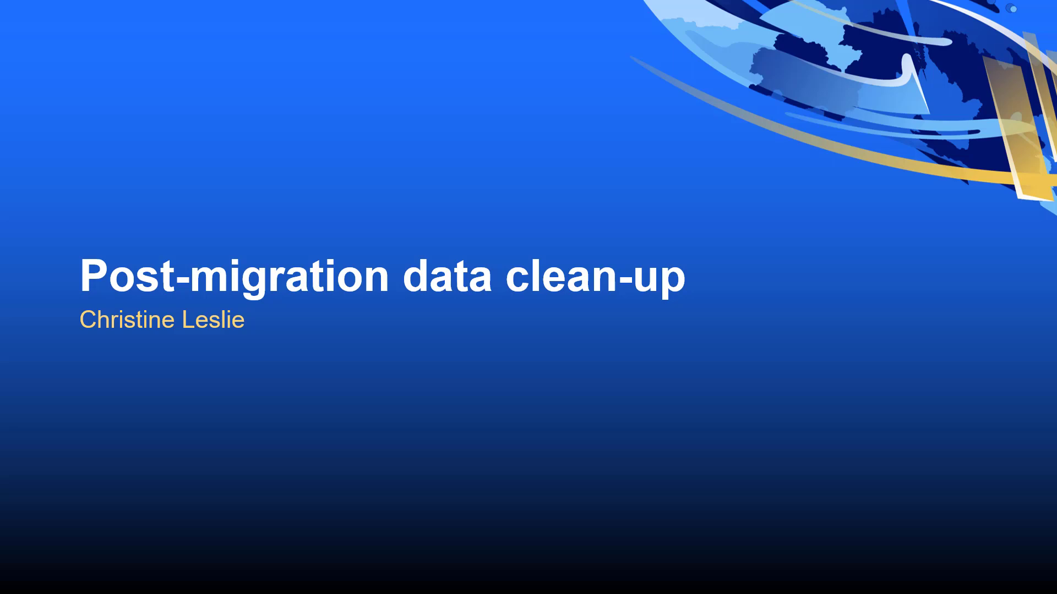
{"action": "left_click", "coordinate": [271, 466]}
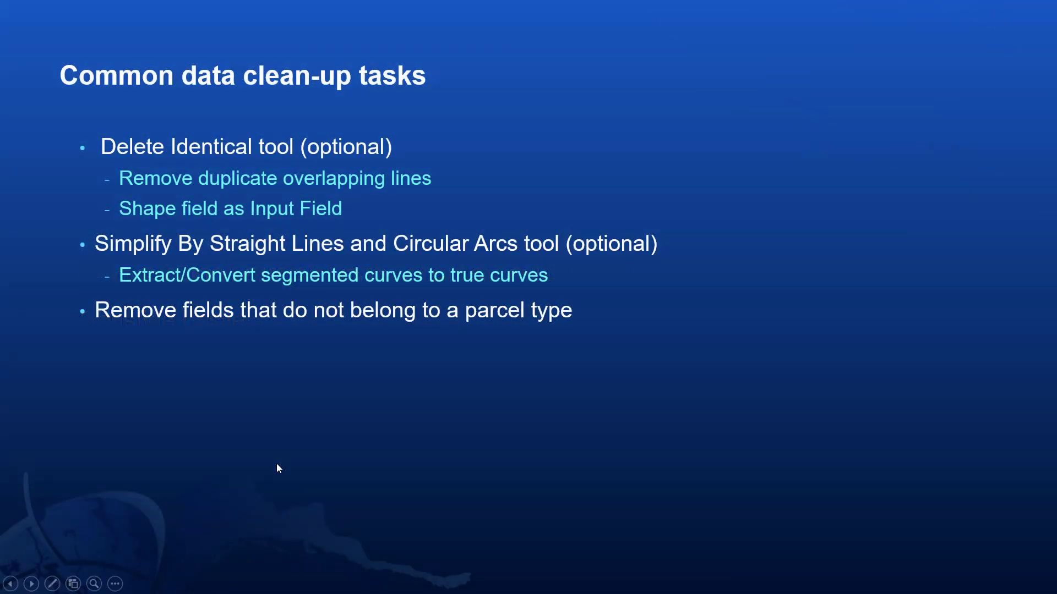
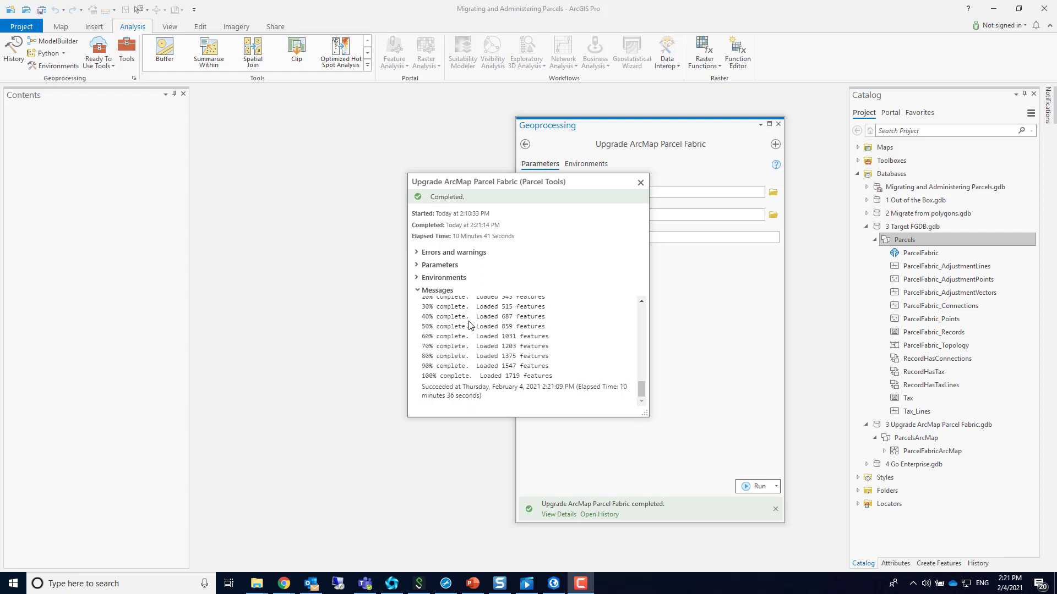
Close the upgrade details and the geoprocessing window, and add ParcelFabric from 3 Target FGDB.gdb to a new map
{"action": "left_click", "coordinate": [641, 183]}
{"action": "left_click", "coordinate": [779, 124]}
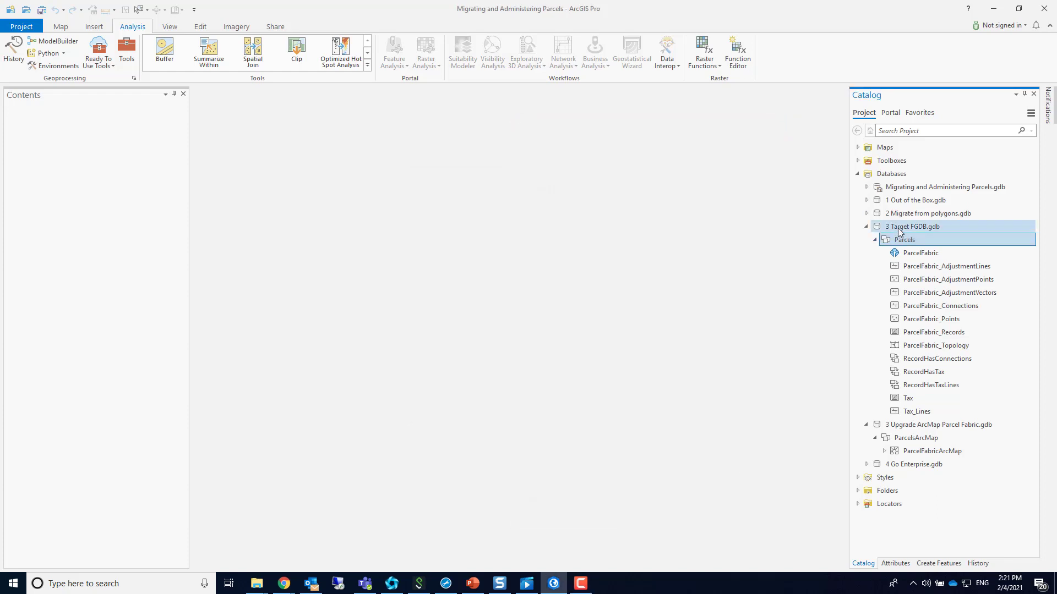
{"action": "right_click", "coordinate": [907, 258]}
{"action": "mouse_move", "coordinate": [940, 267]}
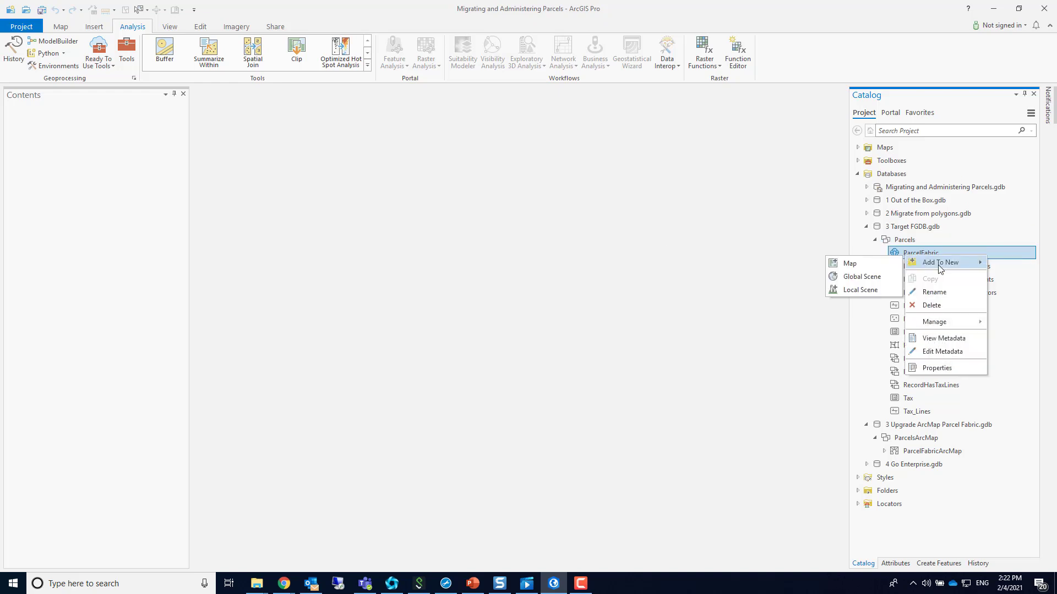
{"action": "left_click", "coordinate": [860, 265]}
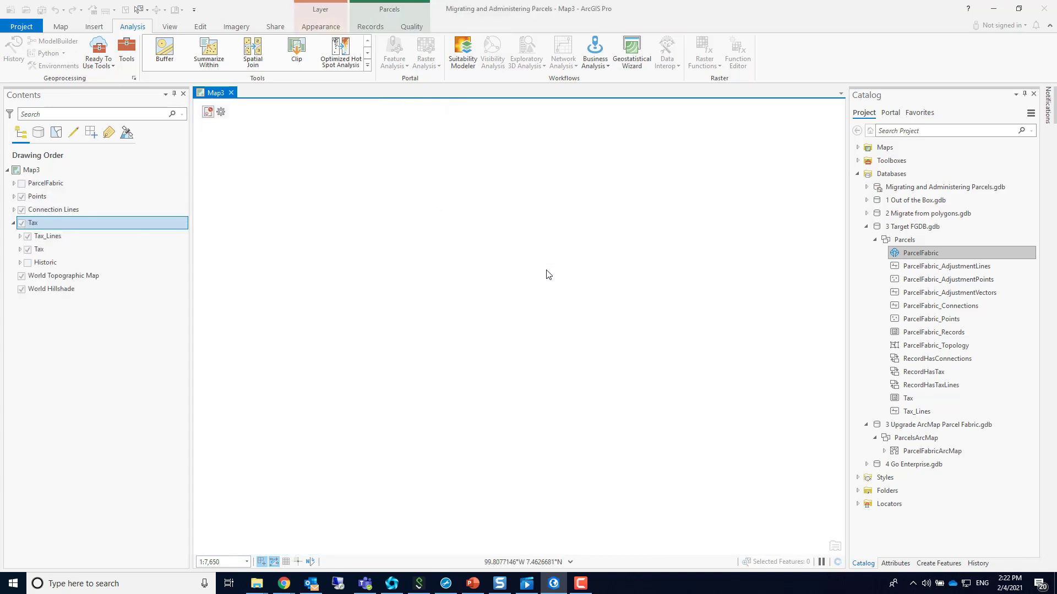
Search the geoprocessing tools for "delete ide" and open the Delete Identical tool
{"action": "scroll", "coordinate": [495, 310], "scroll_direction": "up", "scroll_amount": 5}
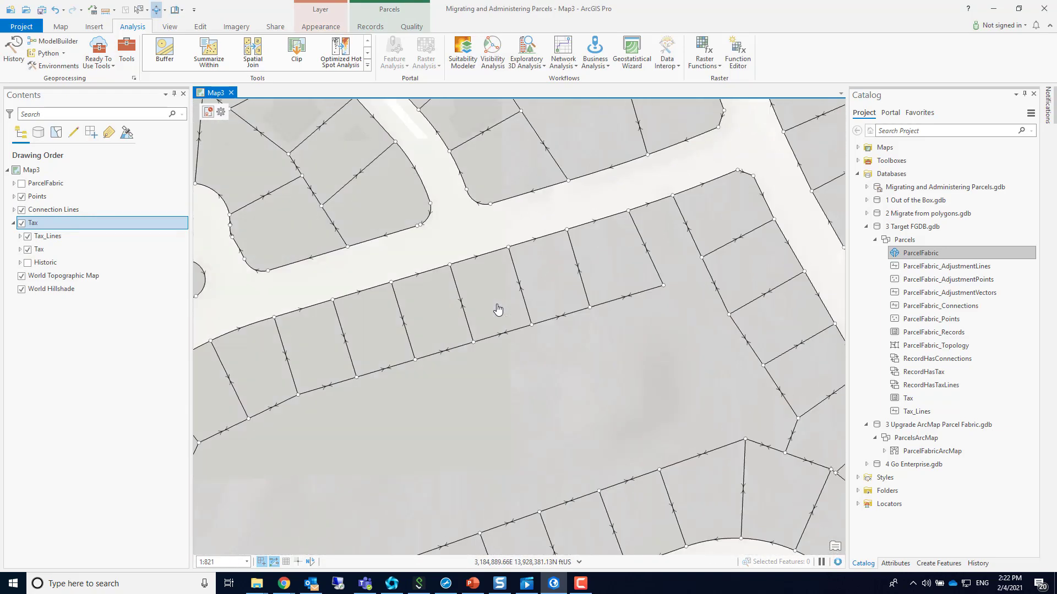
{"action": "scroll", "coordinate": [434, 317], "scroll_direction": "up", "scroll_amount": 2}
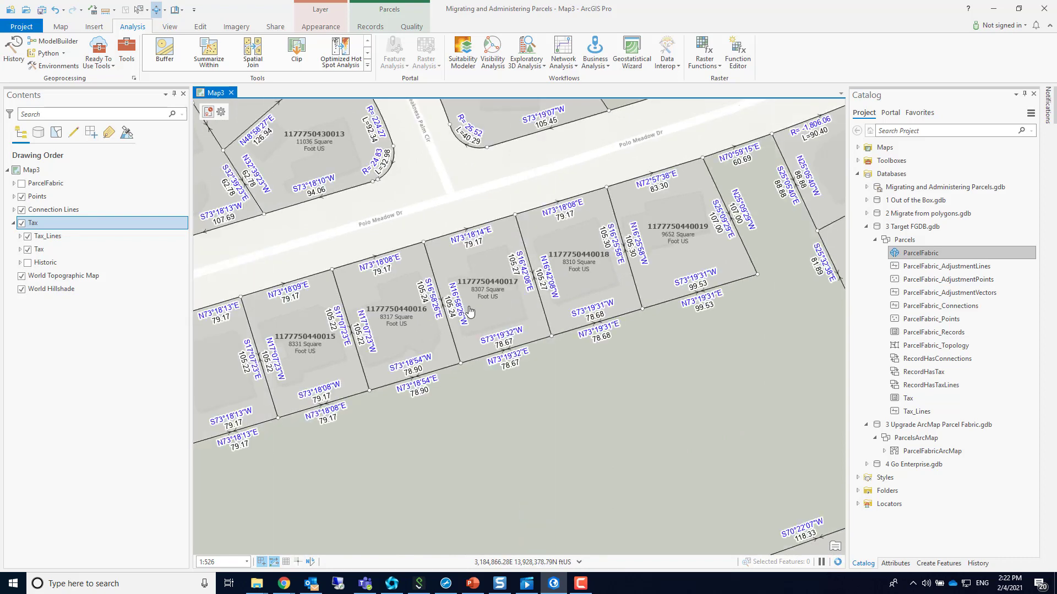
{"action": "scroll", "coordinate": [440, 315], "scroll_direction": "up", "scroll_amount": 1}
{"action": "scroll", "coordinate": [441, 316], "scroll_direction": "up", "scroll_amount": 2}
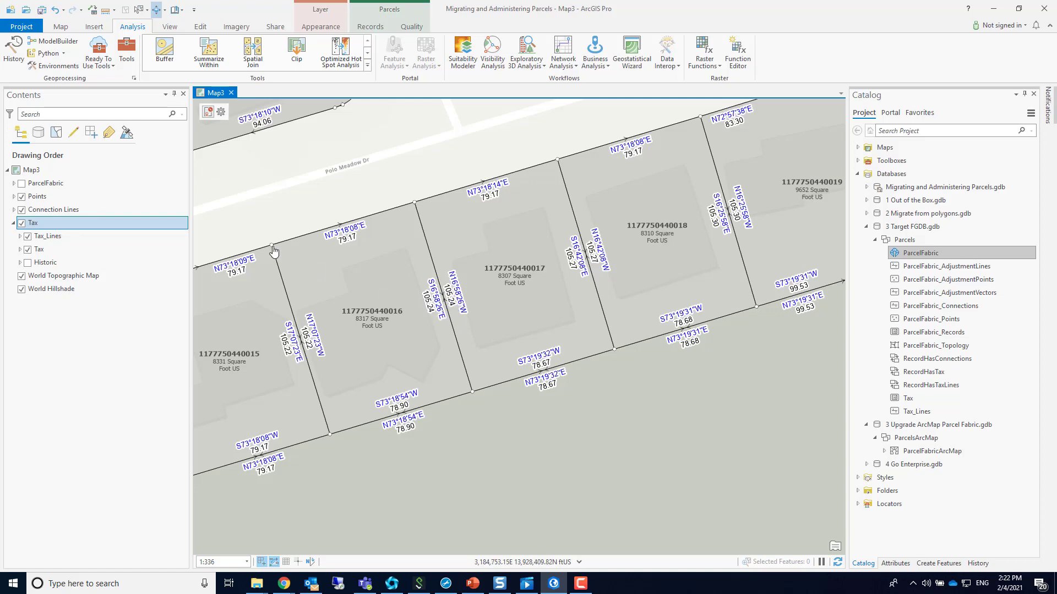
{"action": "left_click", "coordinate": [126, 52]}
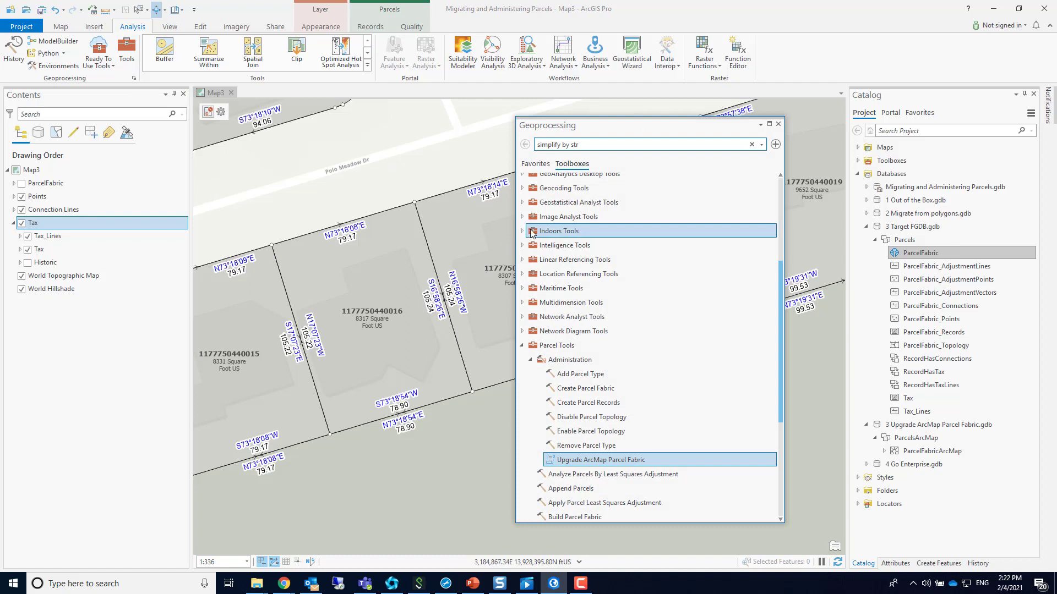
{"action": "triple_click", "coordinate": [597, 145]}
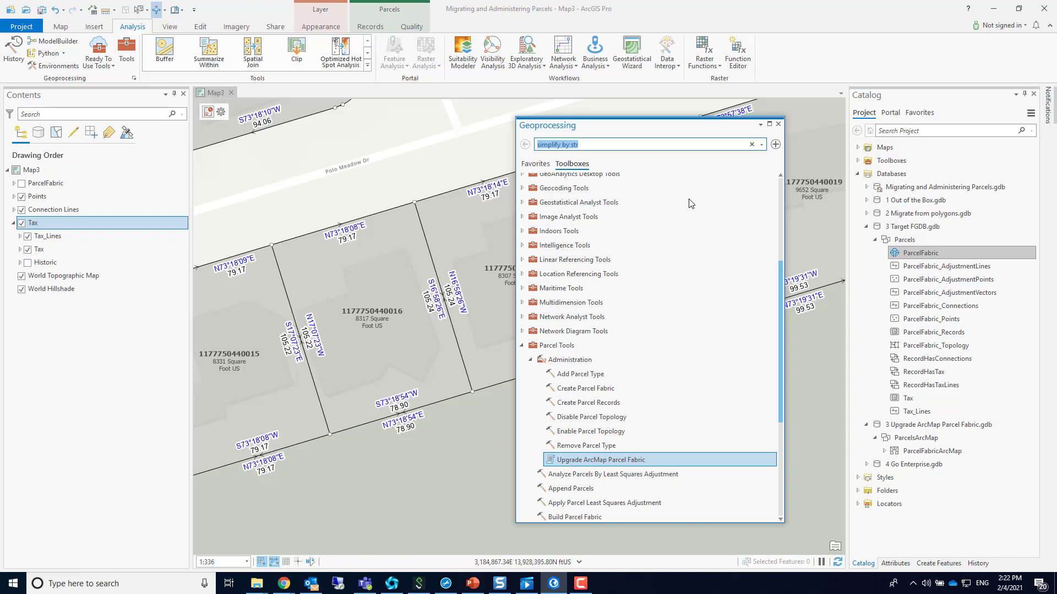
{"action": "type", "text": "delete ide"}
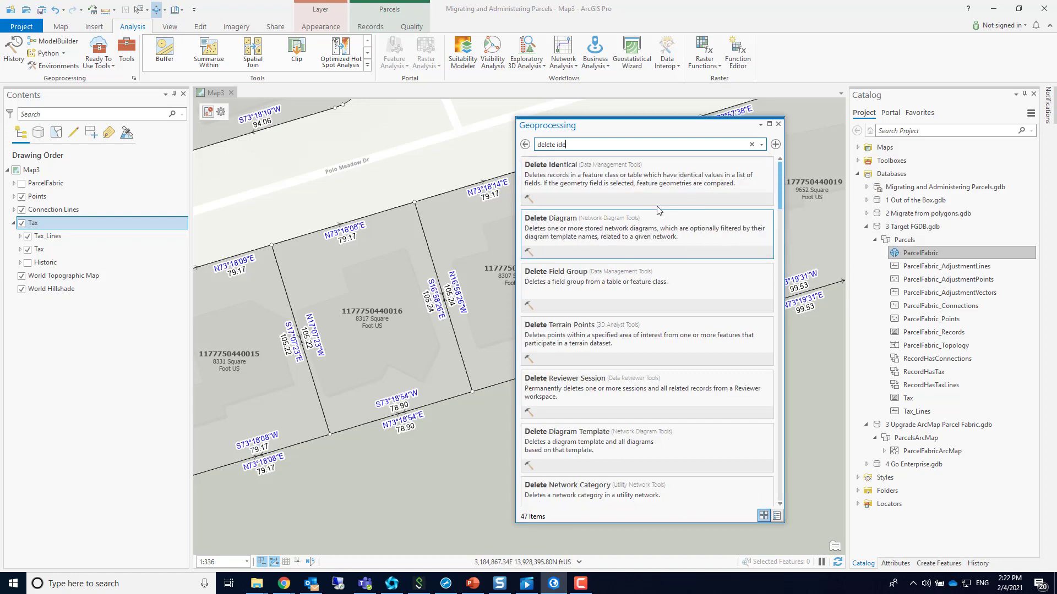
{"action": "left_click", "coordinate": [655, 185]}
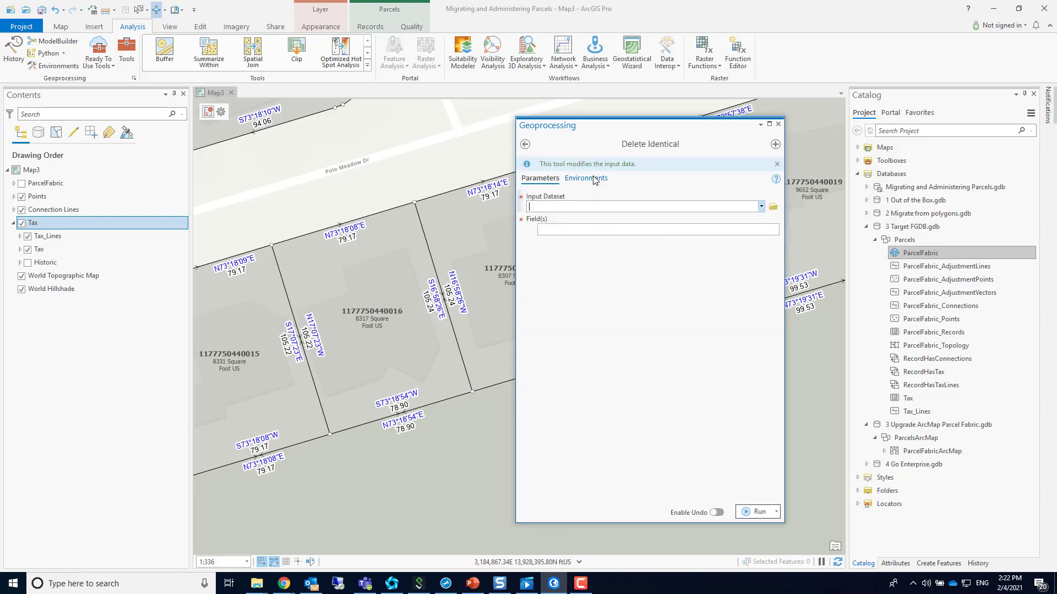
Run Delete Identical on Tax_Lines with Shape as the comparison field, then close the geoprocessing window
{"action": "left_click", "coordinate": [763, 206]}
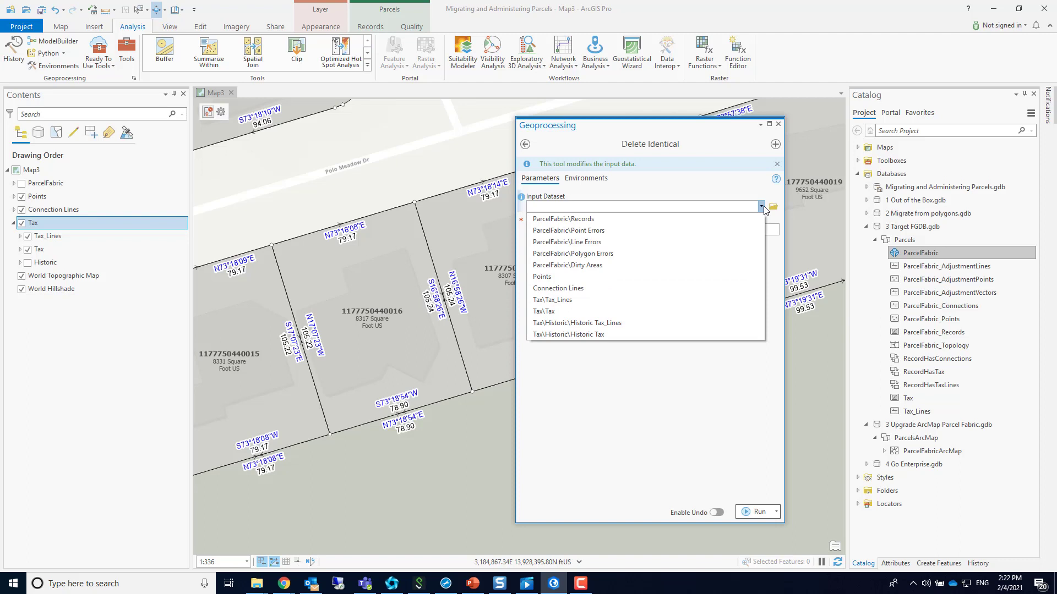
{"action": "left_click", "coordinate": [605, 305]}
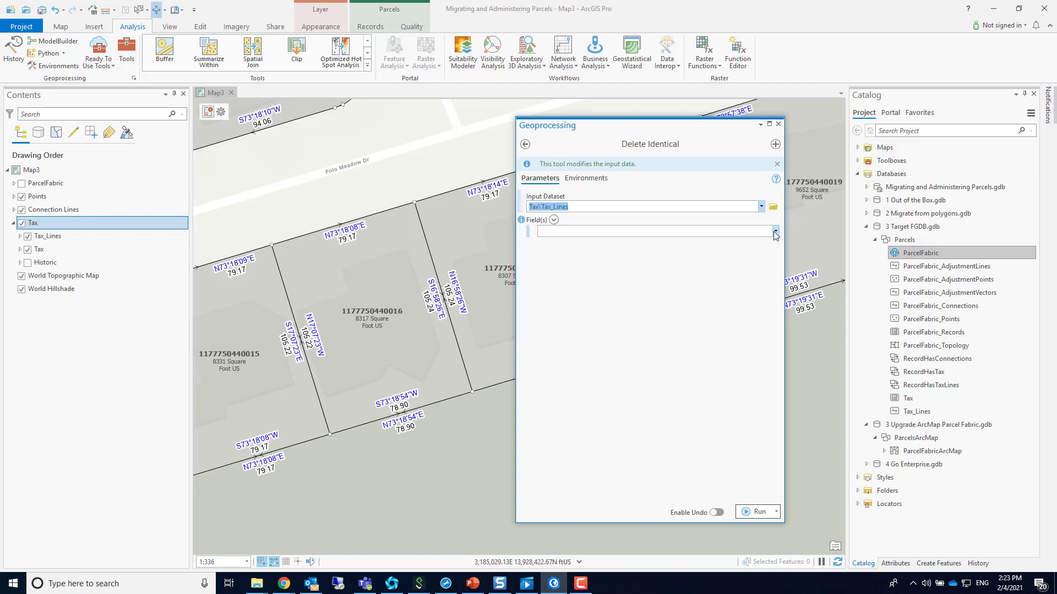
{"action": "left_click", "coordinate": [775, 231]}
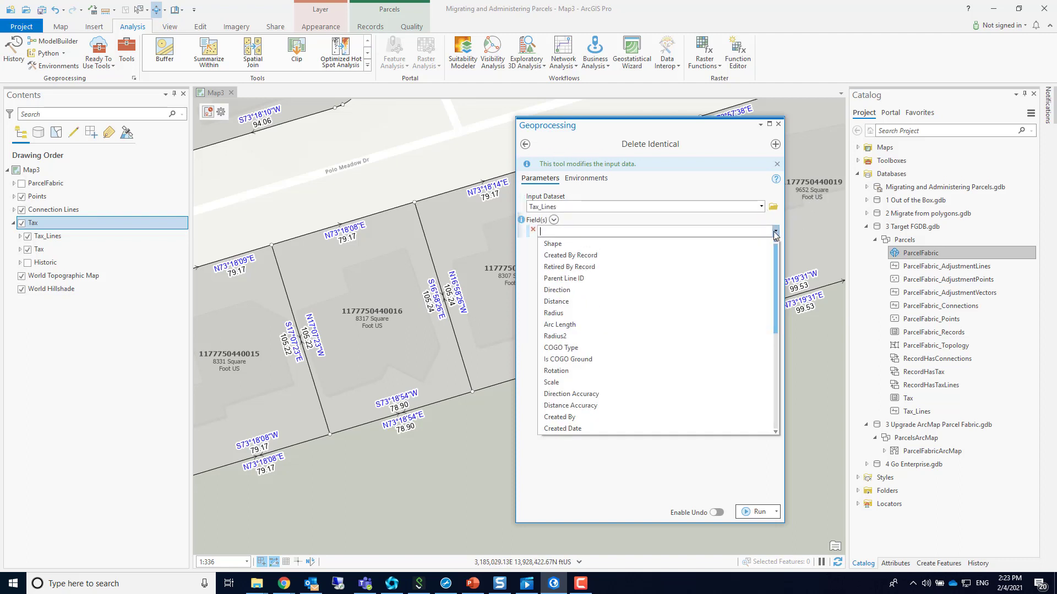
{"action": "left_click", "coordinate": [613, 247]}
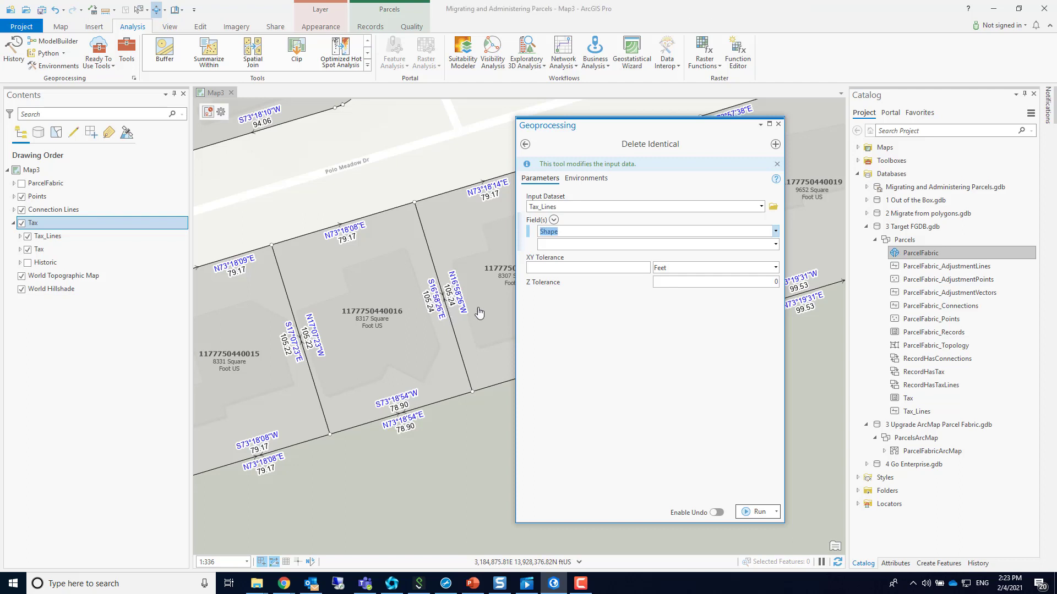
{"action": "left_click", "coordinate": [755, 514]}
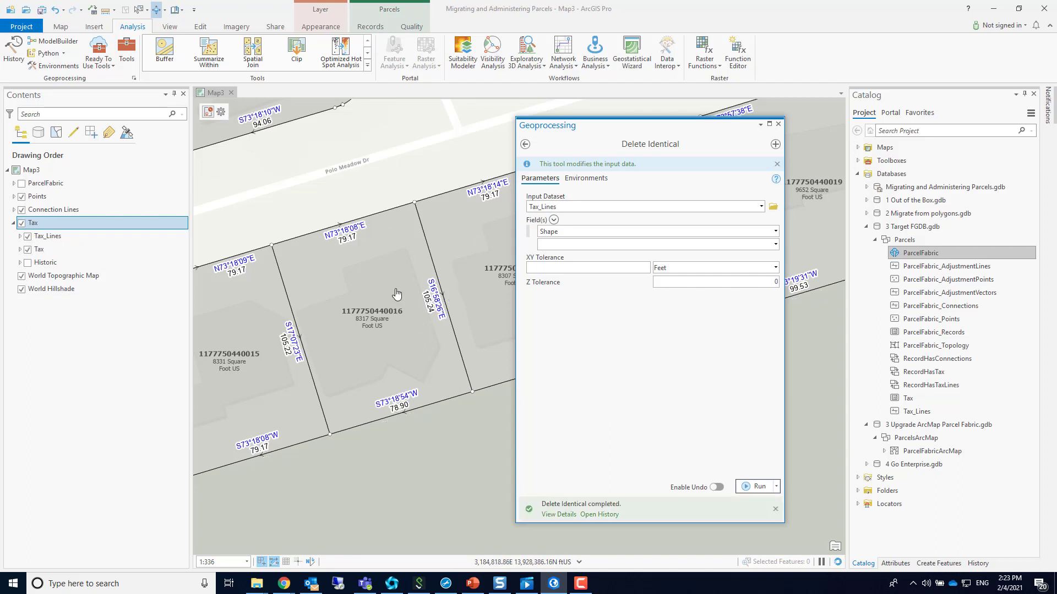
{"action": "left_click", "coordinate": [778, 125]}
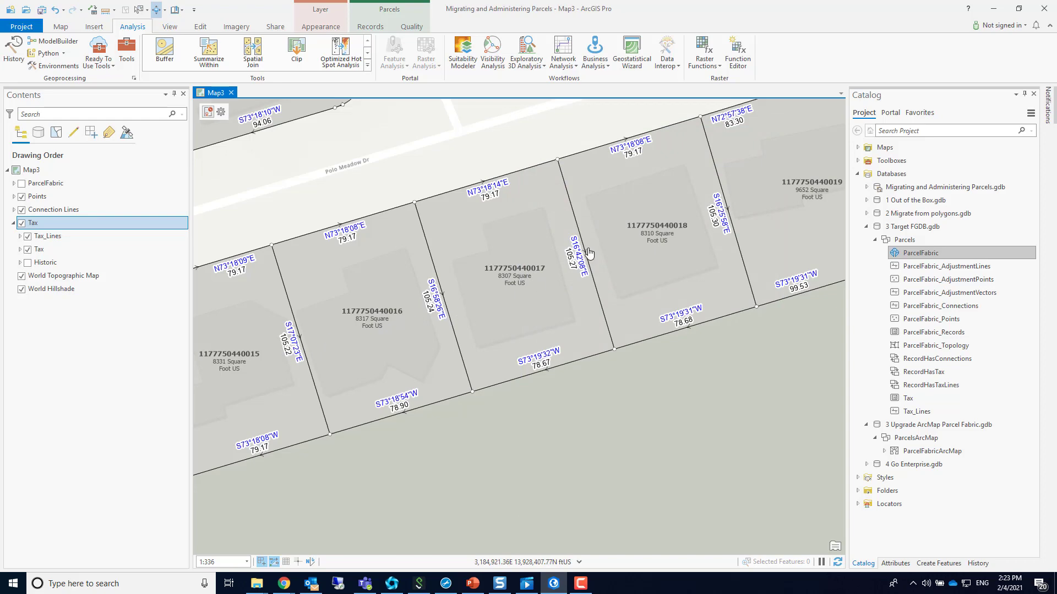
Search the geoprocessing tools for "sim" and open Simplify By Straight Lines And Circular Arcs
{"action": "scroll", "coordinate": [609, 270], "scroll_direction": "down", "scroll_amount": 3}
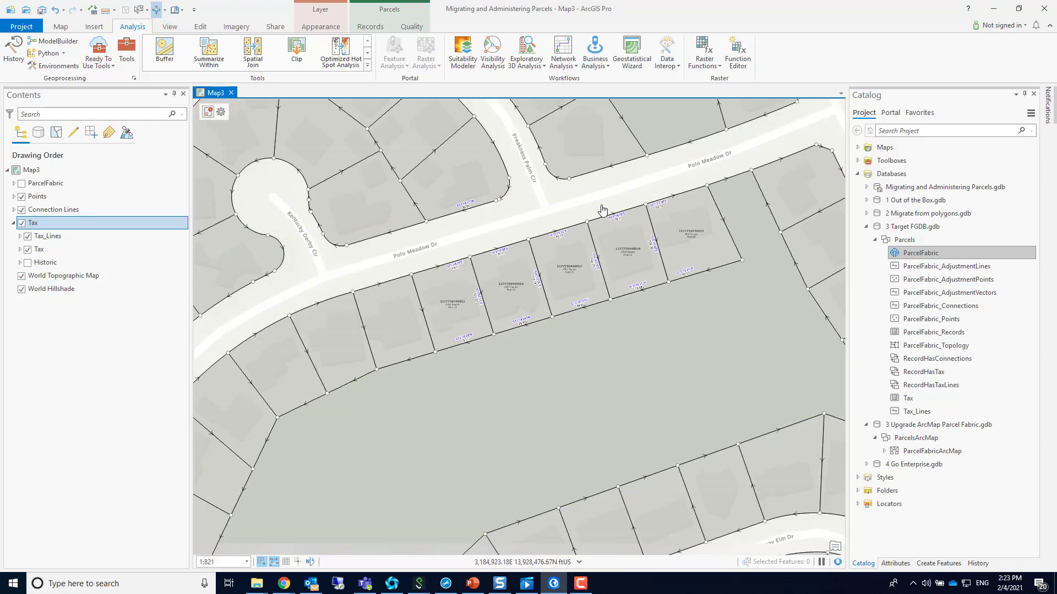
{"action": "left_click_drag", "start_coordinate": [441, 224], "coordinate": [588, 280]}
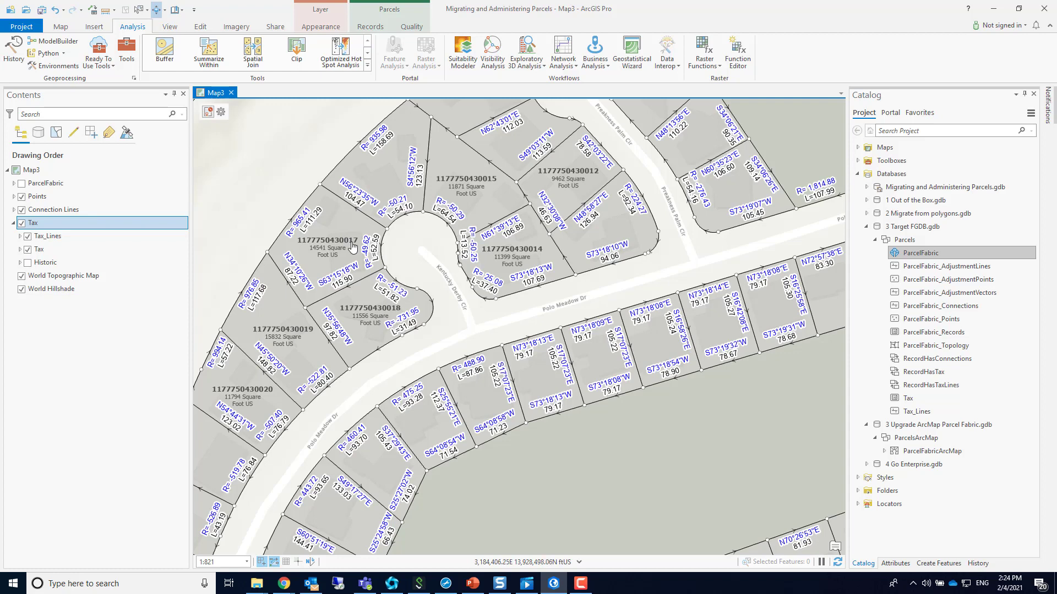
{"action": "left_click", "coordinate": [127, 52]}
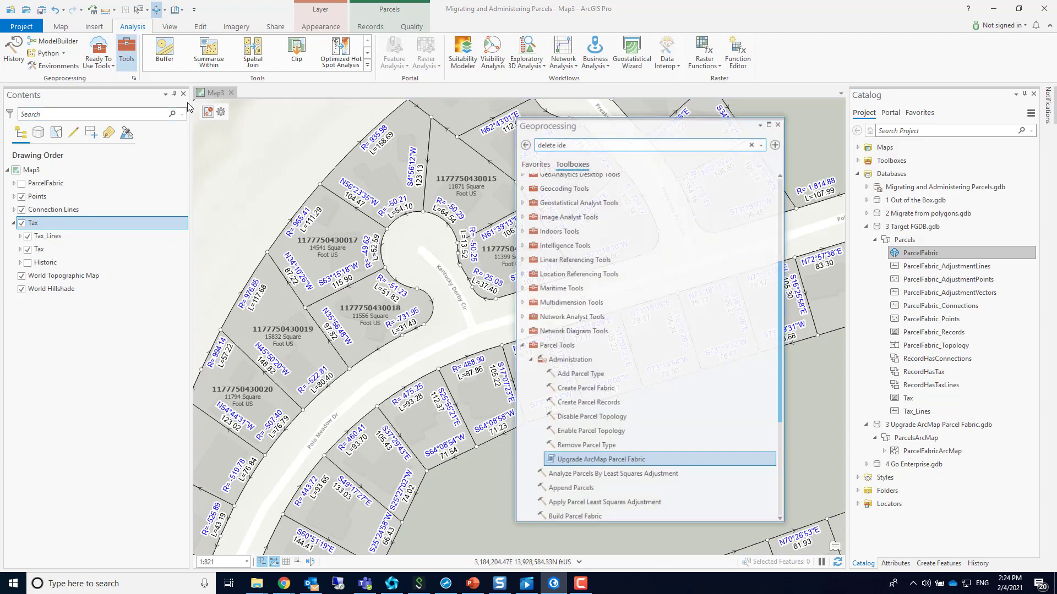
{"action": "triple_click", "coordinate": [612, 144]}
{"action": "type", "text": "sim"}
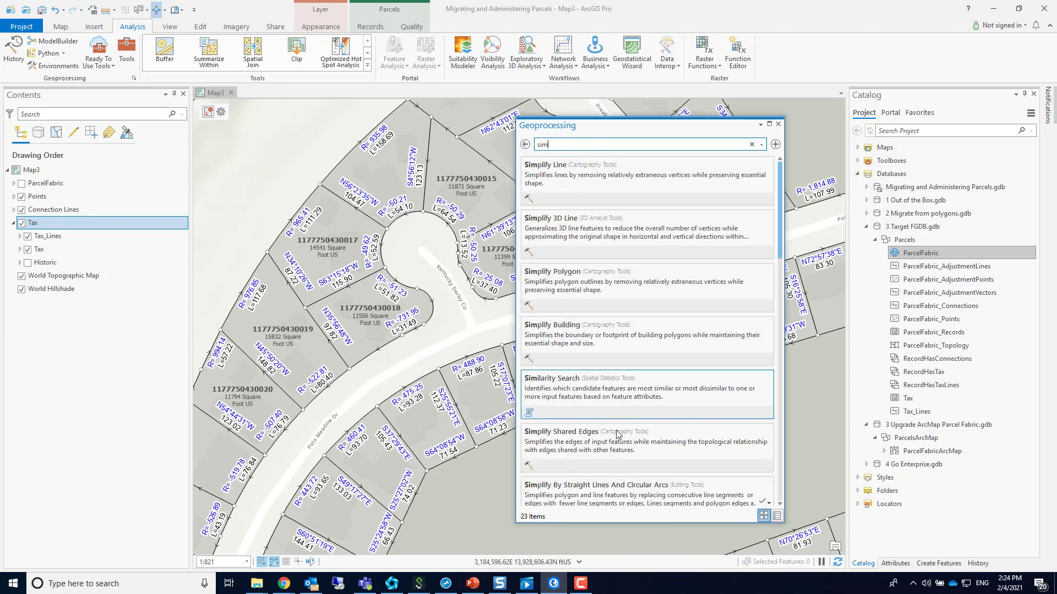
{"action": "left_click", "coordinate": [614, 487]}
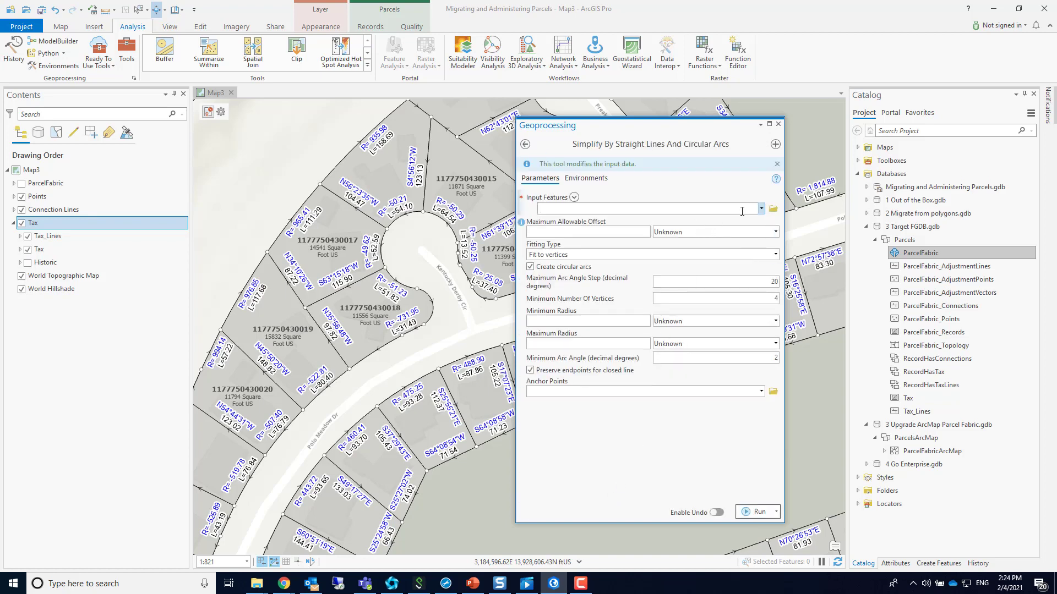
Add the Tax polygons and Tax_Lines as input features of the simplify tool
{"action": "left_click", "coordinate": [761, 210]}
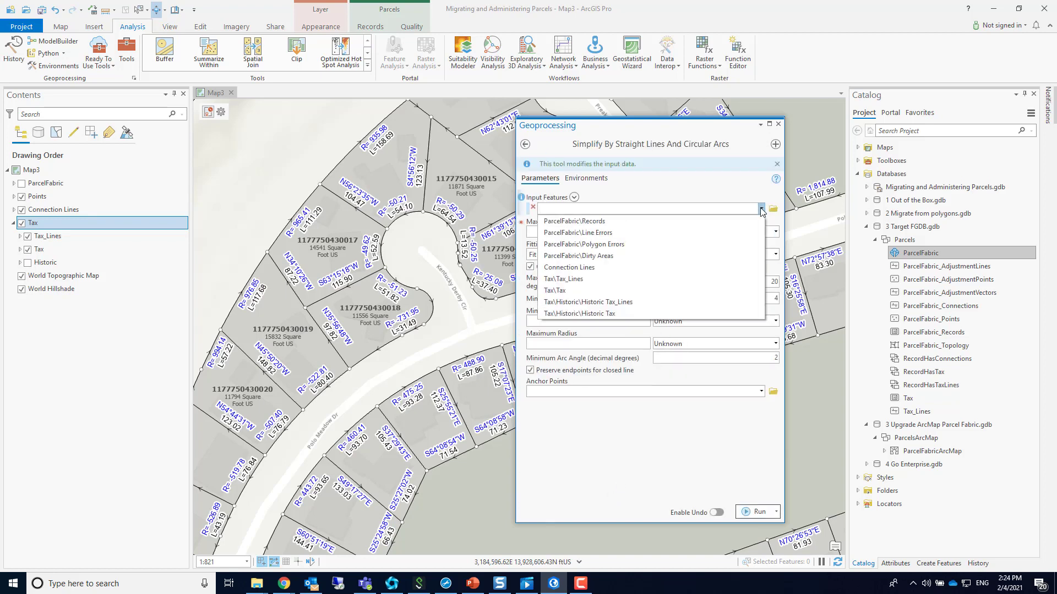
{"action": "left_click", "coordinate": [619, 290]}
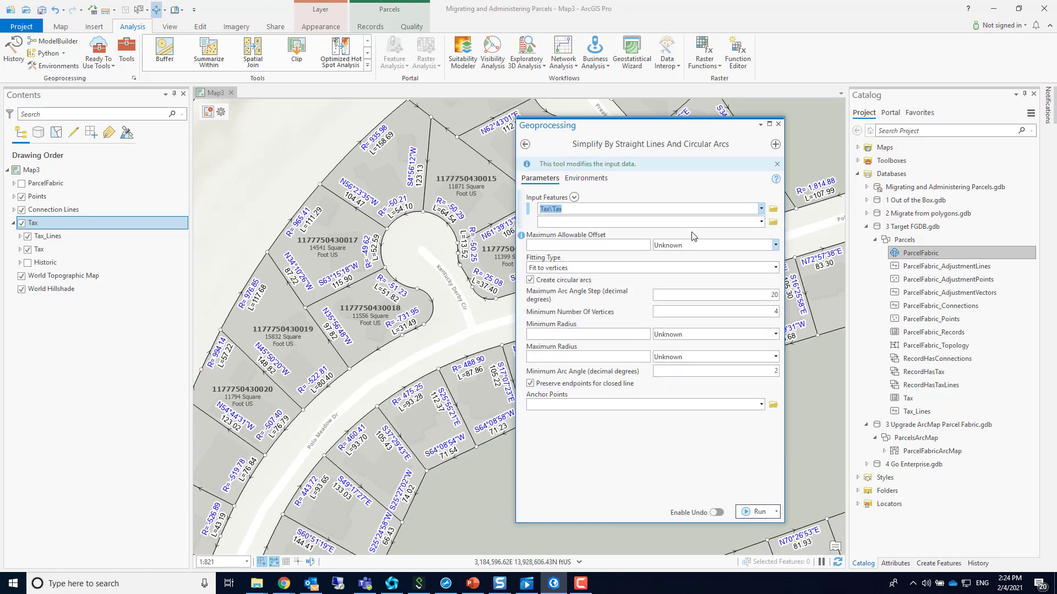
{"action": "left_click", "coordinate": [761, 221]}
{"action": "left_click", "coordinate": [601, 292]}
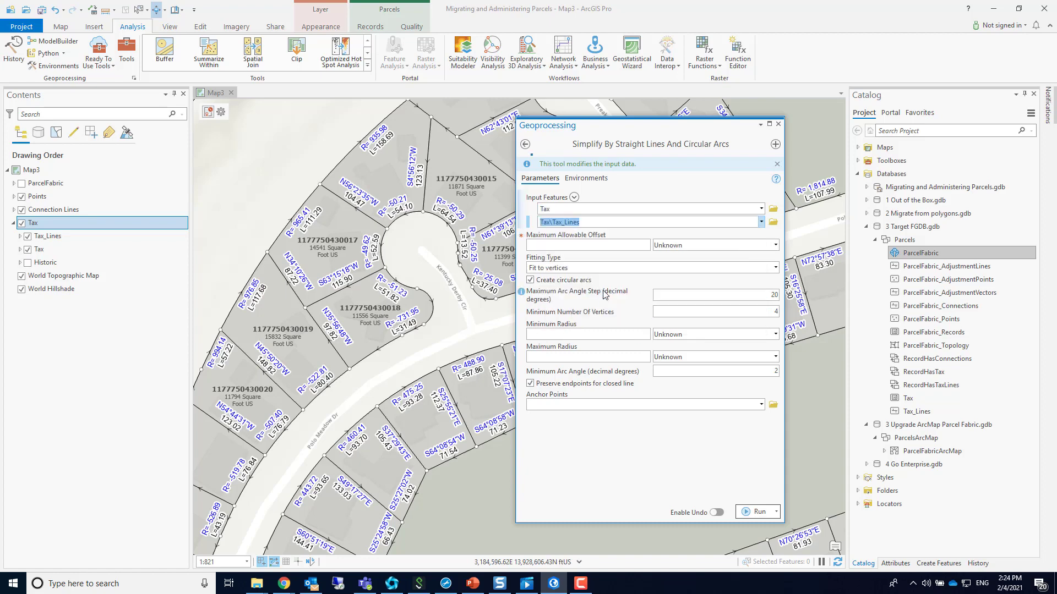
Set maximum allowable offset 1 meter, minimum radius 10 meters, maximum radius 1000 meters and Points as anchor points, then close the tool without running it
{"action": "left_click", "coordinate": [603, 260]}
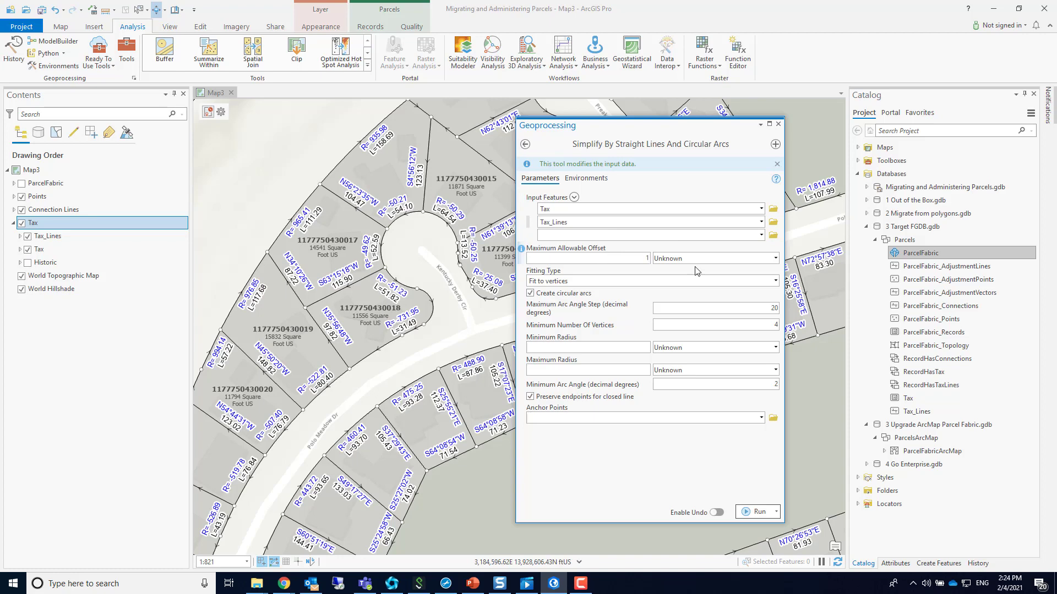
{"action": "left_click", "coordinate": [732, 260]}
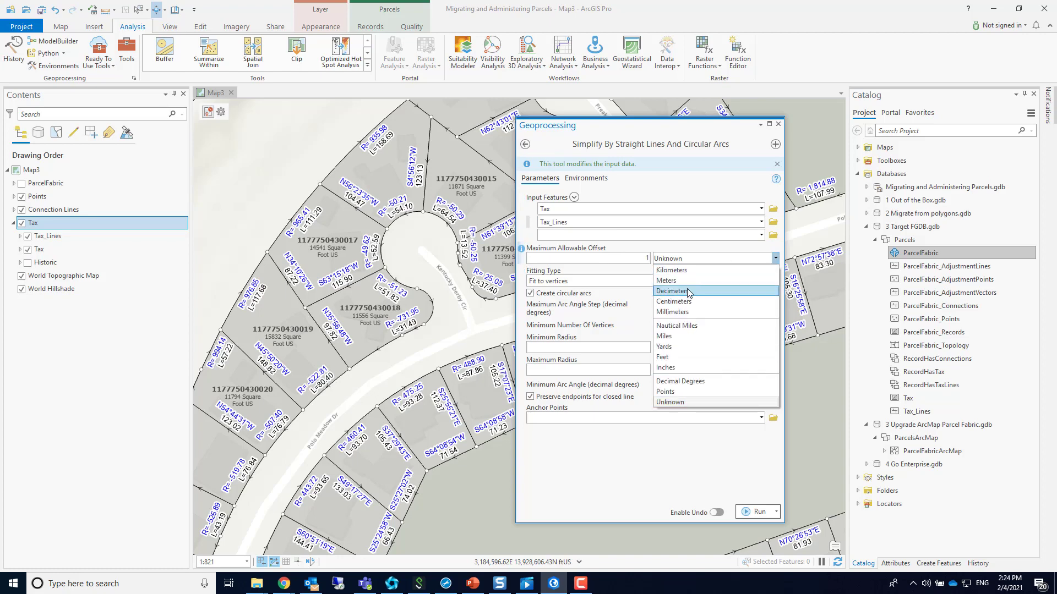
{"action": "left_click", "coordinate": [688, 281]}
{"action": "left_click", "coordinate": [564, 346]}
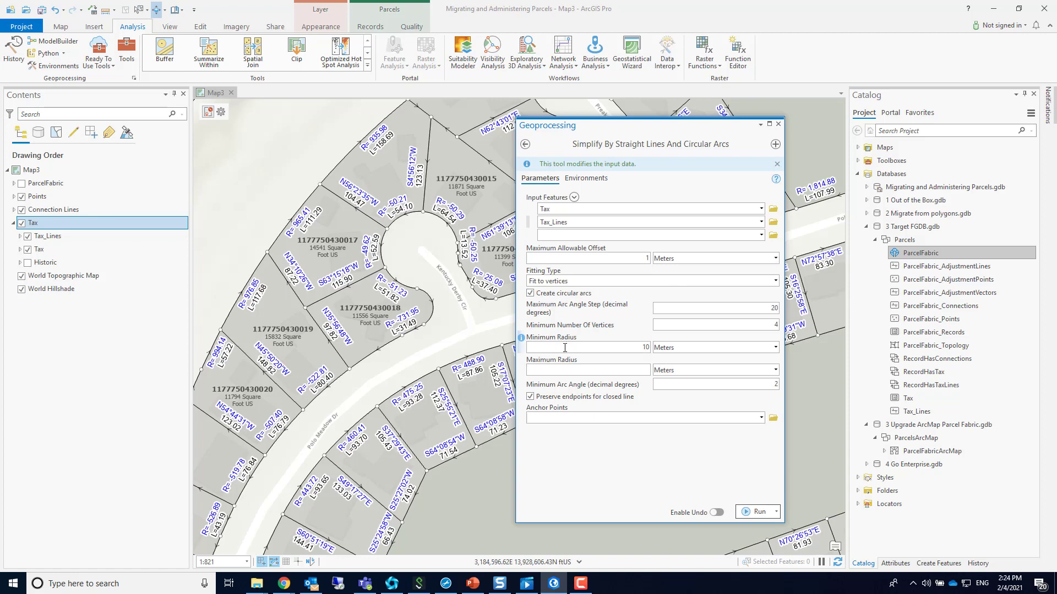
{"action": "left_click", "coordinate": [613, 369]}
{"action": "left_click", "coordinate": [761, 419]}
{"action": "left_click", "coordinate": [583, 447]}
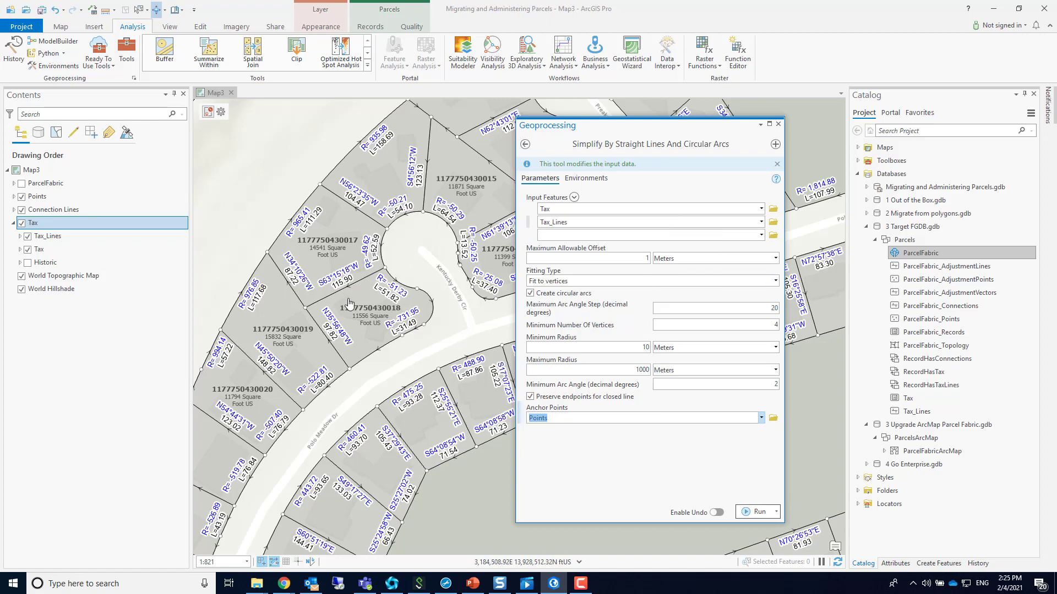
{"action": "left_click", "coordinate": [781, 124]}
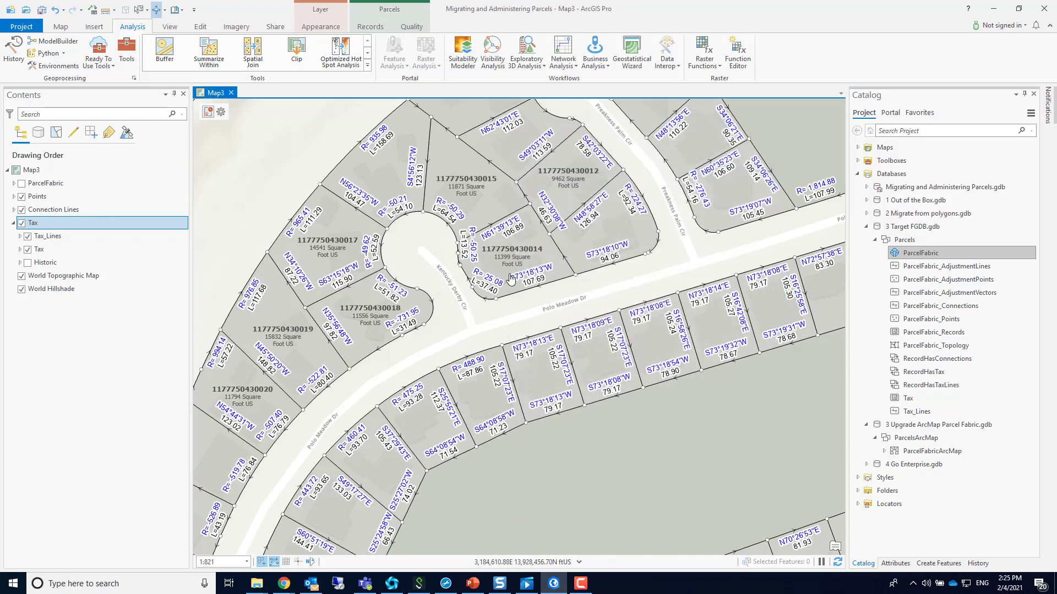
Open the field design view of the Tax polygon layer
{"action": "right_click", "coordinate": [54, 250]}
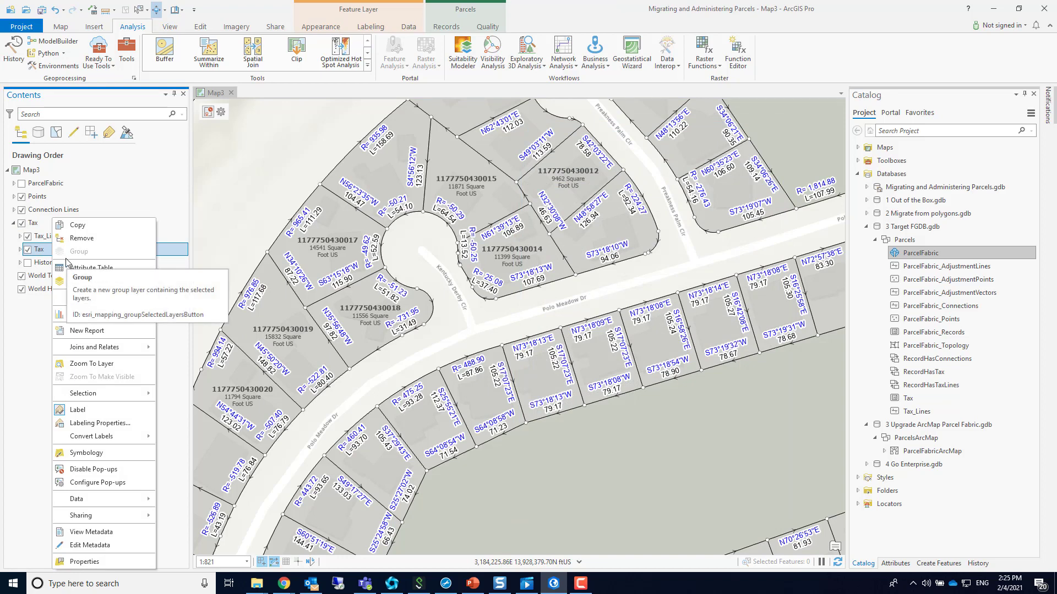
{"action": "mouse_move", "coordinate": [81, 300]}
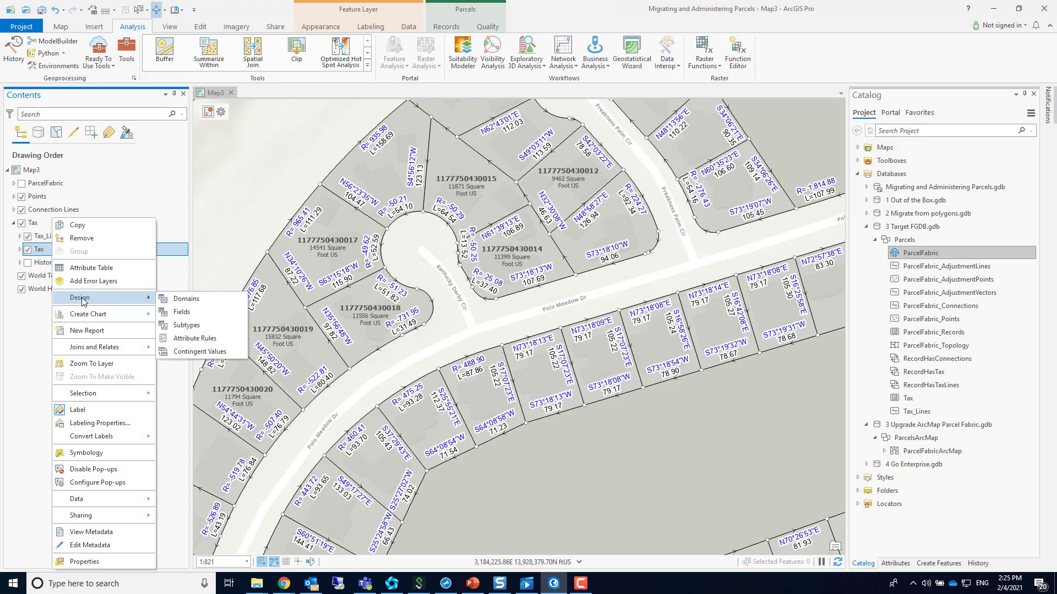
{"action": "left_click", "coordinate": [182, 312]}
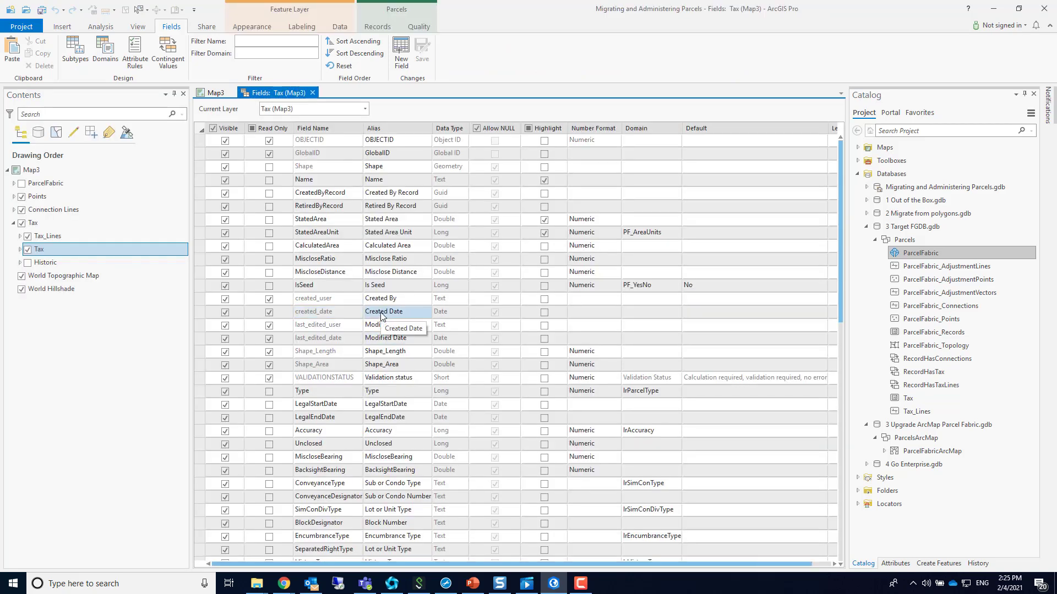
Mark all Tax layer fields from Type through ModifyDate for deletion
{"action": "scroll", "coordinate": [359, 366], "scroll_direction": "down", "scroll_amount": 1}
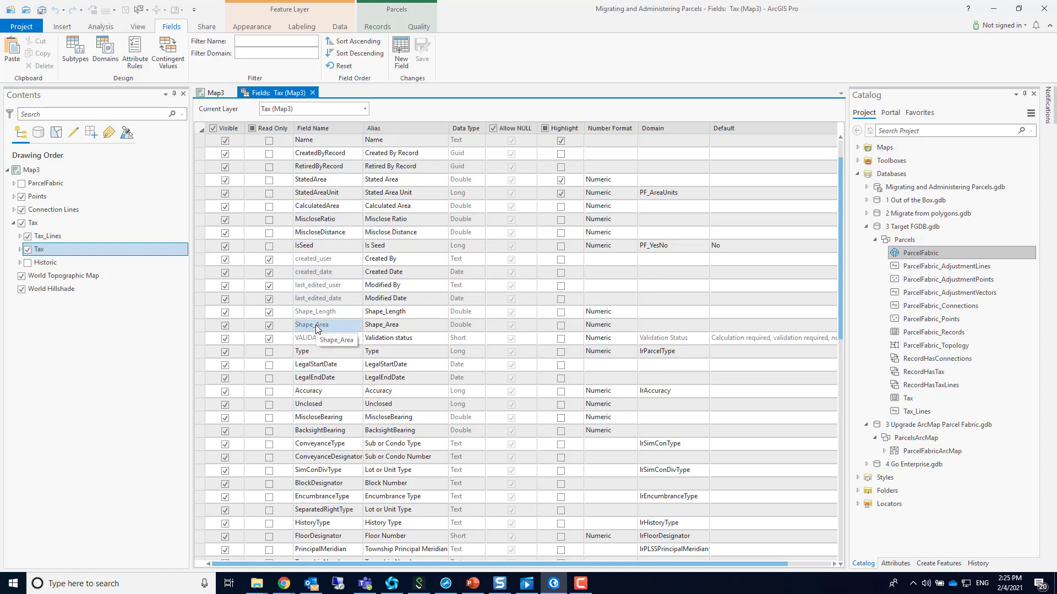
{"action": "left_click", "coordinate": [201, 358]}
{"action": "scroll", "coordinate": [308, 355], "scroll_direction": "down", "scroll_amount": 3}
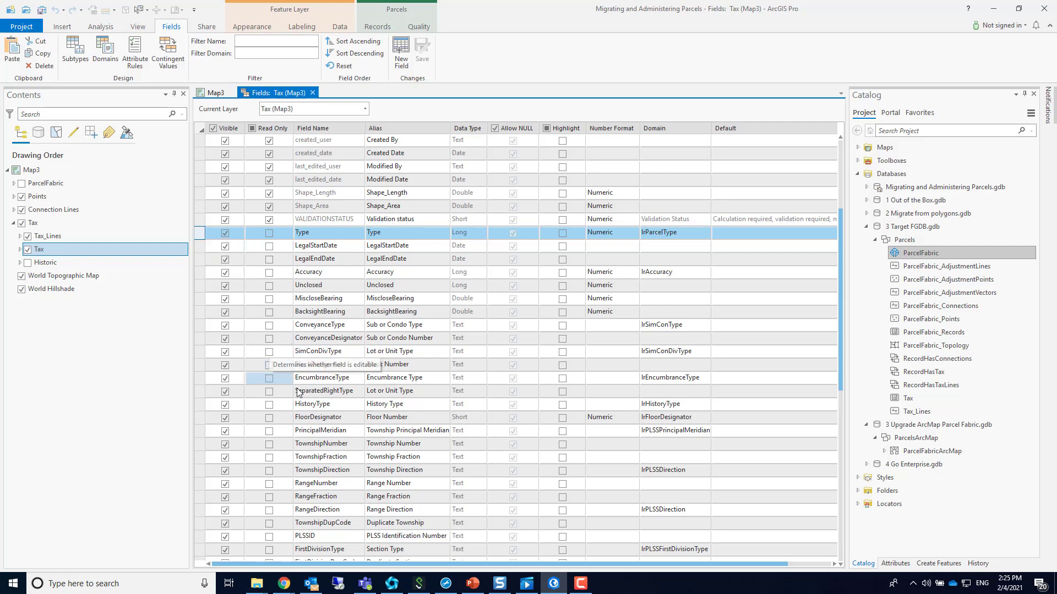
{"action": "left_click_drag", "start_coordinate": [309, 285], "coordinate": [318, 317]}
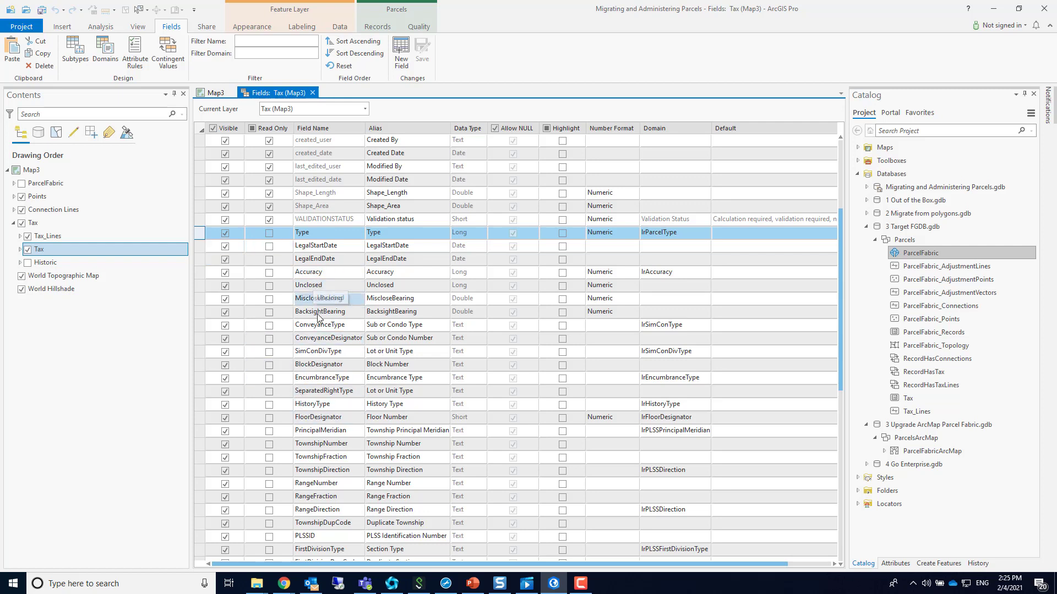
{"action": "scroll", "coordinate": [335, 421], "scroll_direction": "down", "scroll_amount": 1}
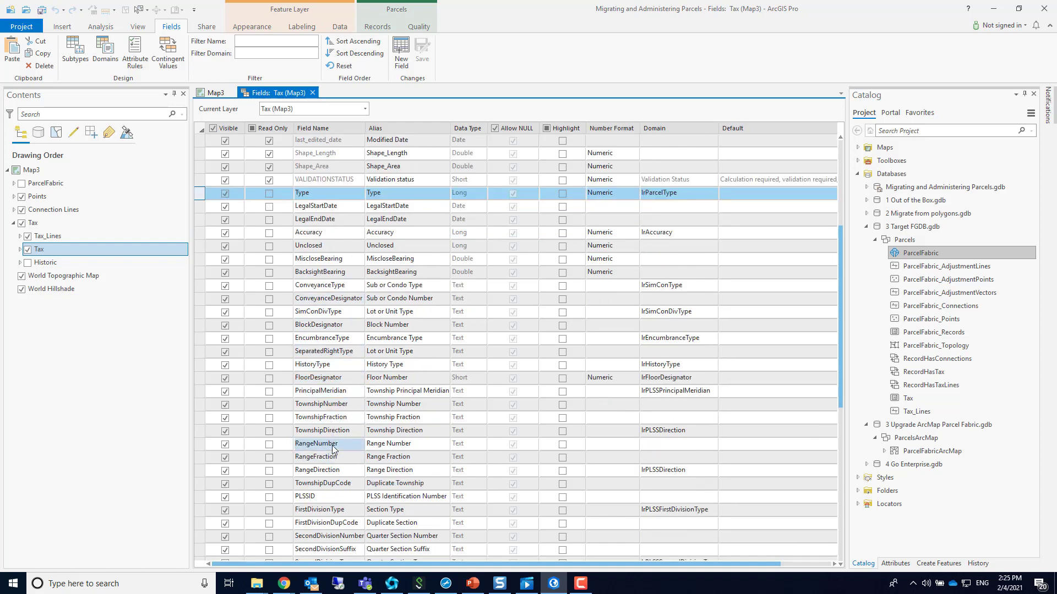
{"action": "scroll", "coordinate": [330, 446], "scroll_direction": "down", "scroll_amount": 4}
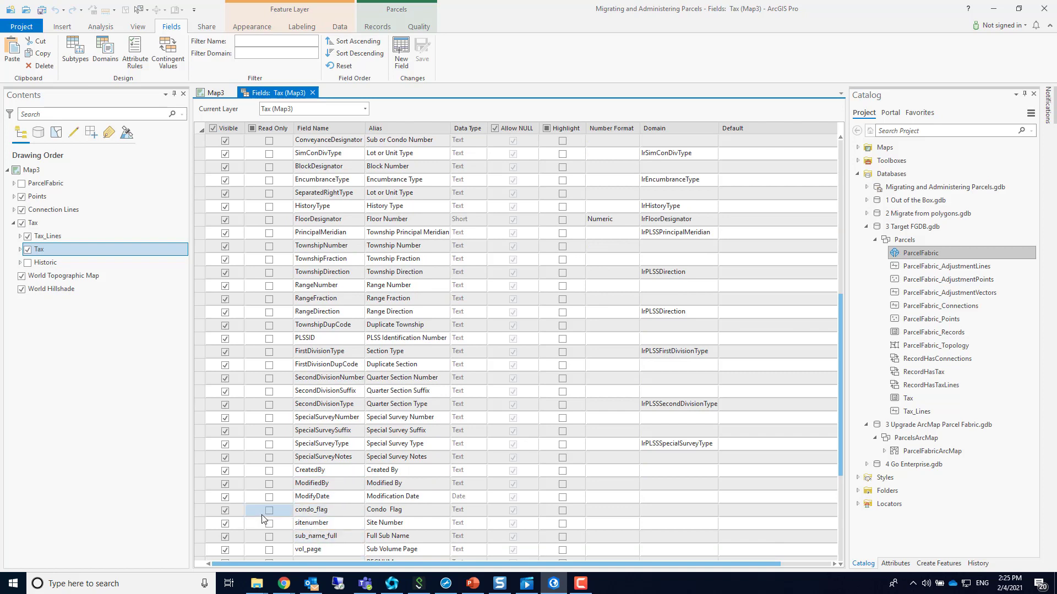
{"action": "left_click", "coordinate": [202, 498], "text": "shift"}
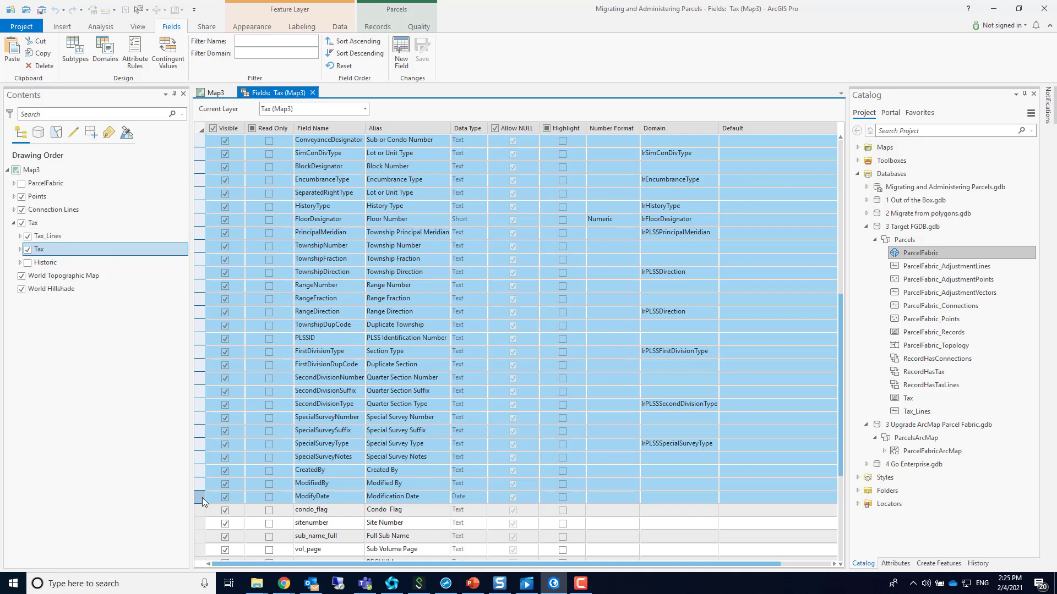
{"action": "key", "text": "Delete"}
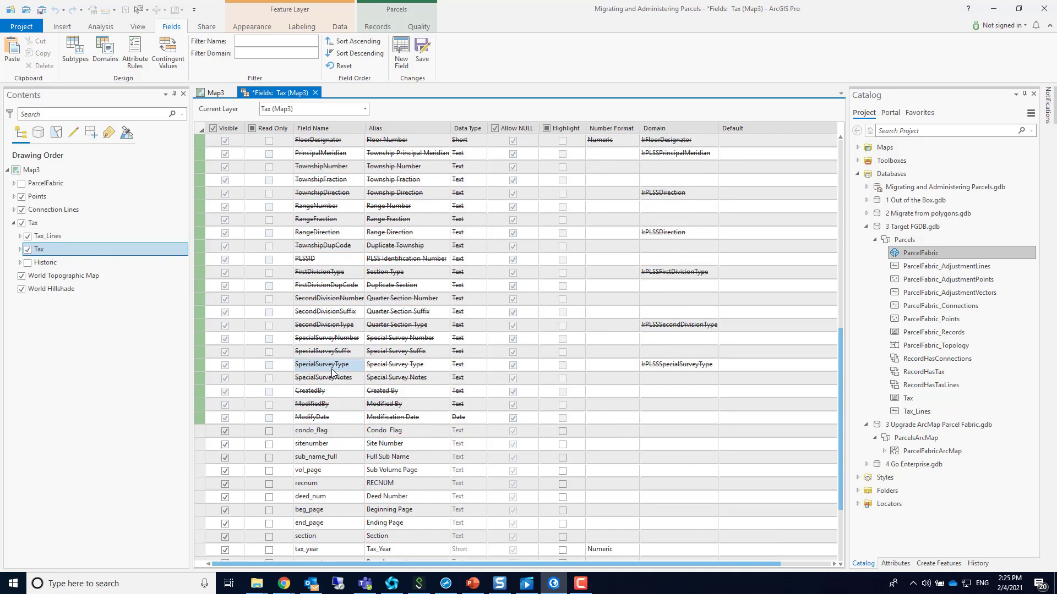
Mark the OriginalFeatureOID and OriginalStatedArea fields of the Tax layer for deletion
{"action": "scroll", "coordinate": [332, 368], "scroll_direction": "down", "scroll_amount": 5}
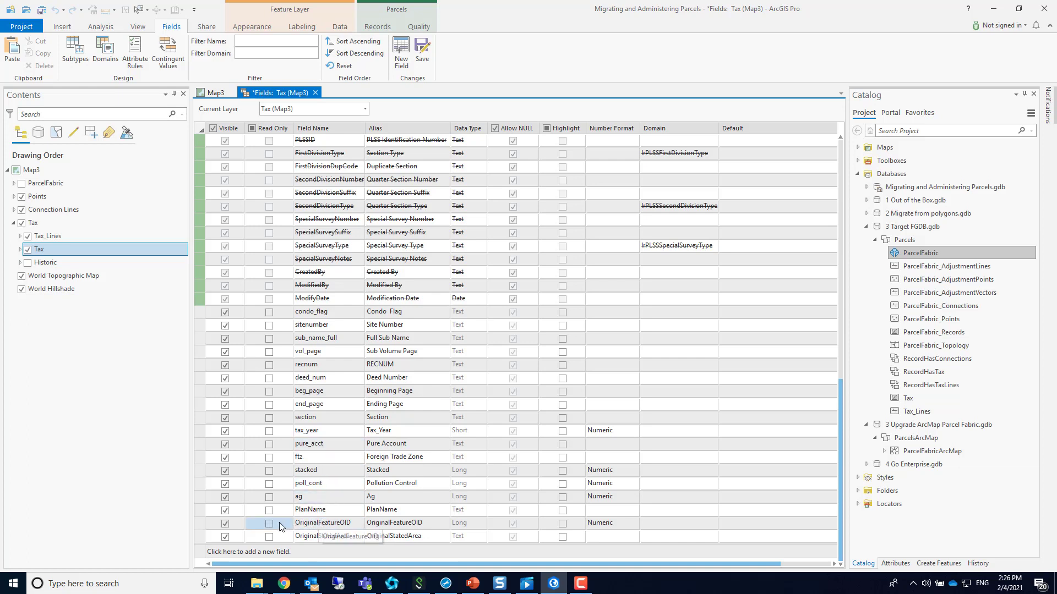
{"action": "left_click", "coordinate": [225, 537]}
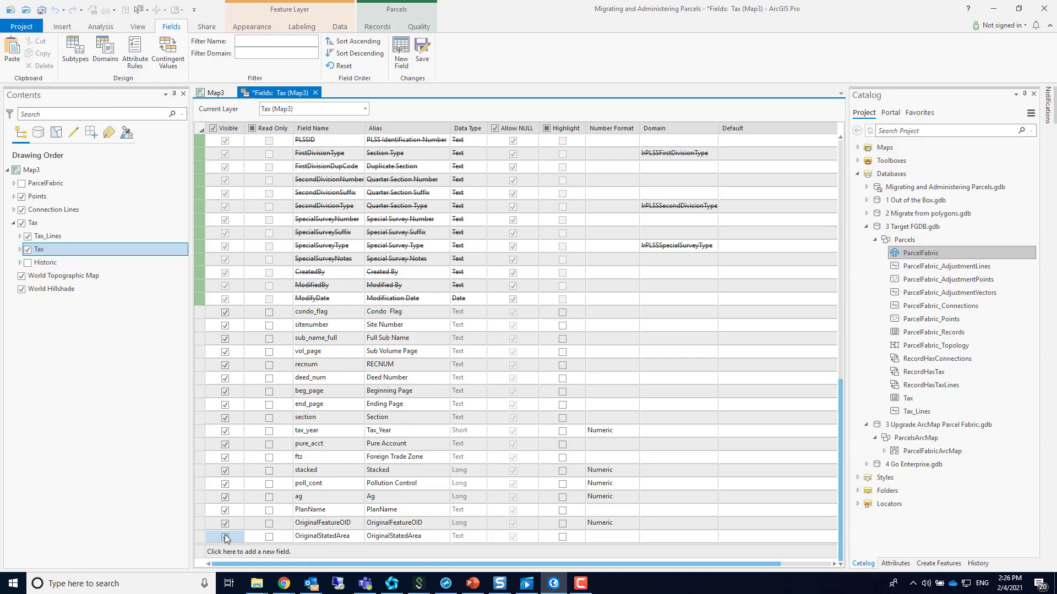
{"action": "left_click", "coordinate": [199, 523]}
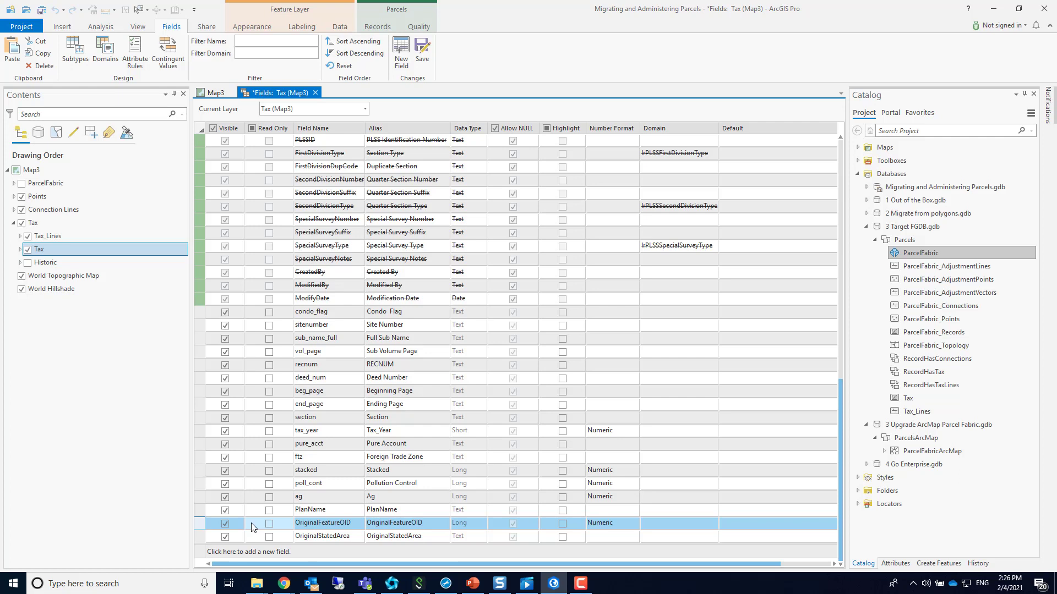
{"action": "key", "text": "Delete"}
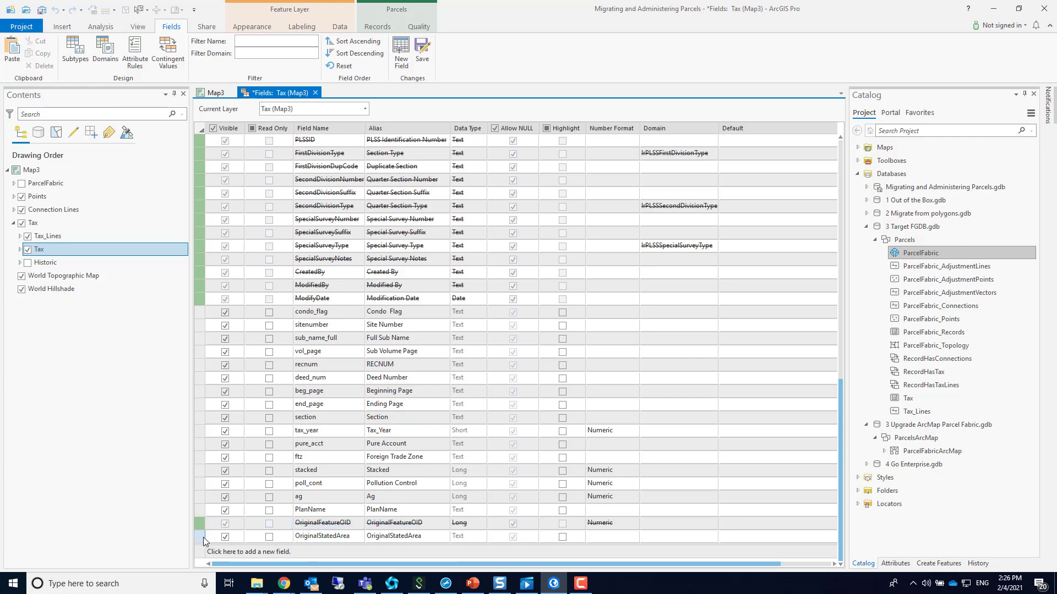
{"action": "left_click", "coordinate": [200, 537]}
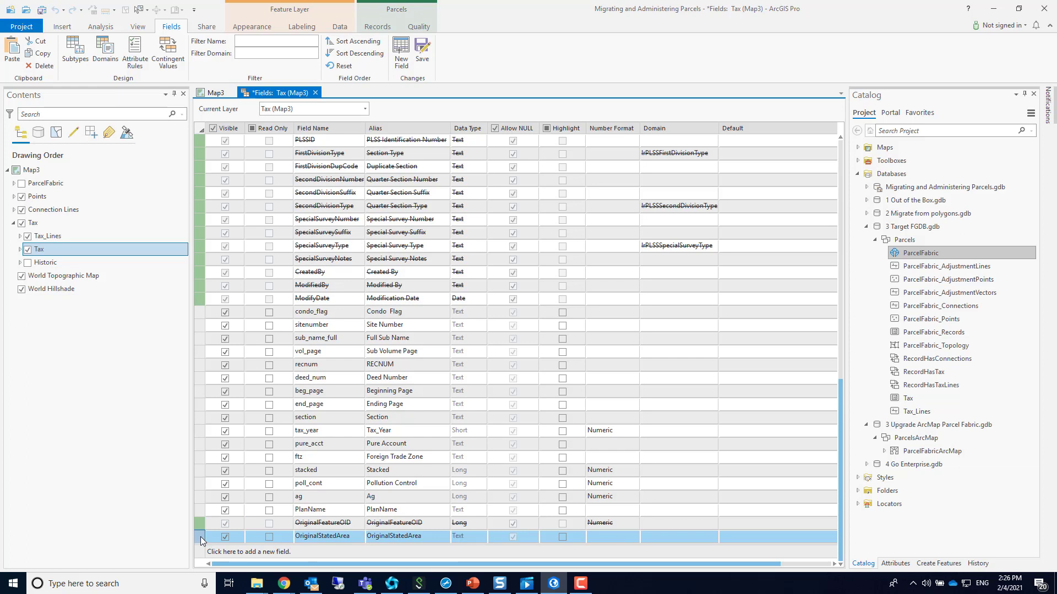
{"action": "key", "text": "Delete"}
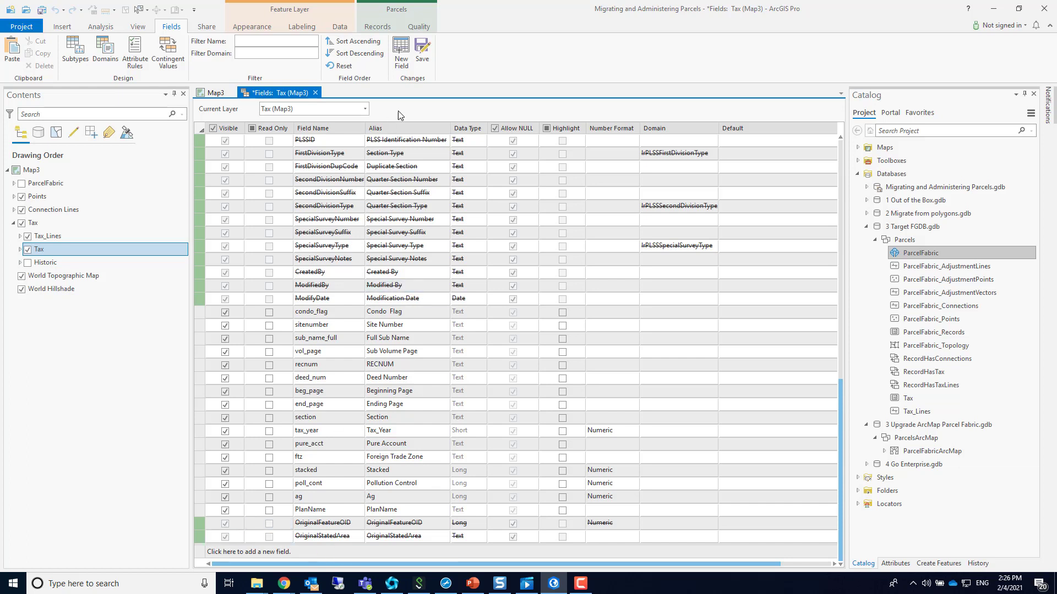
Save the Tax field deletions, then open the Tax polygon layer's attribute table and enlarge it
{"action": "left_click", "coordinate": [422, 52]}
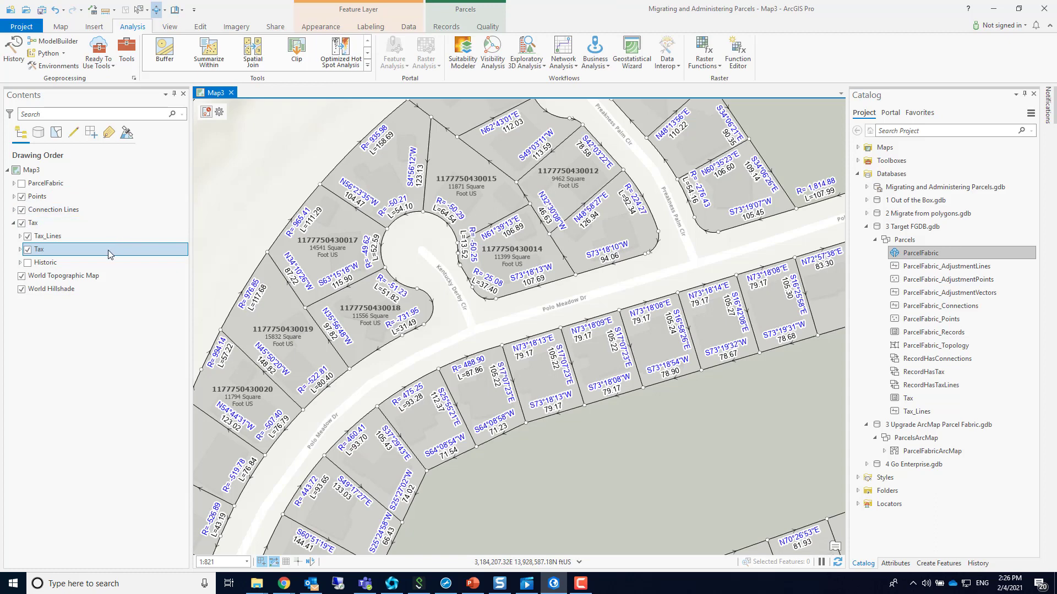
{"action": "right_click", "coordinate": [108, 250]}
{"action": "left_click", "coordinate": [134, 268]}
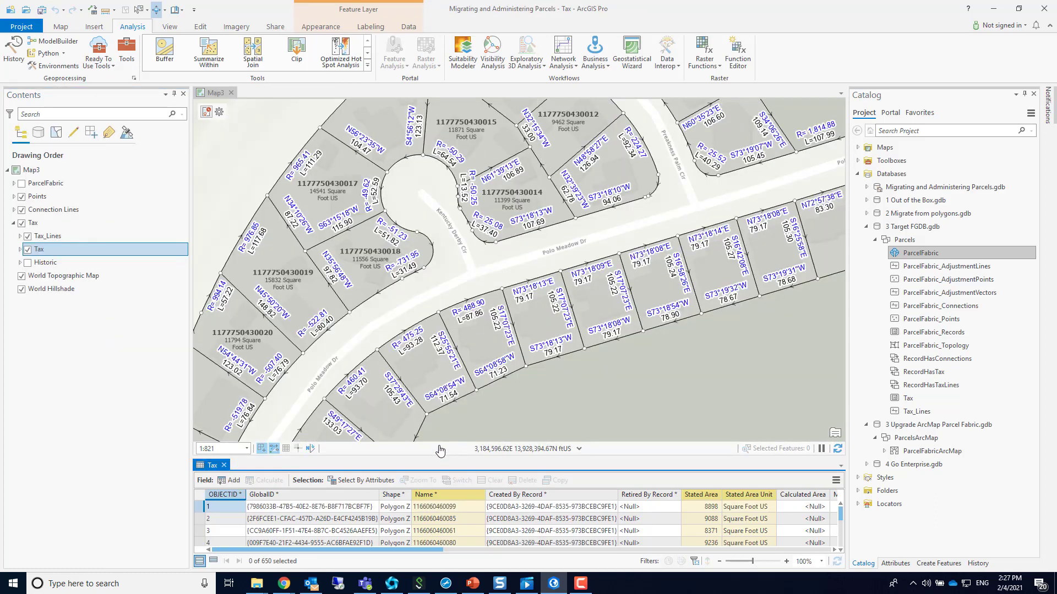
{"action": "left_click_drag", "start_coordinate": [440, 457], "coordinate": [468, 294]}
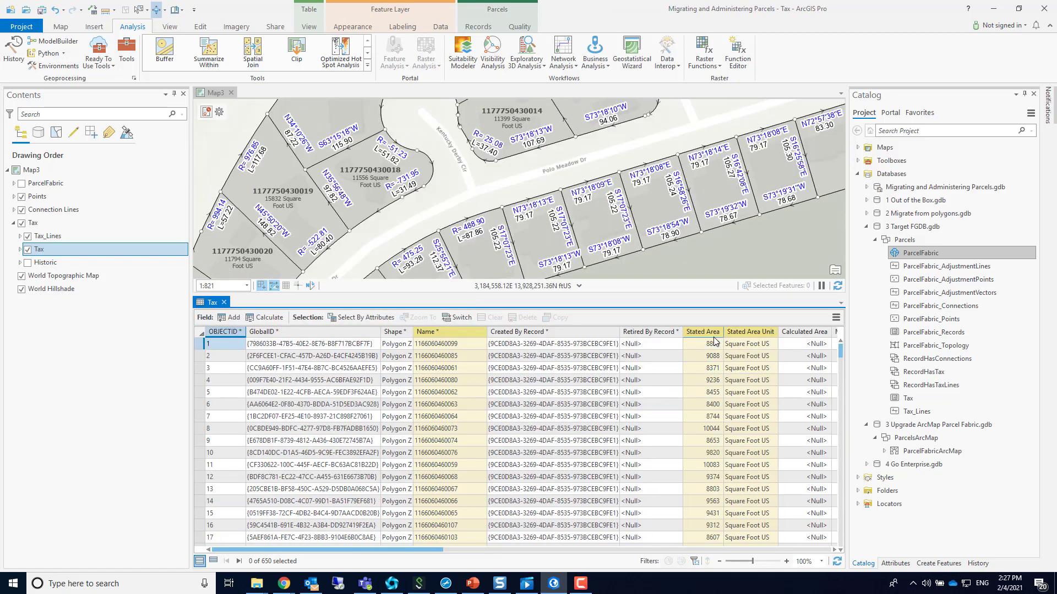
Examine the available unit choices for the first Tax record's Stated Area Unit
{"action": "left_click", "coordinate": [747, 349]}
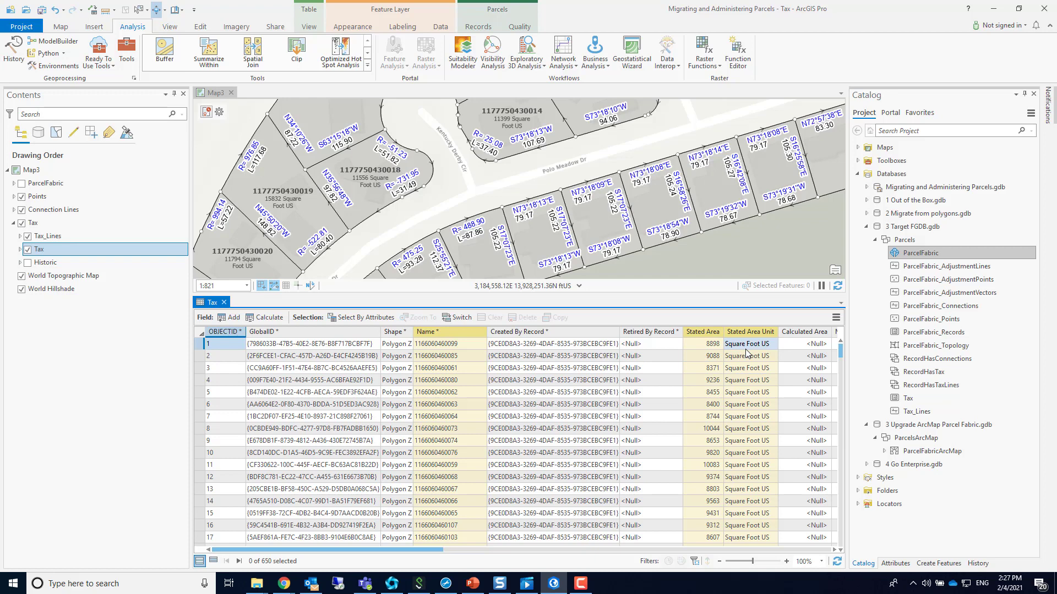
{"action": "left_click", "coordinate": [747, 350]}
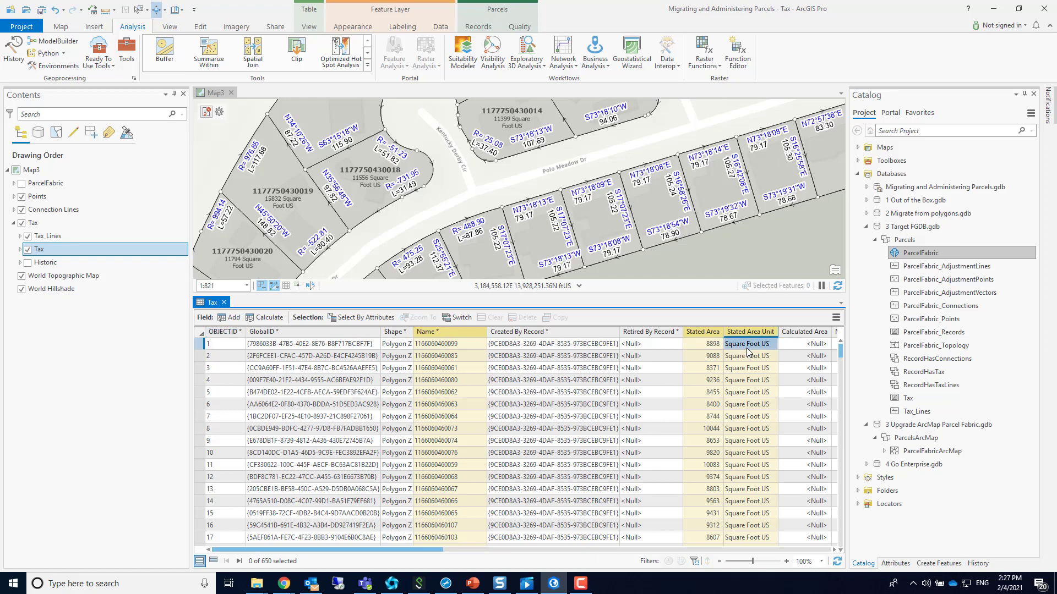
{"action": "left_click", "coordinate": [748, 350]}
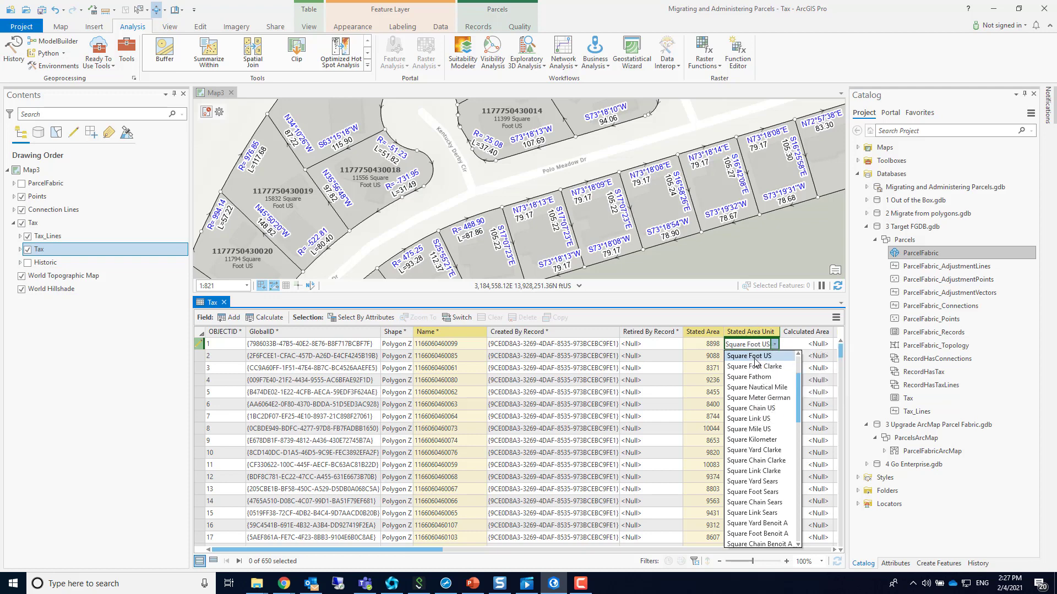
Hide the domain and subtype descriptions in the Tax table to view the stated area unit codes, then show the descriptions again
{"action": "left_click", "coordinate": [837, 319]}
{"action": "left_click", "coordinate": [836, 319]}
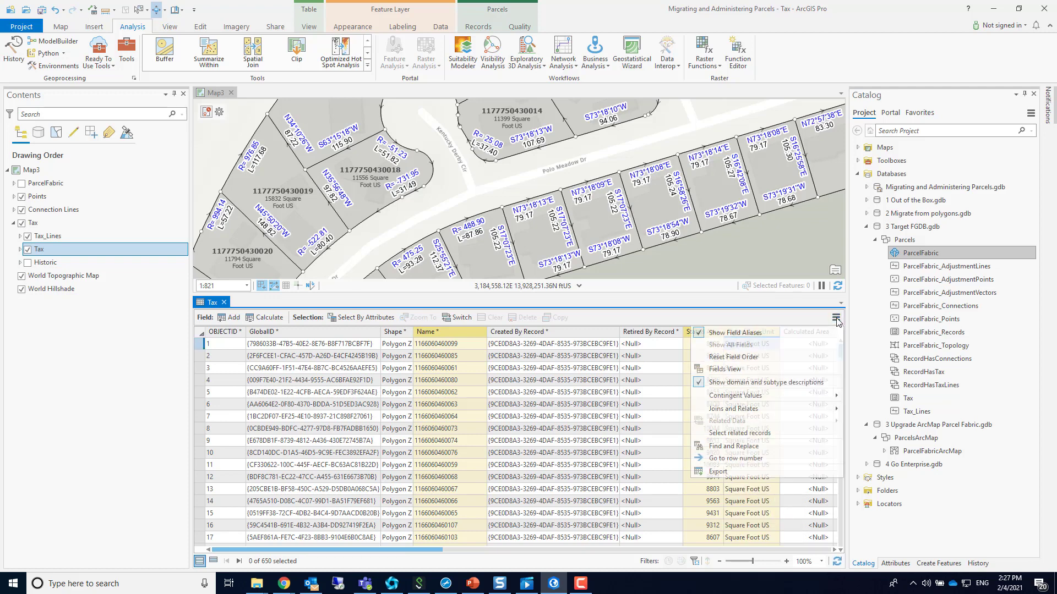
{"action": "left_click", "coordinate": [751, 381]}
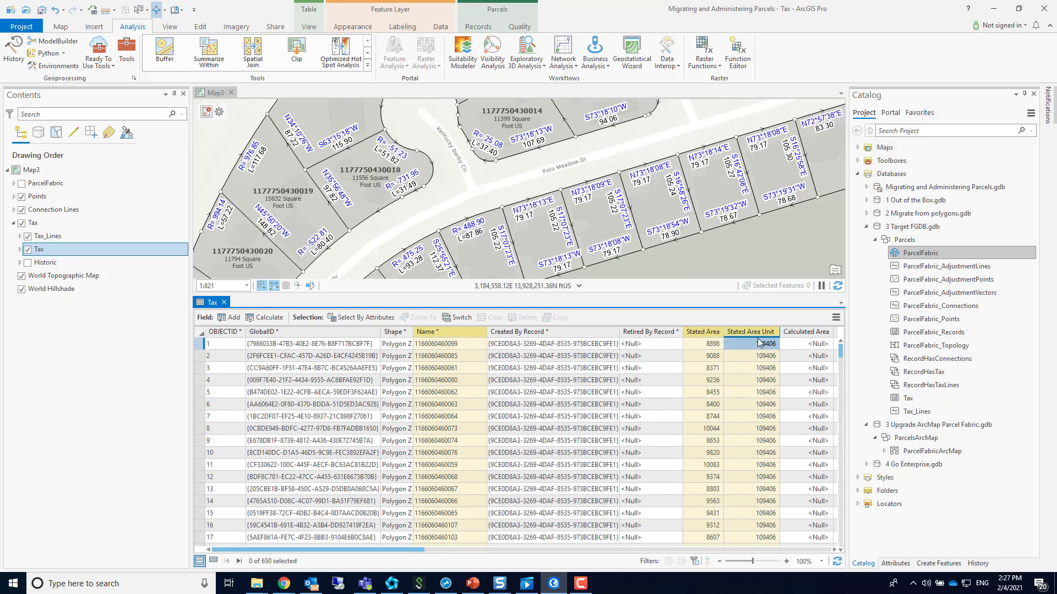
{"action": "left_click", "coordinate": [837, 319]}
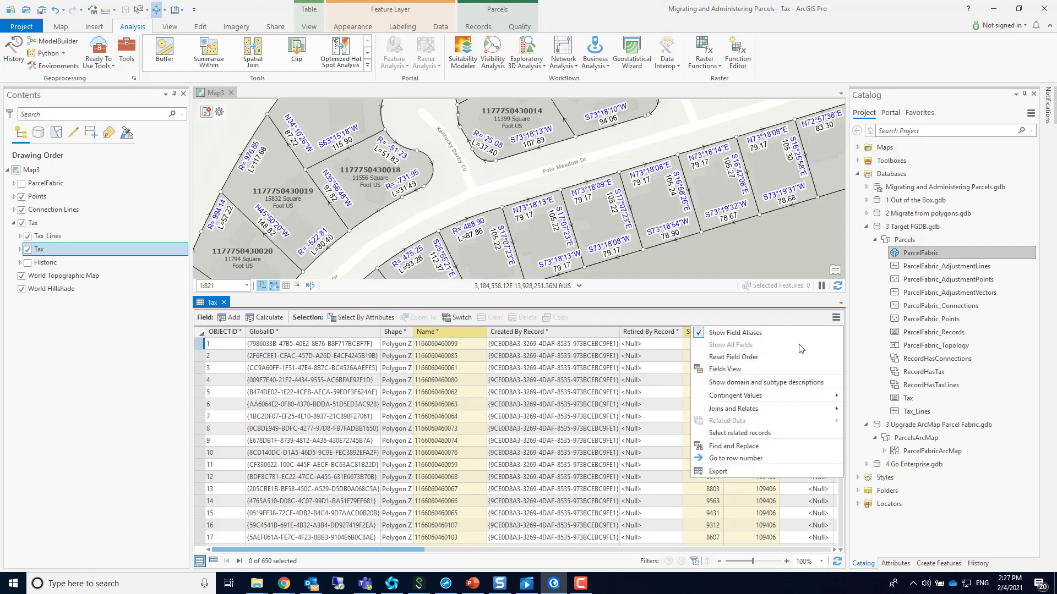
{"action": "left_click", "coordinate": [769, 383]}
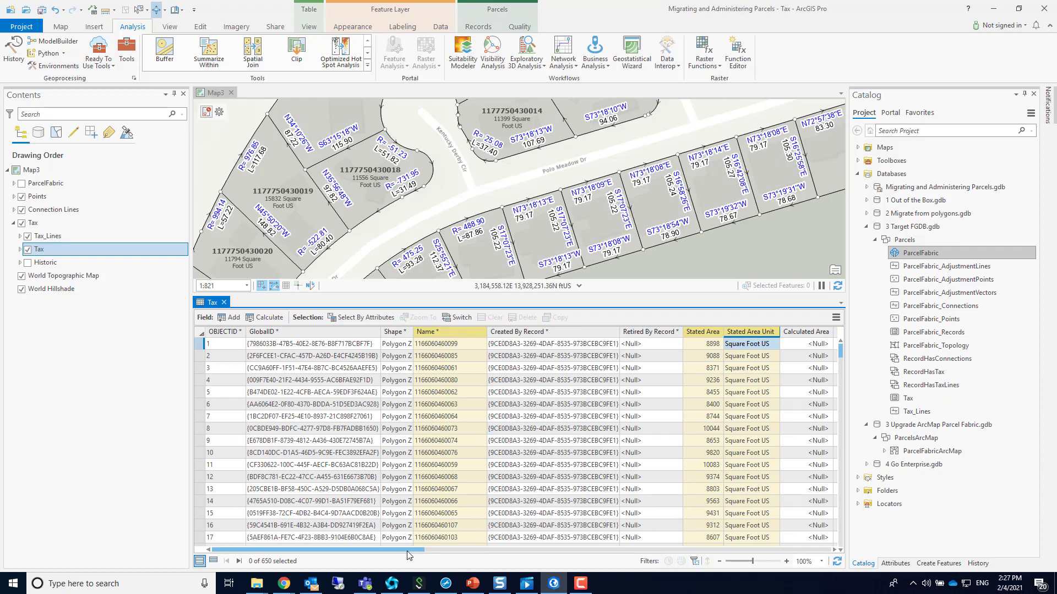
Review the remaining Tax table fields through PlanName and close the table
{"action": "left_click_drag", "start_coordinate": [408, 551], "coordinate": [415, 551]}
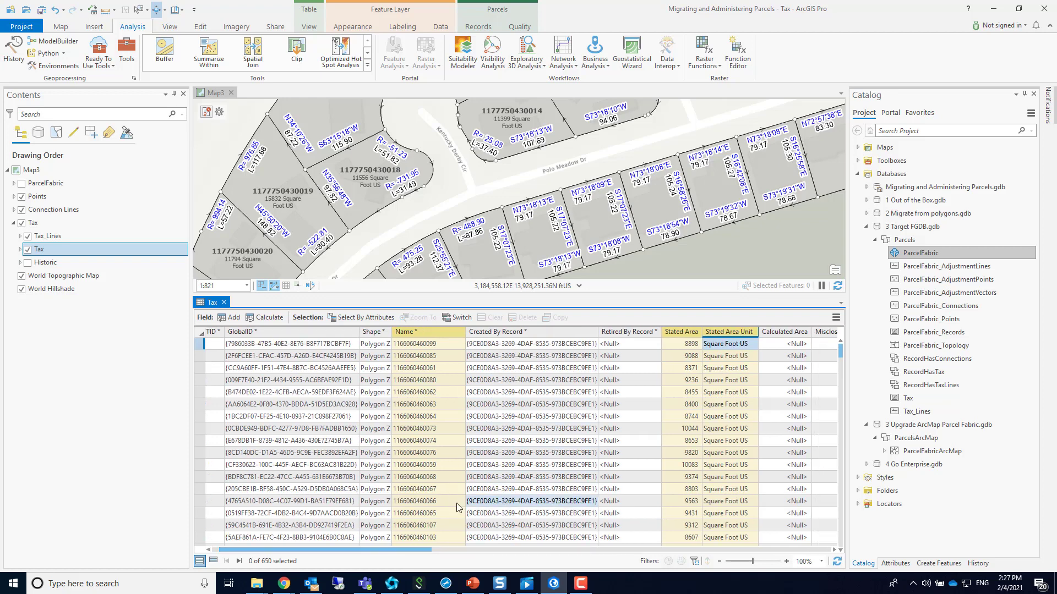
{"action": "left_click_drag", "start_coordinate": [431, 551], "coordinate": [820, 541]}
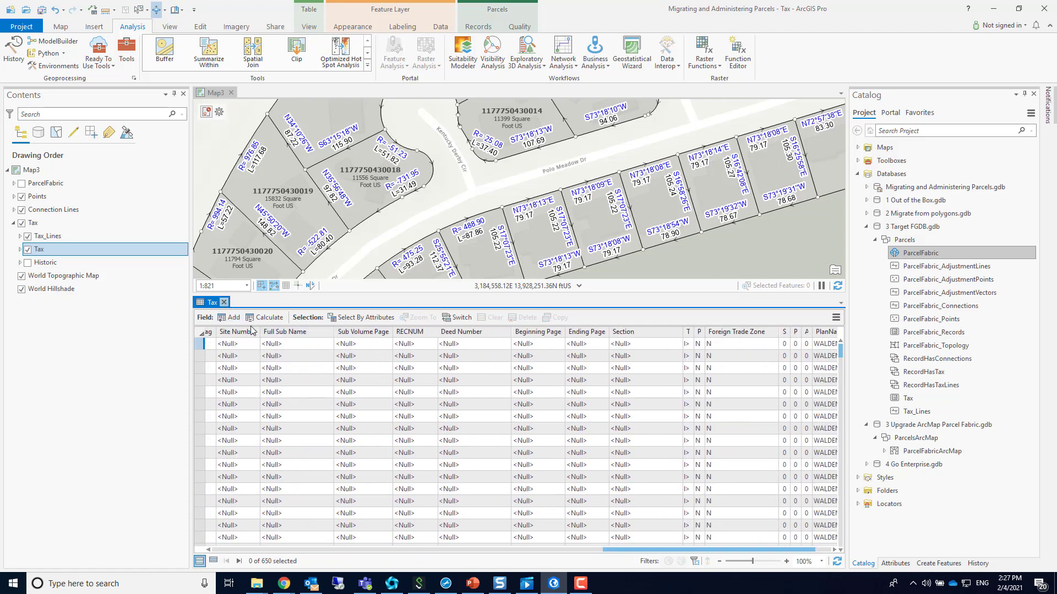
{"action": "left_click", "coordinate": [224, 302]}
Open the attribute table of the parcel fabric's Records layer and widen the Name column to show full record names
{"action": "left_click", "coordinate": [14, 184]}
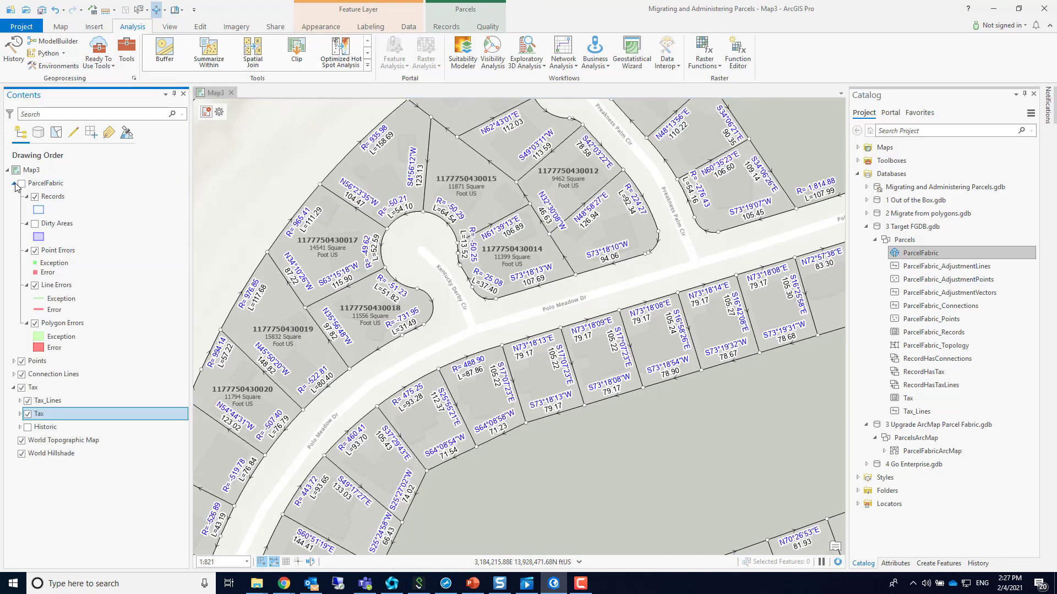
{"action": "right_click", "coordinate": [51, 197]}
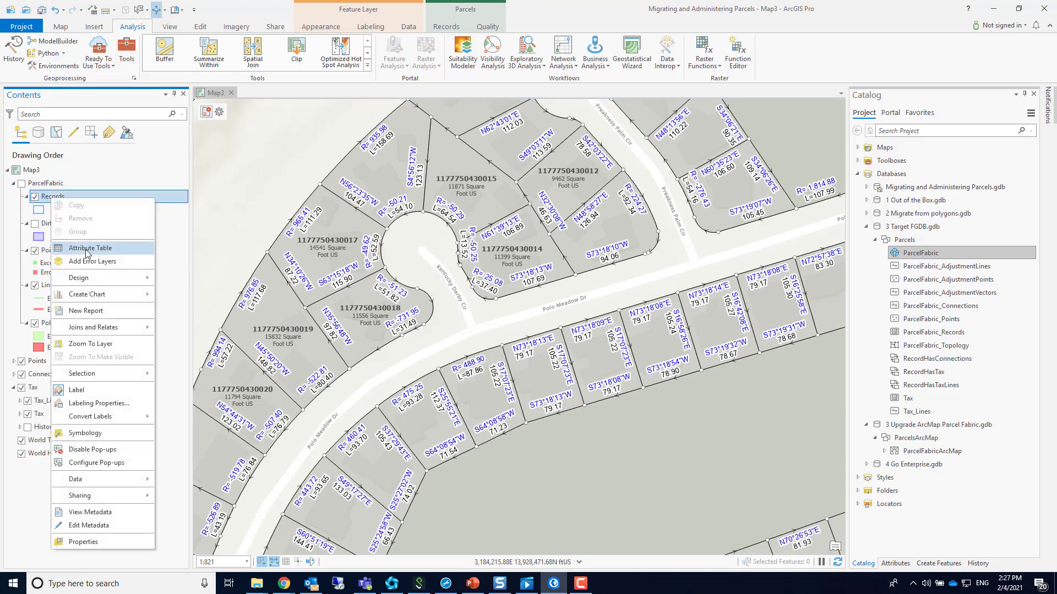
{"action": "left_click", "coordinate": [88, 248]}
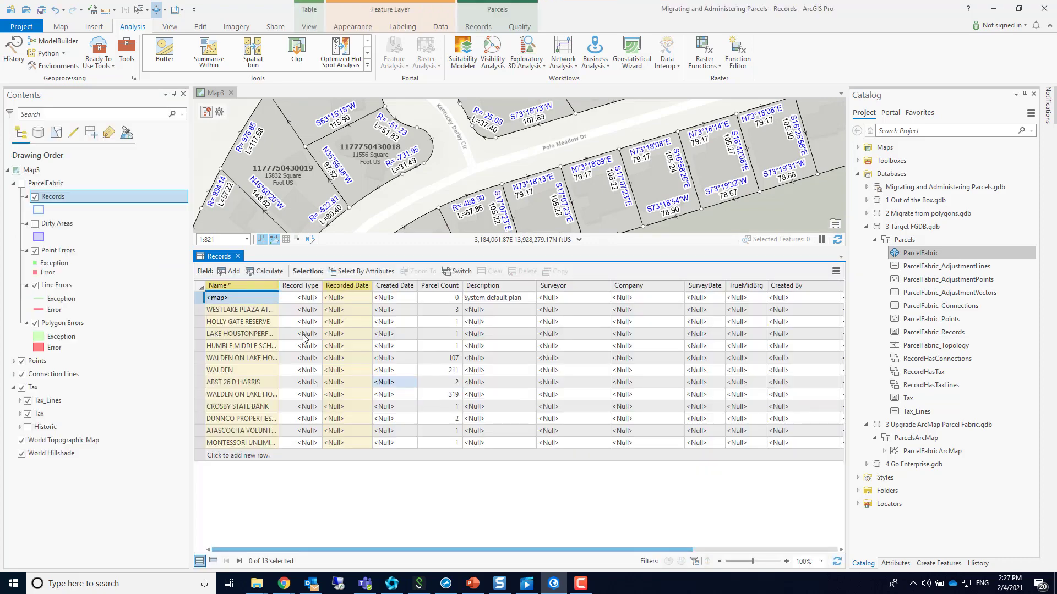
{"action": "left_click_drag", "start_coordinate": [279, 285], "coordinate": [334, 285]}
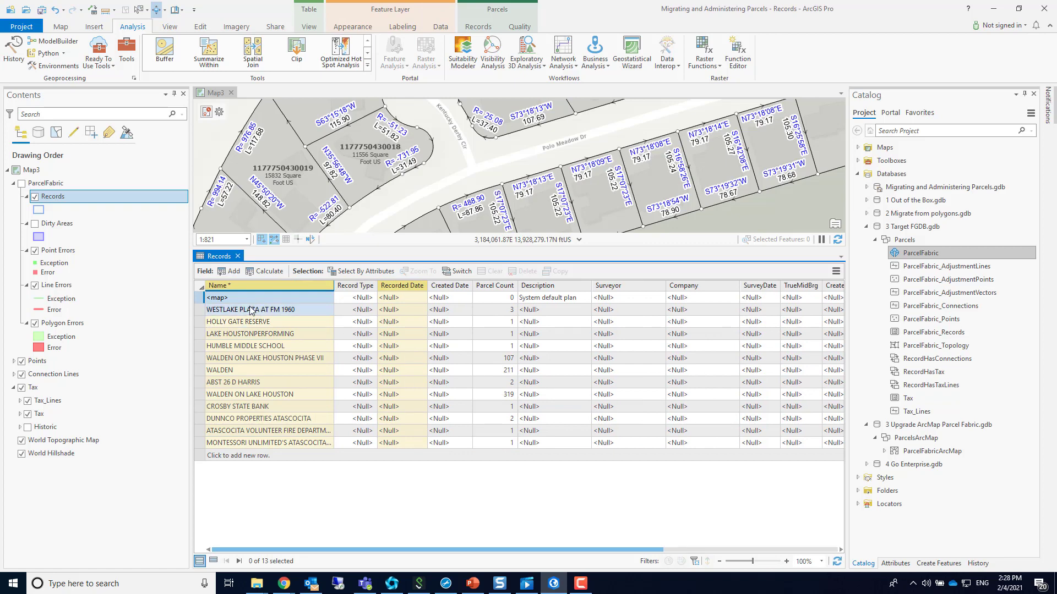
Select the <map> record, review the remaining Records fields, then close the table and collapse the ParcelFabric group
{"action": "left_click", "coordinate": [199, 297]}
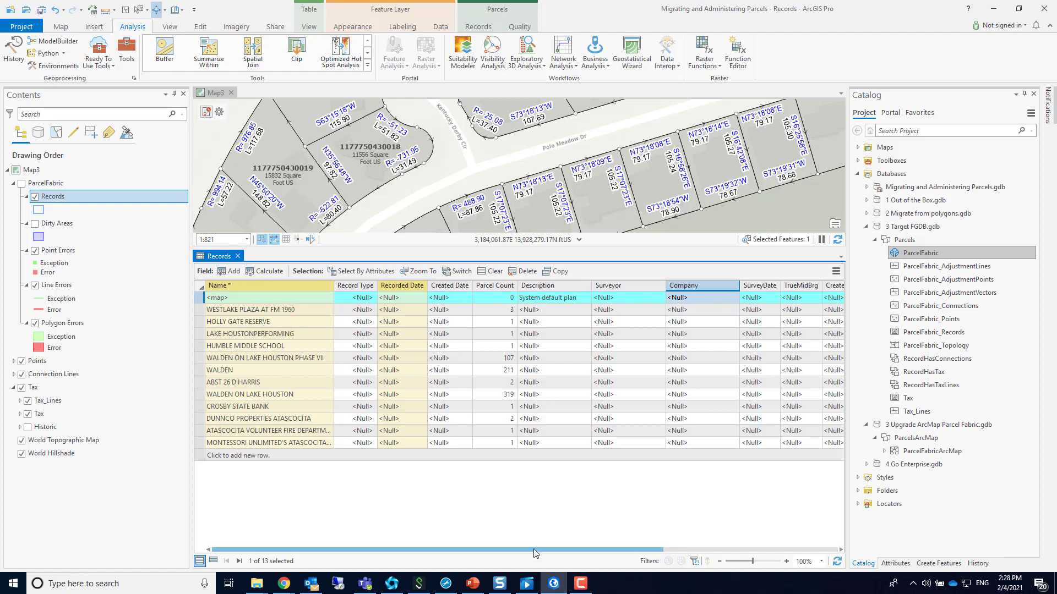
{"action": "left_click_drag", "start_coordinate": [536, 551], "coordinate": [728, 544]}
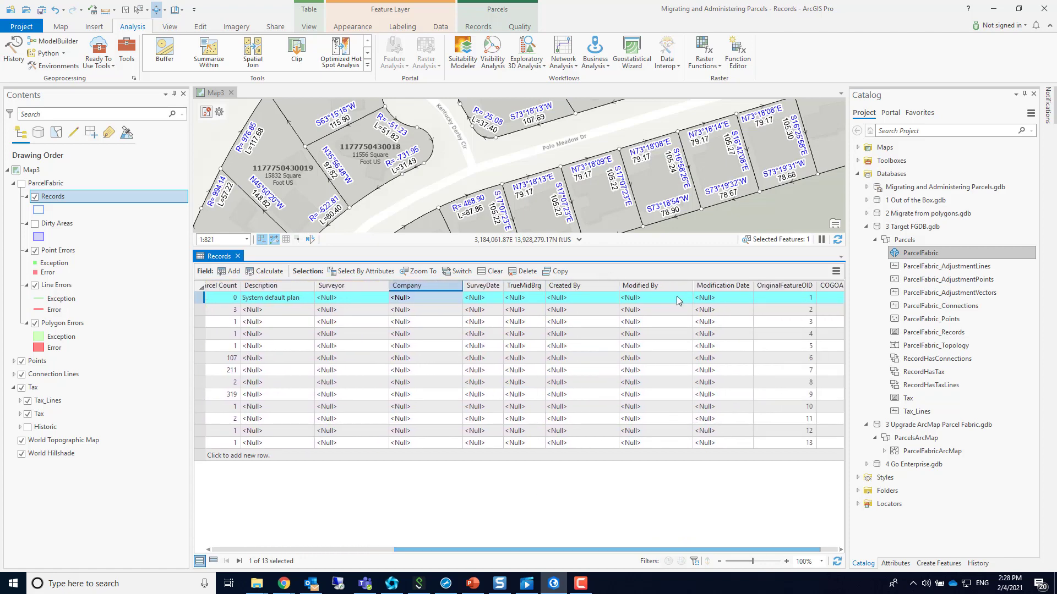
{"action": "left_click", "coordinate": [238, 256]}
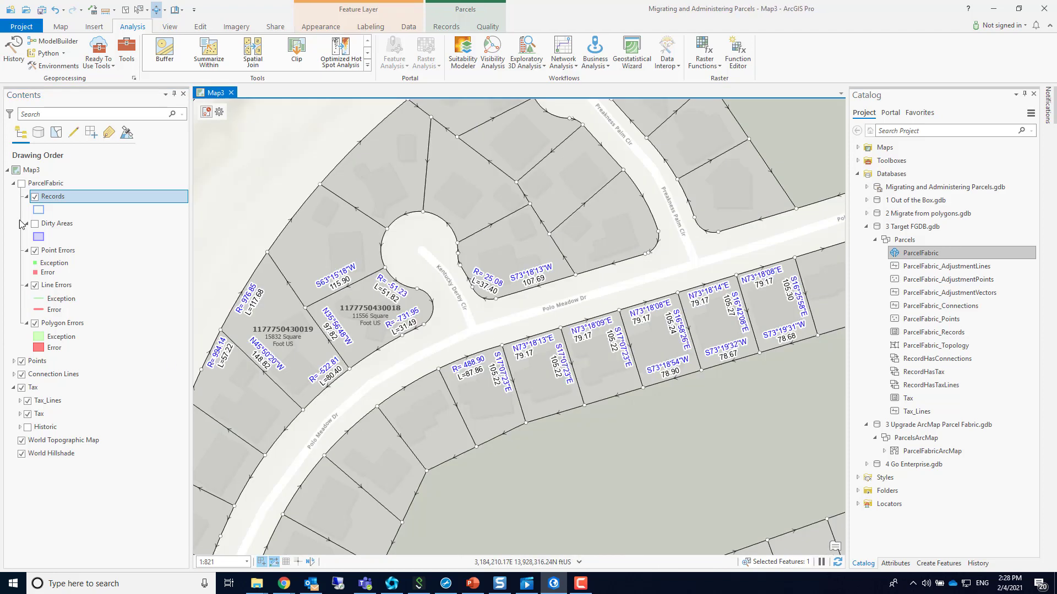
{"action": "left_click", "coordinate": [14, 183]}
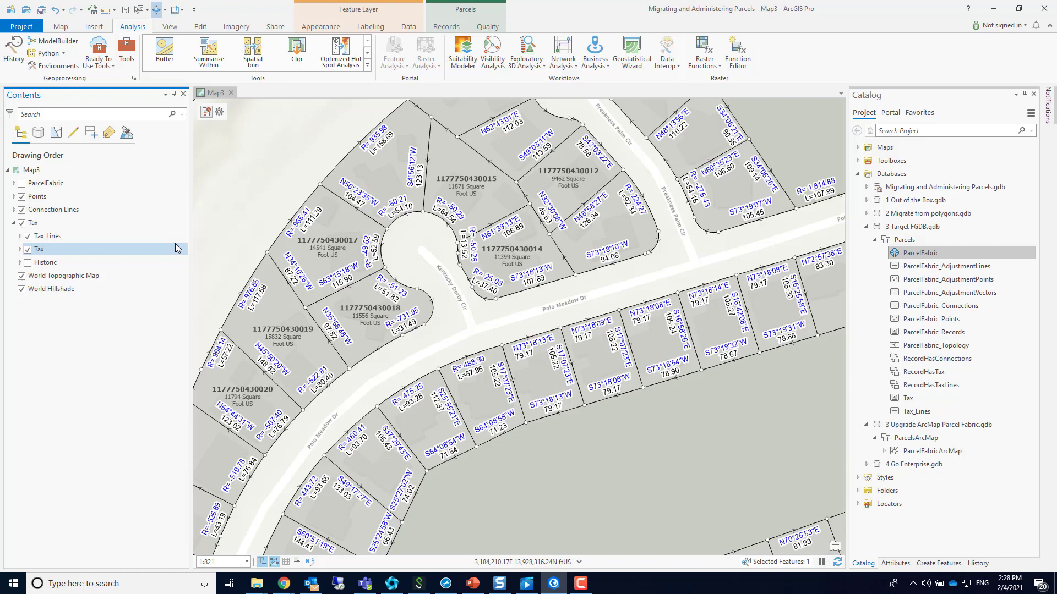
Open the project's unit options and examine the Distance Units settings
{"action": "left_click", "coordinate": [20, 27]}
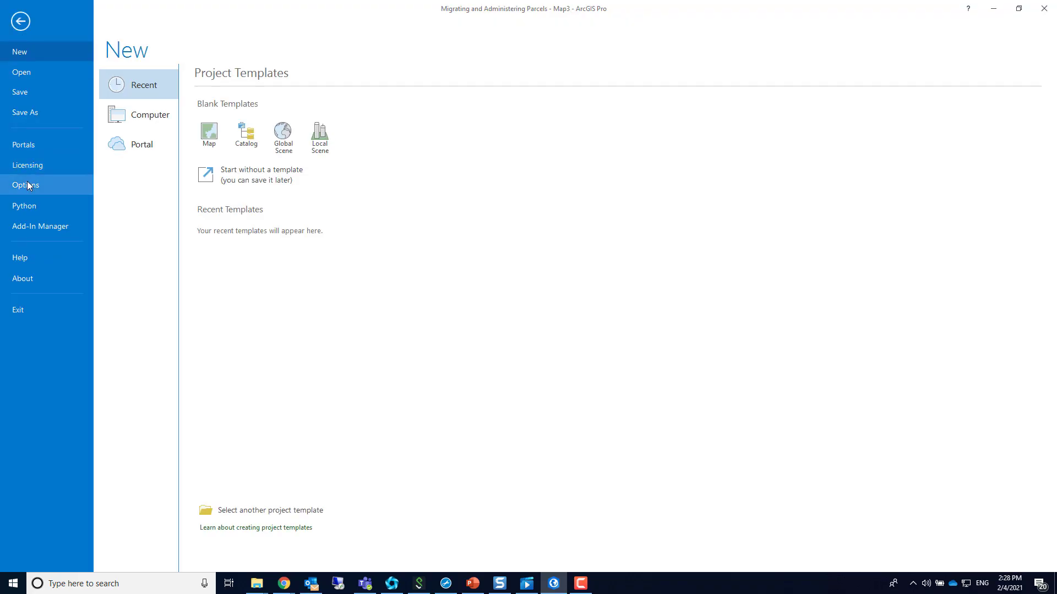
{"action": "left_click", "coordinate": [28, 185]}
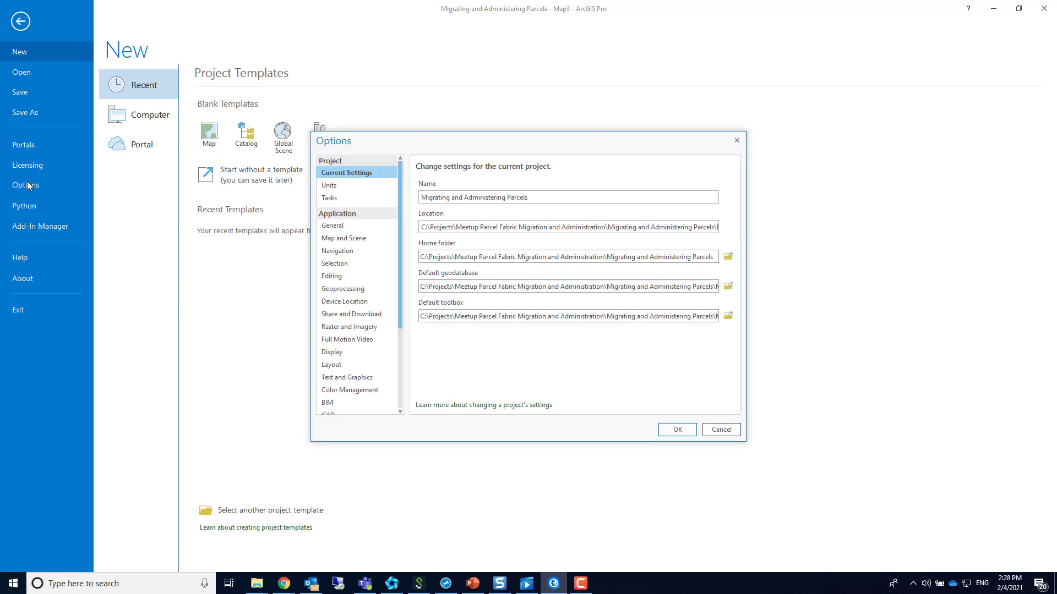
{"action": "left_click", "coordinate": [341, 186]}
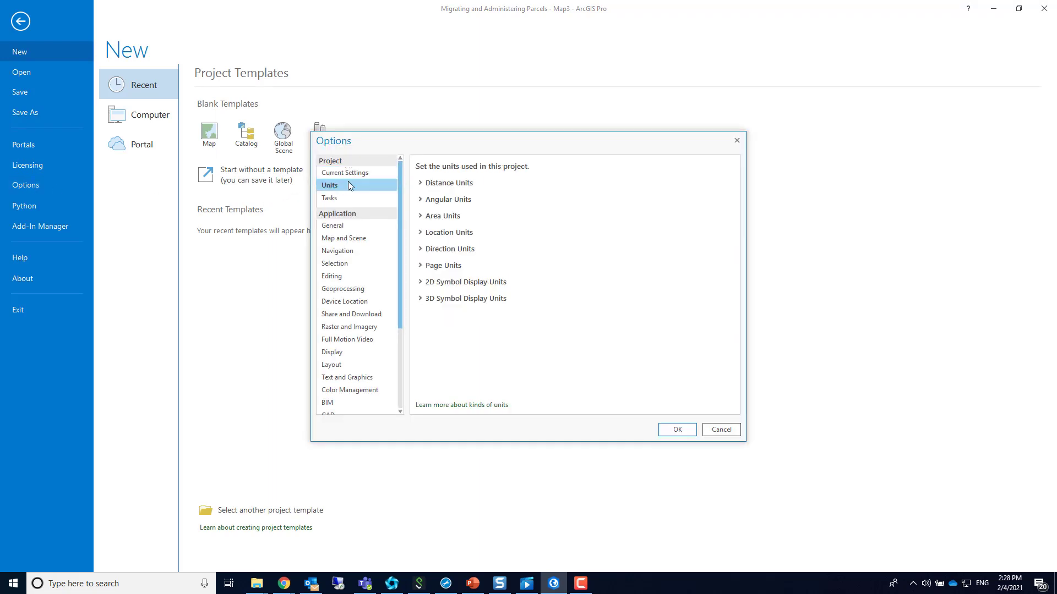
{"action": "left_click", "coordinate": [423, 184]}
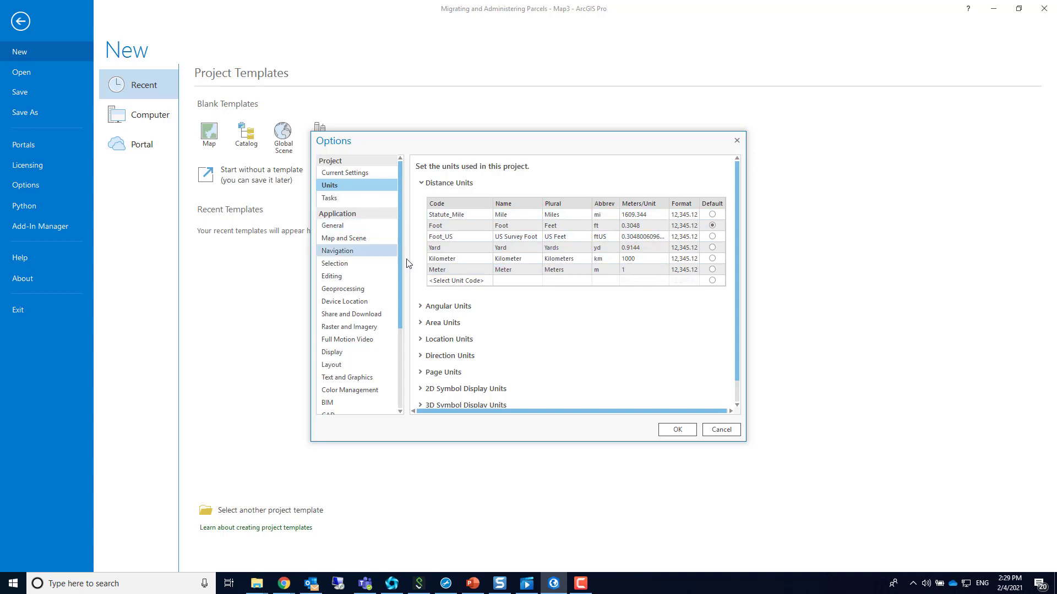
Examine the project's Area Units, comparing the square foot and US square foot entries
{"action": "left_click", "coordinate": [422, 325]}
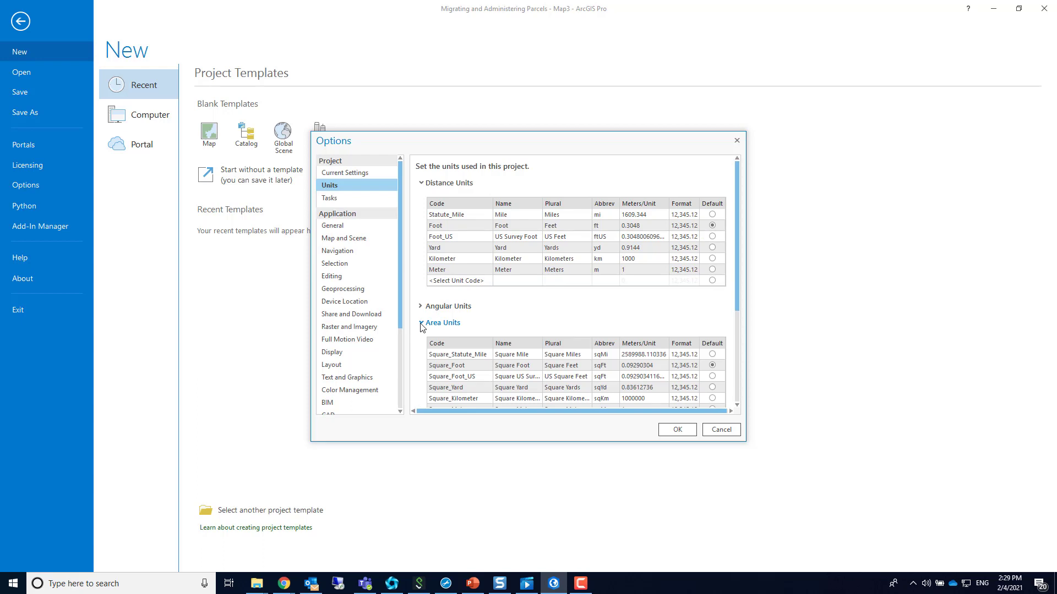
{"action": "scroll", "coordinate": [421, 327], "scroll_direction": "down", "scroll_amount": 3}
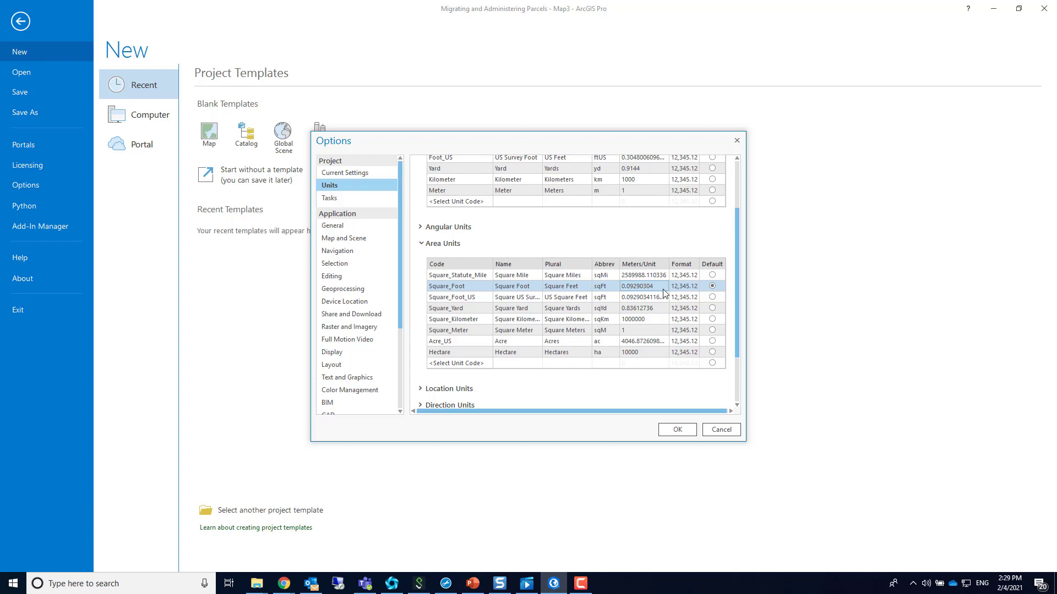
{"action": "left_click", "coordinate": [567, 298]}
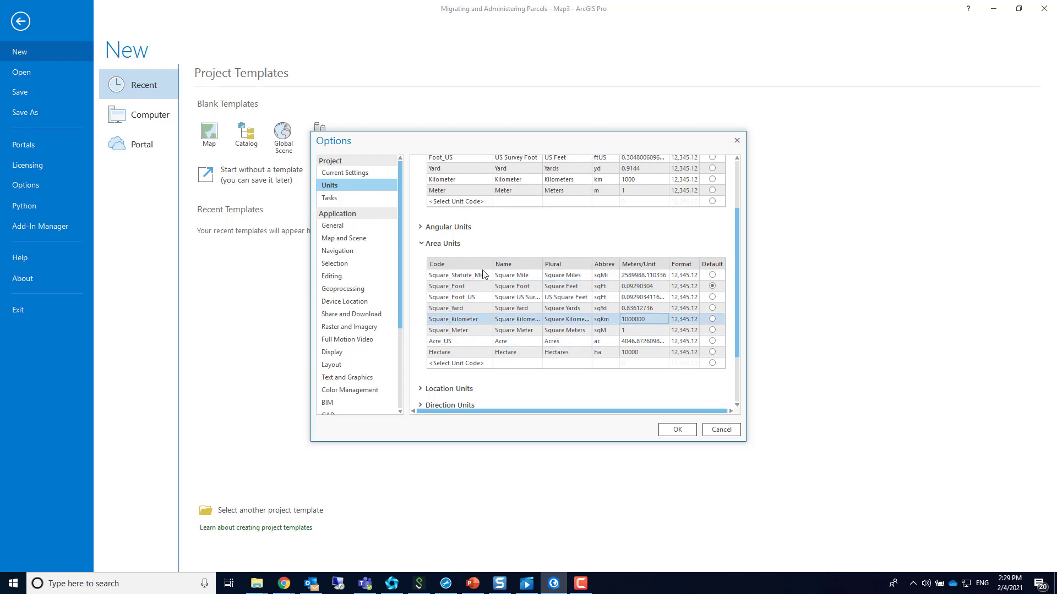
{"action": "left_click", "coordinate": [423, 244]}
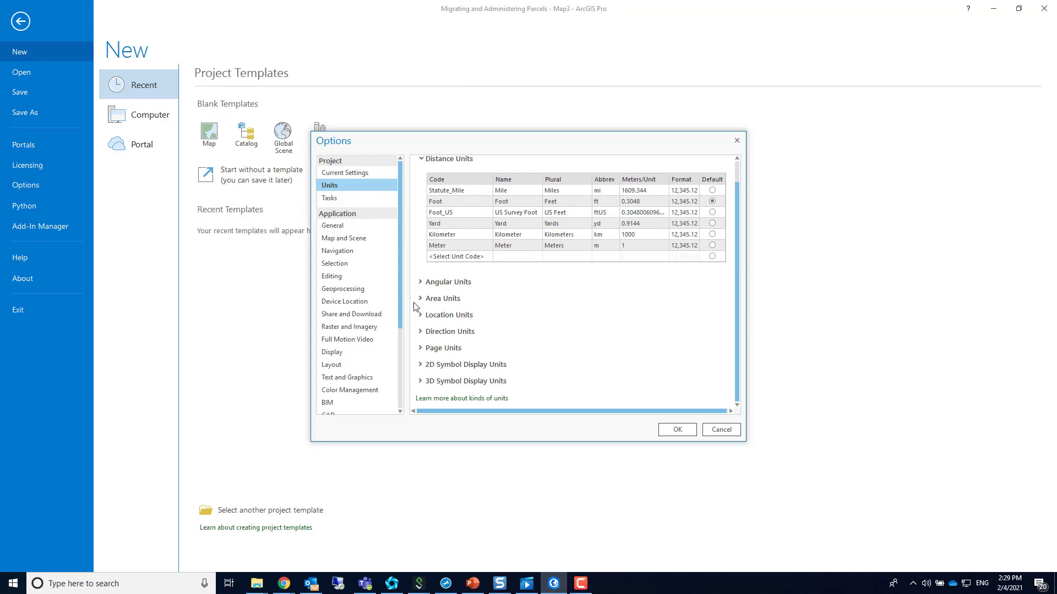
Examine the project's Direction Units and close the options without saving changes
{"action": "left_click", "coordinate": [421, 332]}
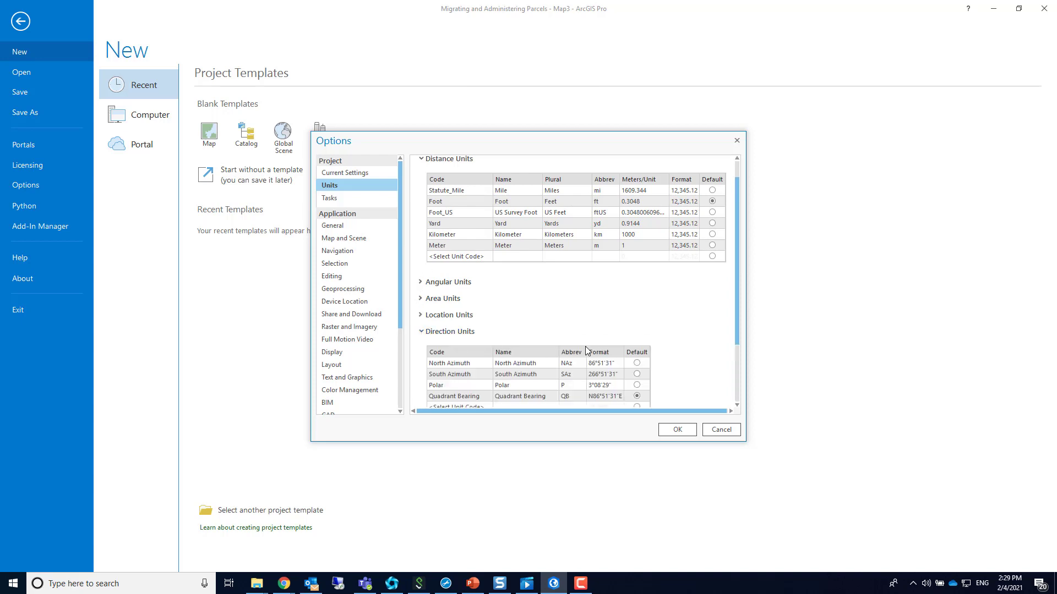
{"action": "scroll", "coordinate": [688, 292], "scroll_direction": "down", "scroll_amount": 1}
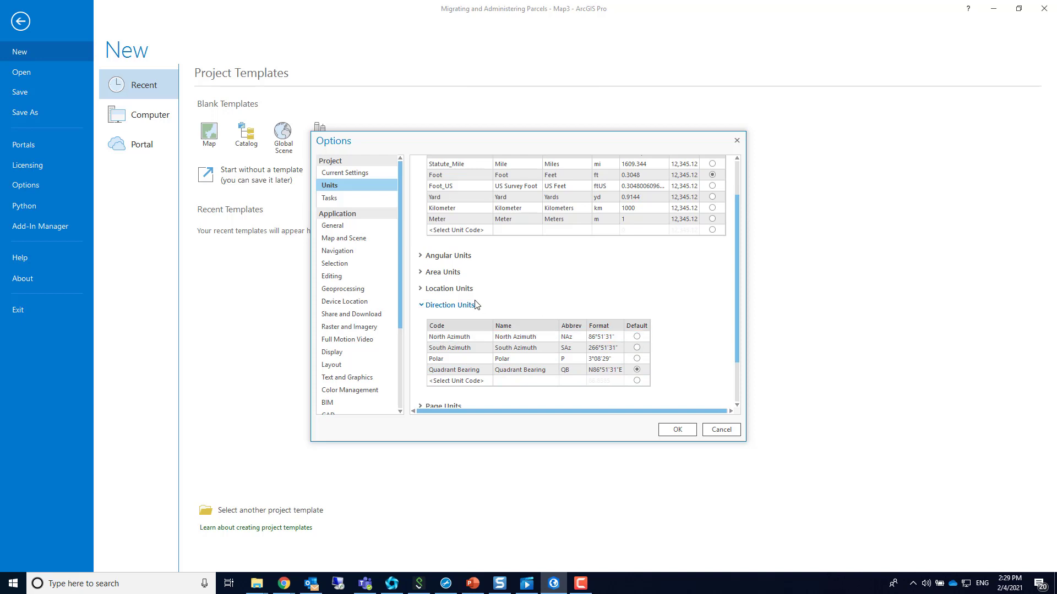
{"action": "left_click", "coordinate": [421, 306]}
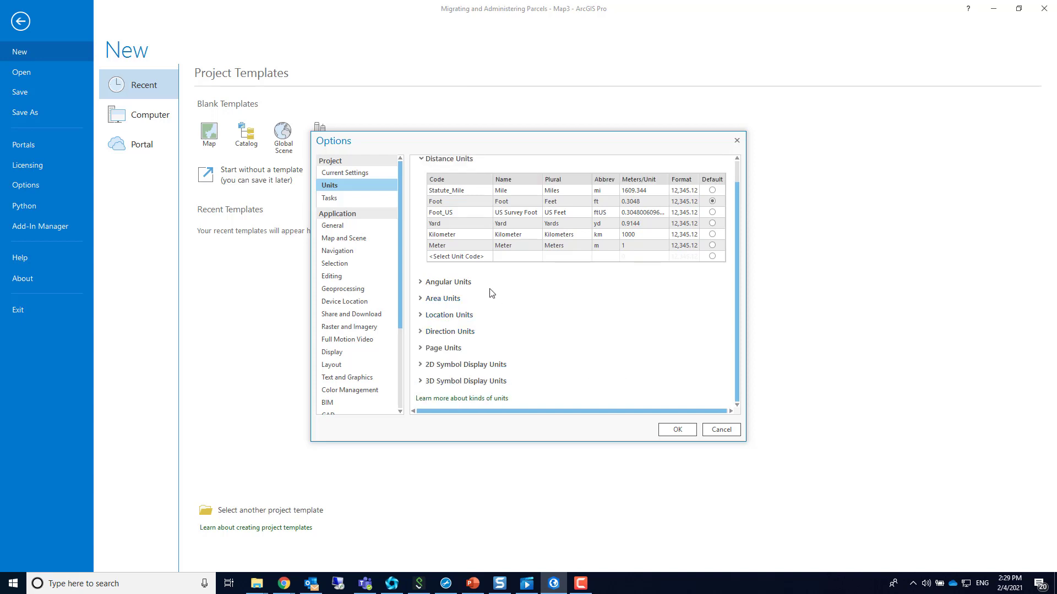
{"action": "left_click", "coordinate": [721, 431]}
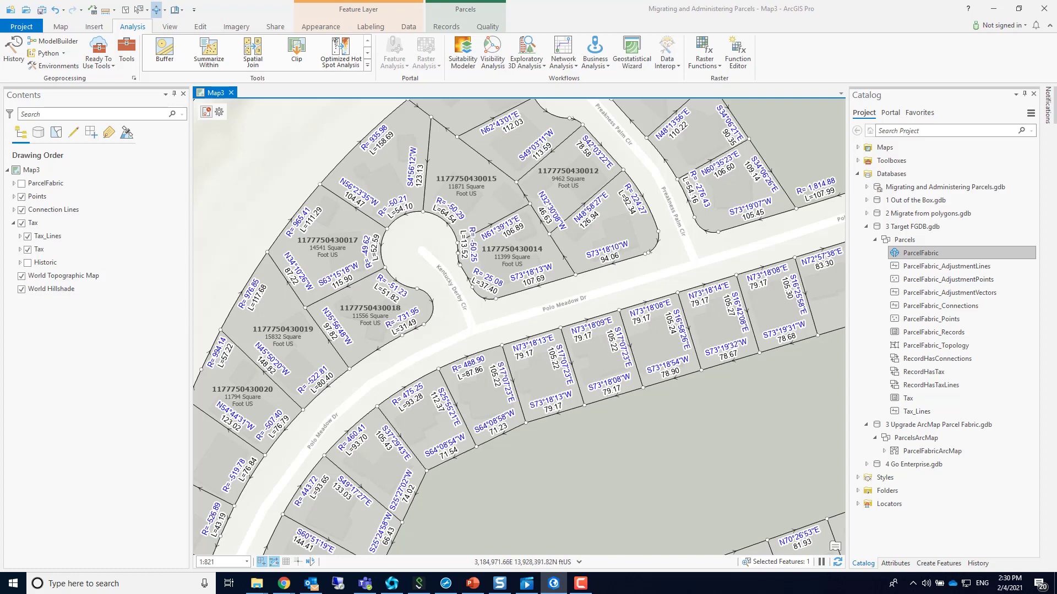
{"action": "key", "text": "alt+Tab"}
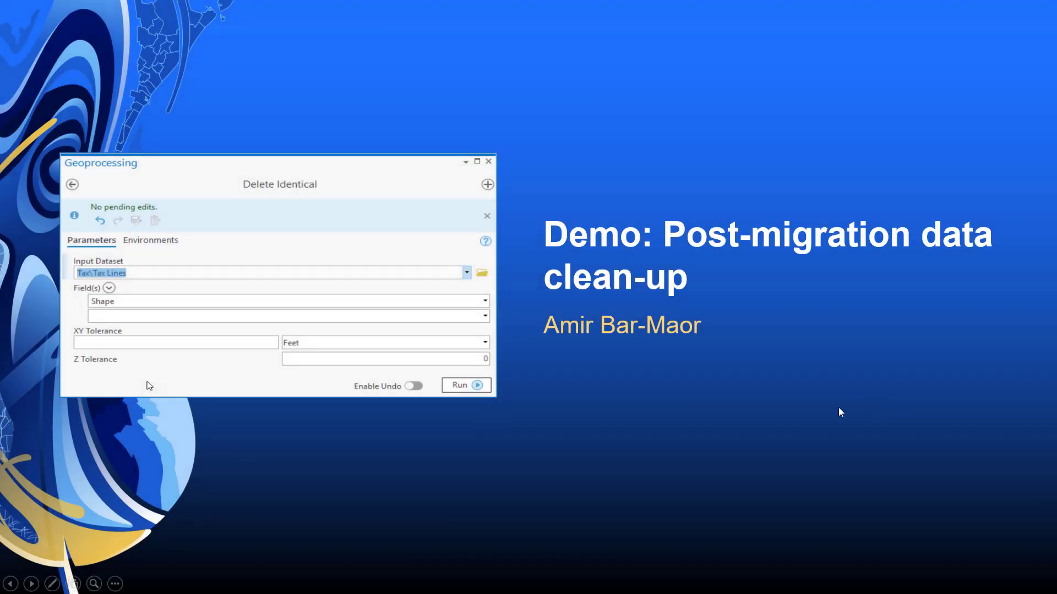
{"action": "left_click", "coordinate": [691, 420]}
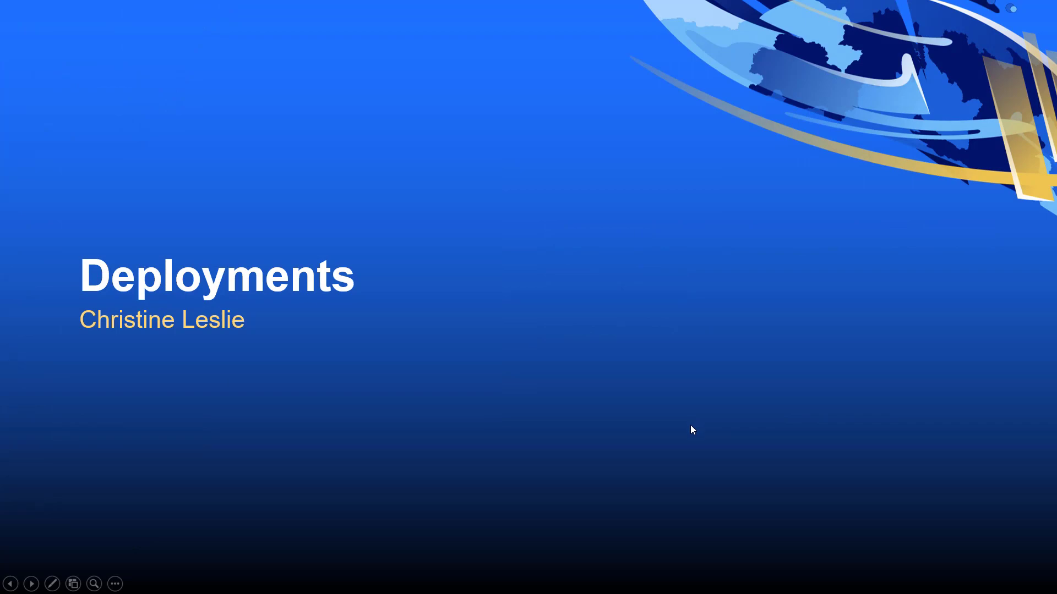
{"action": "left_click", "coordinate": [692, 426]}
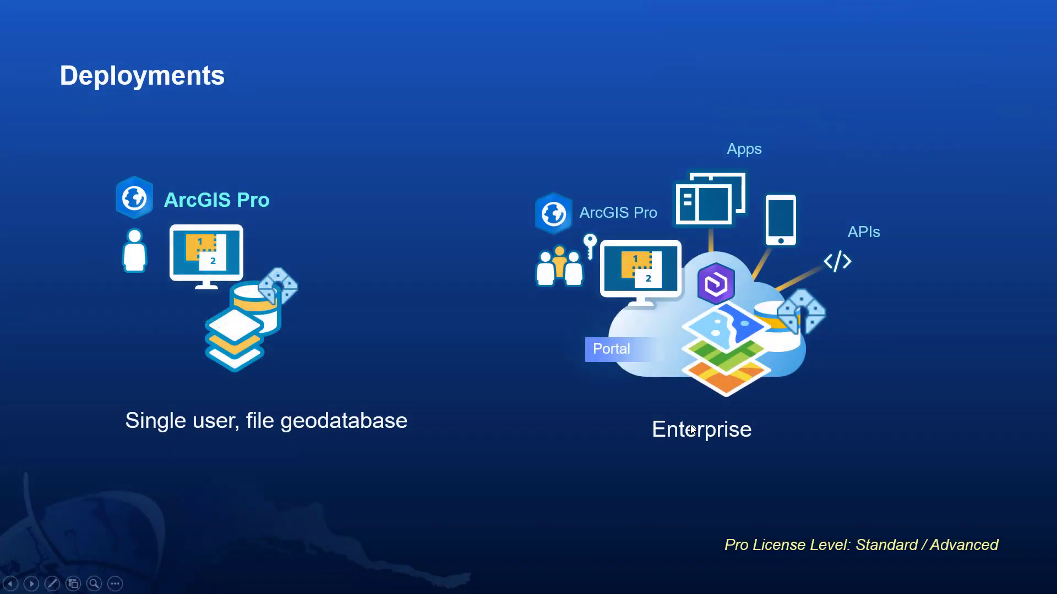
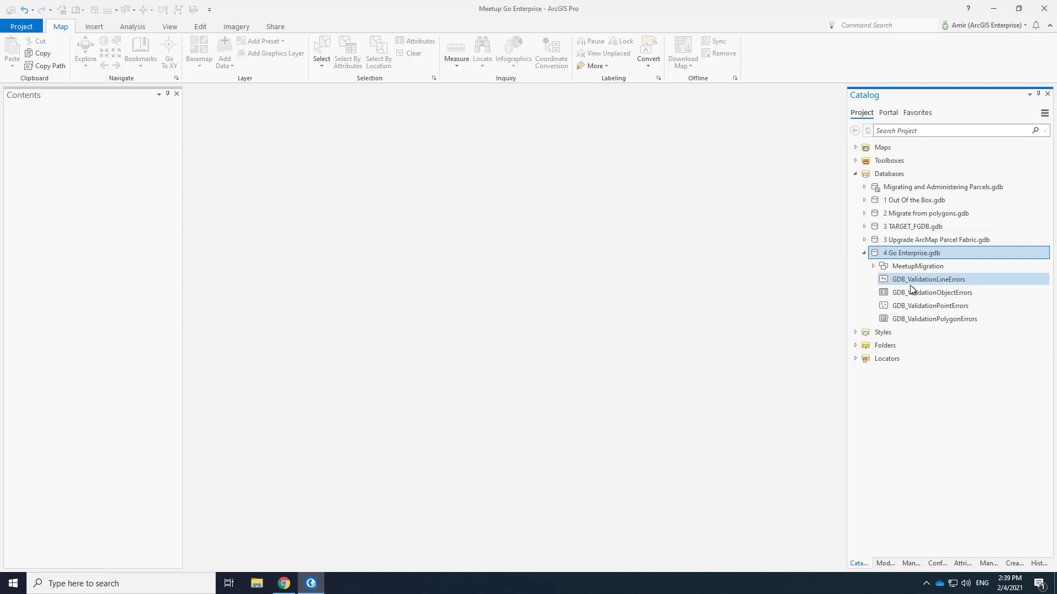
Create a PostgreSQL database connection to the cadastre database on instance galileo with database authentication, entering the account password
{"action": "left_click", "coordinate": [887, 174]}
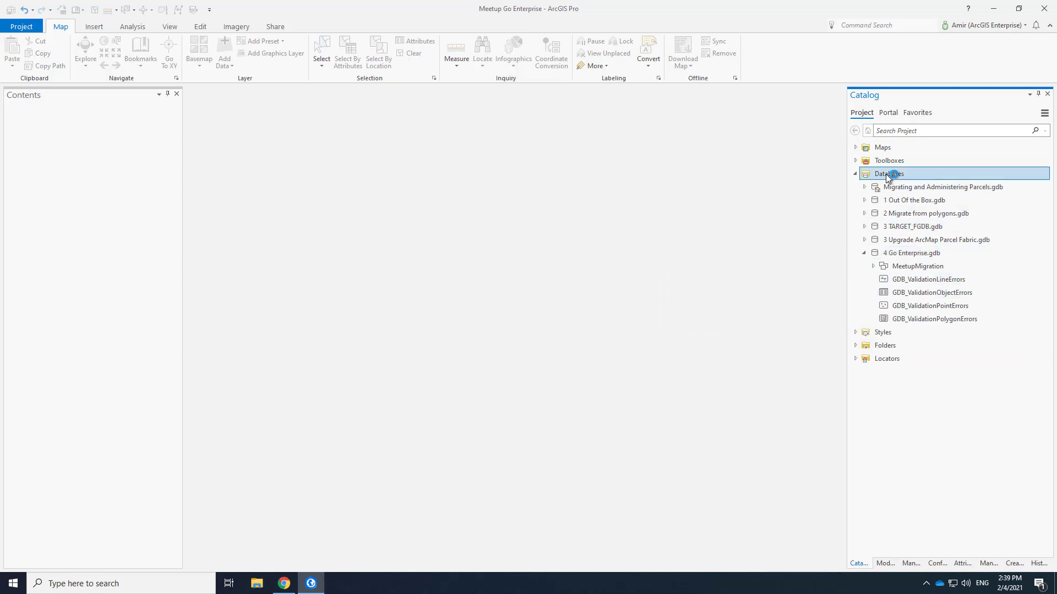
{"action": "right_click", "coordinate": [886, 174]}
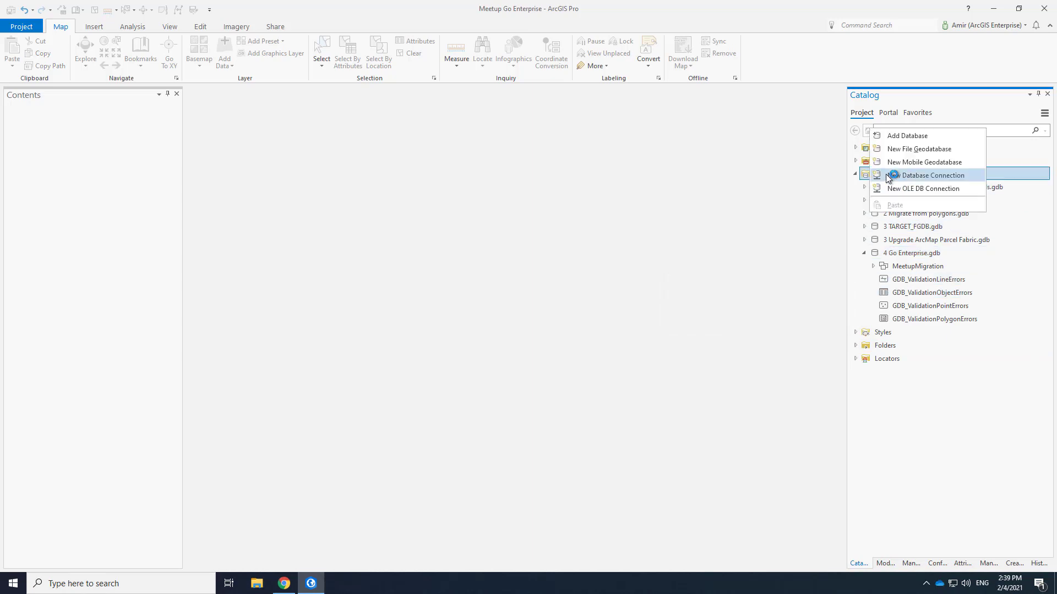
{"action": "left_click", "coordinate": [936, 175]}
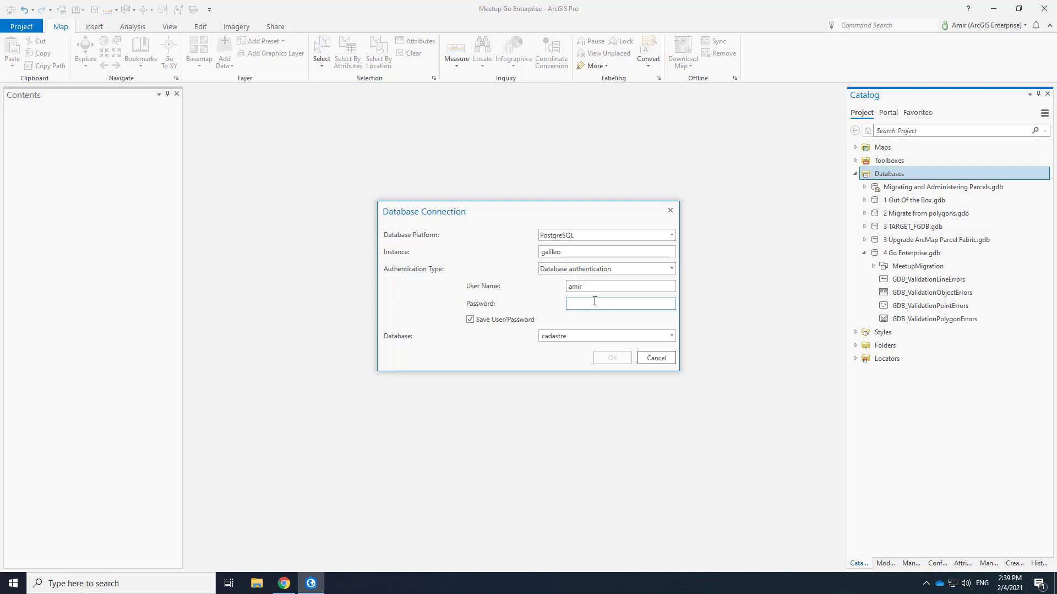
{"action": "type", "text": "****"}
{"action": "left_click", "coordinate": [672, 337]}
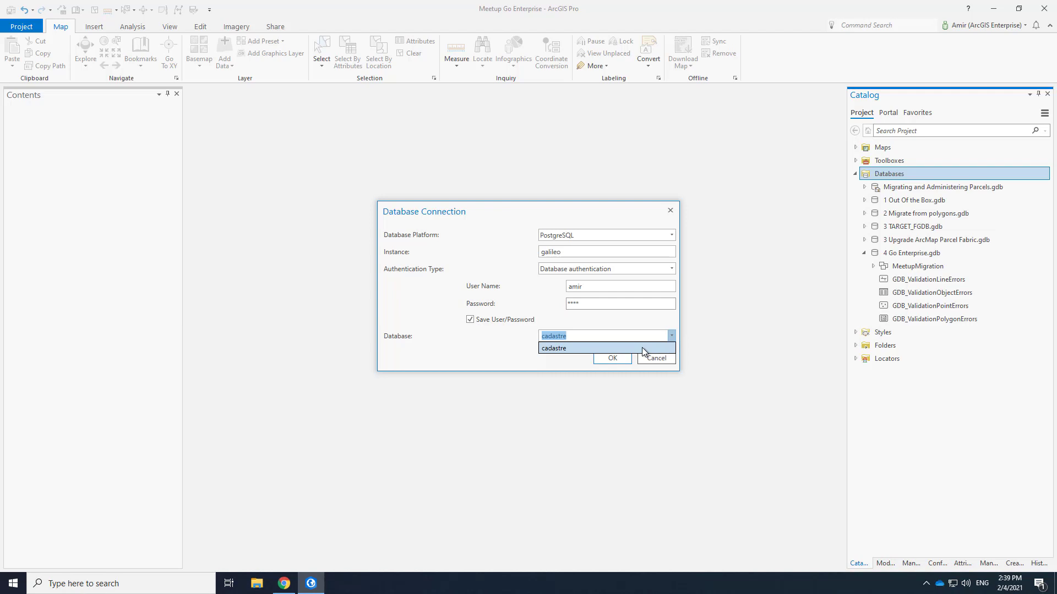
{"action": "left_click", "coordinate": [549, 347]}
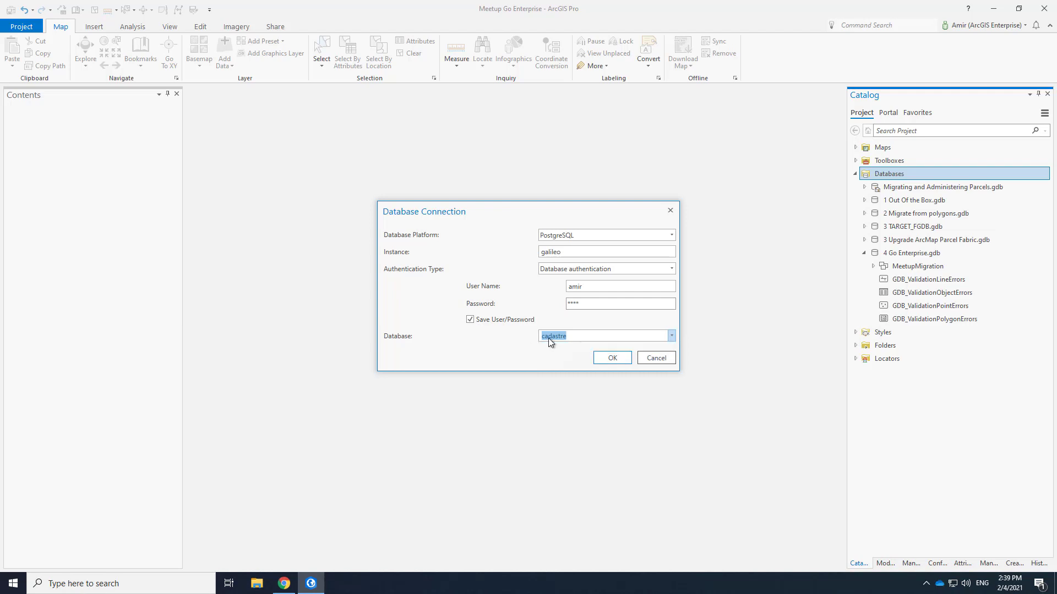
{"action": "left_click", "coordinate": [612, 359]}
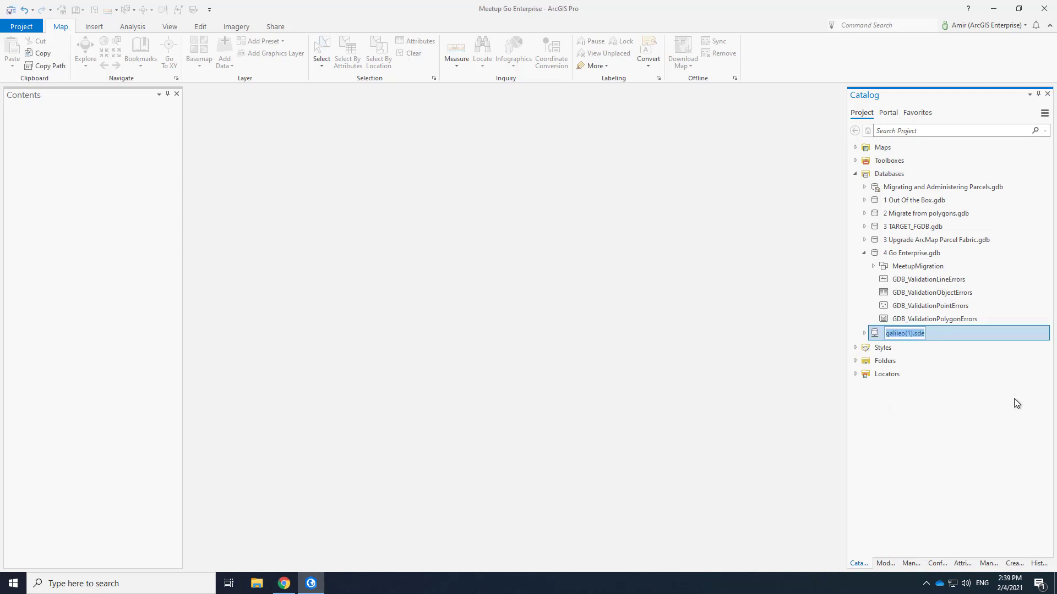
Rename the new enterprise connection to the instance name galileo followed by the database user's name, without the (1) suffix
{"action": "key", "text": "Home"}
{"action": "type", "text": "amir"}
{"action": "key", "text": "Delete"}
{"action": "key", "text": "Delete"}
{"action": "key", "text": "Delete"}
{"action": "key", "text": "Return"}
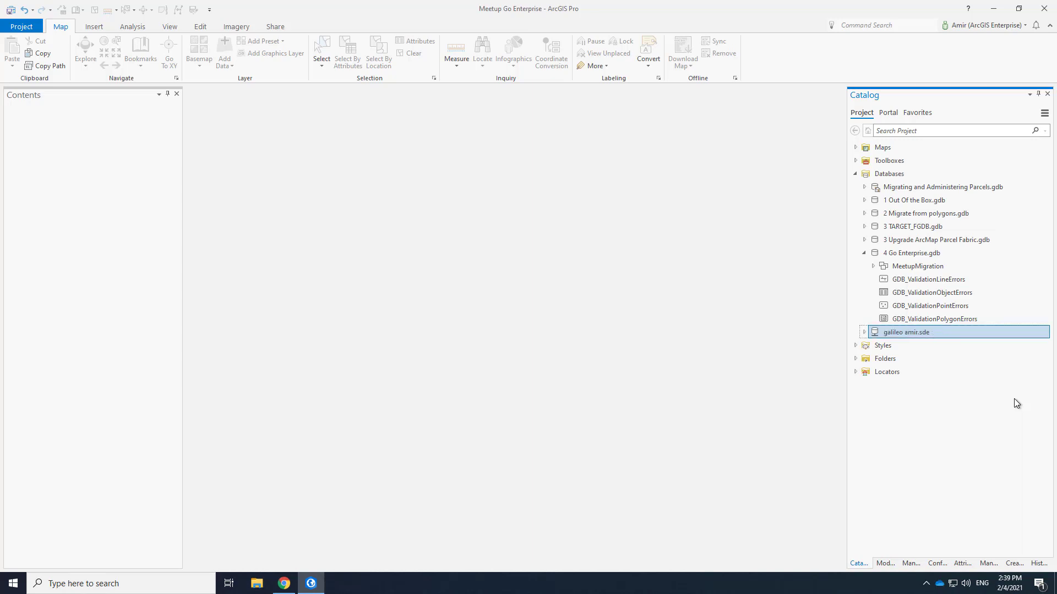
Set the versioning type to Branch in the new enterprise connection's geodatabase connection properties
{"action": "right_click", "coordinate": [889, 332]}
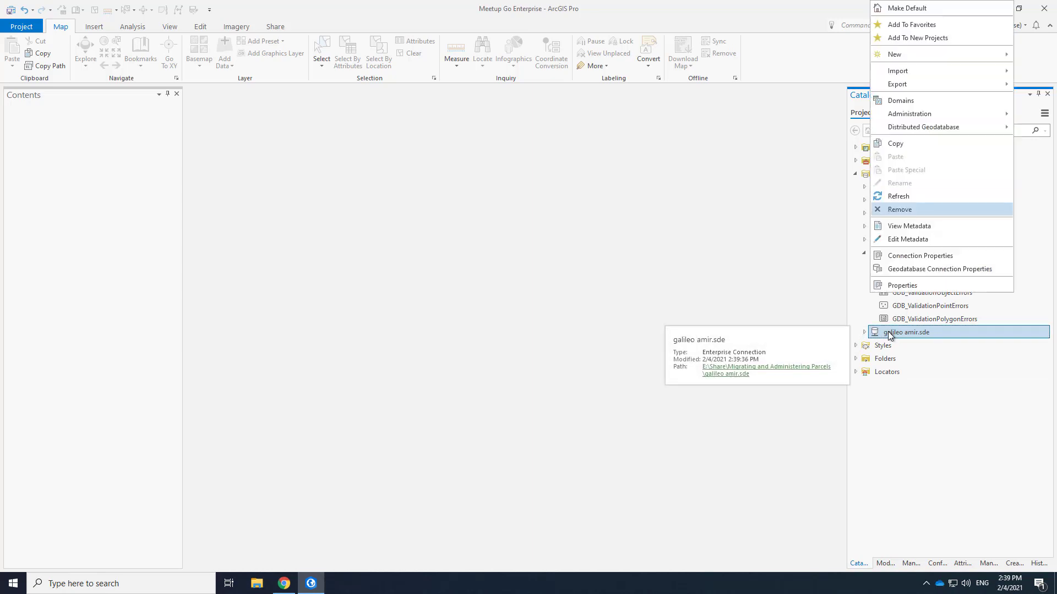
{"action": "left_click", "coordinate": [911, 270]}
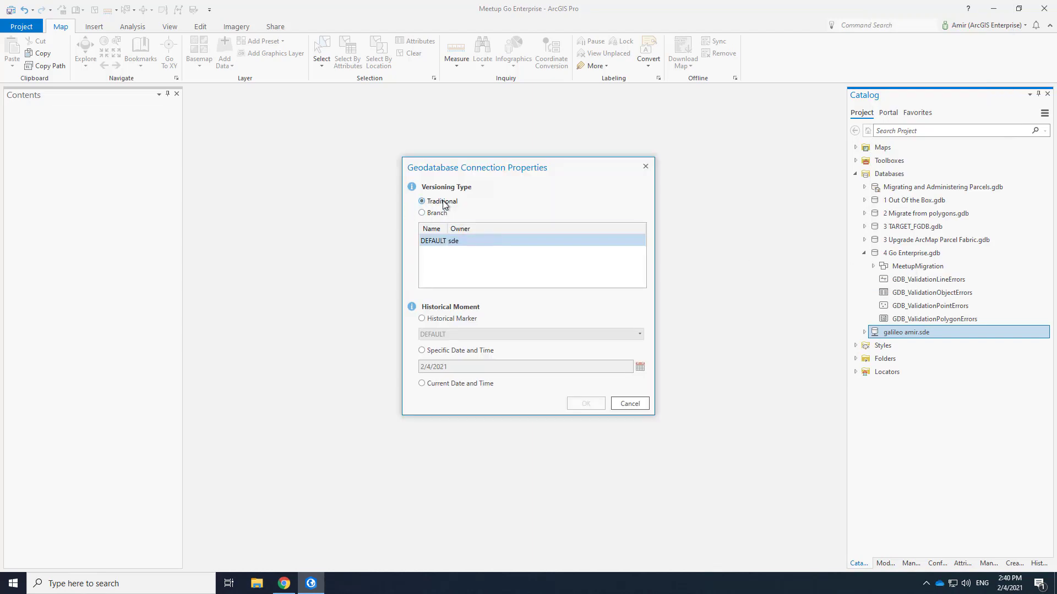
{"action": "left_click", "coordinate": [424, 213]}
{"action": "left_click", "coordinate": [585, 403]}
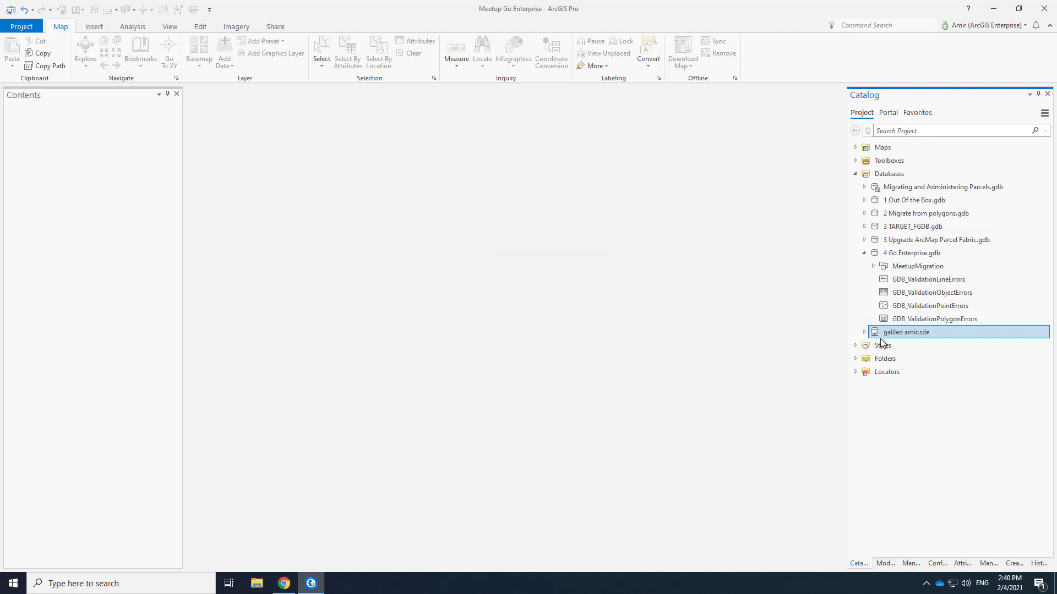
Expand the enterprise connection, copy the MeetupMigration feature dataset from 4 Go Enterprise.gdb and select the connection as the destination
{"action": "left_click", "coordinate": [864, 333]}
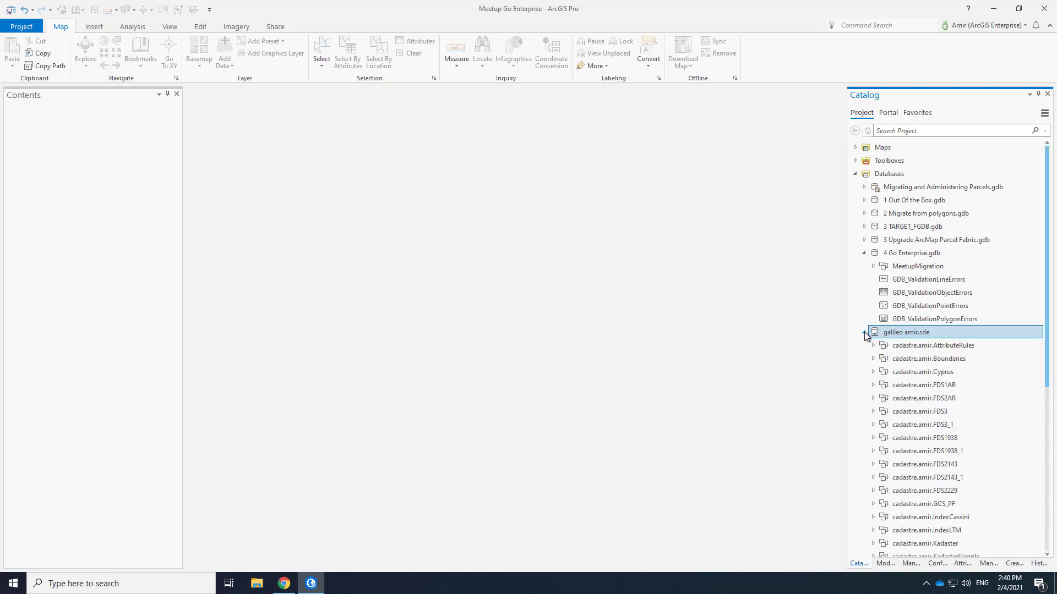
{"action": "left_click", "coordinate": [905, 268]}
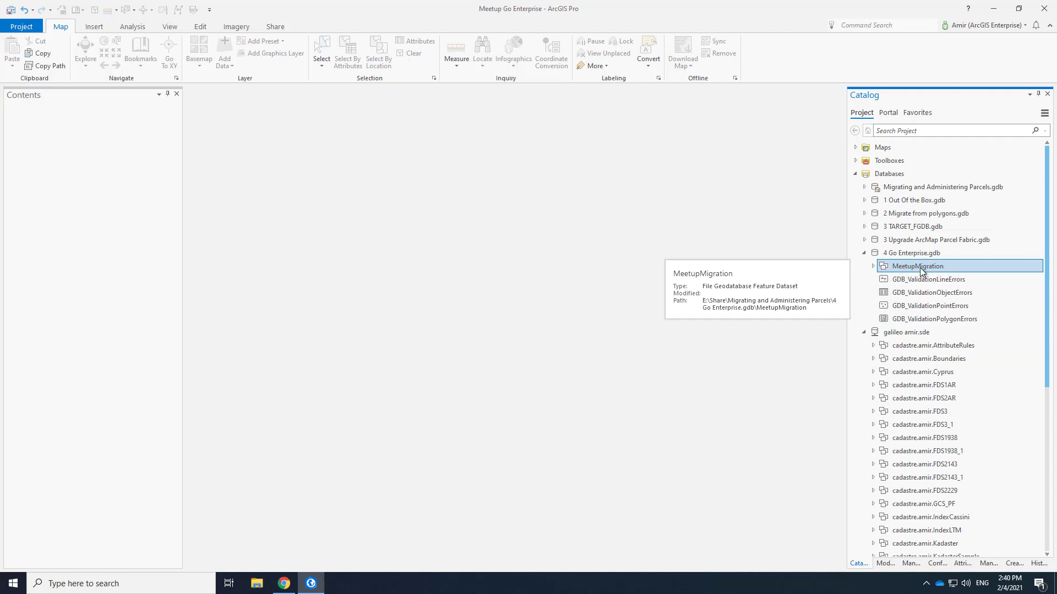
{"action": "right_click", "coordinate": [921, 267]}
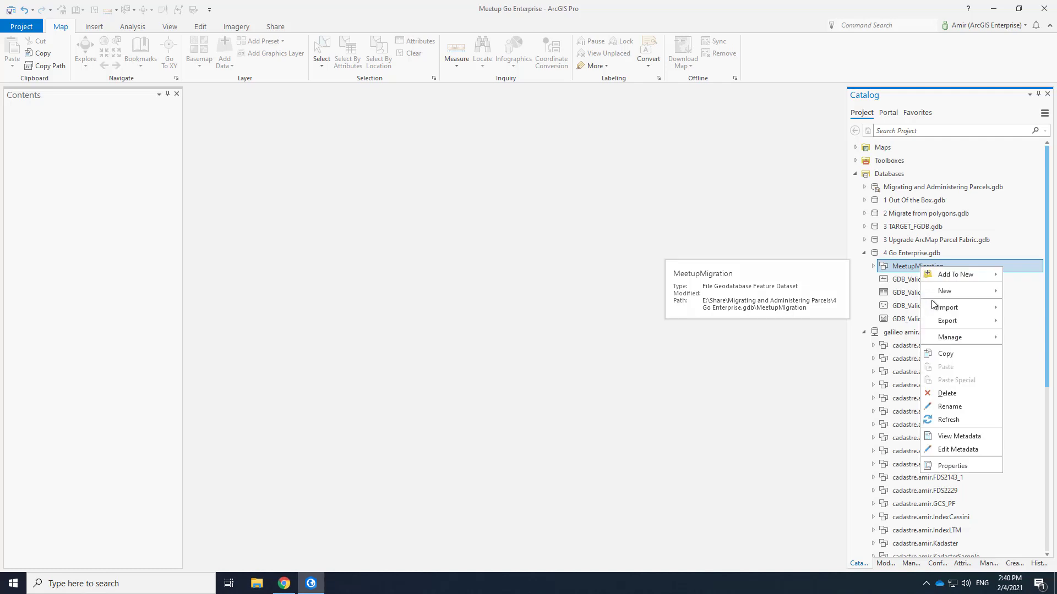
{"action": "left_click", "coordinate": [943, 354]}
{"action": "left_click", "coordinate": [918, 335]}
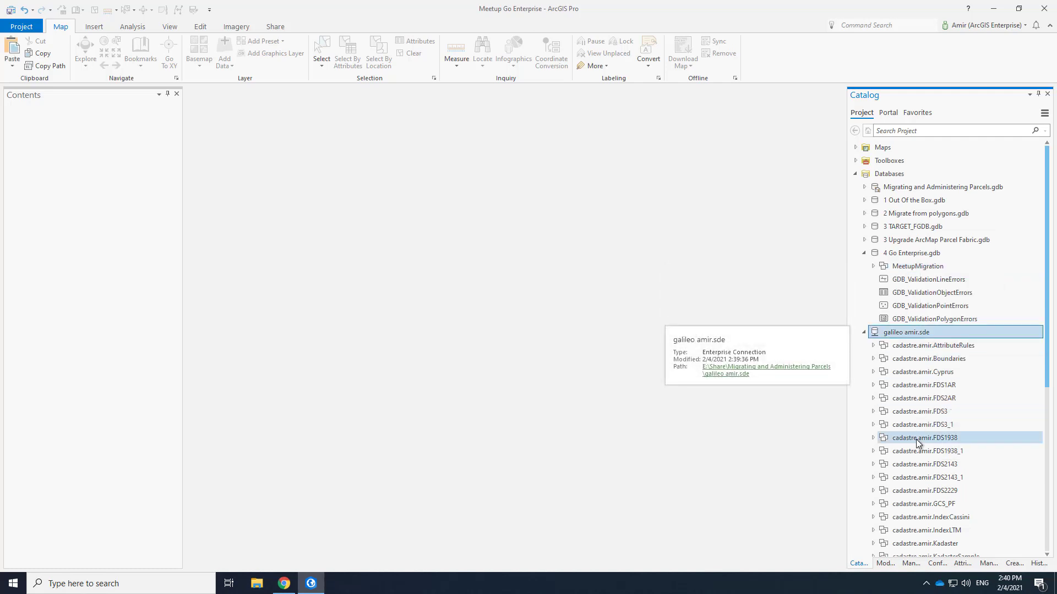
Locate the MeetupMigration feature dataset in the enterprise geodatabase and expand its contents
{"action": "scroll", "coordinate": [916, 439], "scroll_direction": "down", "scroll_amount": 5}
{"action": "scroll", "coordinate": [916, 439], "scroll_direction": "down", "scroll_amount": 3}
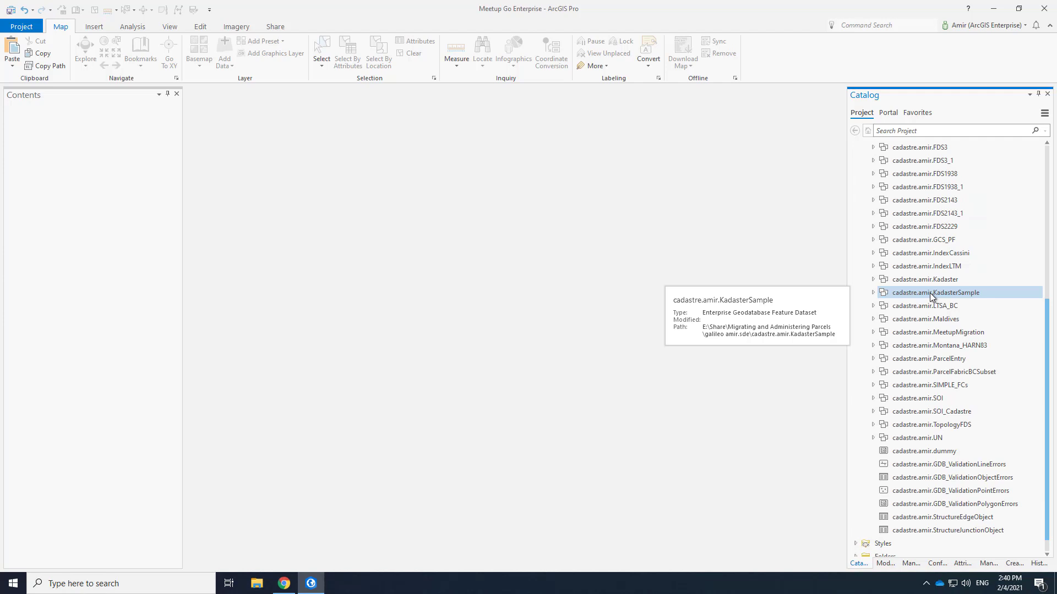
{"action": "left_click", "coordinate": [933, 332]}
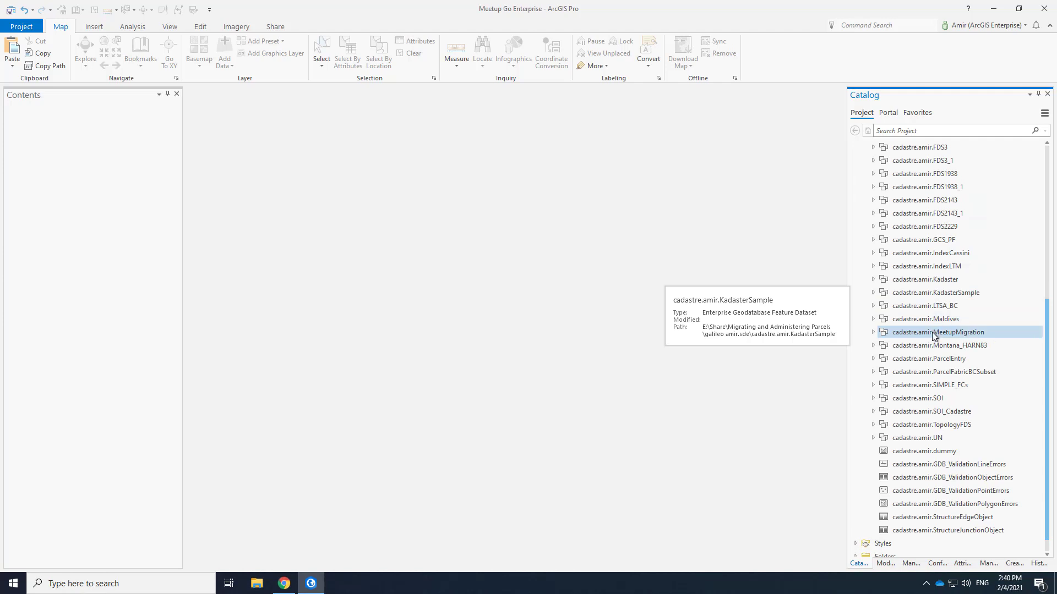
{"action": "left_click", "coordinate": [873, 332]}
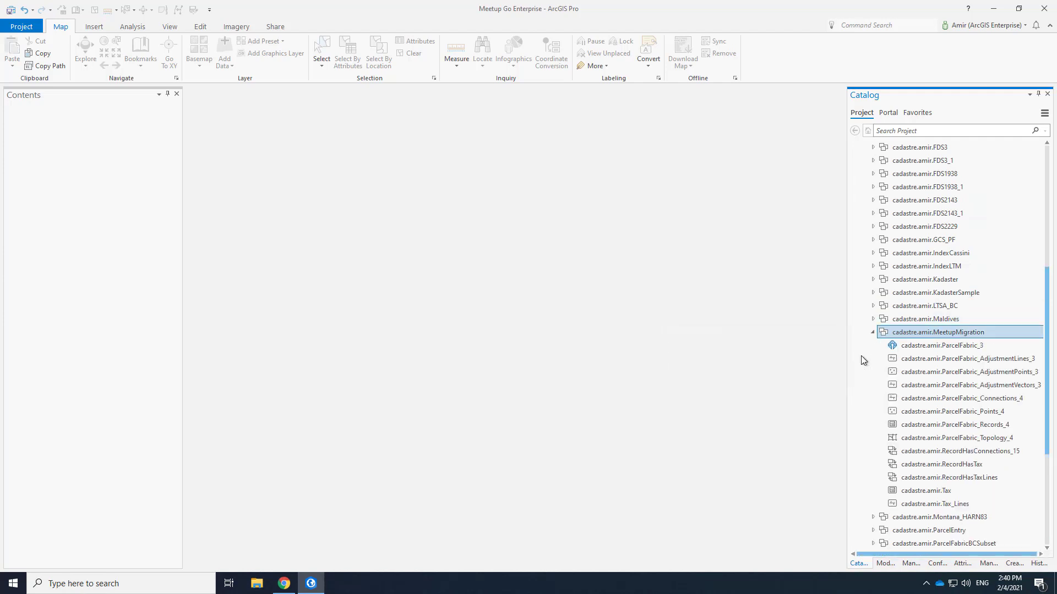
Examine the management options of the enterprise MeetupMigration feature dataset, leaving its name as it is
{"action": "right_click", "coordinate": [932, 335]}
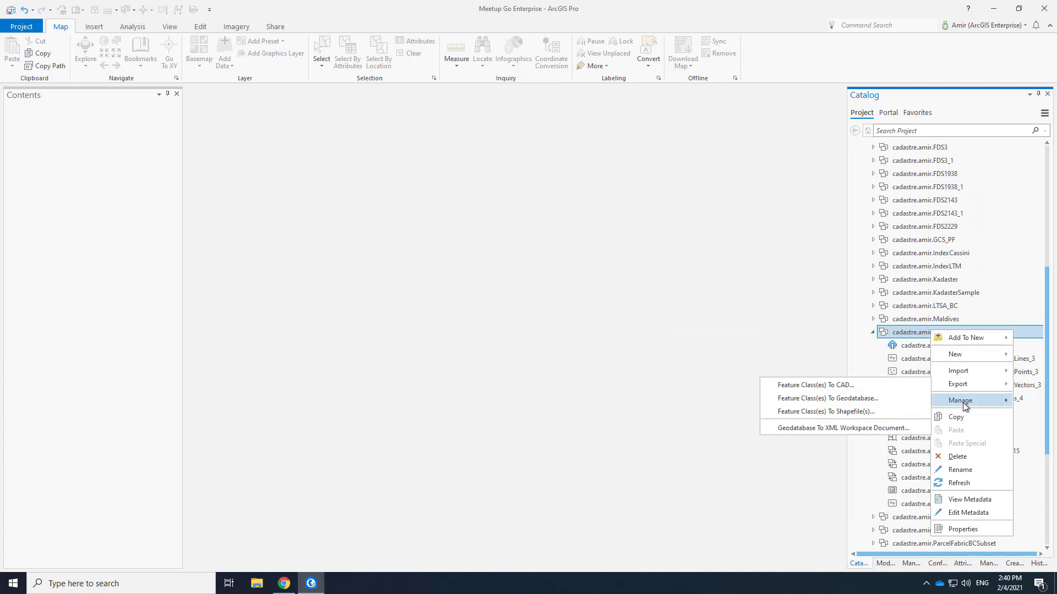
{"action": "mouse_move", "coordinate": [964, 406]}
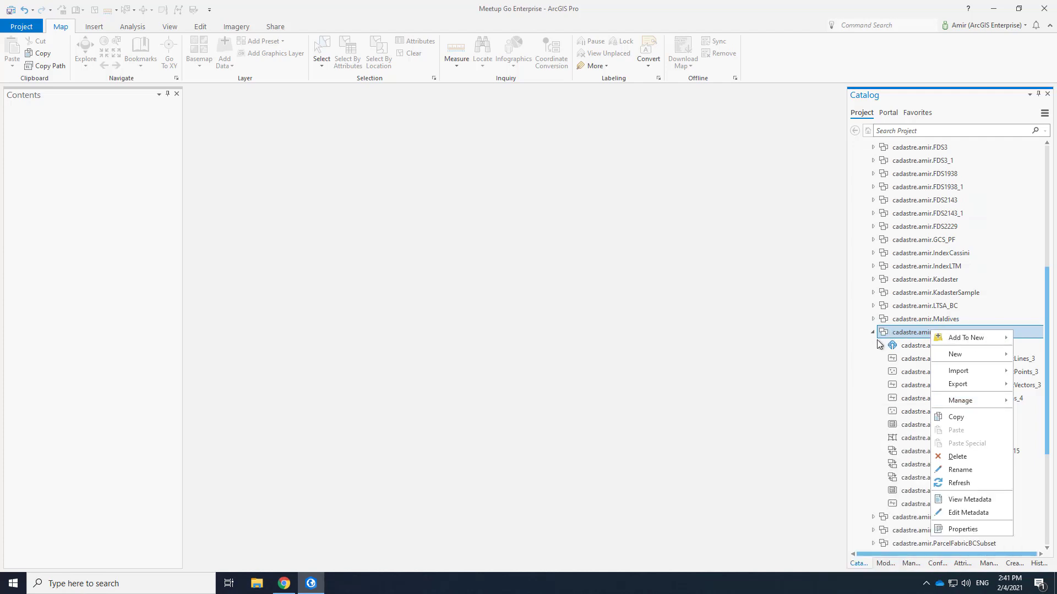
{"action": "left_click", "coordinate": [911, 335]}
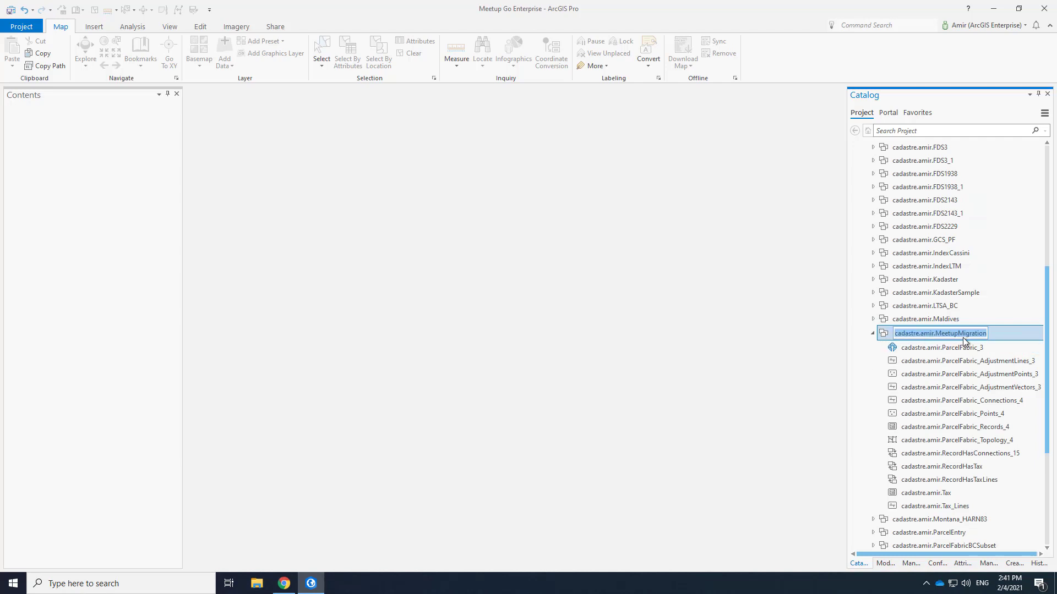
{"action": "left_click", "coordinate": [1004, 331]}
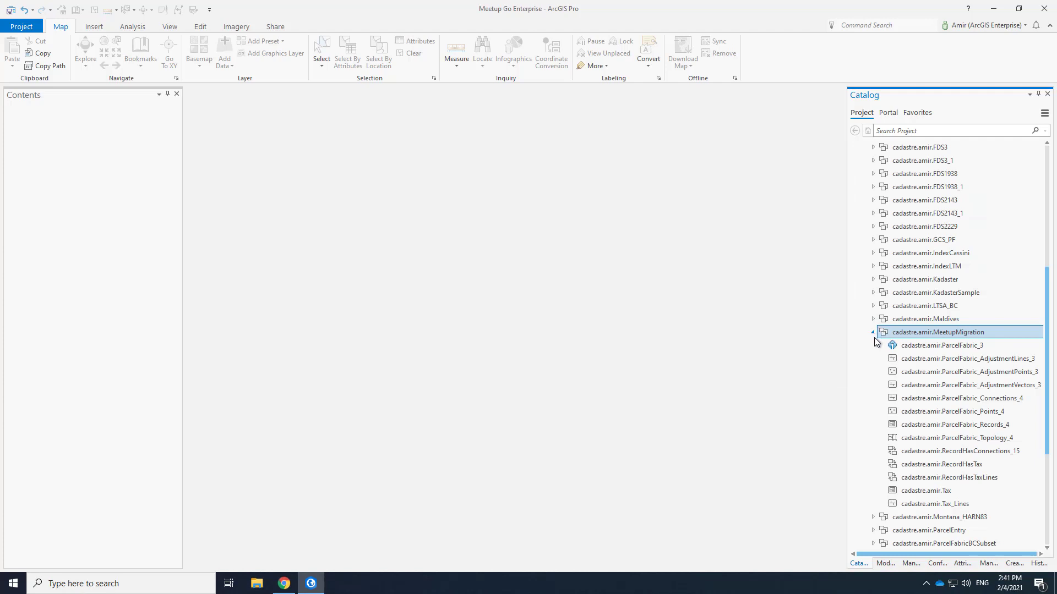
Add the enterprise parcel fabric ParcelFabric_3 to a new map
{"action": "left_click", "coordinate": [924, 347]}
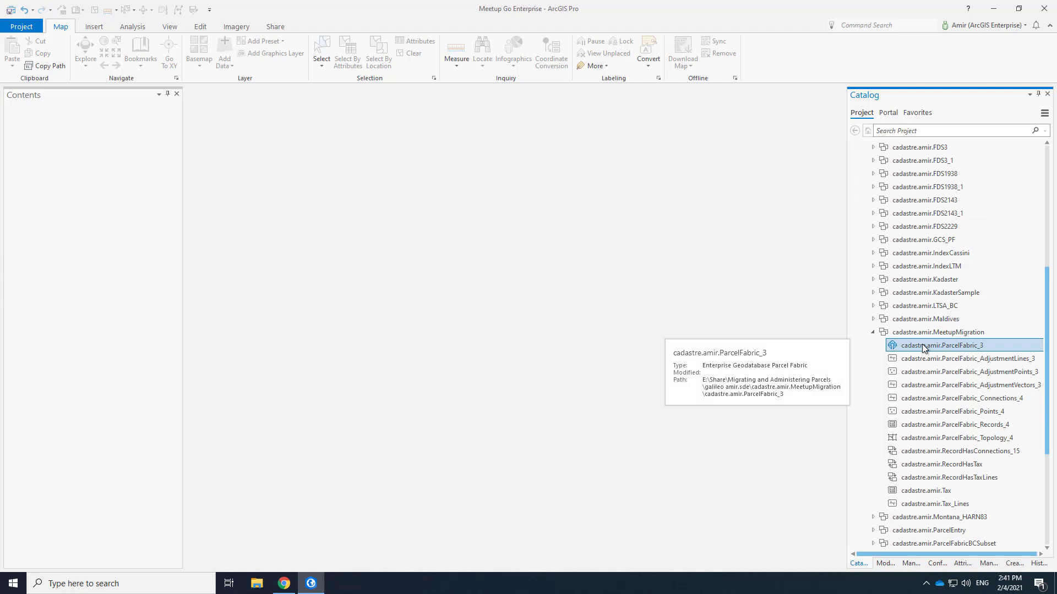
{"action": "right_click", "coordinate": [923, 348]}
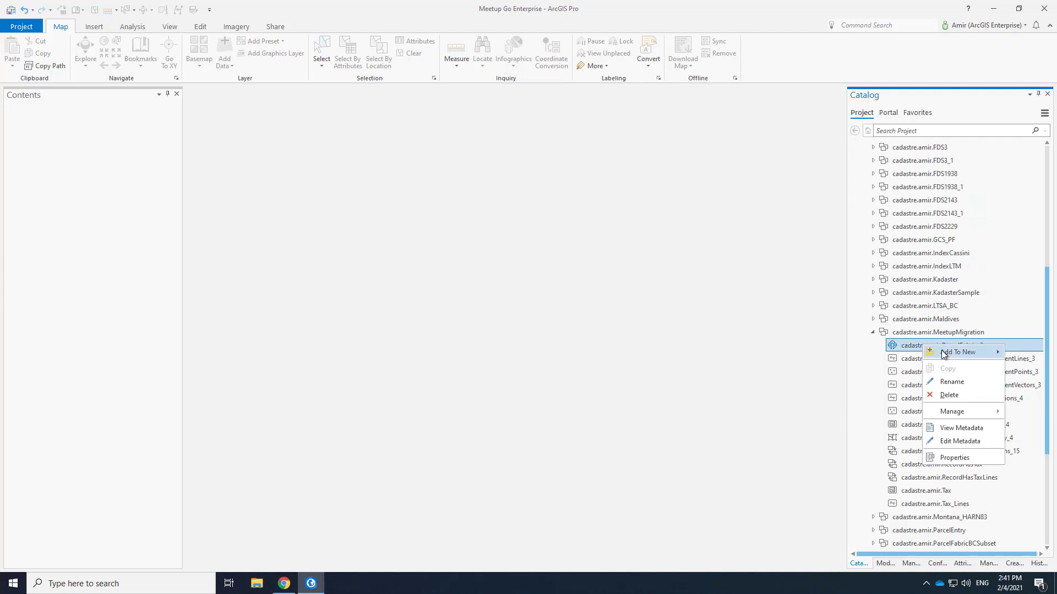
{"action": "mouse_move", "coordinate": [948, 355]}
{"action": "left_click", "coordinate": [870, 354]}
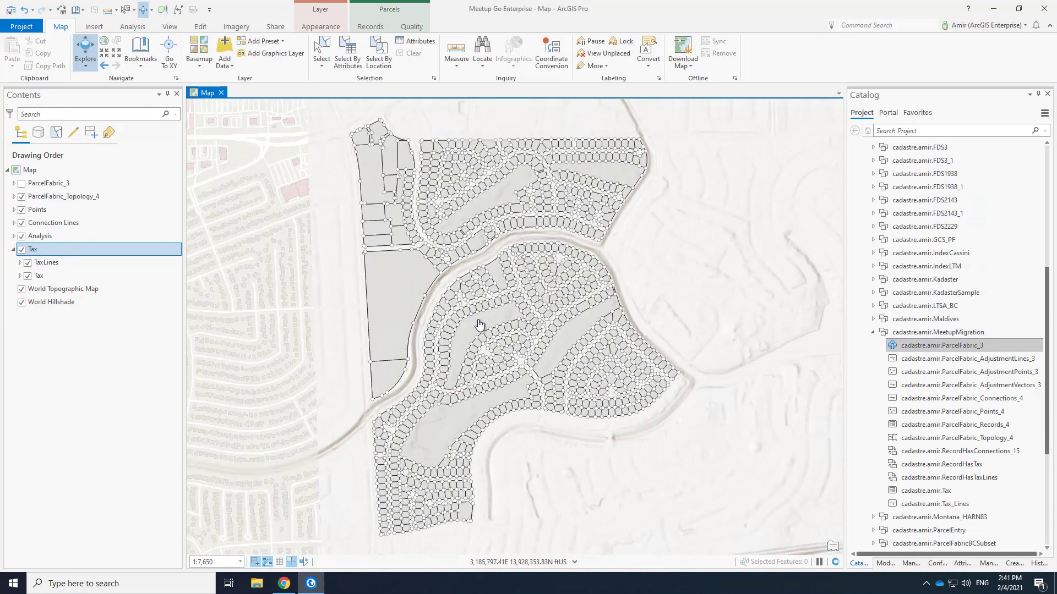
Inspect the parcel labels and line dimensions on the map, and the sublayers of ParcelFabric_3 and ParcelFabric_Topology_4
{"action": "scroll", "coordinate": [477, 319], "scroll_direction": "up", "scroll_amount": 3}
{"action": "scroll", "coordinate": [476, 318], "scroll_direction": "up", "scroll_amount": 6}
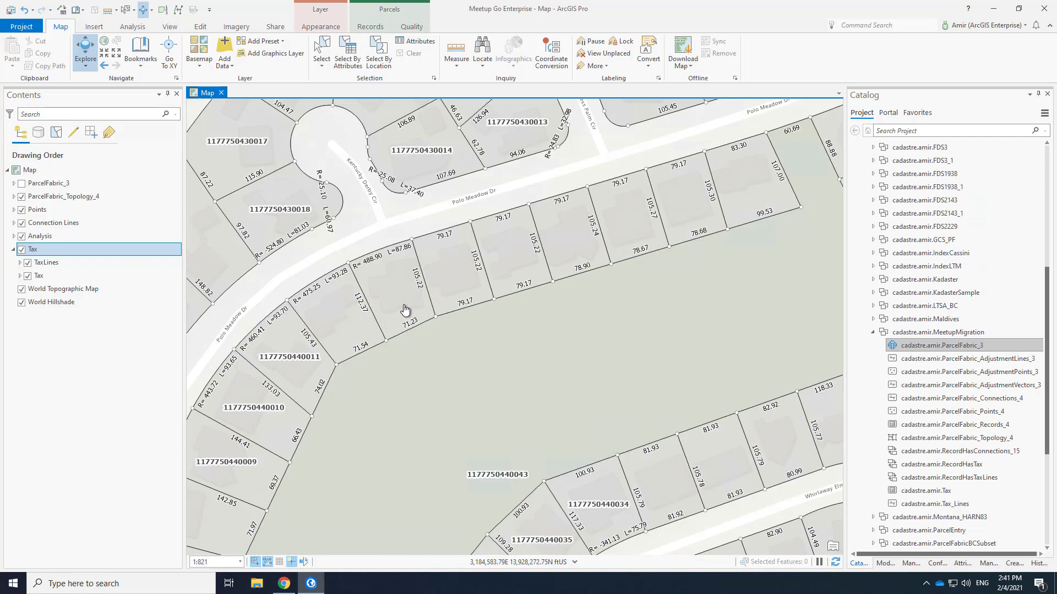
{"action": "scroll", "coordinate": [405, 309], "scroll_direction": "up", "scroll_amount": 1}
{"action": "scroll", "coordinate": [479, 341], "scroll_direction": "down", "scroll_amount": 3}
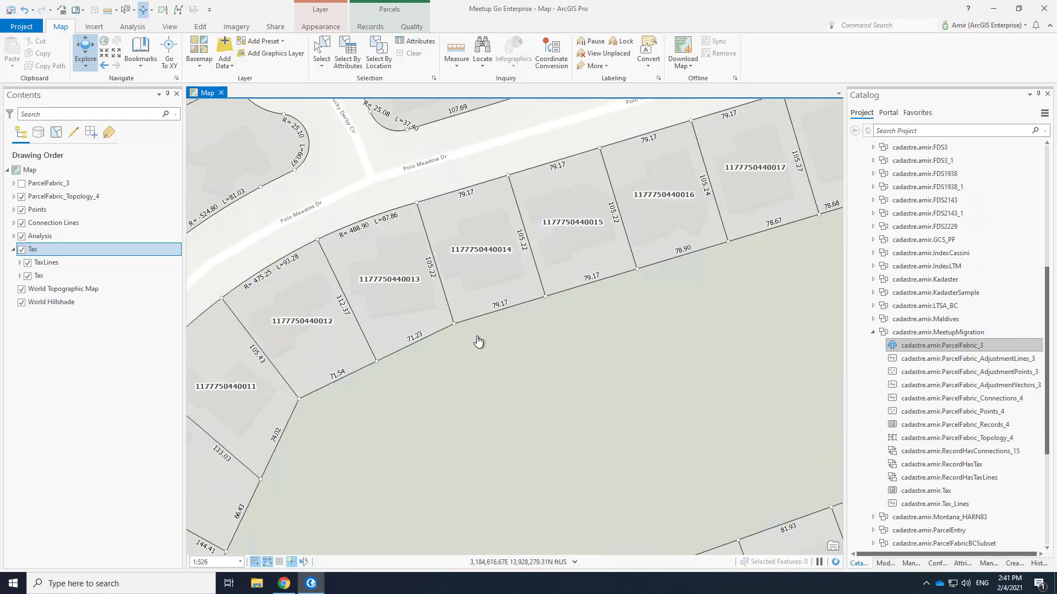
{"action": "scroll", "coordinate": [479, 342], "scroll_direction": "down", "scroll_amount": 1}
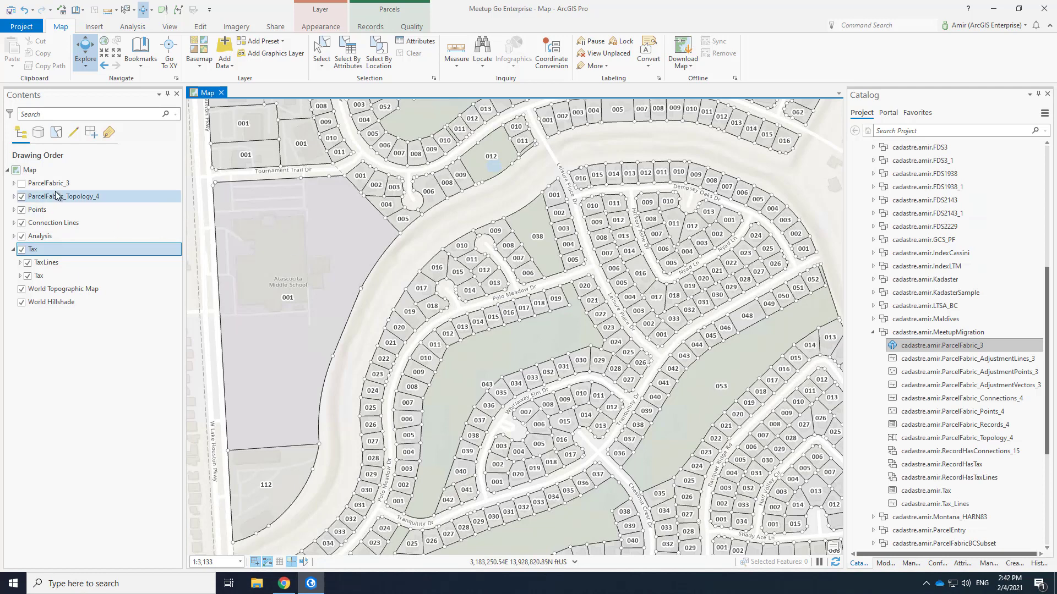
{"action": "left_click", "coordinate": [15, 184]}
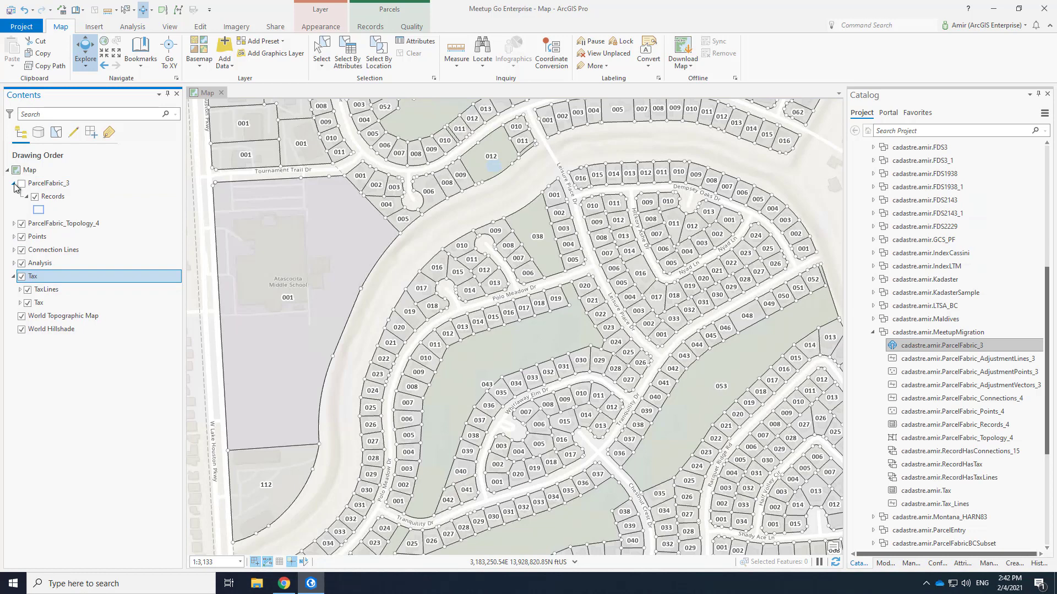
{"action": "left_click", "coordinate": [14, 184]}
{"action": "left_click", "coordinate": [14, 196]}
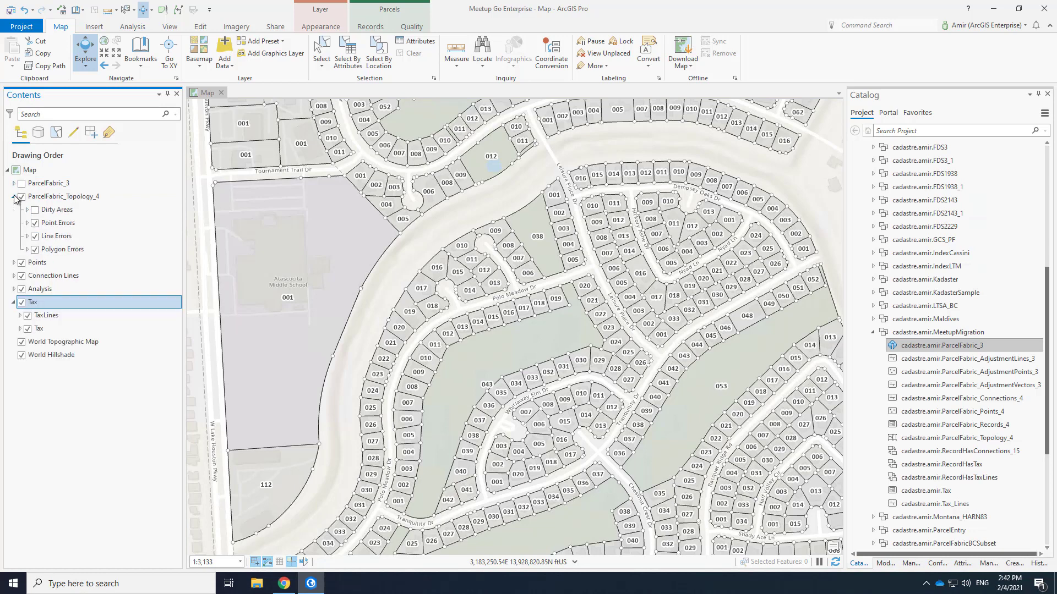
{"action": "left_click", "coordinate": [14, 196]}
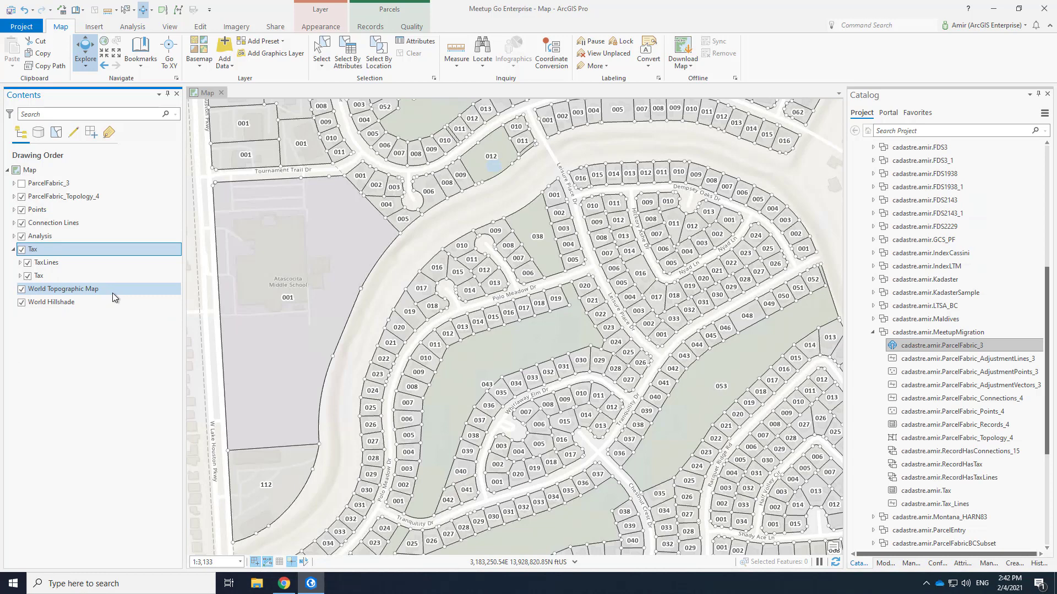
Rename the new map as 4Publication
{"action": "left_click", "coordinate": [35, 174]}
{"action": "left_click", "coordinate": [35, 174]}
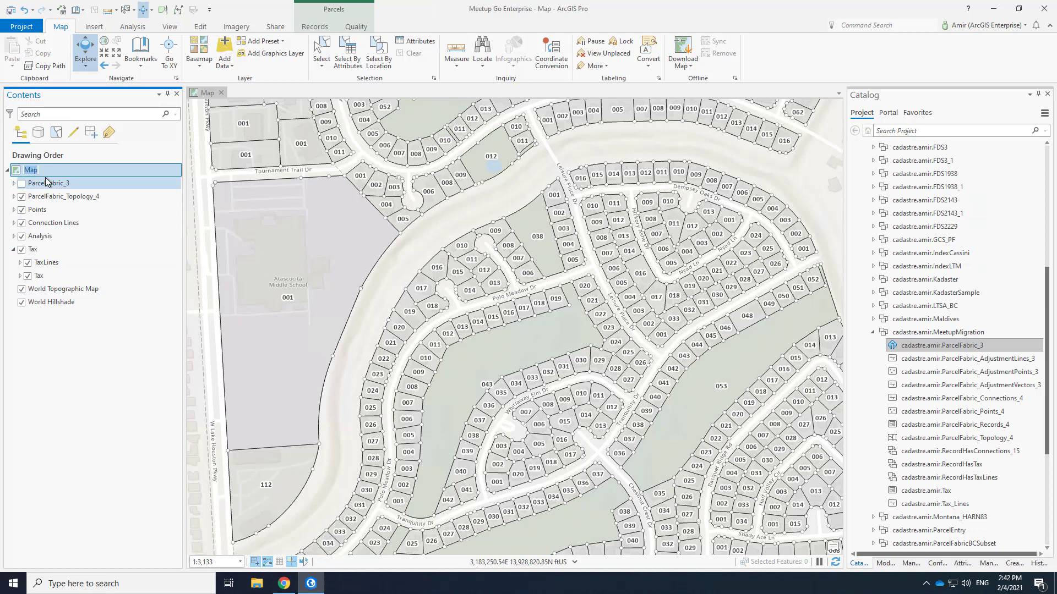
{"action": "type", "text": "Publication"}
{"action": "type", "text": "4"}
{"action": "left_click", "coordinate": [116, 226]}
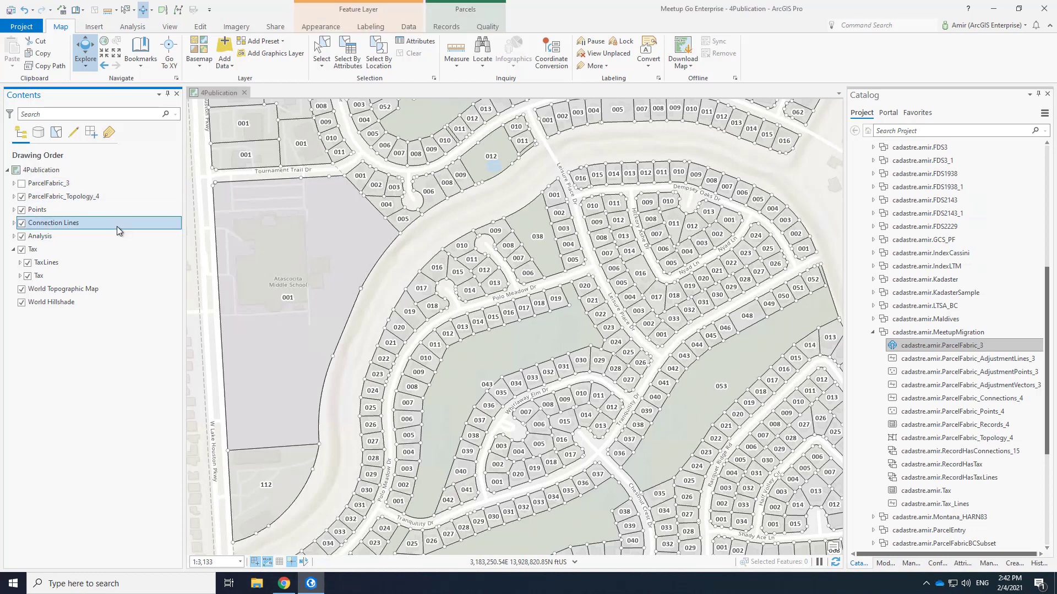
Allow assignment of unique numeric IDs for sharing web layers in the properties of the 4Publication map
{"action": "left_click", "coordinate": [51, 172]}
{"action": "right_click", "coordinate": [49, 170]}
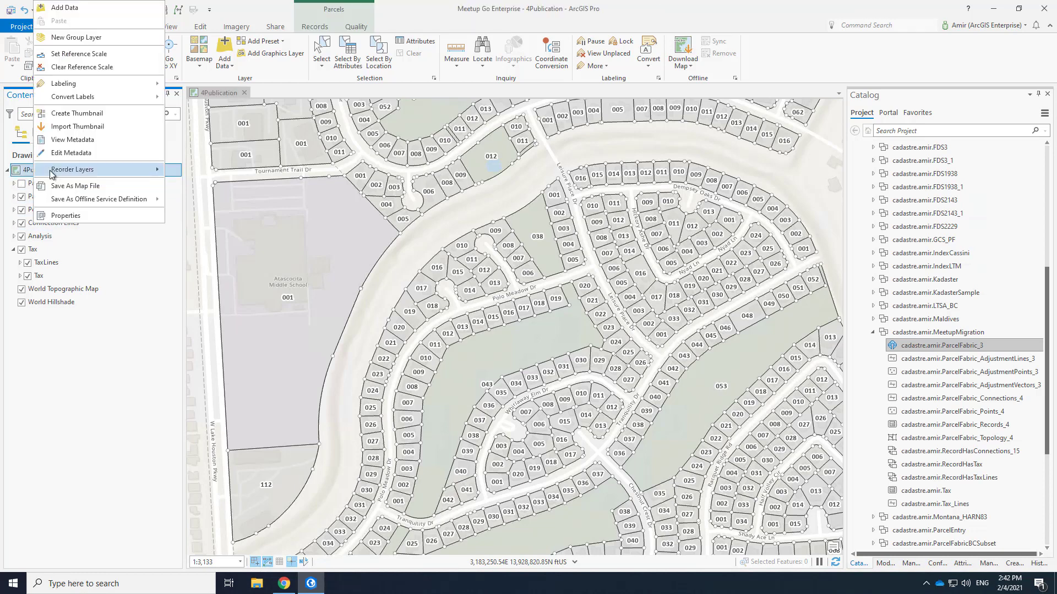
{"action": "left_click", "coordinate": [65, 215]}
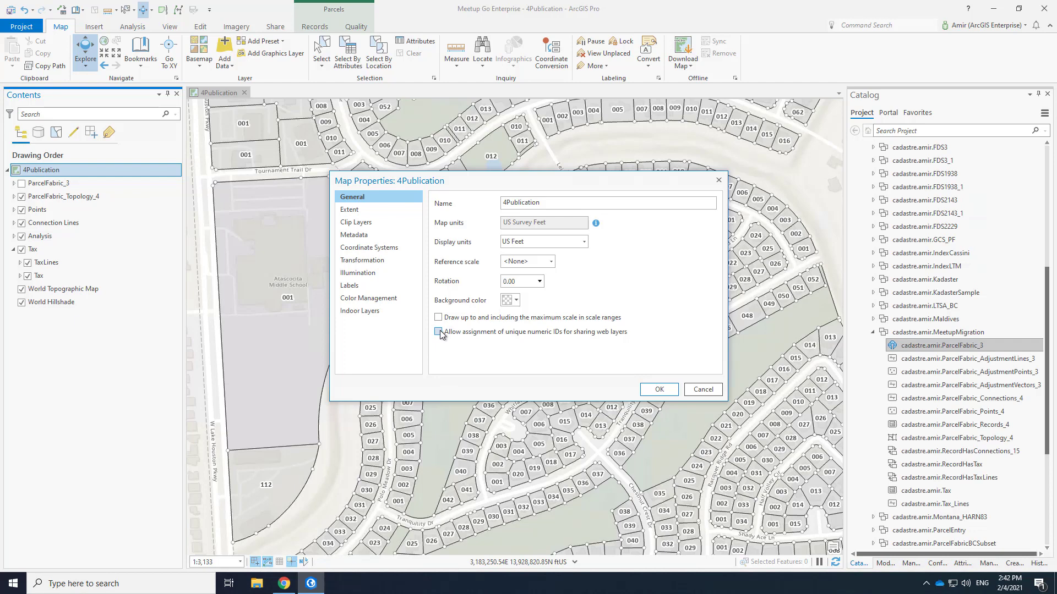
{"action": "left_click", "coordinate": [439, 333]}
{"action": "left_click", "coordinate": [660, 391]}
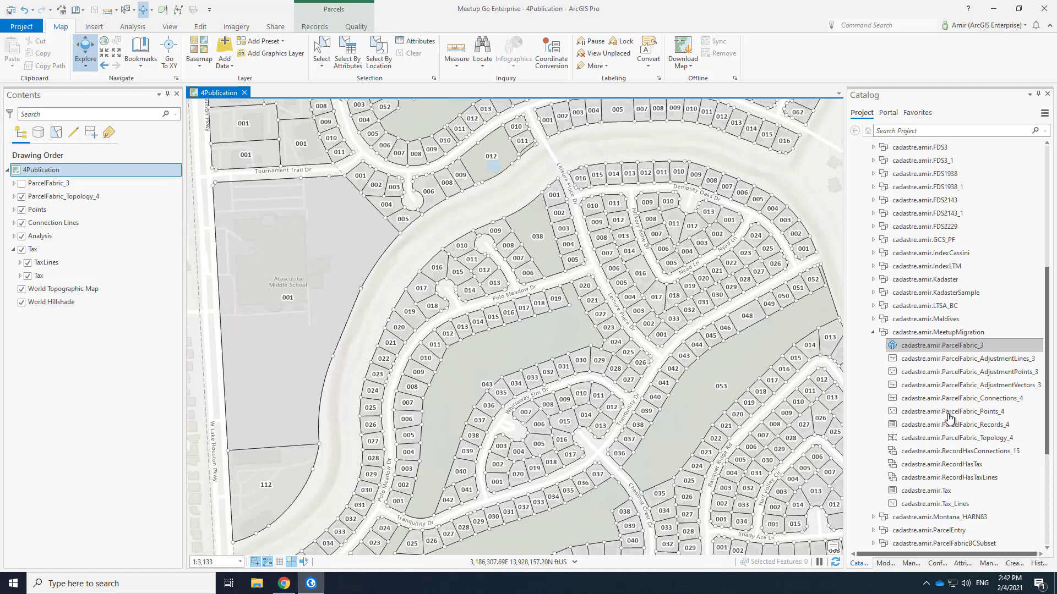
Add the geodatabase's GDB_ValidationLineErrors, GDB_ValidationObjectErrors, GDB_ValidationPointErrors and GDB_ValidationPolygonErrors datasets to the 4Publication map
{"action": "left_click", "coordinate": [874, 332]}
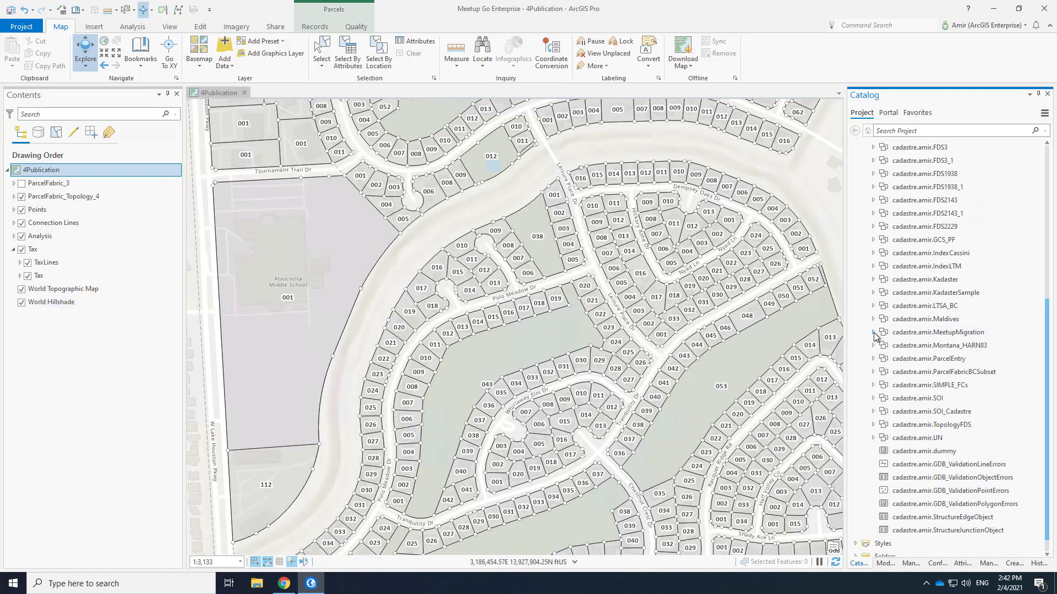
{"action": "scroll", "coordinate": [928, 319], "scroll_direction": "down", "scroll_amount": 1}
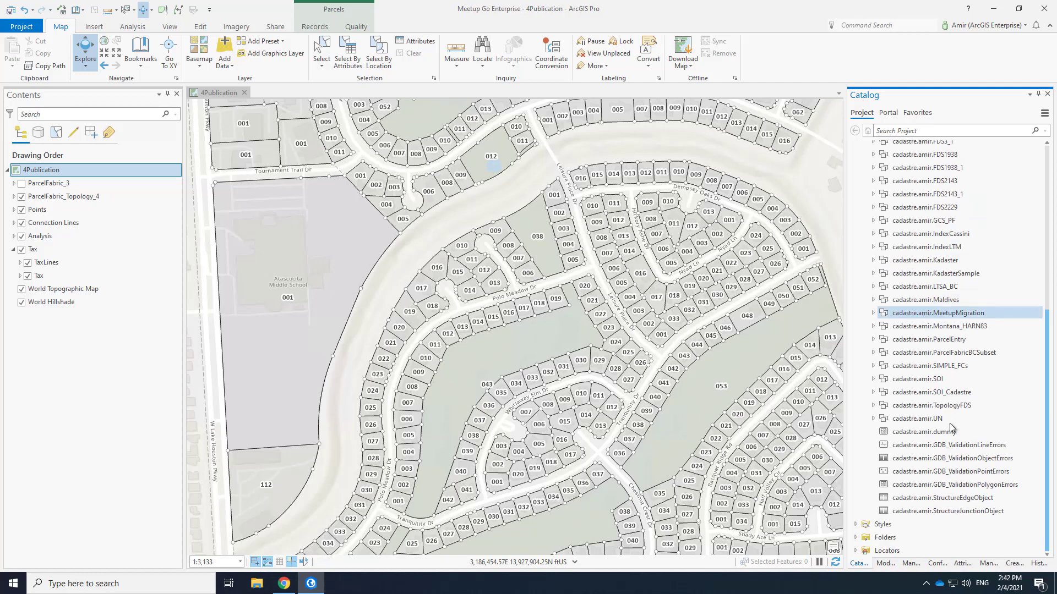
{"action": "left_click", "coordinate": [943, 448]}
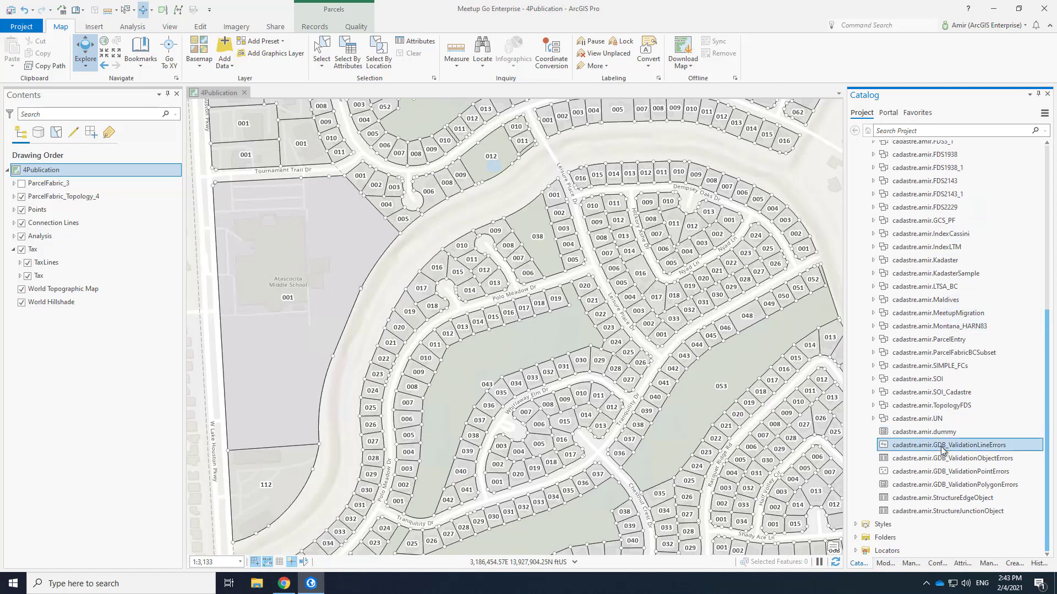
{"action": "left_click", "coordinate": [961, 472], "text": "ctrl"}
{"action": "left_click", "coordinate": [961, 486], "text": "ctrl"}
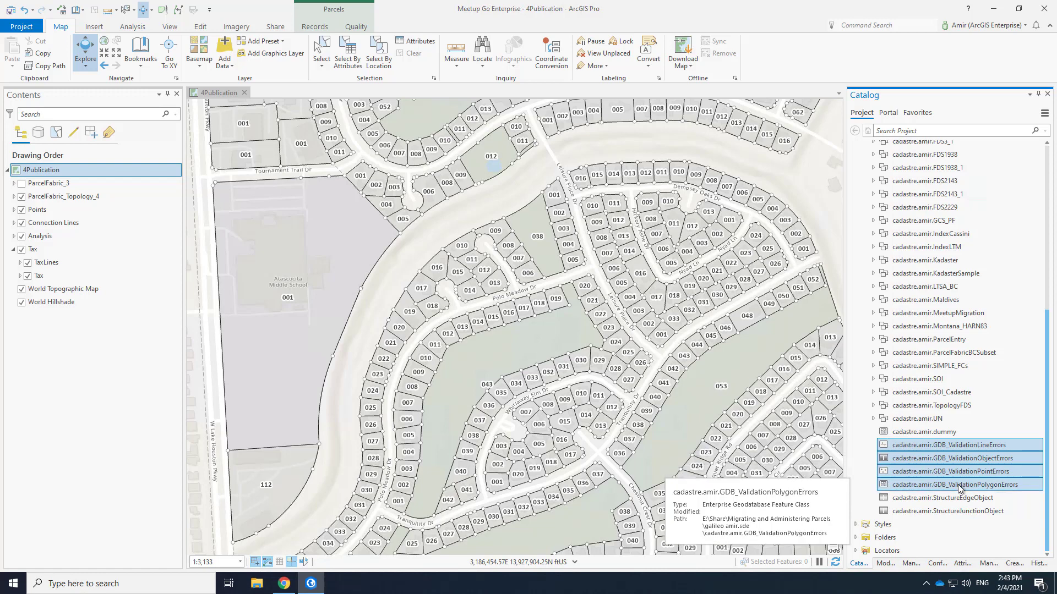
{"action": "right_click", "coordinate": [960, 488]}
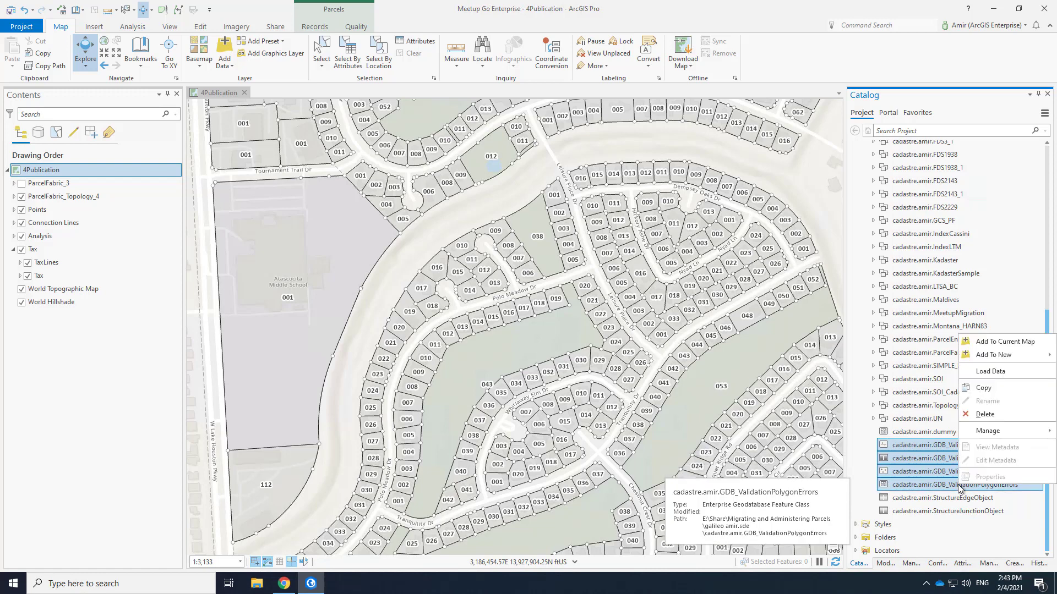
{"action": "left_click", "coordinate": [1004, 343]}
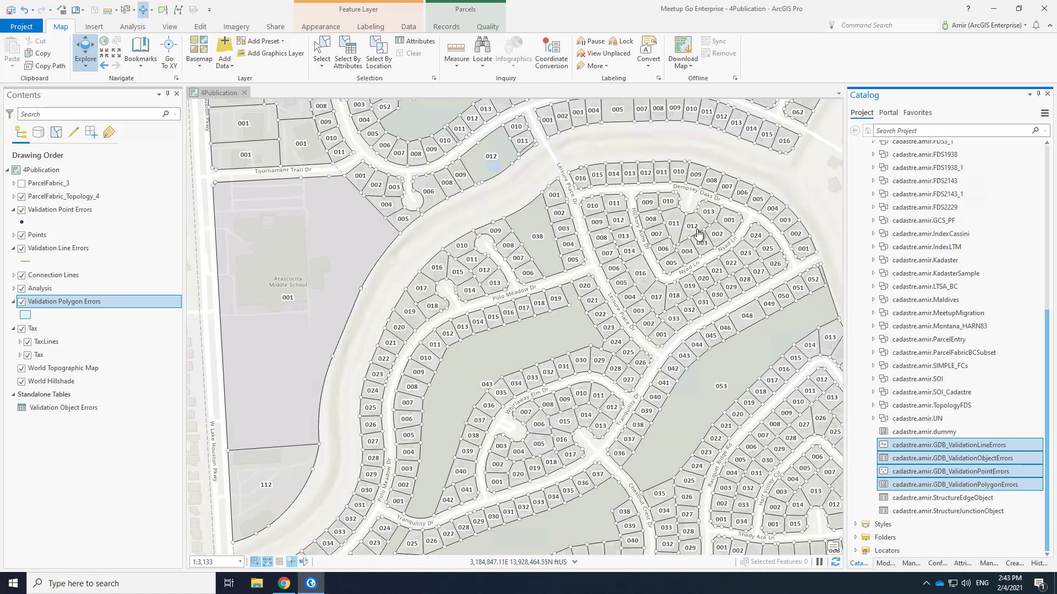
Start sharing the 4Publication map as a web layer and name it Sample Meetup Editing
{"action": "scroll", "coordinate": [688, 212], "scroll_direction": "up", "scroll_amount": 5}
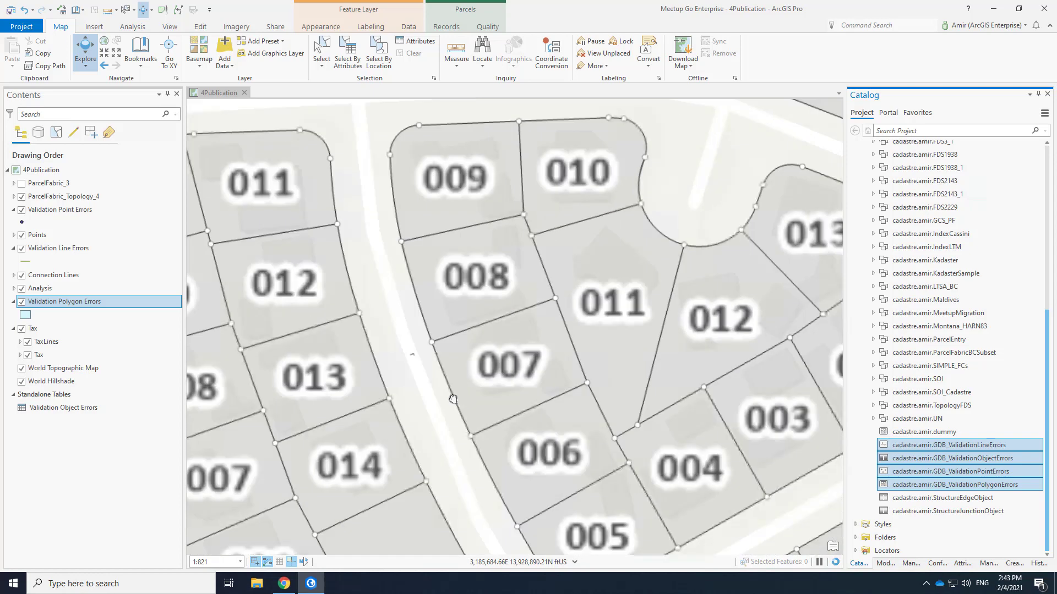
{"action": "left_click_drag", "start_coordinate": [631, 299], "coordinate": [443, 411]}
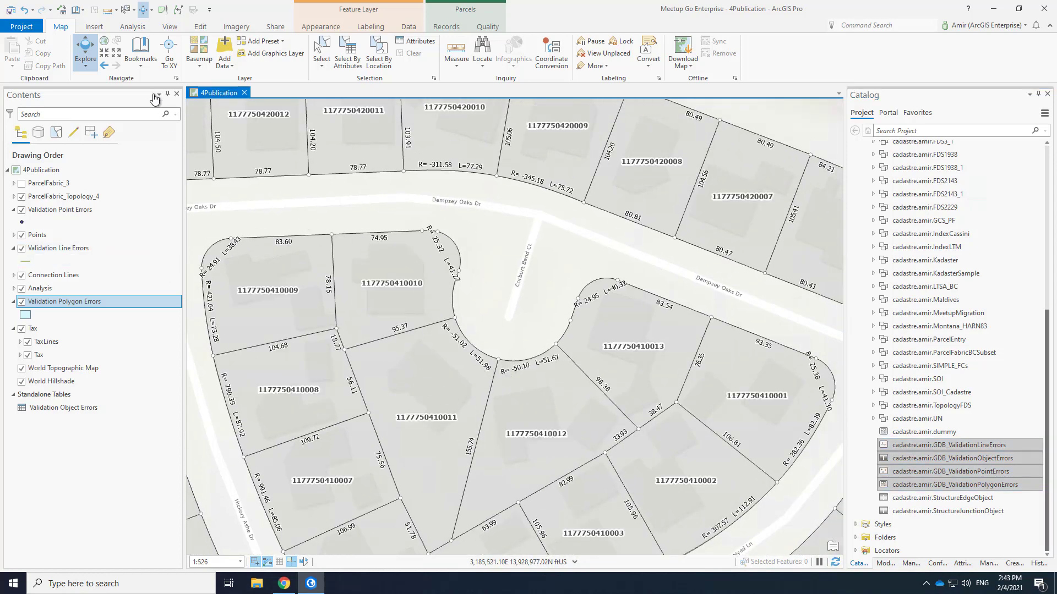
{"action": "left_click", "coordinate": [270, 30]}
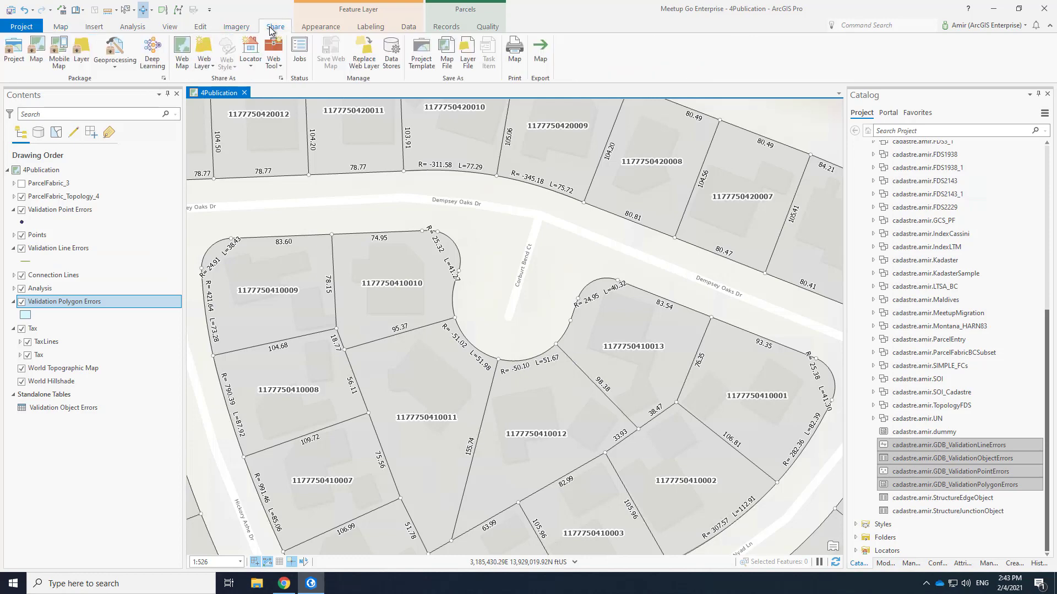
{"action": "left_click", "coordinate": [206, 47]}
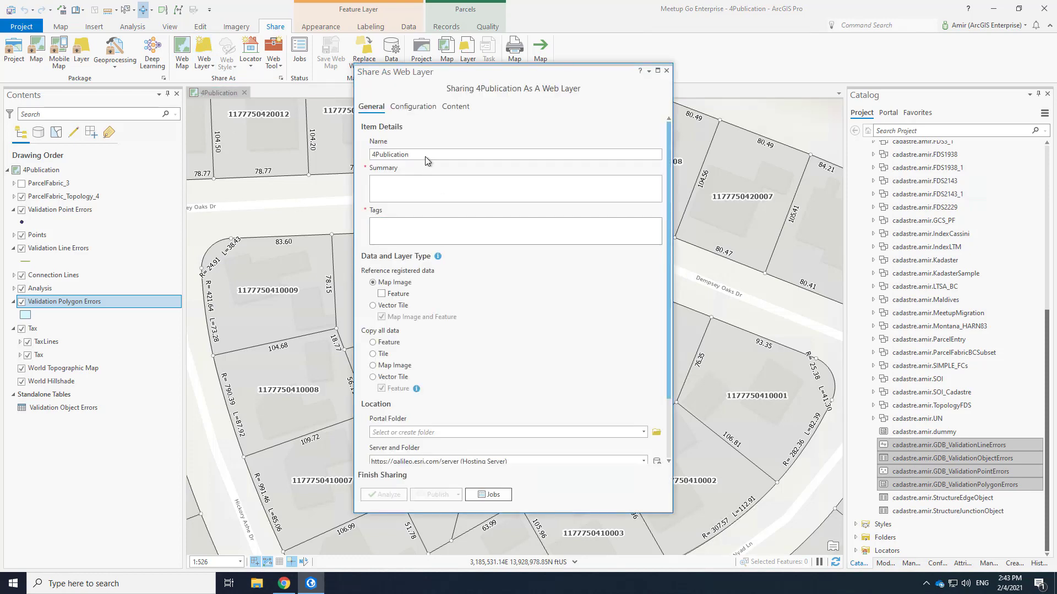
{"action": "left_click_drag", "start_coordinate": [424, 156], "coordinate": [351, 150]}
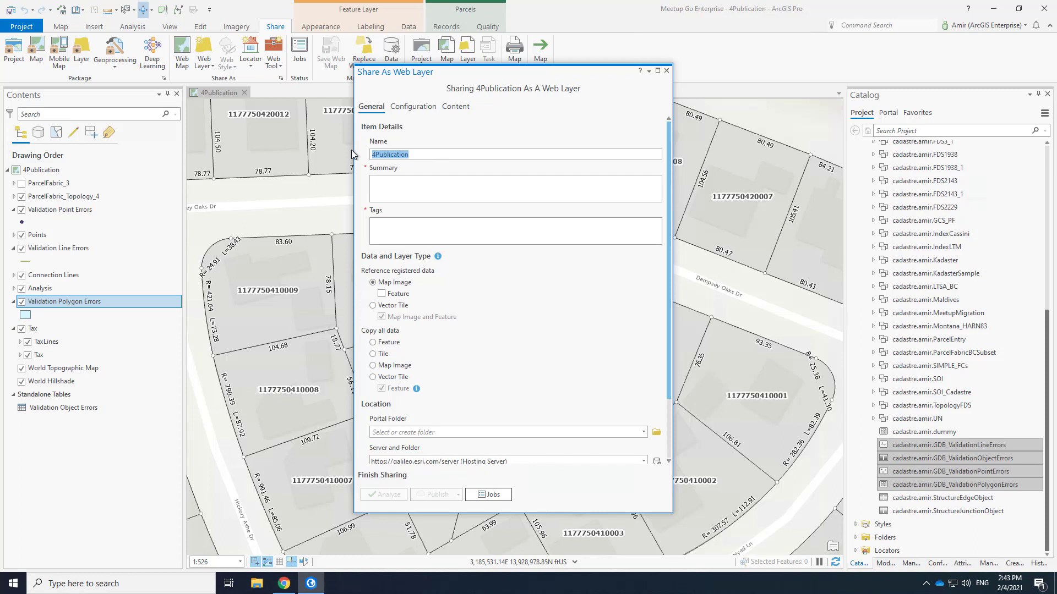
{"action": "type", "text": "SampleMeetupEditing"}
{"action": "left_click", "coordinate": [433, 187]}
{"action": "left_click", "coordinate": [393, 154]}
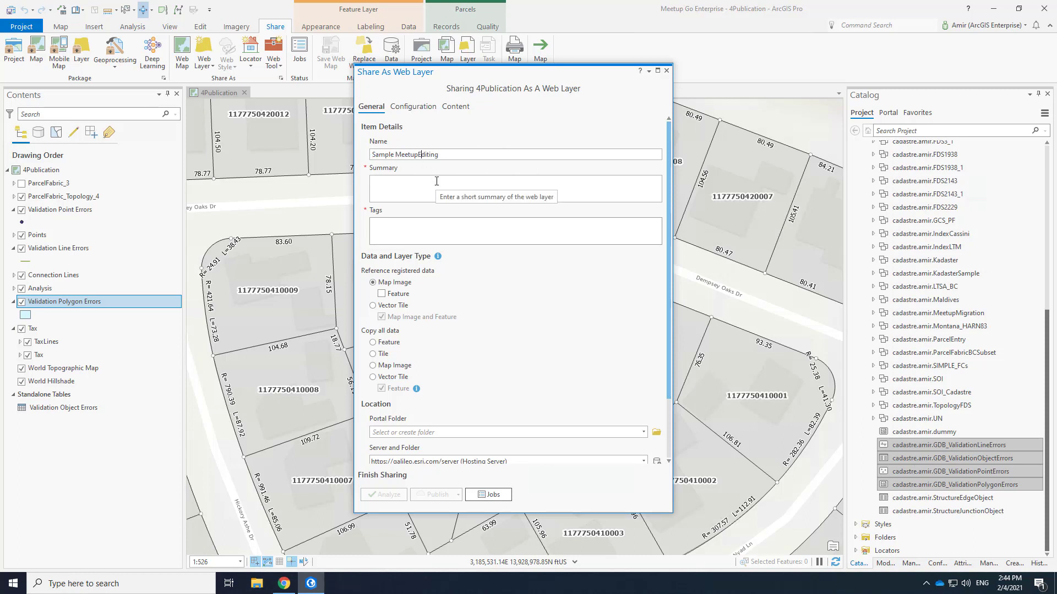
Reuse the web layer's name, Sample Meetup Editing, as its summary and tag
{"action": "key", "text": "ctrl+a"}
{"action": "key", "text": "ctrl+c"}
{"action": "left_click", "coordinate": [404, 181]}
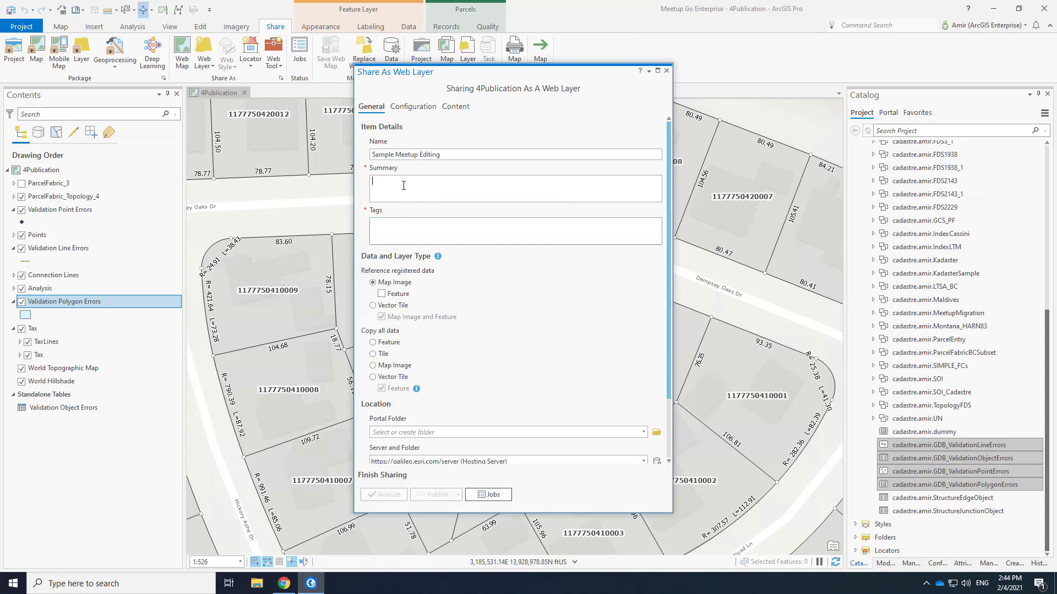
{"action": "key", "text": "ctrl+v"}
{"action": "left_click", "coordinate": [399, 227]}
{"action": "key", "text": "ctrl+v"}
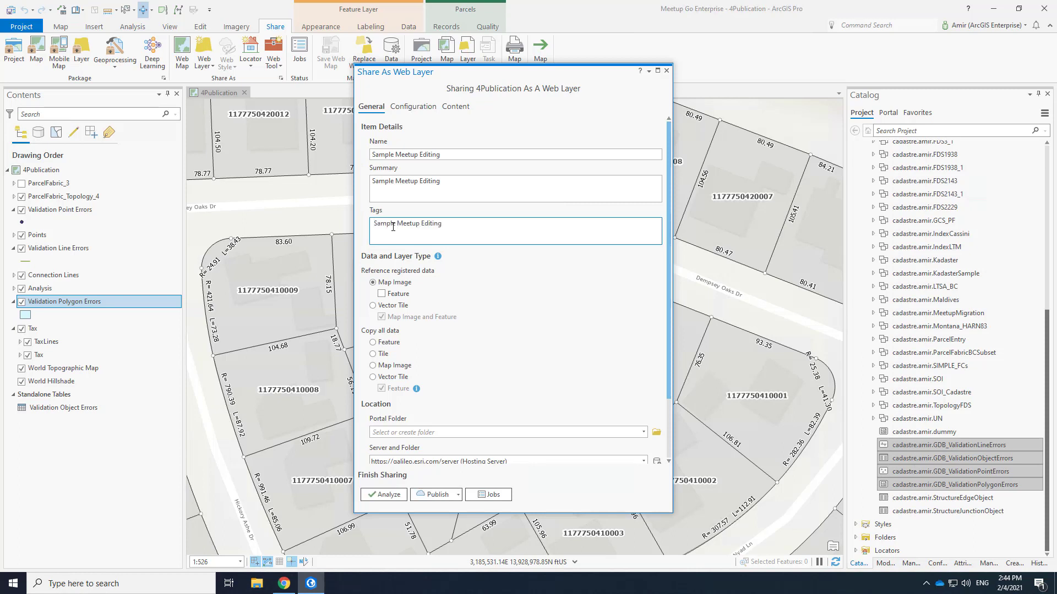
Include a feature layer with the map image of the registered data, and review the location and sharing settings
{"action": "left_click", "coordinate": [382, 295]}
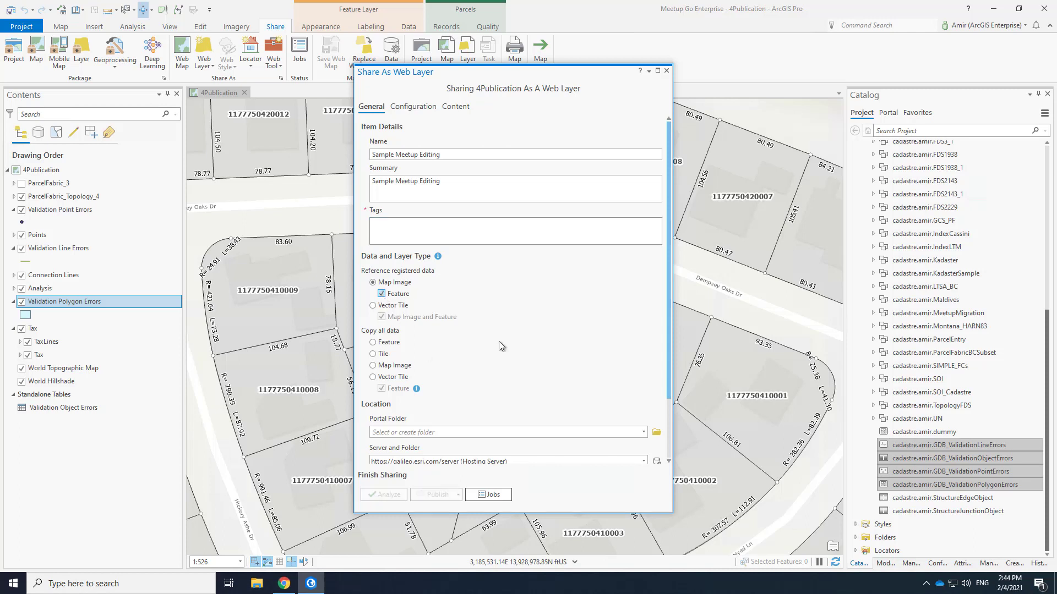
{"action": "left_click_drag", "start_coordinate": [668, 315], "coordinate": [670, 400]}
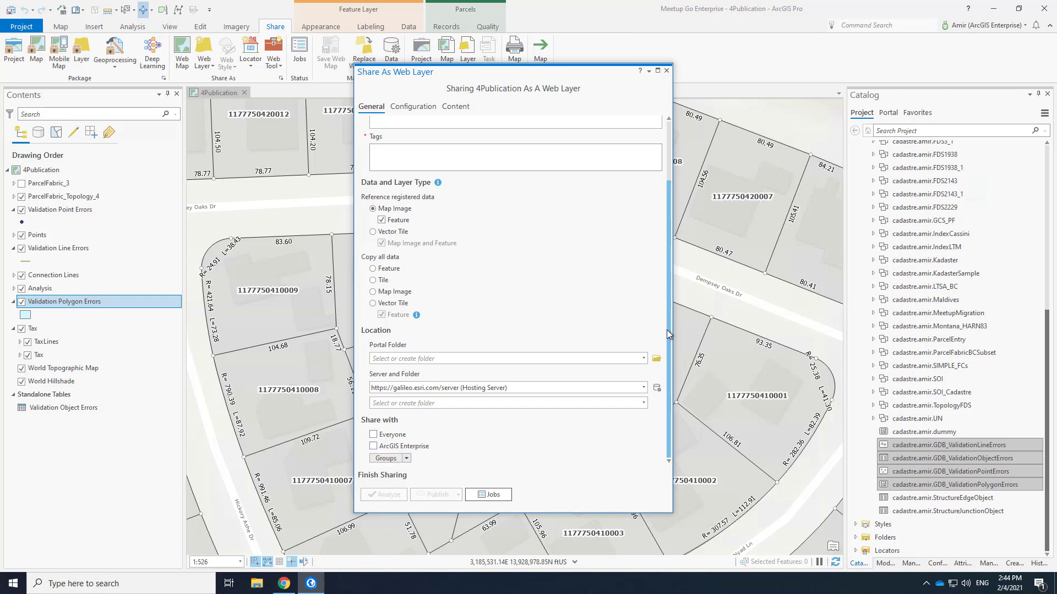
{"action": "left_click_drag", "start_coordinate": [666, 306], "coordinate": [658, 204]}
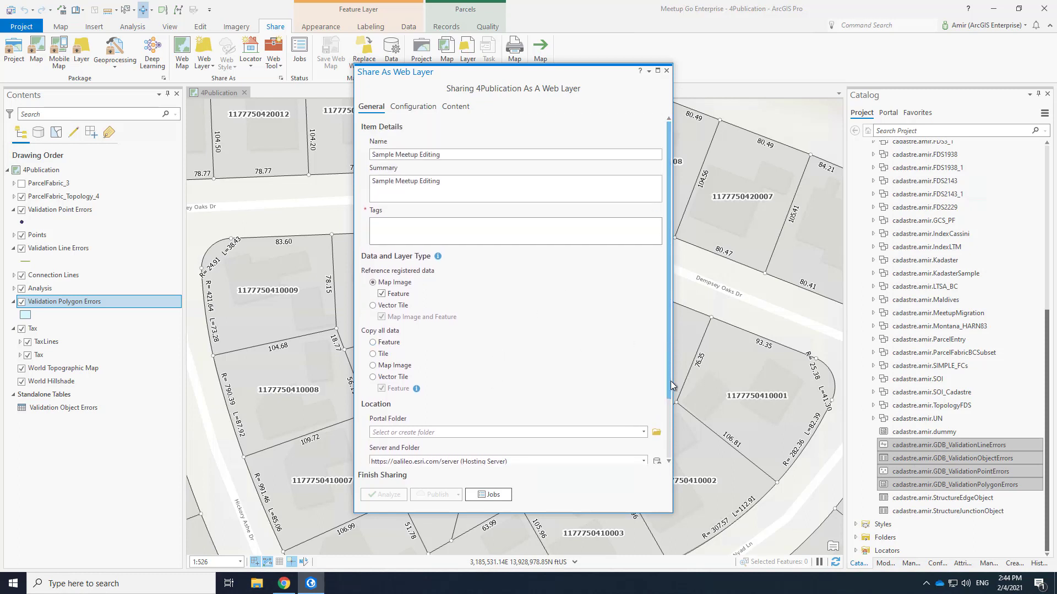
{"action": "left_click_drag", "start_coordinate": [671, 381], "coordinate": [671, 425]}
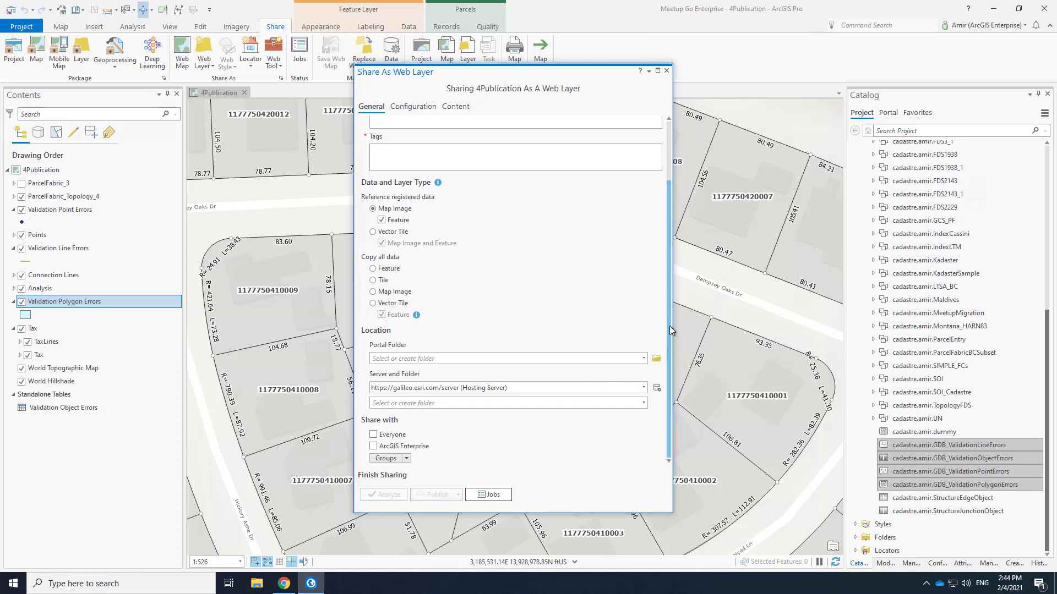
{"action": "left_click_drag", "start_coordinate": [670, 275], "coordinate": [670, 214]}
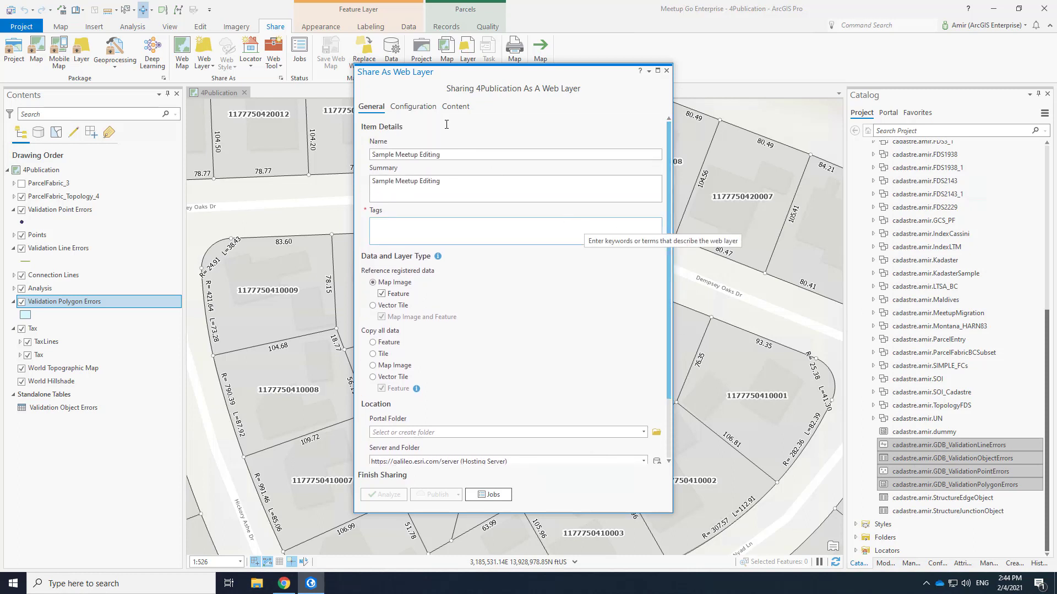
Enable the Version Management and Validation capabilities for the web layer
{"action": "left_click", "coordinate": [423, 111]}
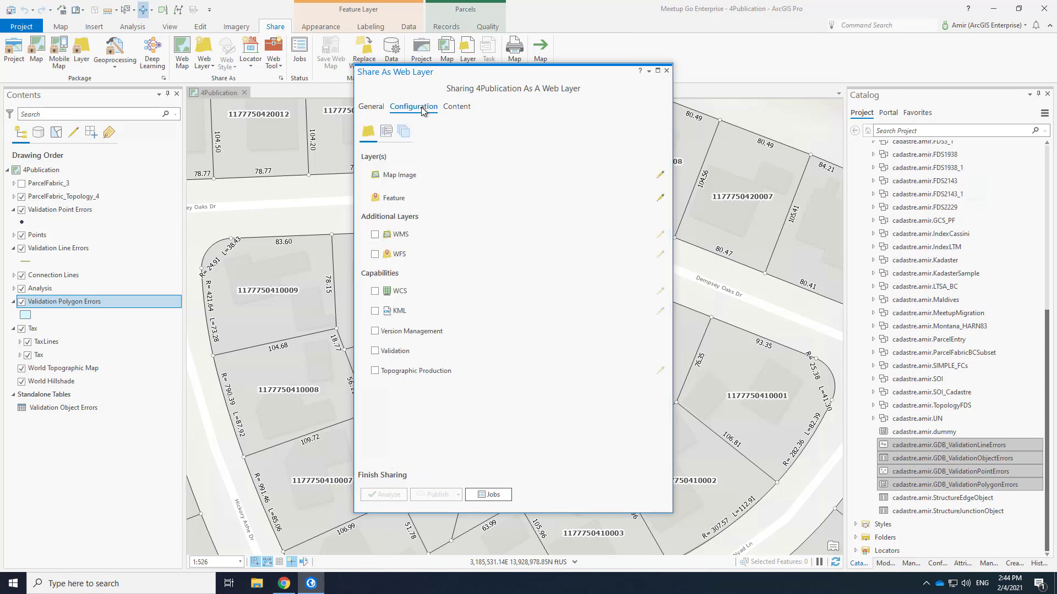
{"action": "left_click", "coordinate": [375, 332]}
{"action": "left_click", "coordinate": [374, 351]}
{"action": "left_click", "coordinate": [367, 109]}
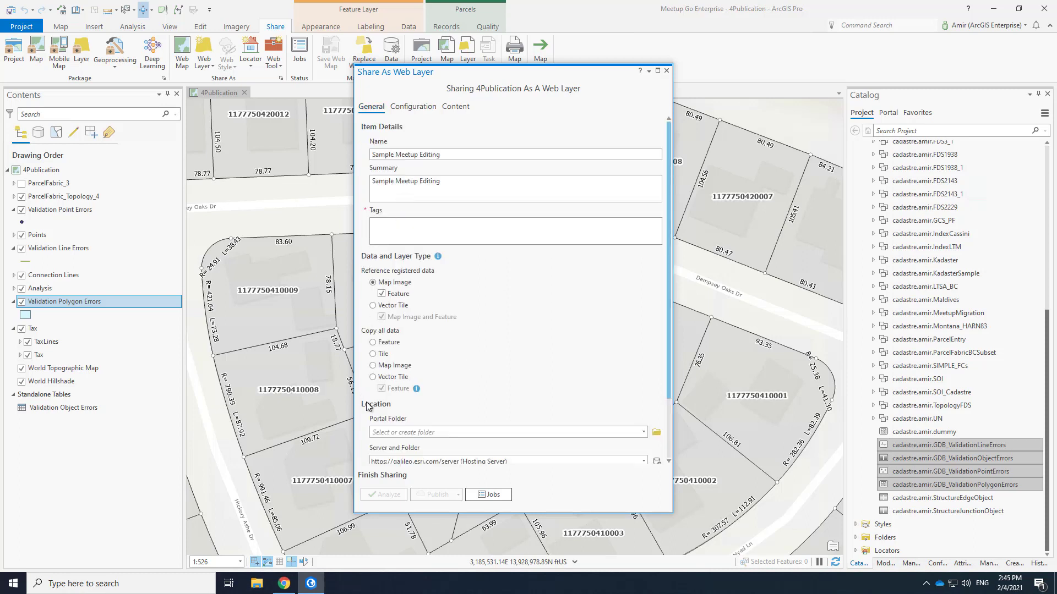
Tag the web layer as Sample Meetup Editing and analyze it for publishing issues
{"action": "left_click", "coordinate": [406, 224]}
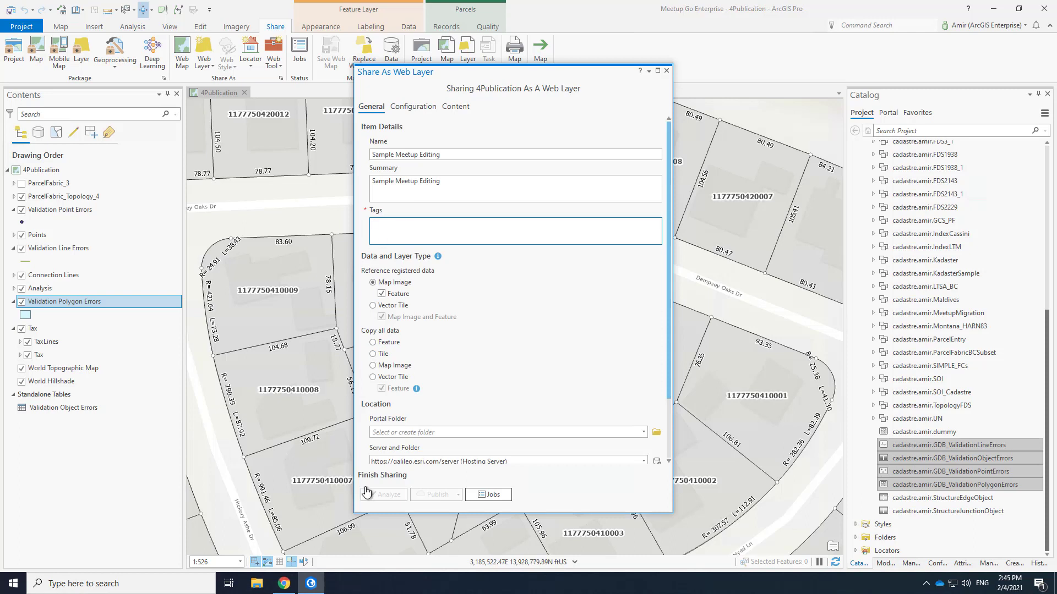
{"action": "type", "text": "Sample Meetup Editing"}
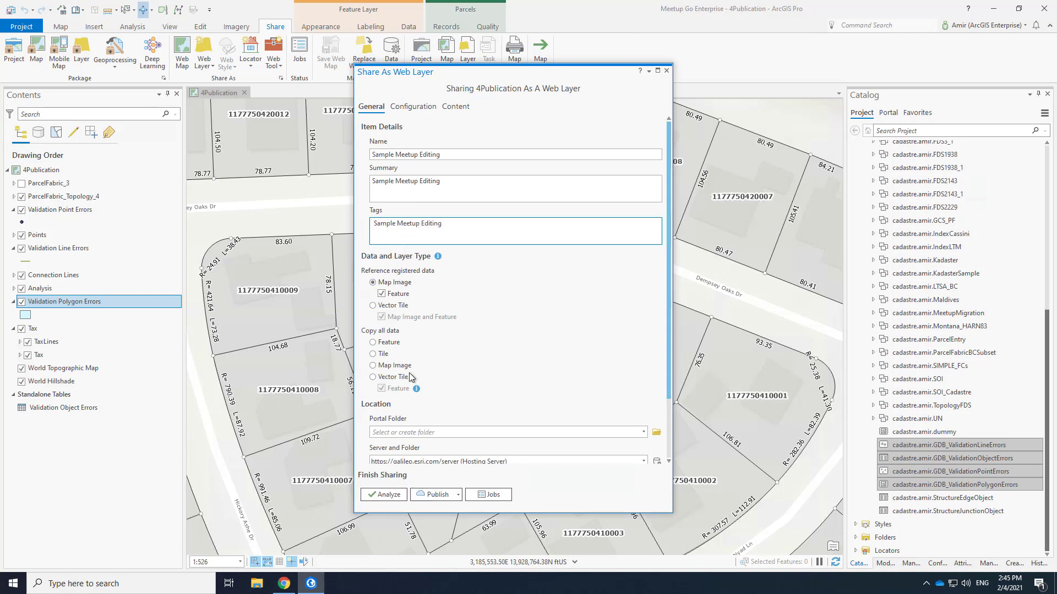
{"action": "left_click", "coordinate": [383, 495]}
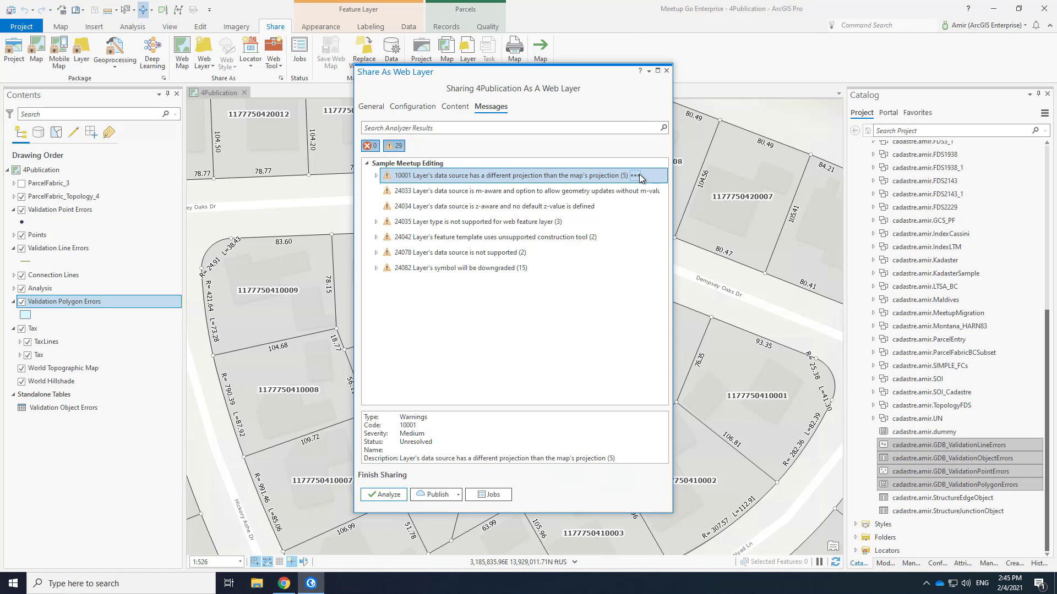
Publish the web layer and review the editing, true curve and topology properties of its feature layer
{"action": "left_click", "coordinate": [373, 108]}
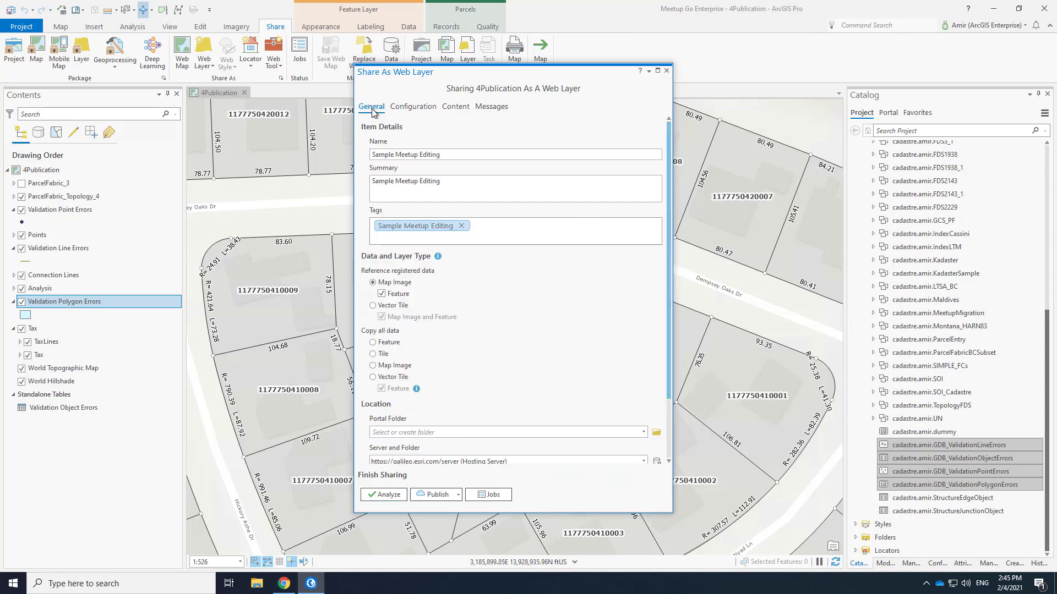
{"action": "left_click", "coordinate": [435, 495]}
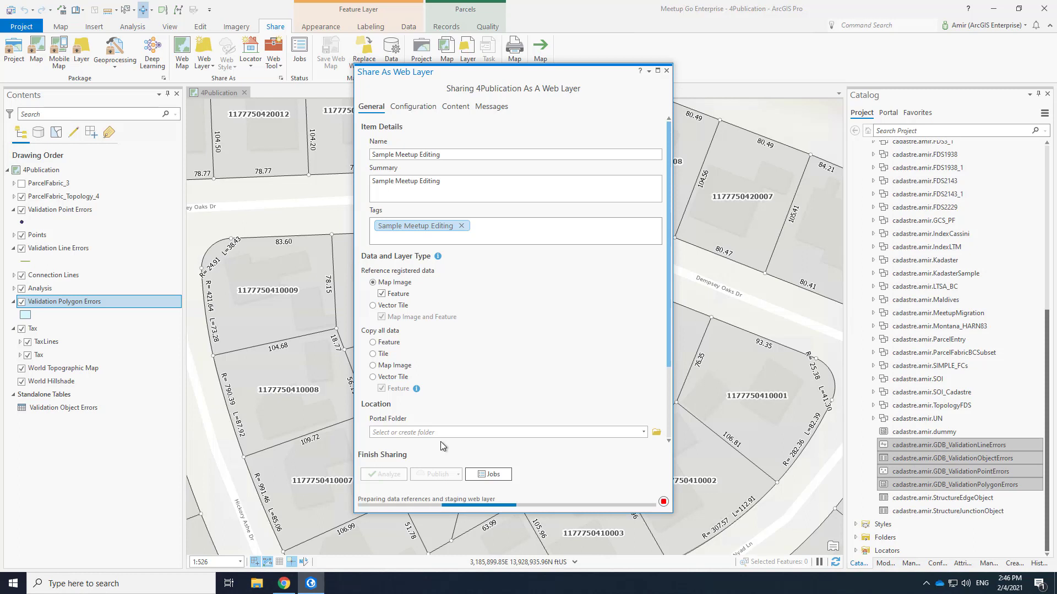
{"action": "left_click", "coordinate": [411, 108]}
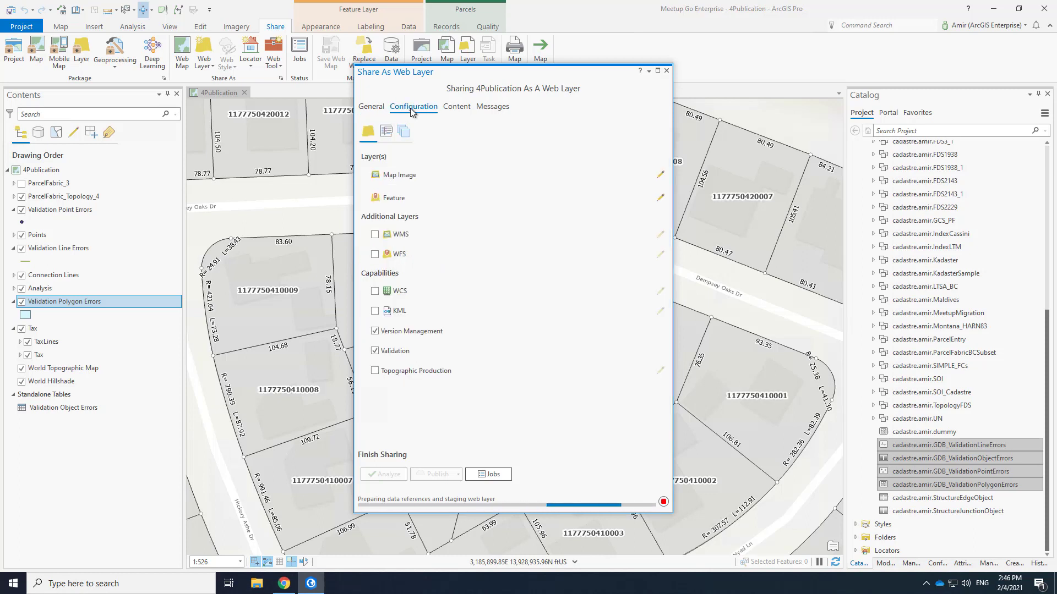
{"action": "left_click", "coordinate": [660, 198]}
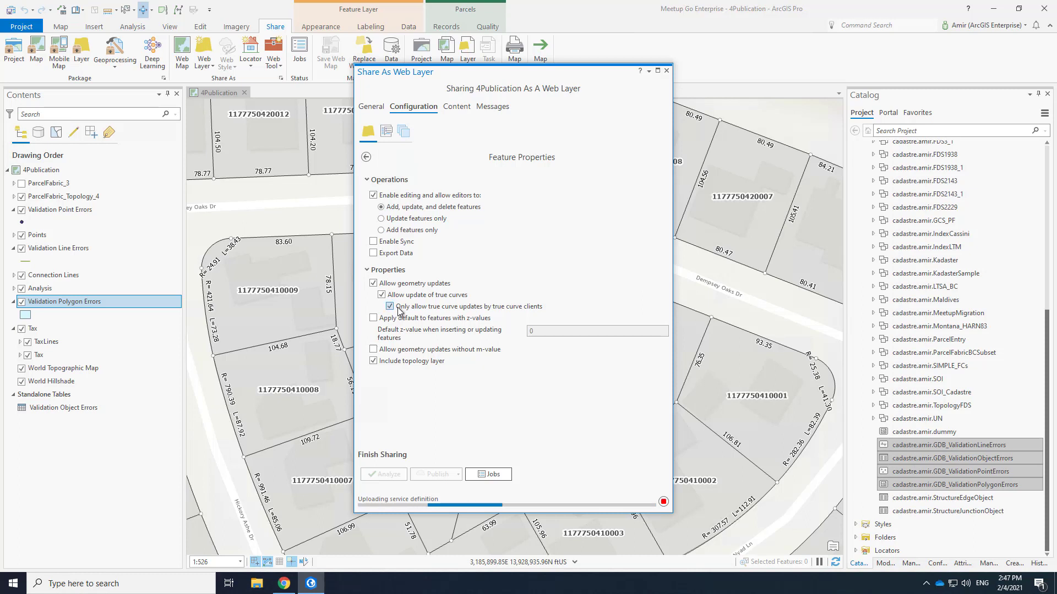
{"action": "left_click", "coordinate": [367, 158]}
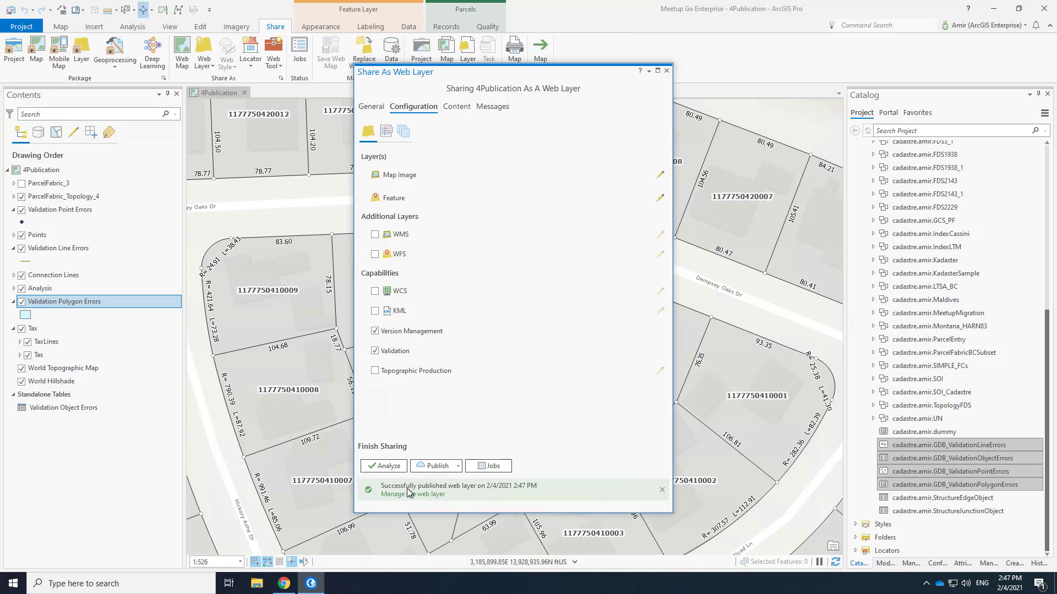
Switch to the published web layer's portal page in the browser and open the Sample Meetup Editing layer in Map Viewer
{"action": "left_click", "coordinate": [411, 498]}
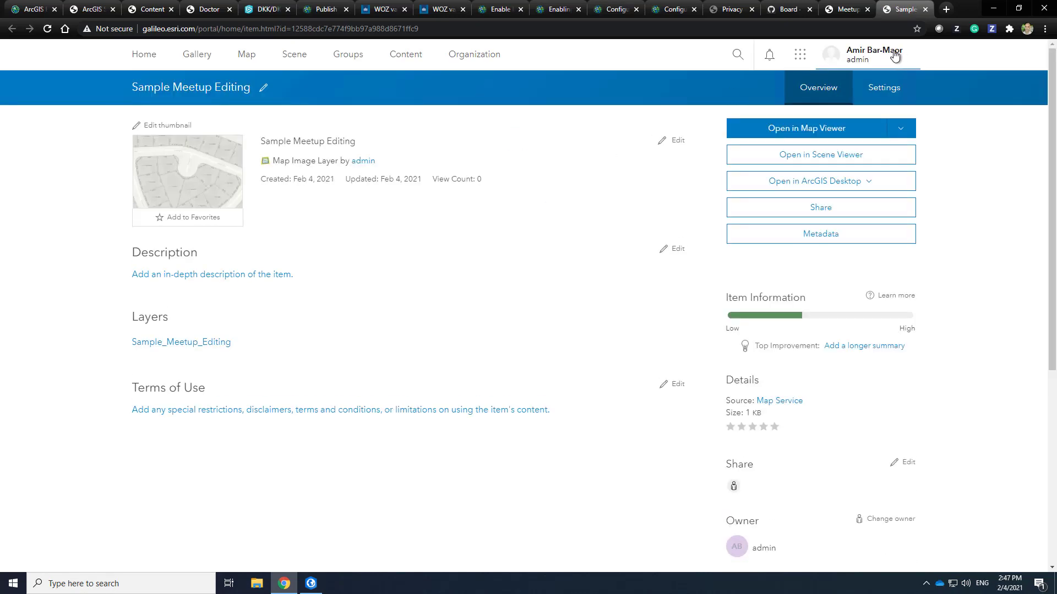
{"action": "mouse_move", "coordinate": [204, 190]}
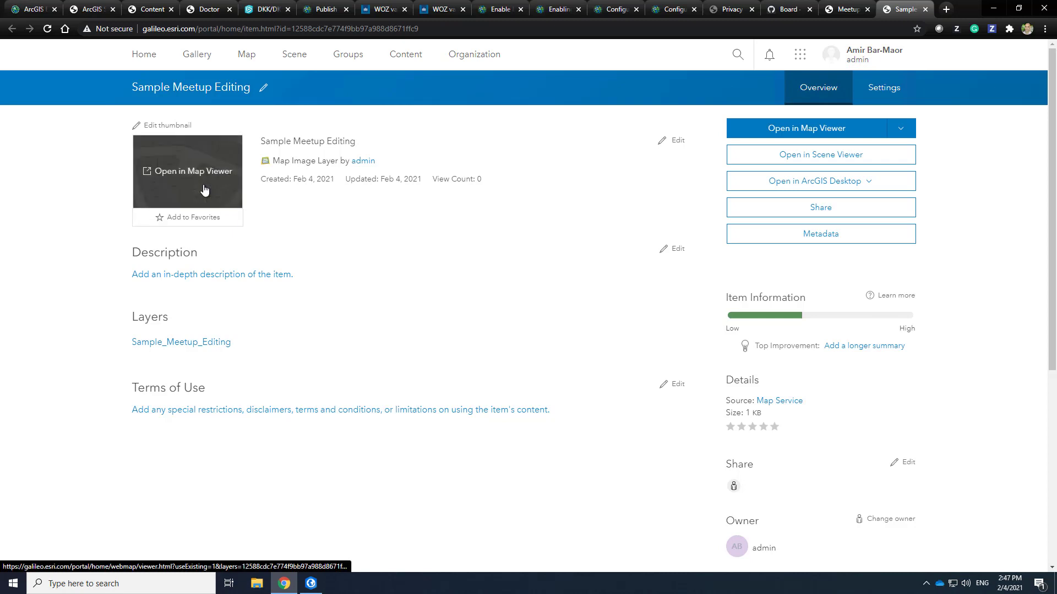
{"action": "left_click", "coordinate": [204, 190]}
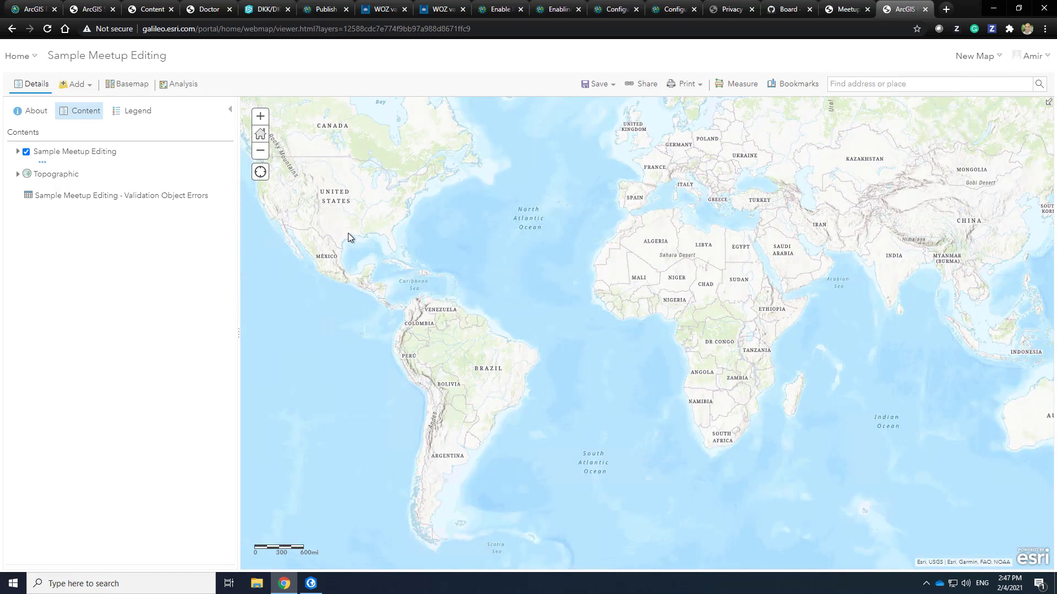
Look at the web map around Lake Houston and expand the Sample Meetup Editing layer to review its sublayers
{"action": "scroll", "coordinate": [348, 233], "scroll_direction": "up", "scroll_amount": 4}
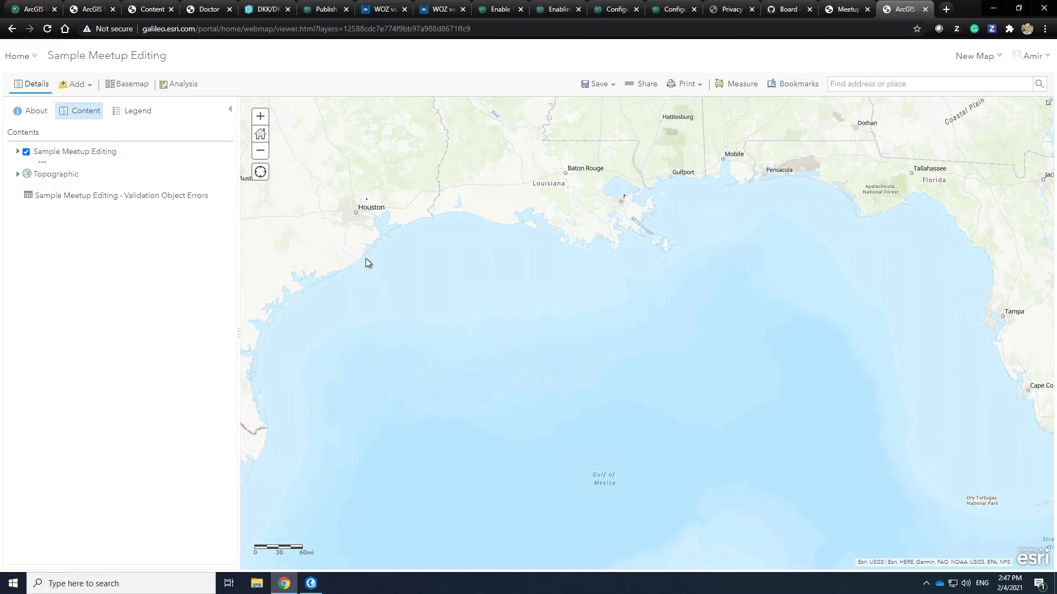
{"action": "scroll", "coordinate": [366, 193], "scroll_direction": "up", "scroll_amount": 1}
{"action": "scroll", "coordinate": [366, 197], "scroll_direction": "up", "scroll_amount": 4}
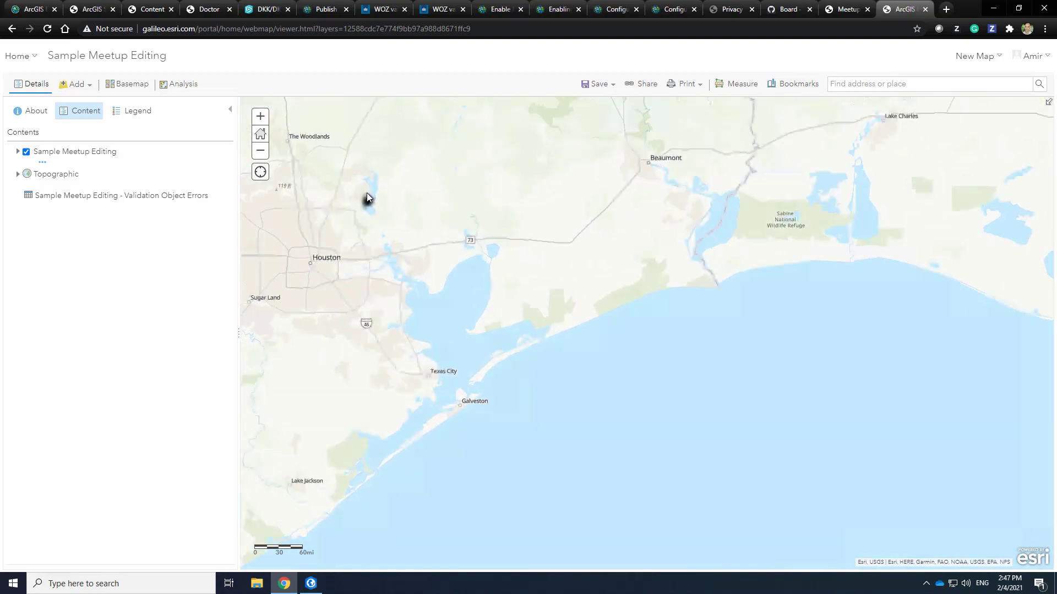
{"action": "scroll", "coordinate": [368, 219], "scroll_direction": "up", "scroll_amount": 4}
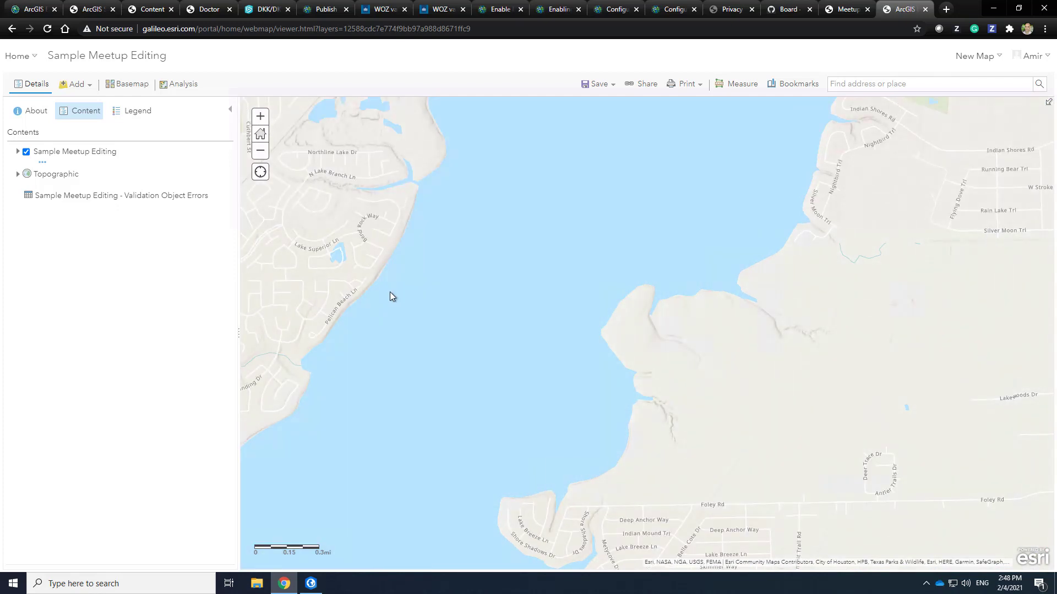
{"action": "left_click_drag", "start_coordinate": [366, 259], "coordinate": [718, 324]}
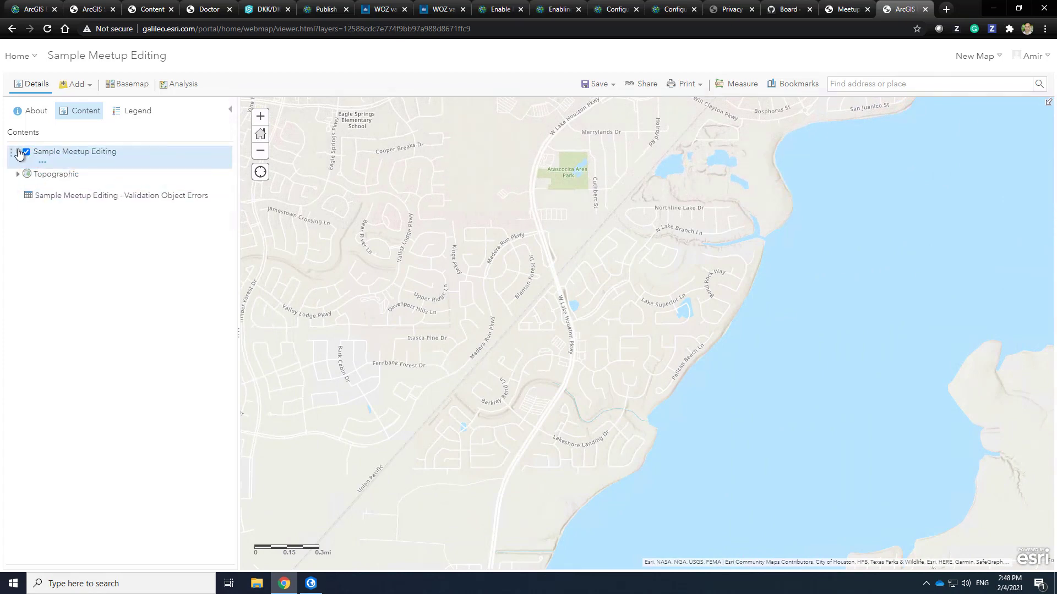
{"action": "left_click", "coordinate": [18, 152]}
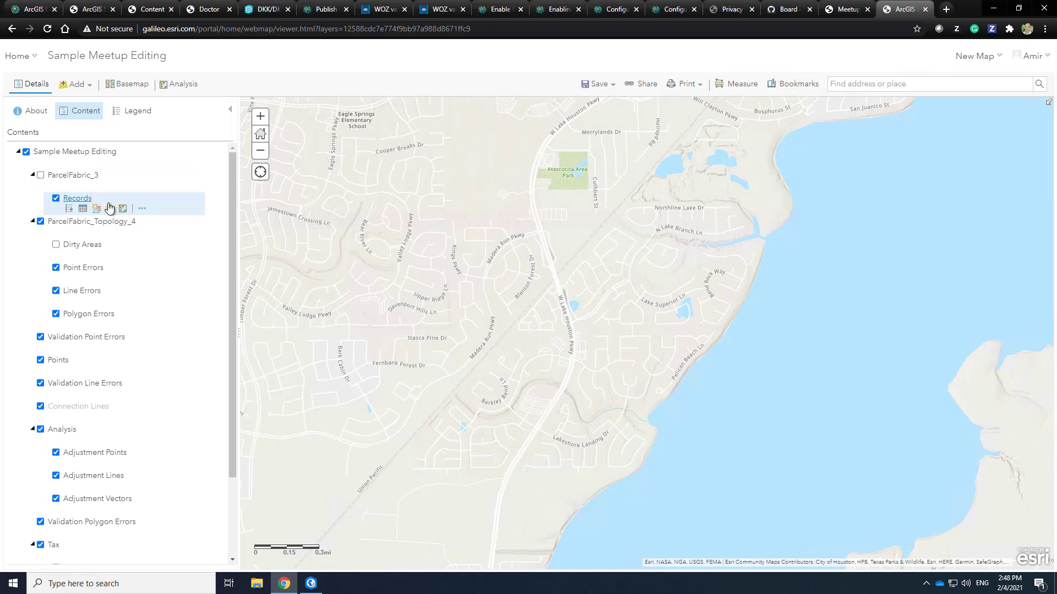
{"action": "left_click", "coordinate": [142, 209]}
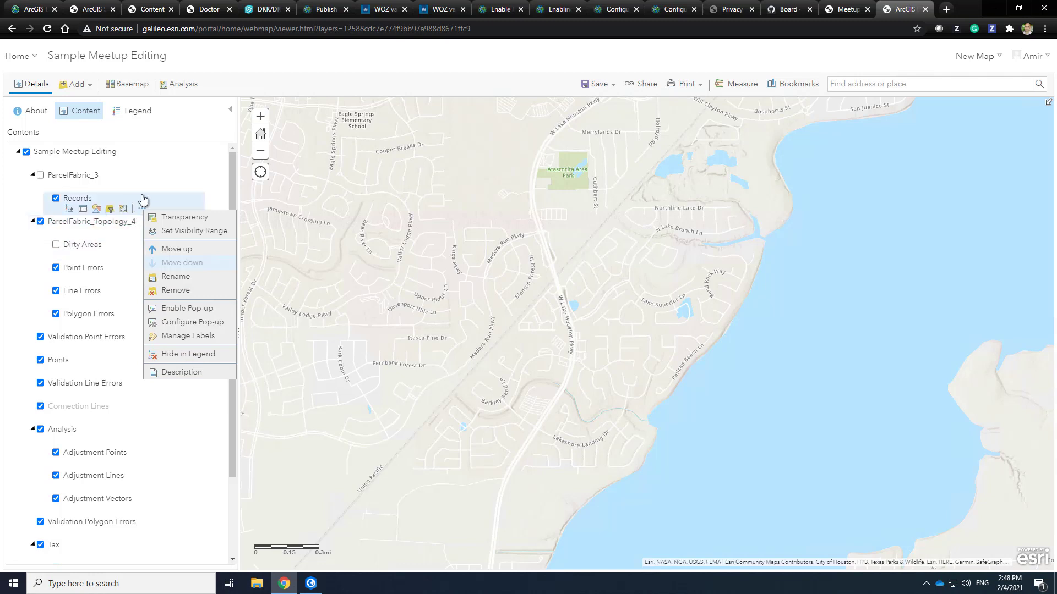
{"action": "left_click", "coordinate": [164, 190]}
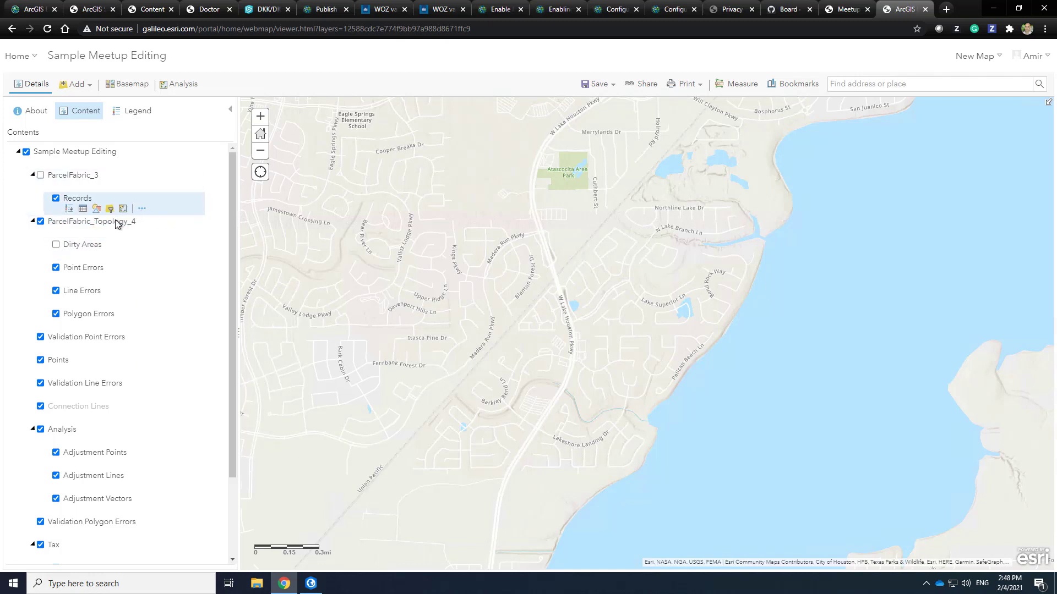
Review the attribute table of the Records layer, selecting its System default plan row, and close the table
{"action": "left_click", "coordinate": [82, 209]}
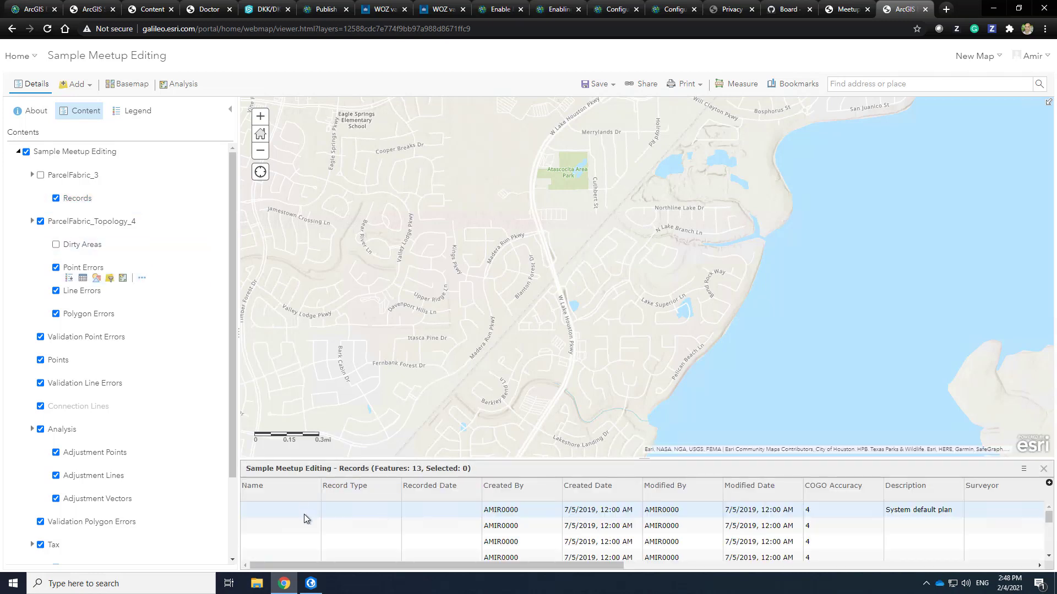
{"action": "left_click", "coordinate": [349, 508]}
{"action": "right_click", "coordinate": [550, 510]}
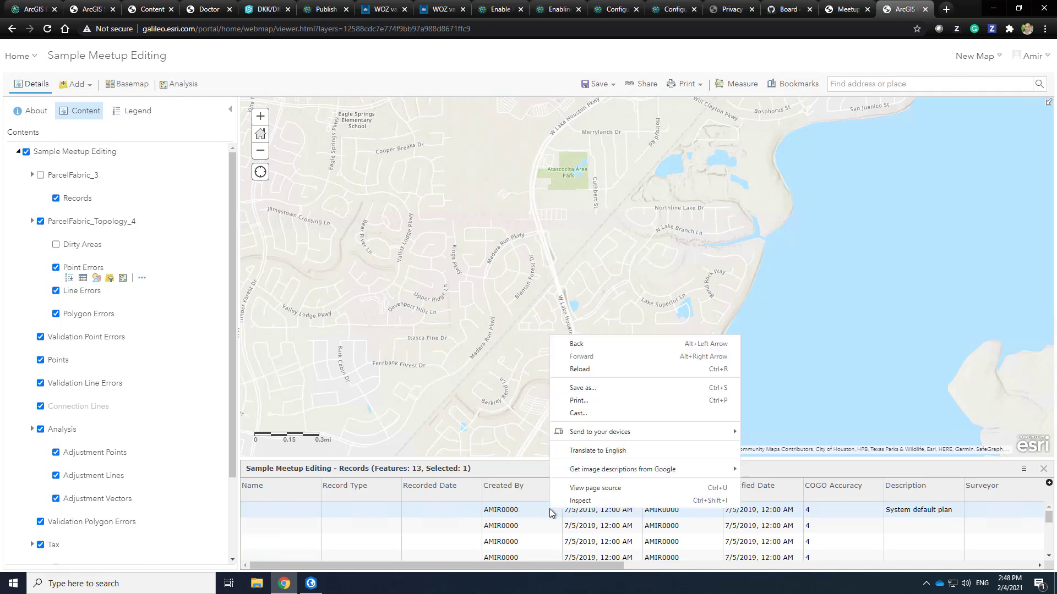
{"action": "key", "text": "Escape"}
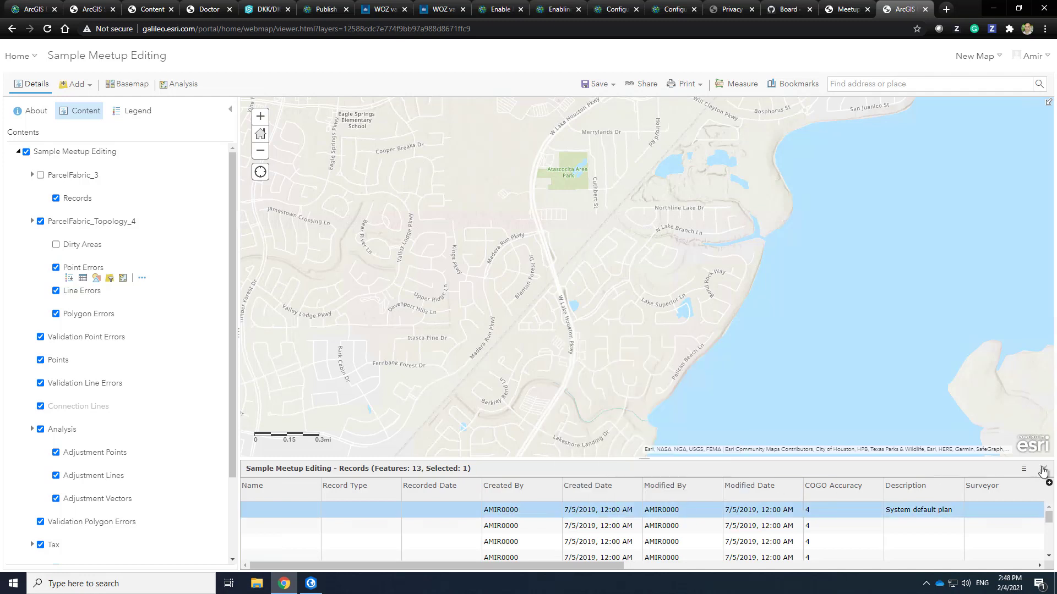
{"action": "left_click", "coordinate": [1044, 468]}
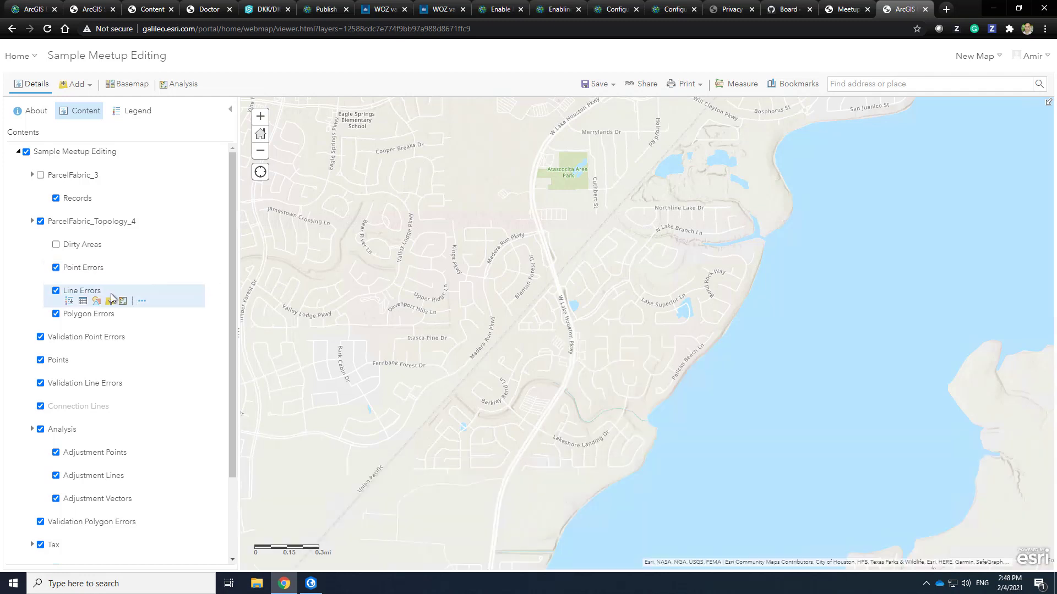
Examine the published parcels and their line and parcel labels near Atascocita along Leisure Place Dr
{"action": "scroll", "coordinate": [507, 355], "scroll_direction": "down", "scroll_amount": 4}
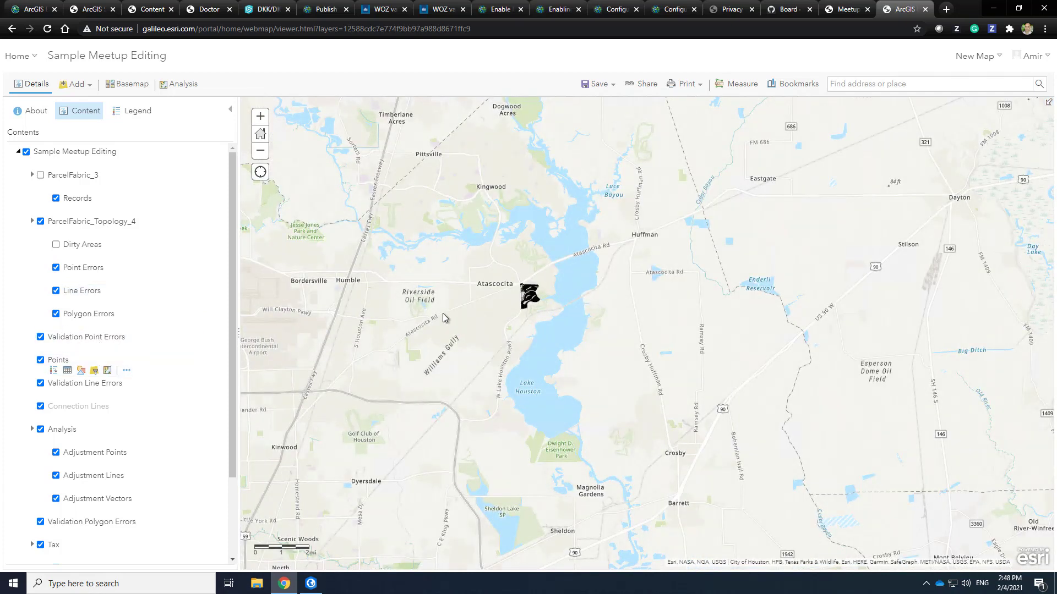
{"action": "scroll", "coordinate": [536, 300], "scroll_direction": "up", "scroll_amount": 5}
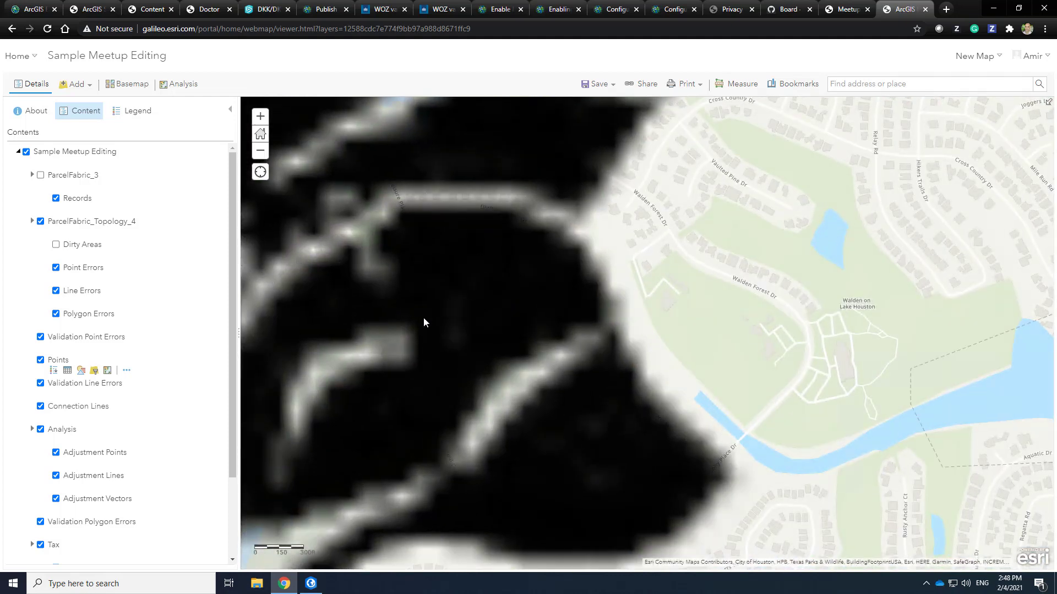
{"action": "scroll", "coordinate": [424, 322], "scroll_direction": "up", "scroll_amount": 3}
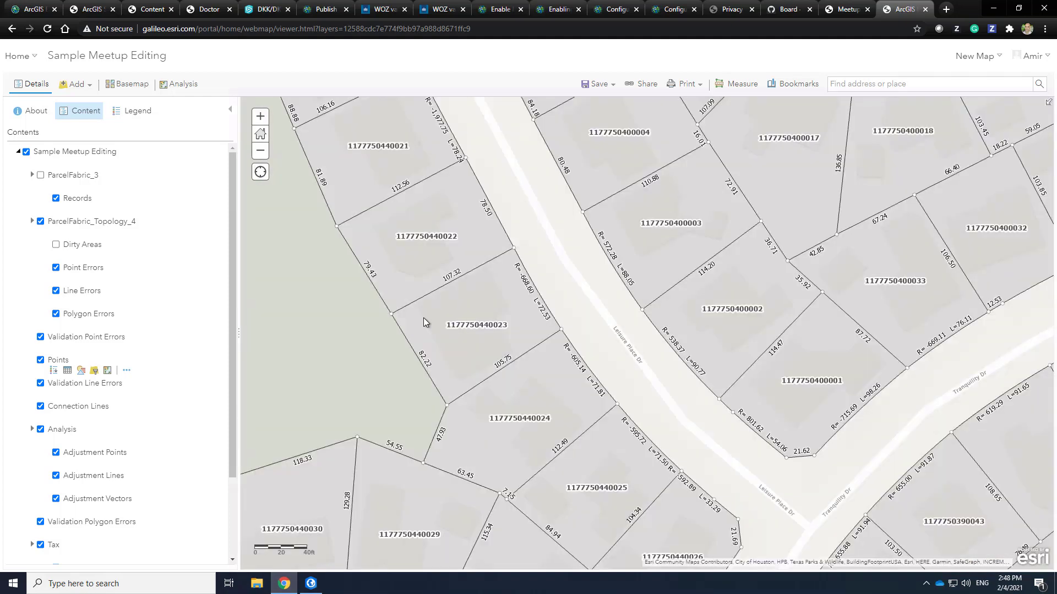
{"action": "left_click_drag", "start_coordinate": [360, 148], "coordinate": [527, 307]}
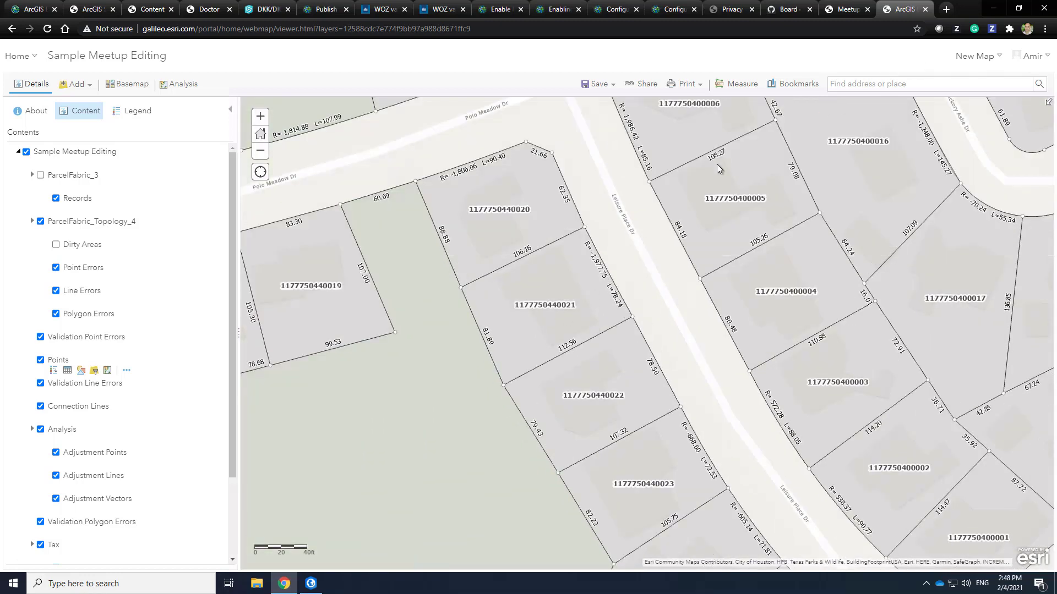
Switch back to ArcGIS Pro and close the web layer sharing pane and the 4Publication map
{"action": "left_click", "coordinate": [997, 9]}
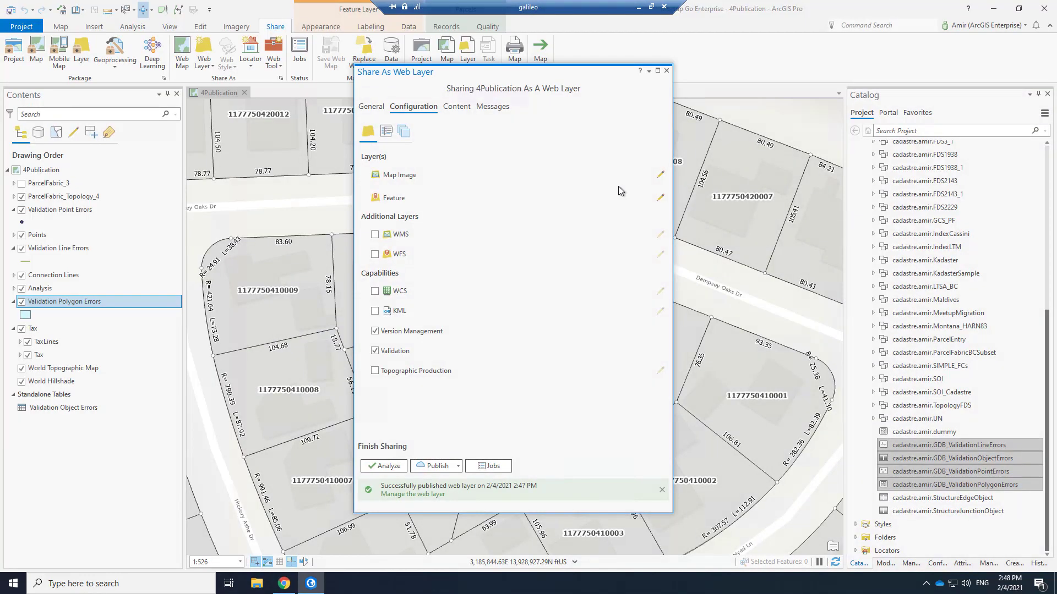
{"action": "left_click", "coordinate": [666, 71]}
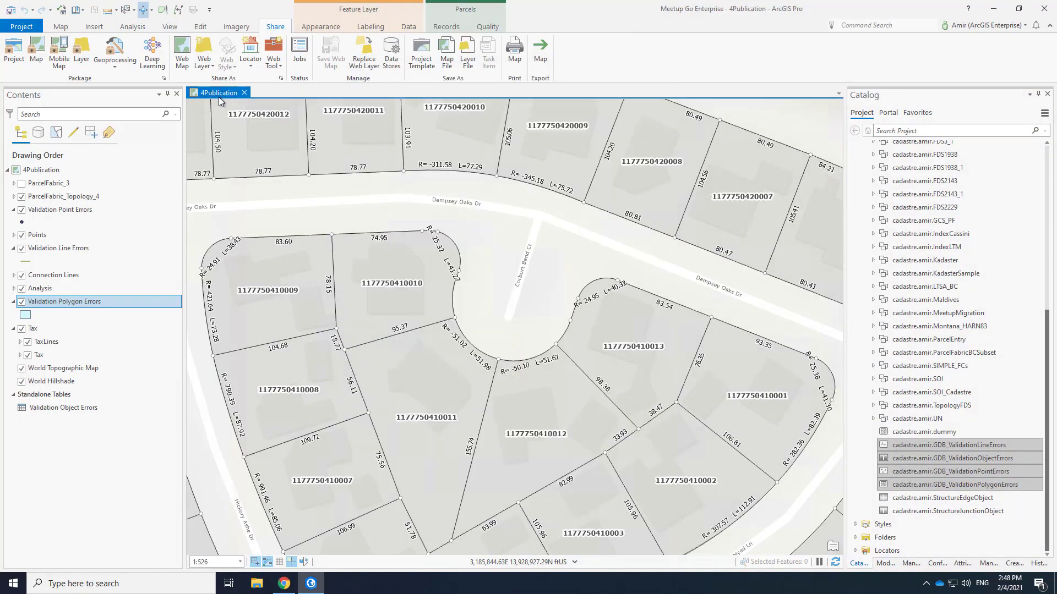
{"action": "left_click", "coordinate": [245, 94]}
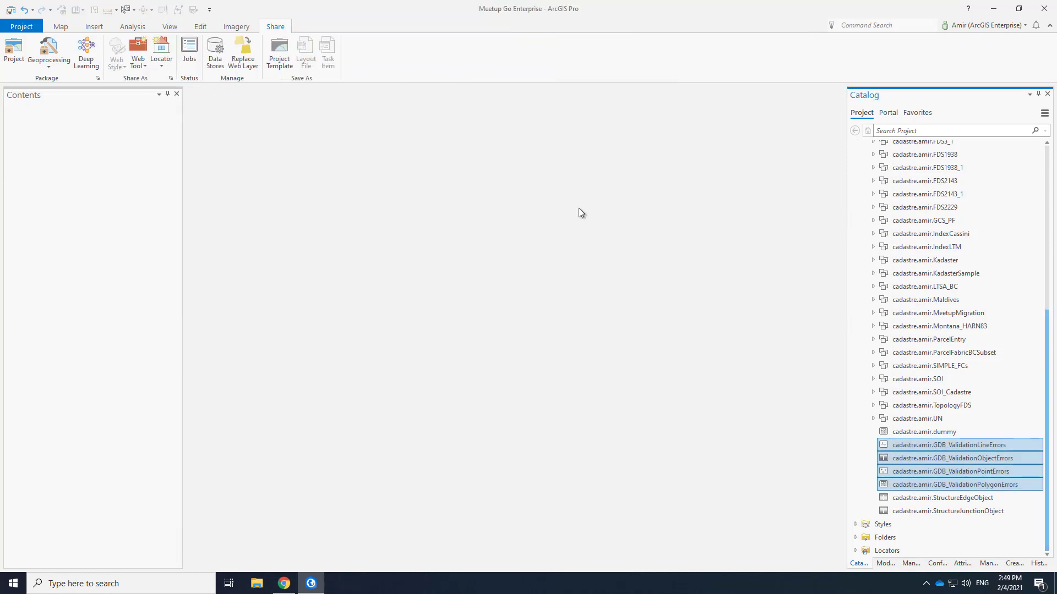
Add ParcelFabric_3 from the portal's Sample Meetup Editing feature layer to a new map
{"action": "left_click", "coordinate": [890, 116]}
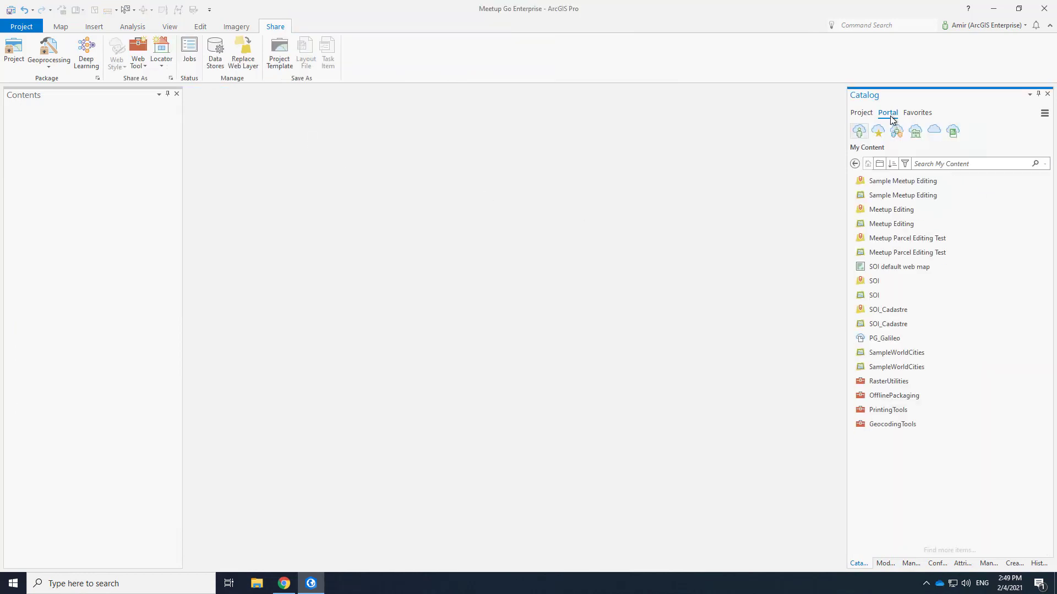
{"action": "left_click", "coordinate": [874, 182]}
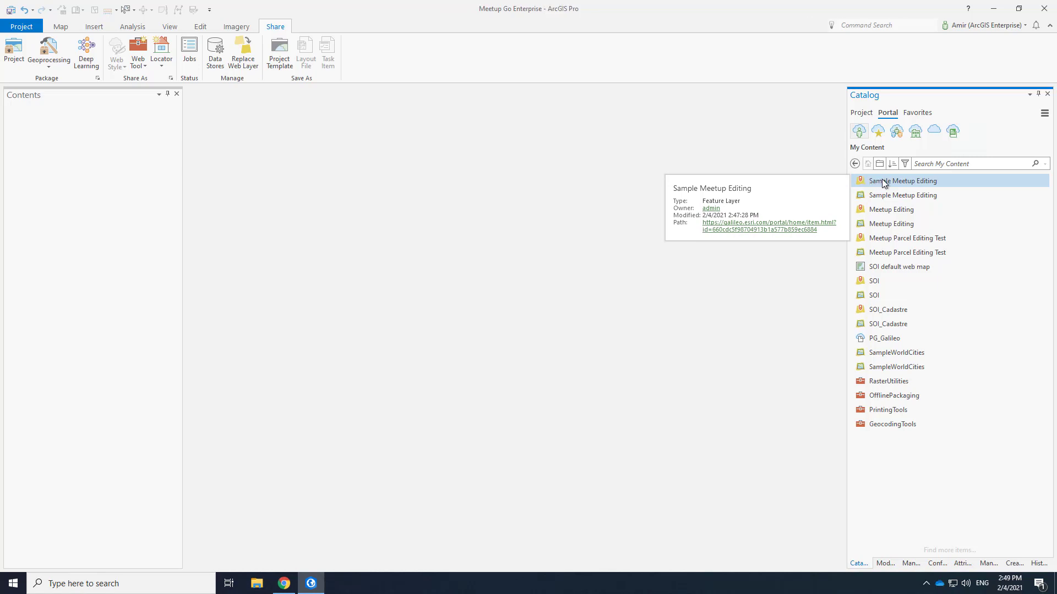
{"action": "double_click", "coordinate": [883, 183]}
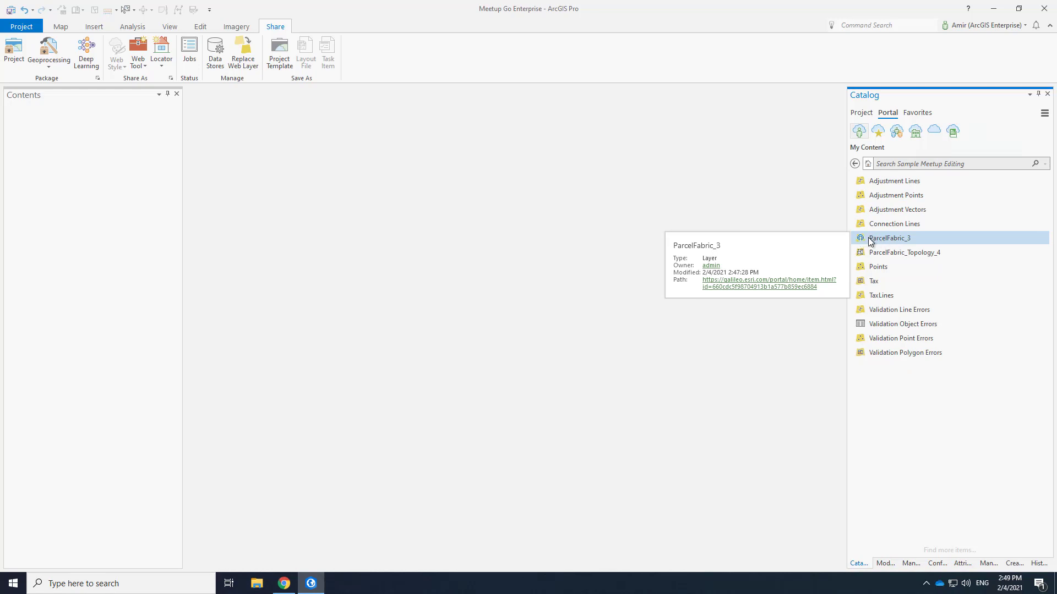
{"action": "left_click_drag", "start_coordinate": [879, 238], "coordinate": [903, 242]}
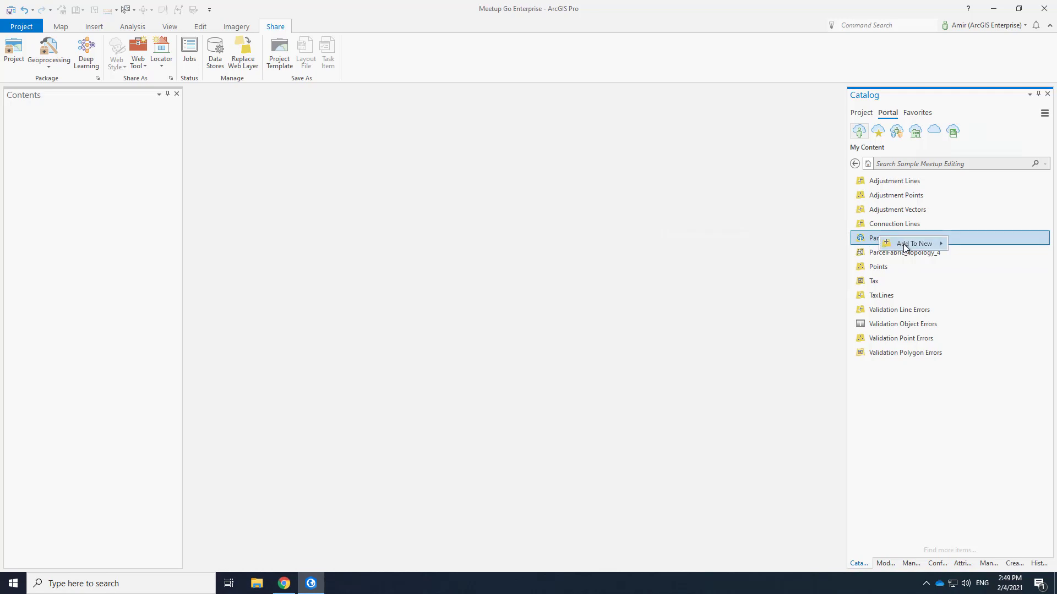
{"action": "mouse_move", "coordinate": [903, 243]}
{"action": "left_click", "coordinate": [970, 245]}
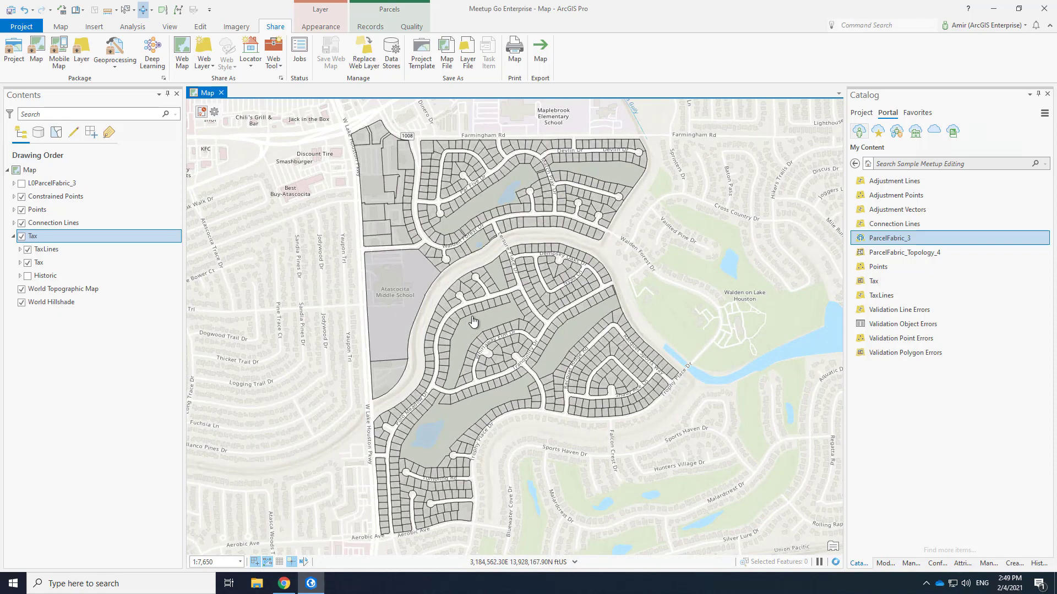
Inspect the parcels along Polo Meadow Dr and the sublayers of the added parcel fabric layer
{"action": "scroll", "coordinate": [474, 319], "scroll_direction": "up", "scroll_amount": 5}
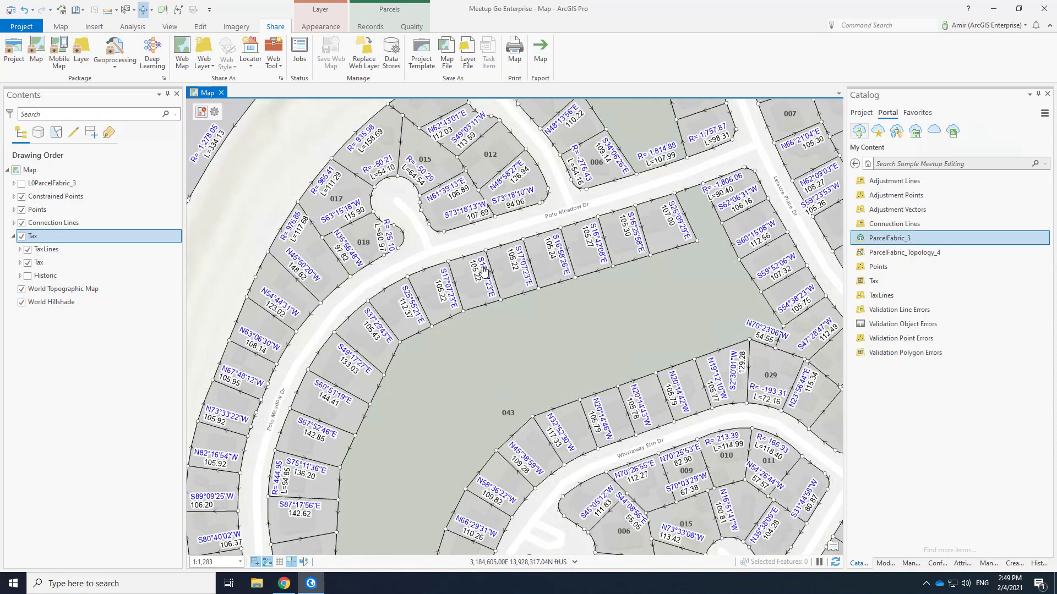
{"action": "scroll", "coordinate": [455, 302], "scroll_direction": "up", "scroll_amount": 4}
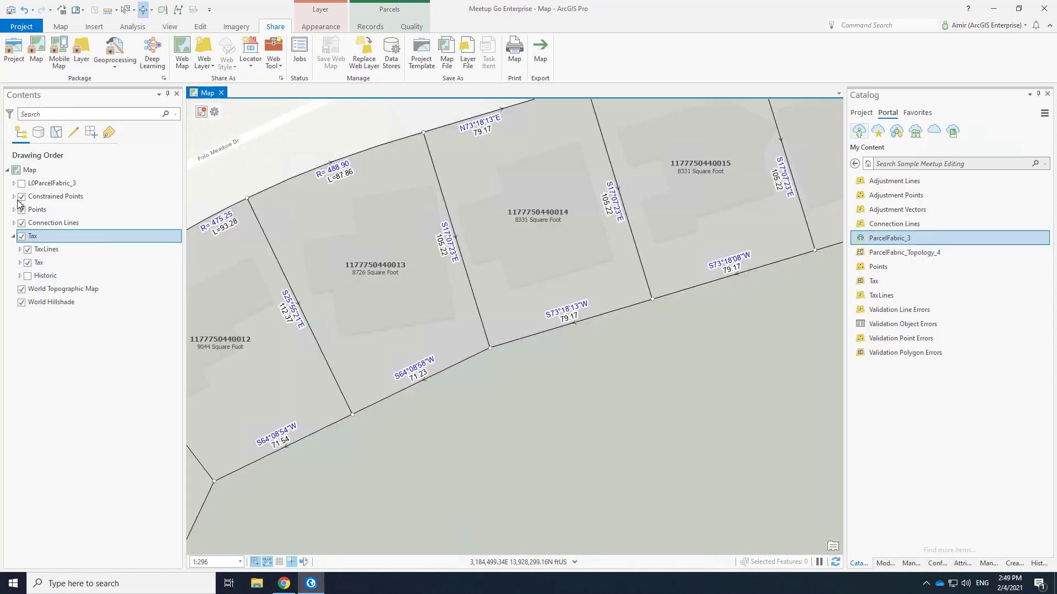
{"action": "left_click", "coordinate": [13, 183]}
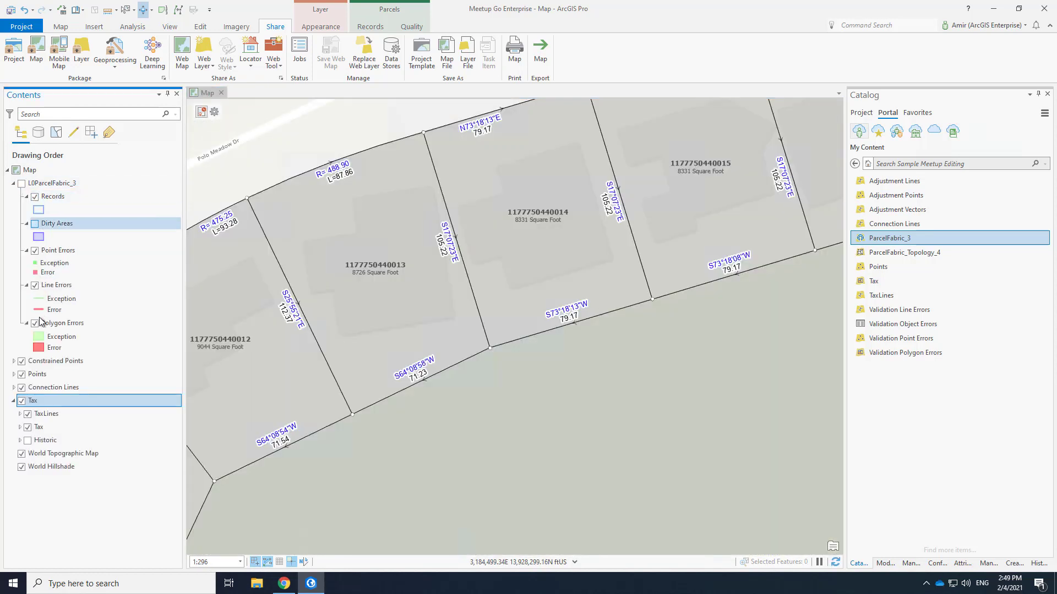
{"action": "left_click", "coordinate": [14, 184]}
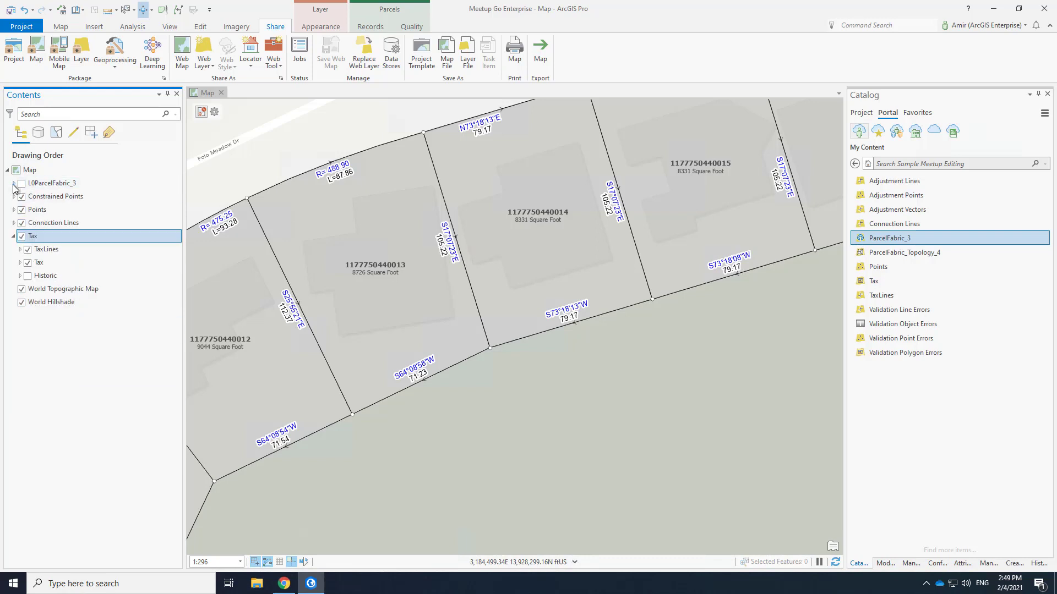
Create a public version named Meetuptest from sde.DEFAULT, change the map to it, and return to the layers' drawing order
{"action": "left_click", "coordinate": [39, 133]}
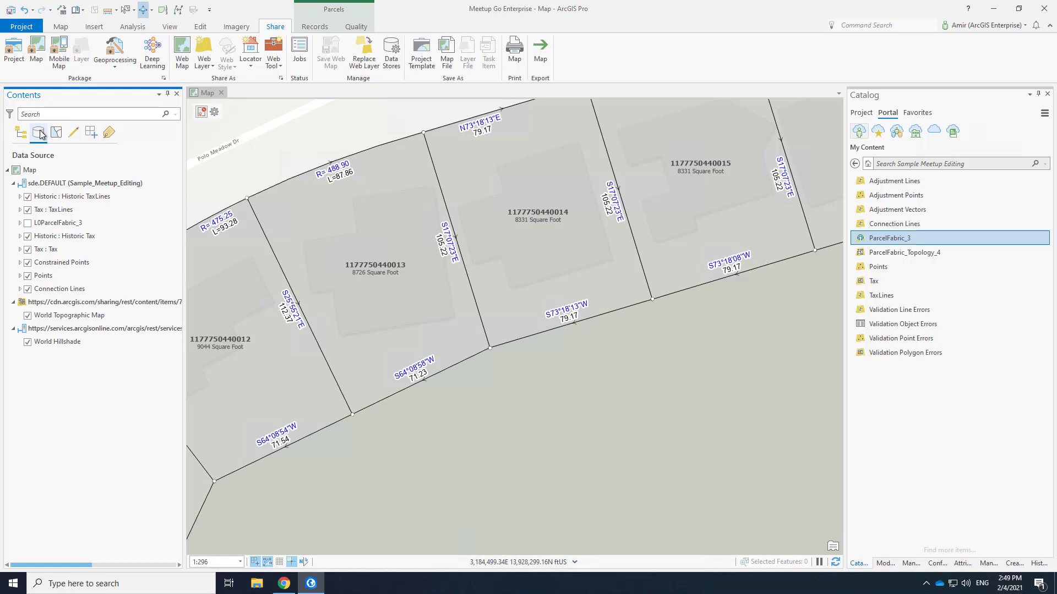
{"action": "left_click", "coordinate": [59, 185]}
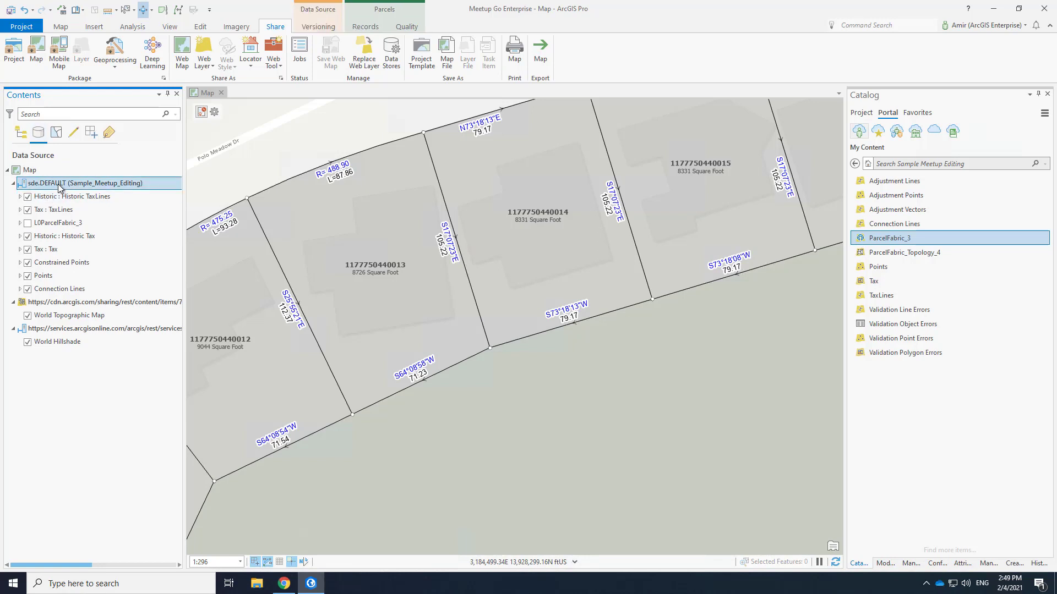
{"action": "left_click", "coordinate": [318, 30]}
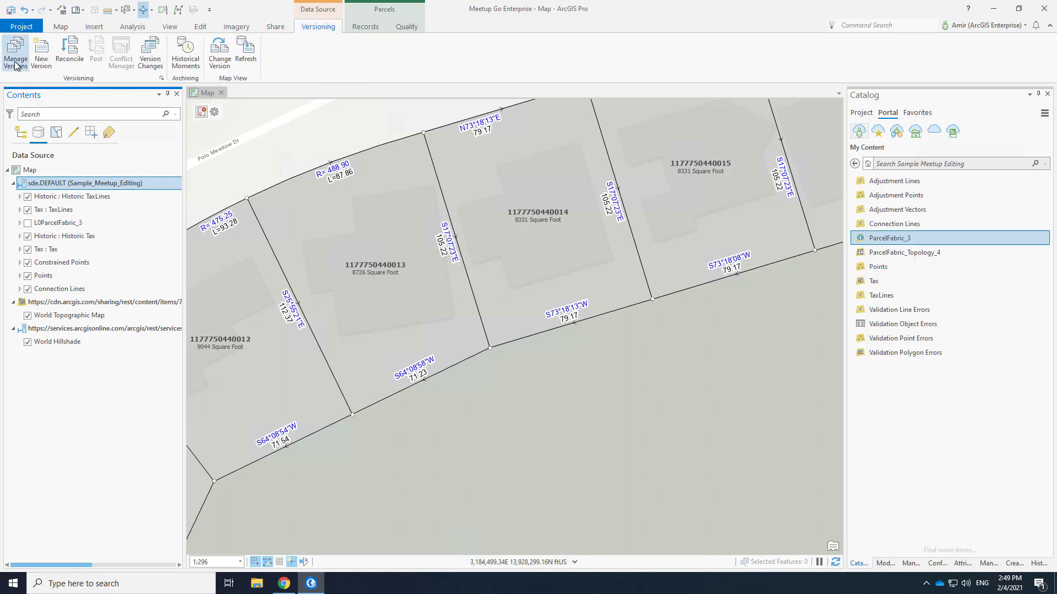
{"action": "left_click", "coordinate": [48, 57]}
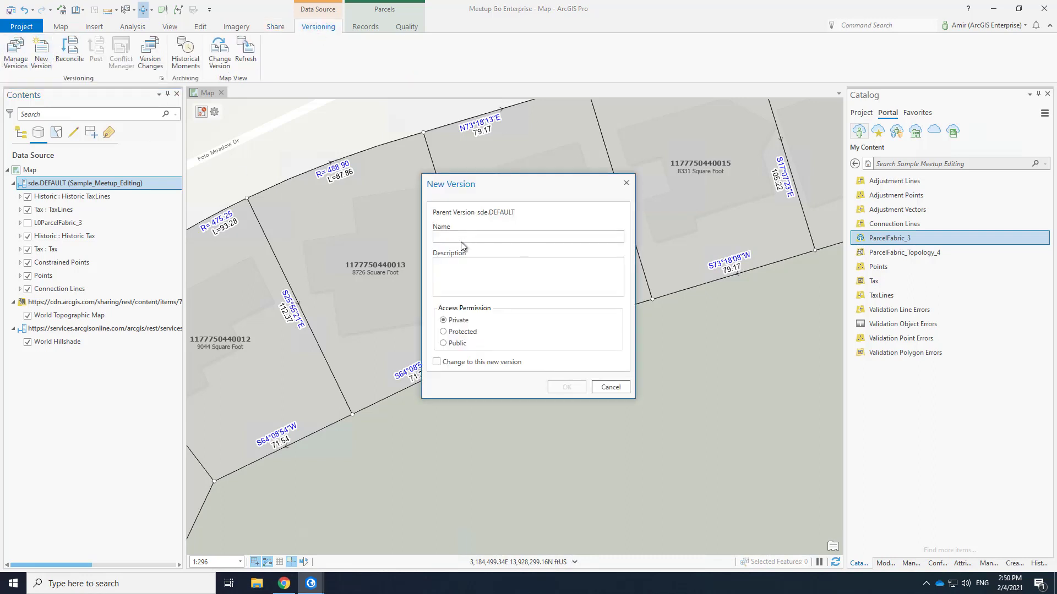
{"action": "type", "text": "Meetuptest"}
{"action": "left_click", "coordinate": [444, 343]}
{"action": "left_click", "coordinate": [436, 362]}
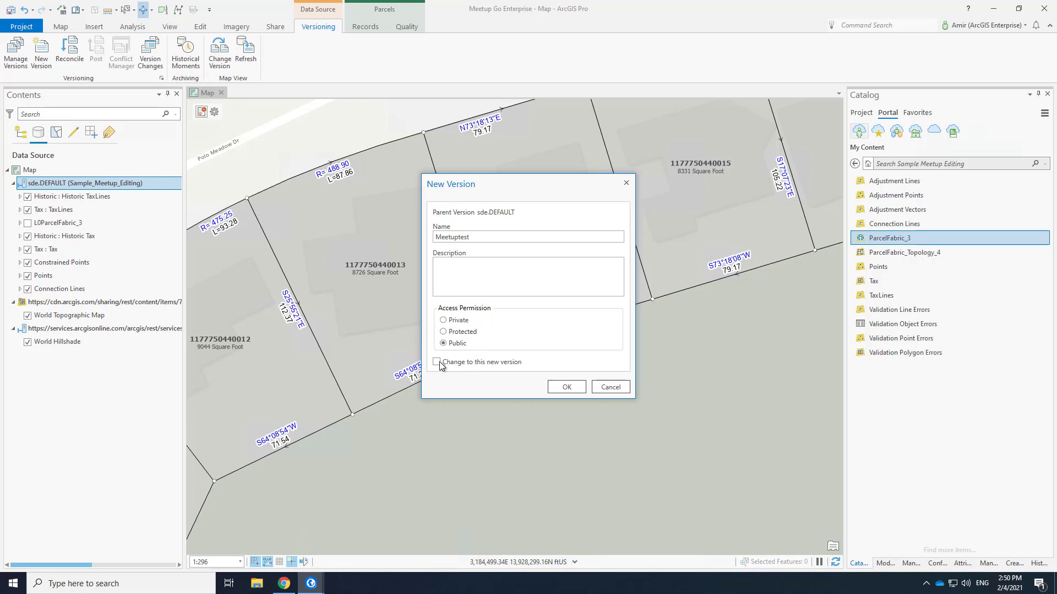
{"action": "left_click", "coordinate": [567, 387]}
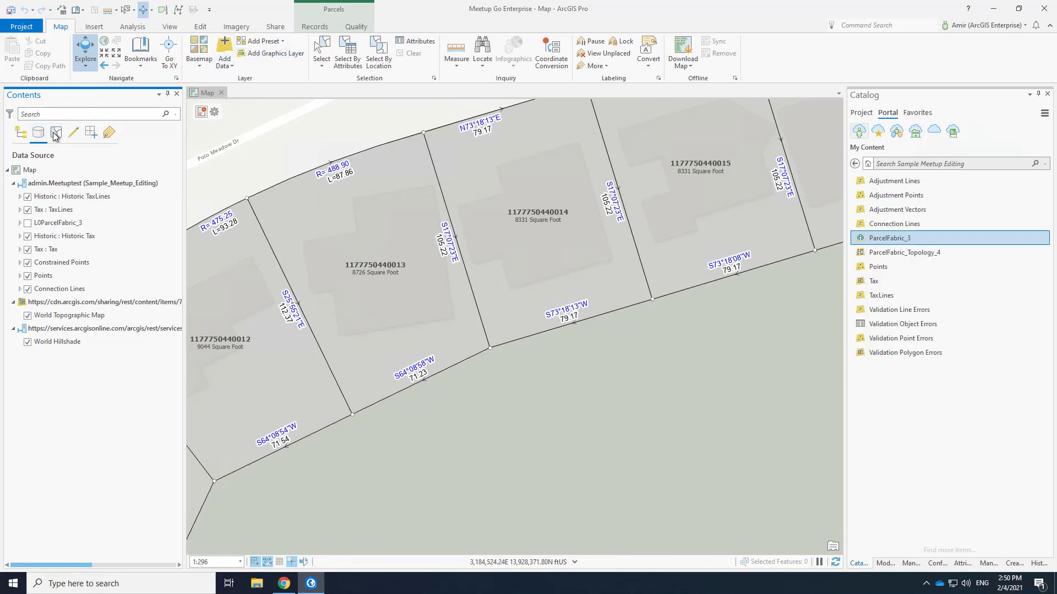
{"action": "left_click", "coordinate": [43, 185]}
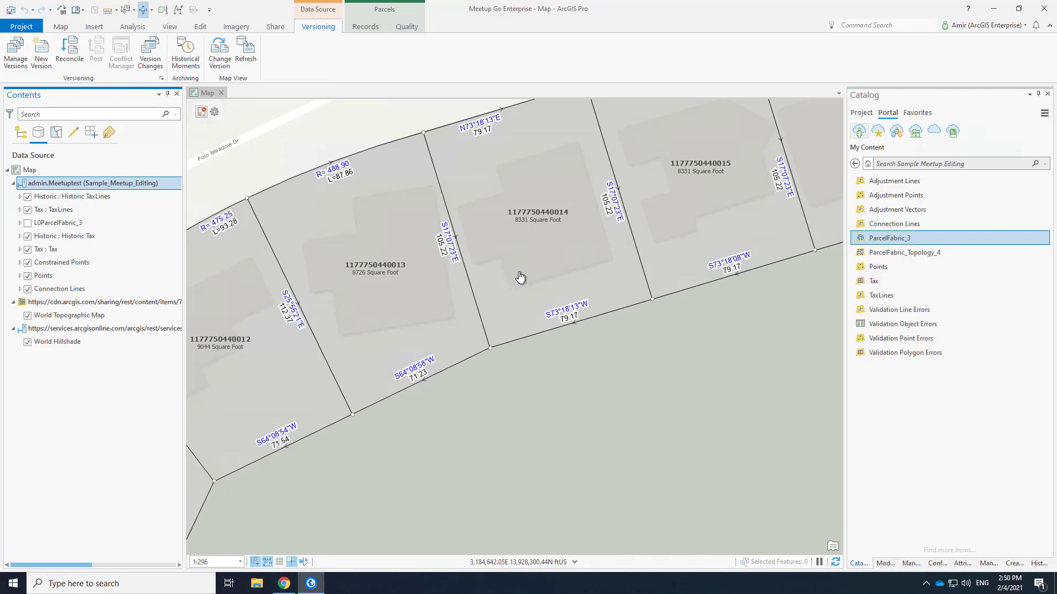
{"action": "left_click", "coordinate": [15, 137]}
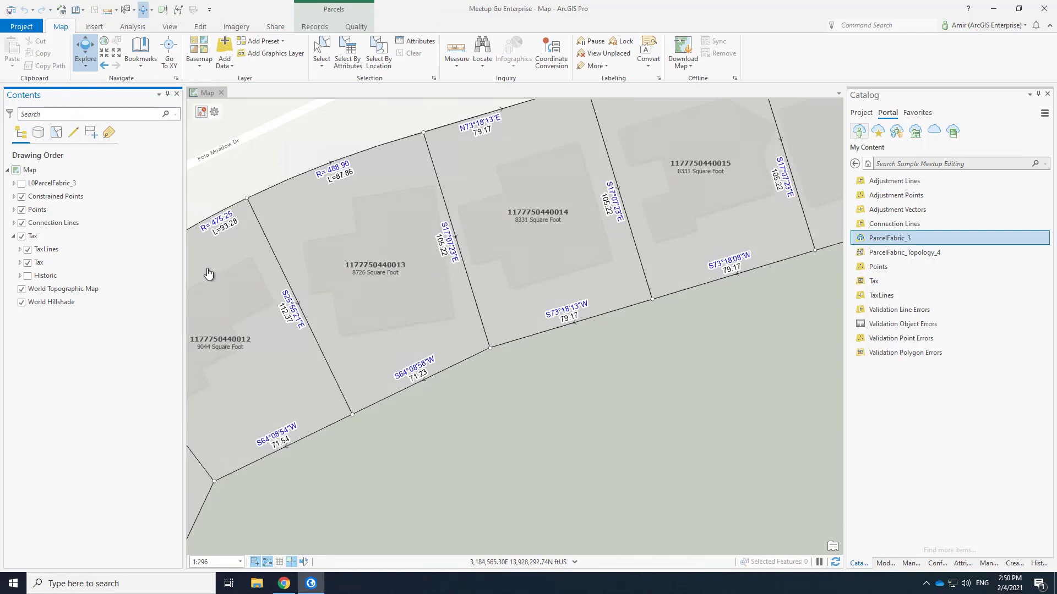
{"action": "left_click", "coordinate": [51, 250]}
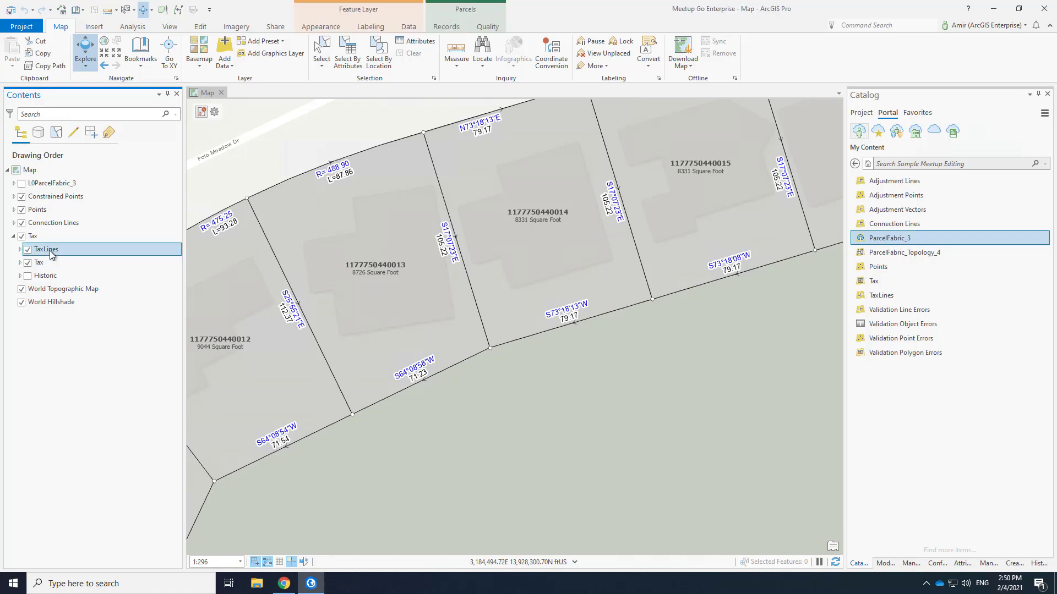
{"action": "right_click", "coordinate": [51, 251]}
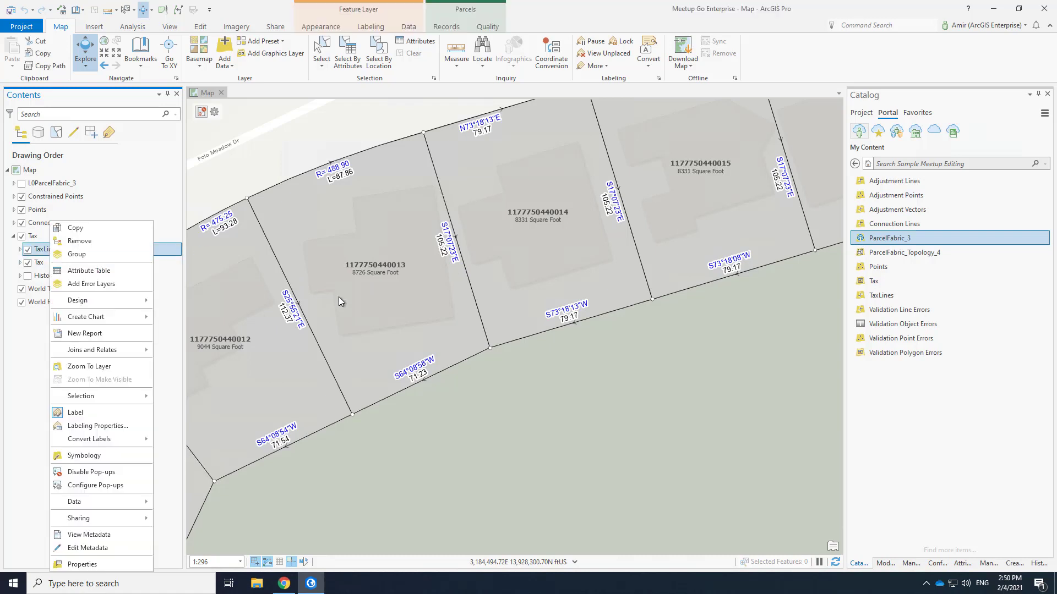
{"action": "left_click", "coordinate": [157, 196]}
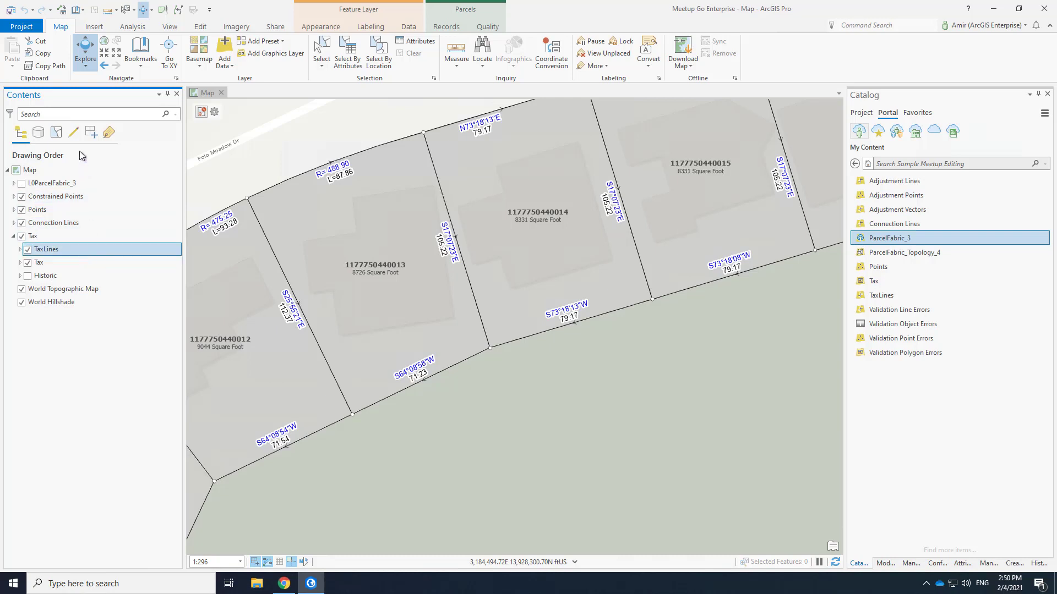
Try the Distance label class on TaxLines in place of Direction and Distance, and switch back to Direction and Distance
{"action": "left_click", "coordinate": [109, 133]}
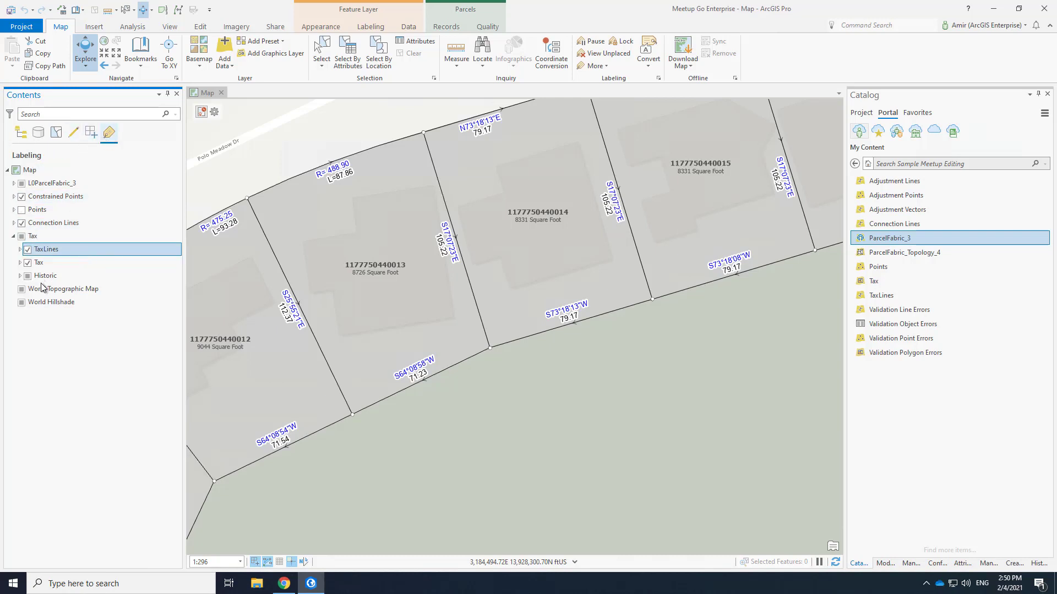
{"action": "left_click", "coordinate": [20, 249]}
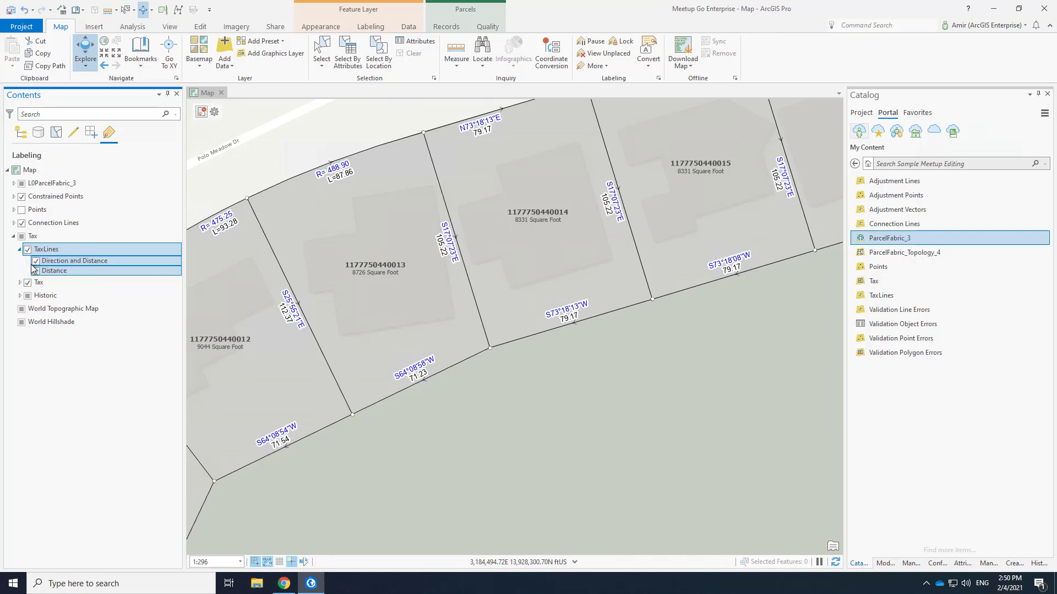
{"action": "left_click", "coordinate": [36, 271]}
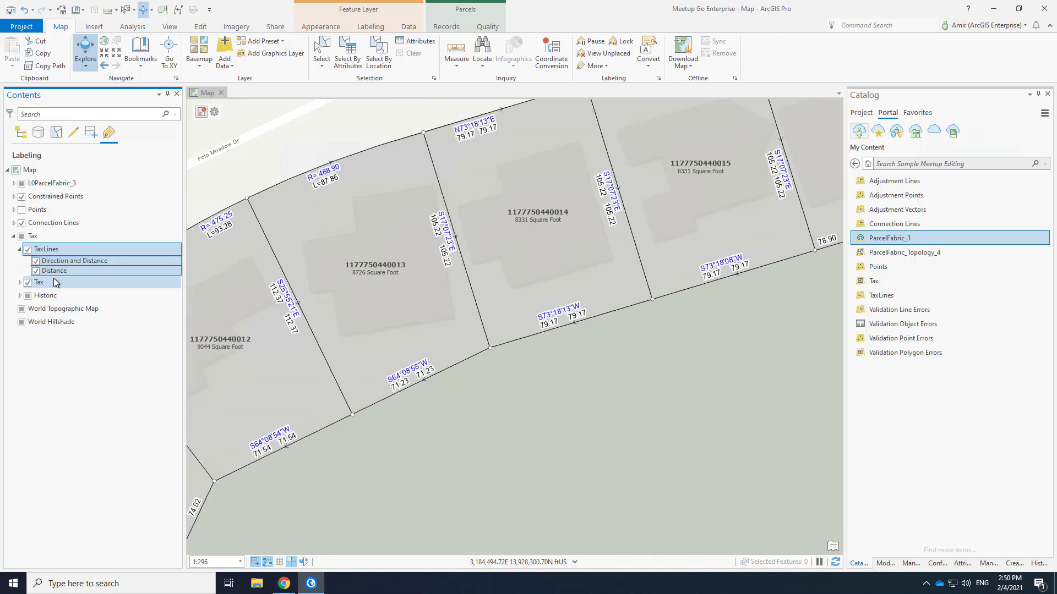
{"action": "left_click", "coordinate": [36, 262]}
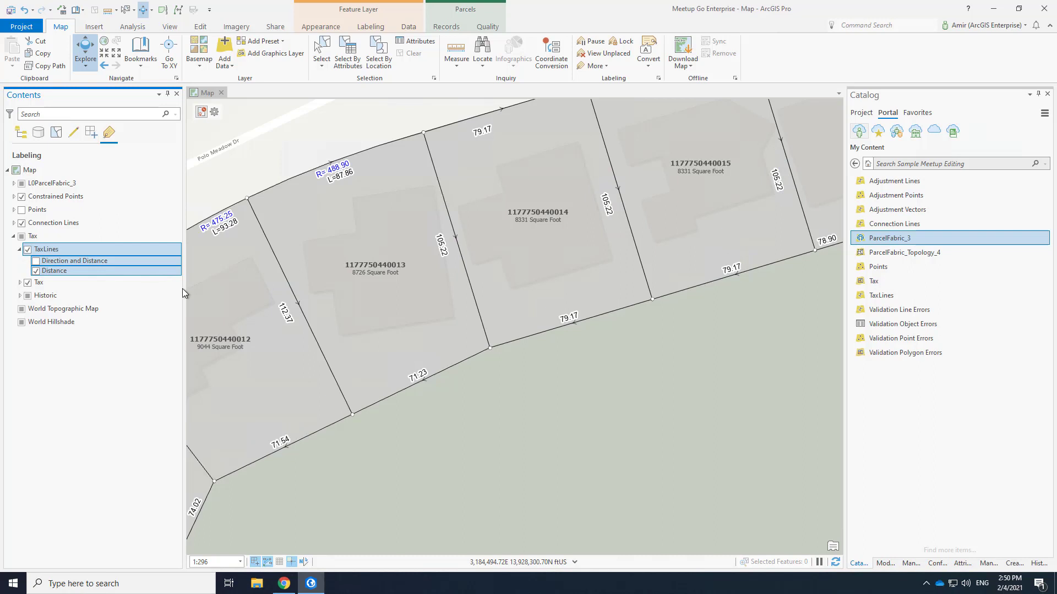
{"action": "left_click", "coordinate": [36, 261]}
{"action": "left_click", "coordinate": [36, 272]}
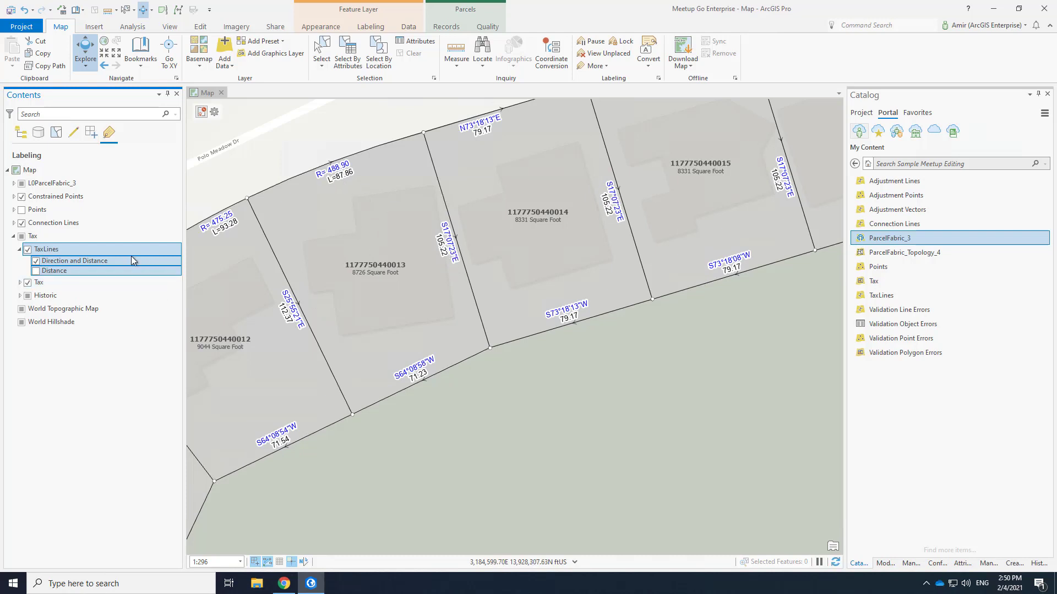
Set QuadrantBearingFormat to false in the expression of the TaxLines Direction and Distance label class and apply it
{"action": "left_click", "coordinate": [106, 262]}
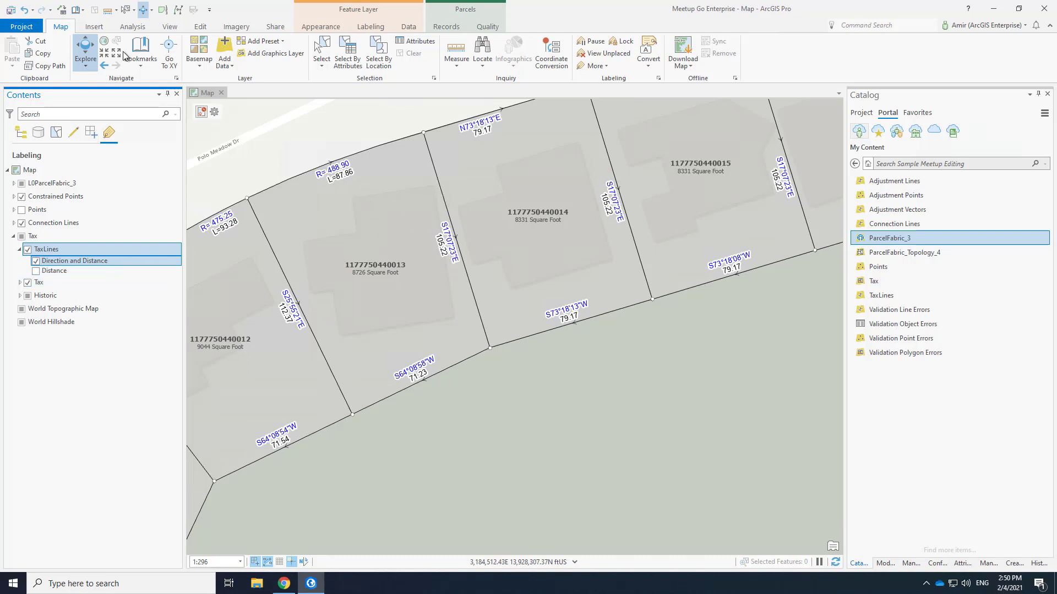
{"action": "left_click", "coordinate": [375, 27]}
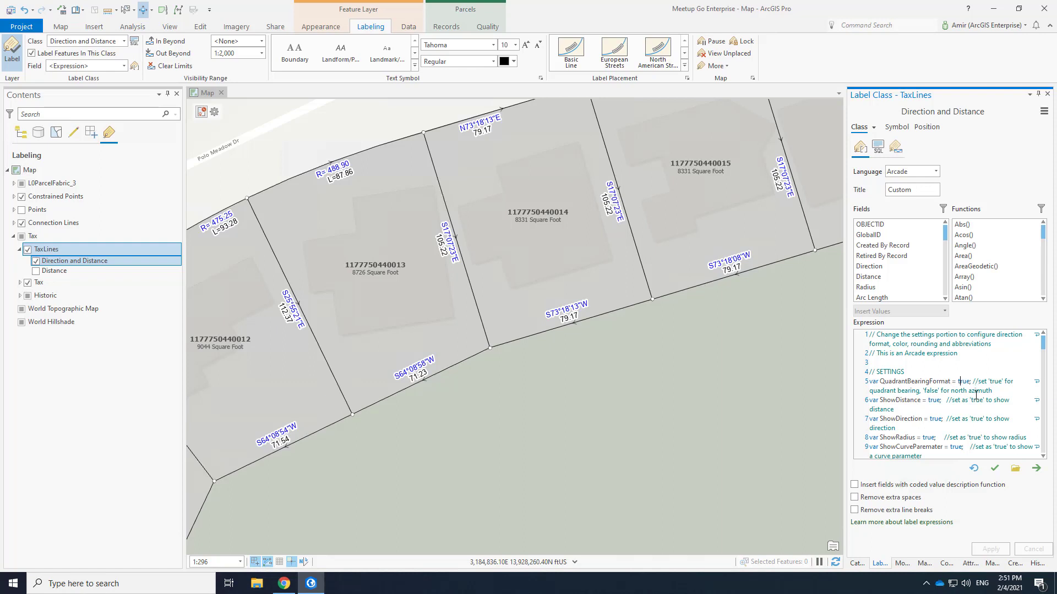
{"action": "type", "text": "false"}
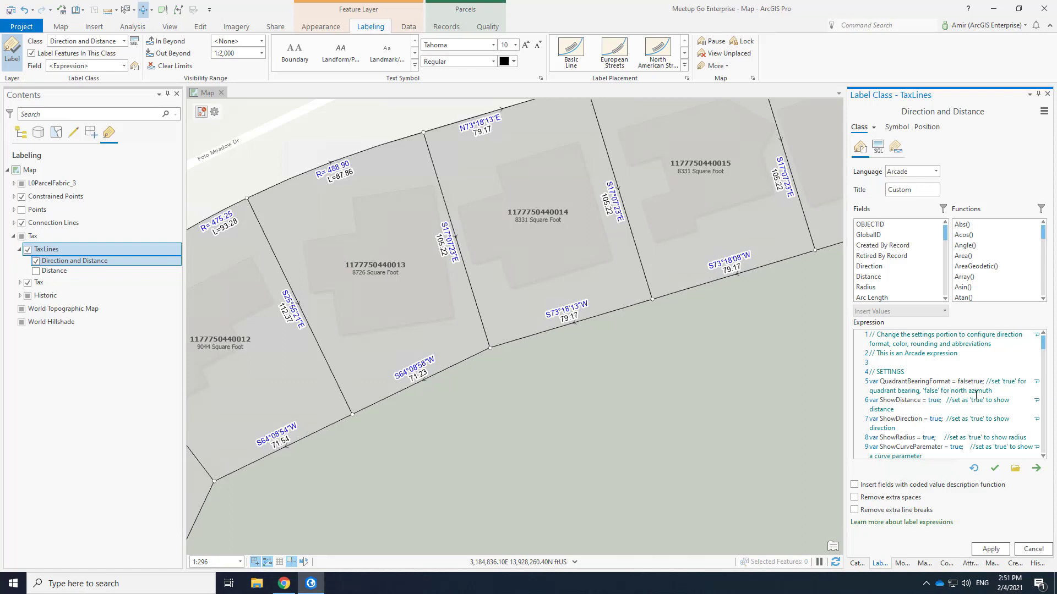
{"action": "key", "text": "Delete"}
{"action": "key", "text": "Delete"}
{"action": "key", "text": "Delete"}
{"action": "key", "text": "Delete"}
{"action": "key", "text": "Delete"}
{"action": "type", "text": ";"}
{"action": "left_click", "coordinate": [991, 549]}
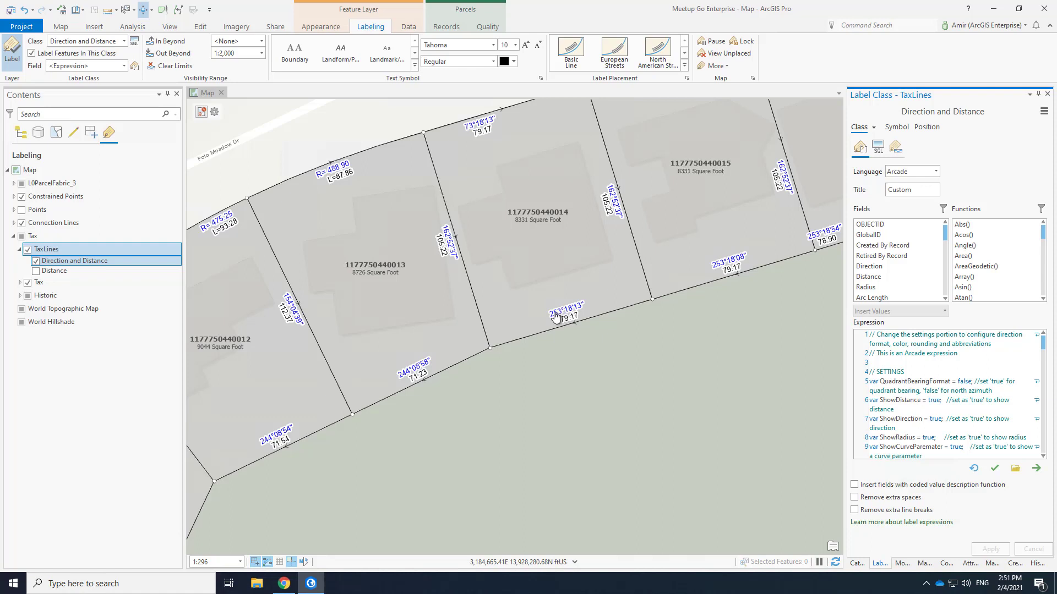
Inspect the attributes of the 8726 square foot parcel, return the layers to drawing order and close the label class settings
{"action": "left_click", "coordinate": [425, 333]}
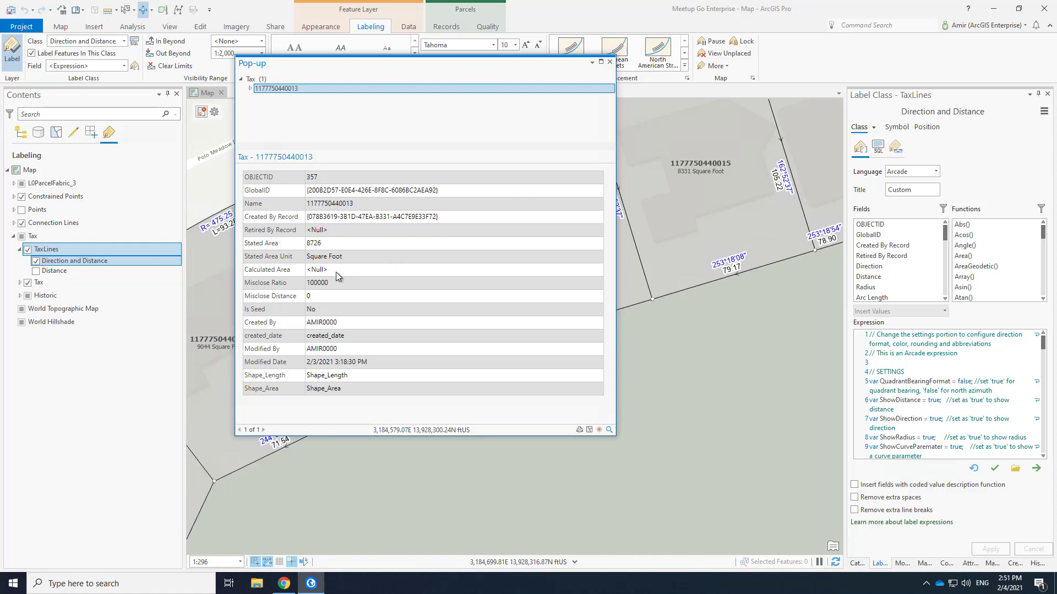
{"action": "left_click", "coordinate": [610, 63]}
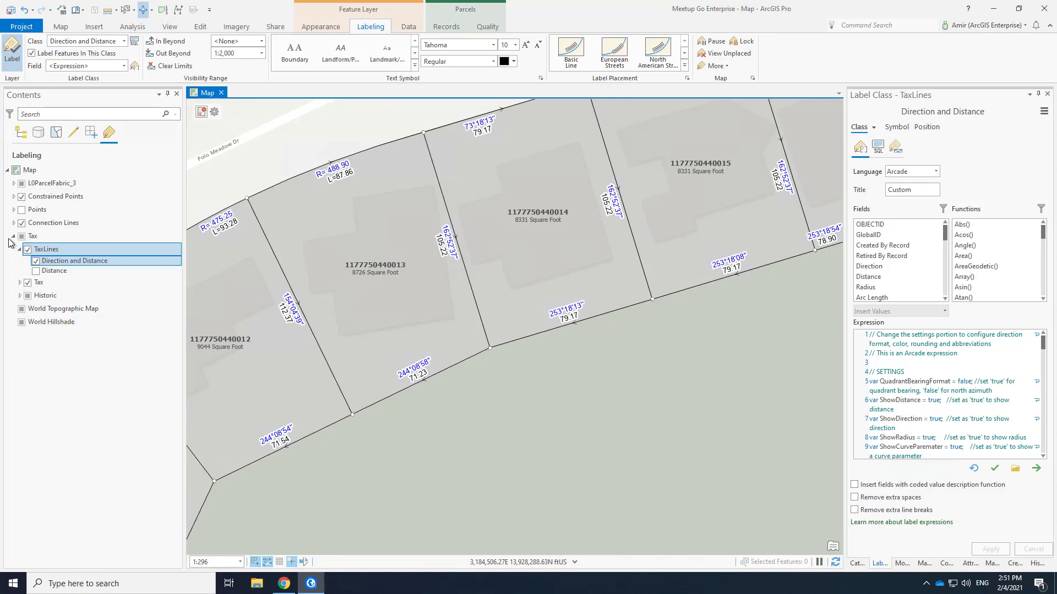
{"action": "left_click", "coordinate": [21, 133]}
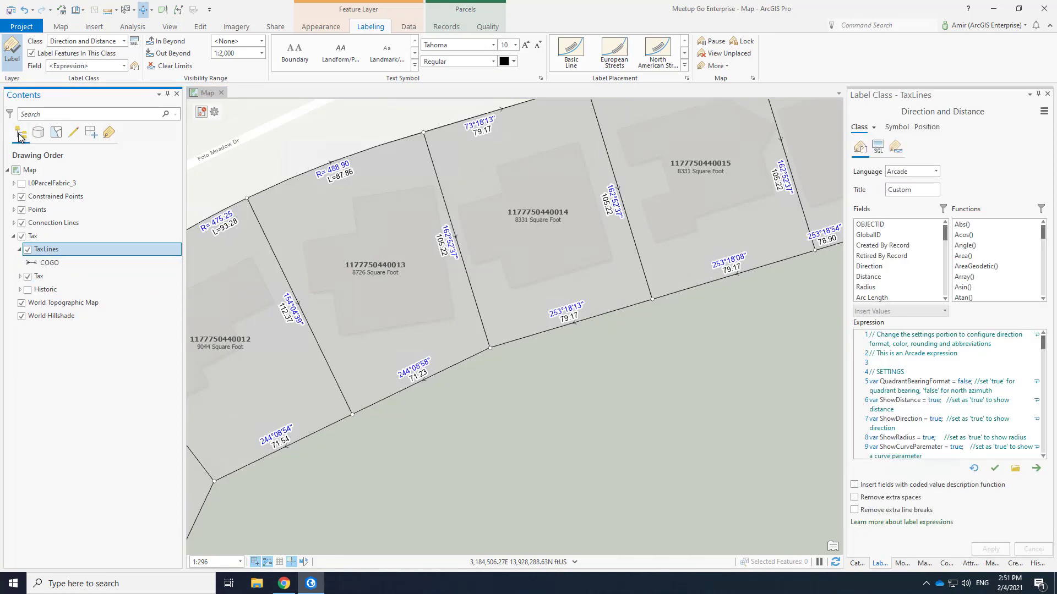
{"action": "left_click", "coordinate": [1048, 94]}
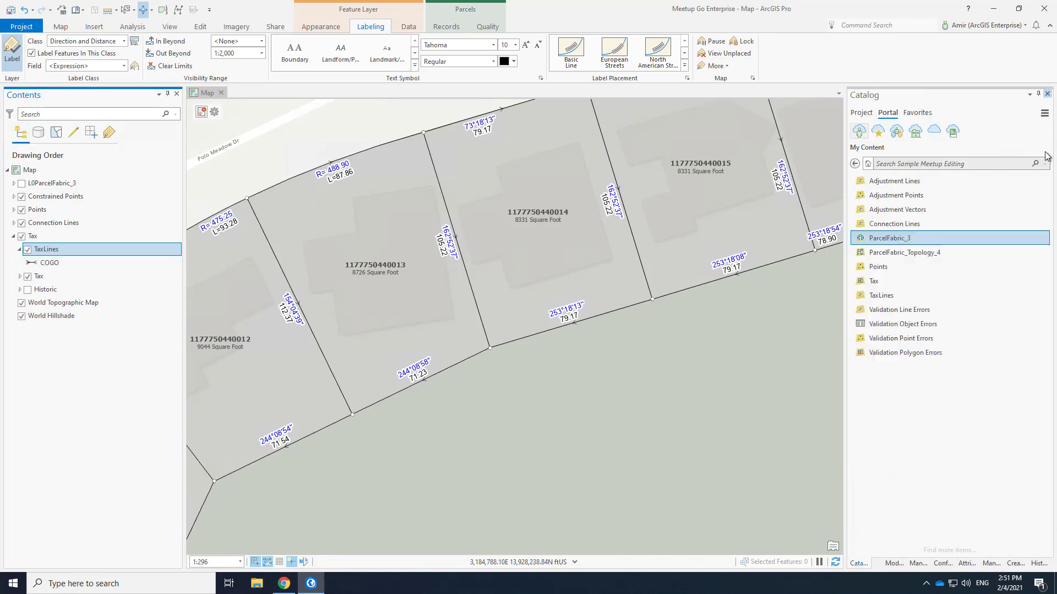
Review the parcel fabric's feature templates for creating features and open the template management
{"action": "left_click", "coordinate": [1016, 563]}
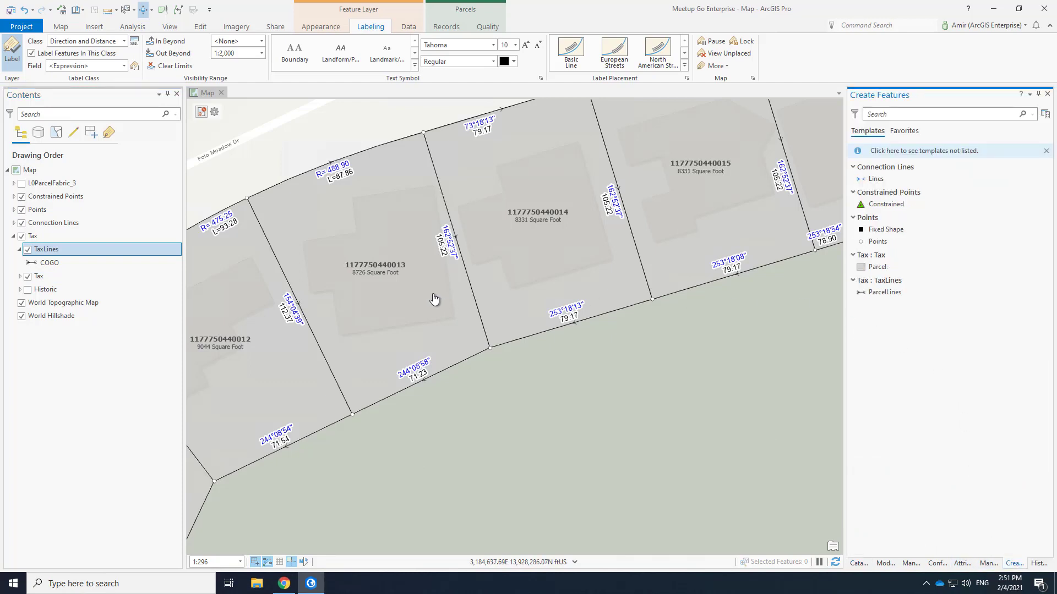
{"action": "left_click", "coordinate": [877, 268]}
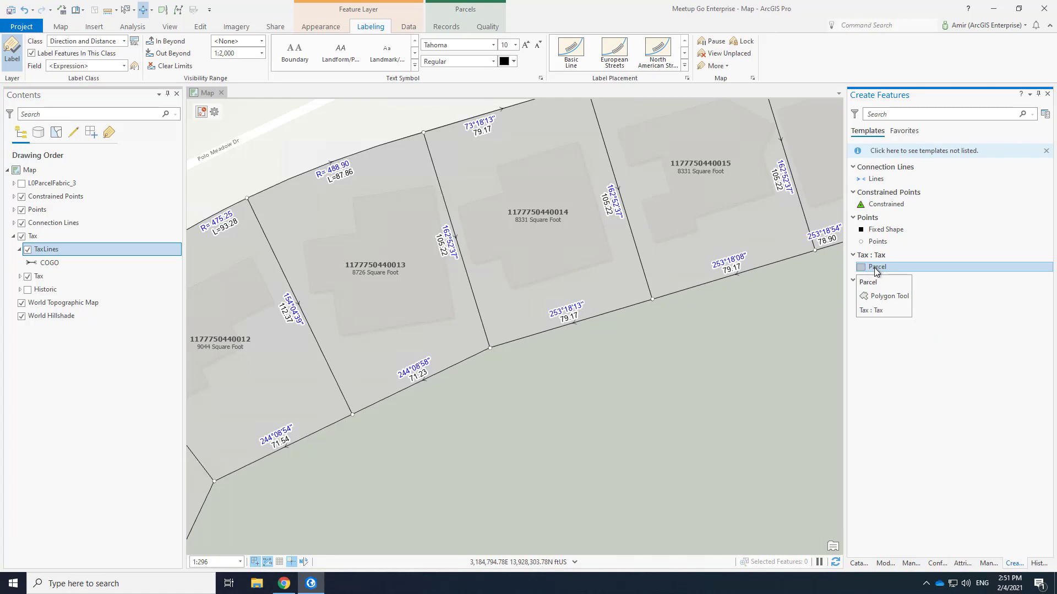
{"action": "left_click", "coordinate": [1045, 115]}
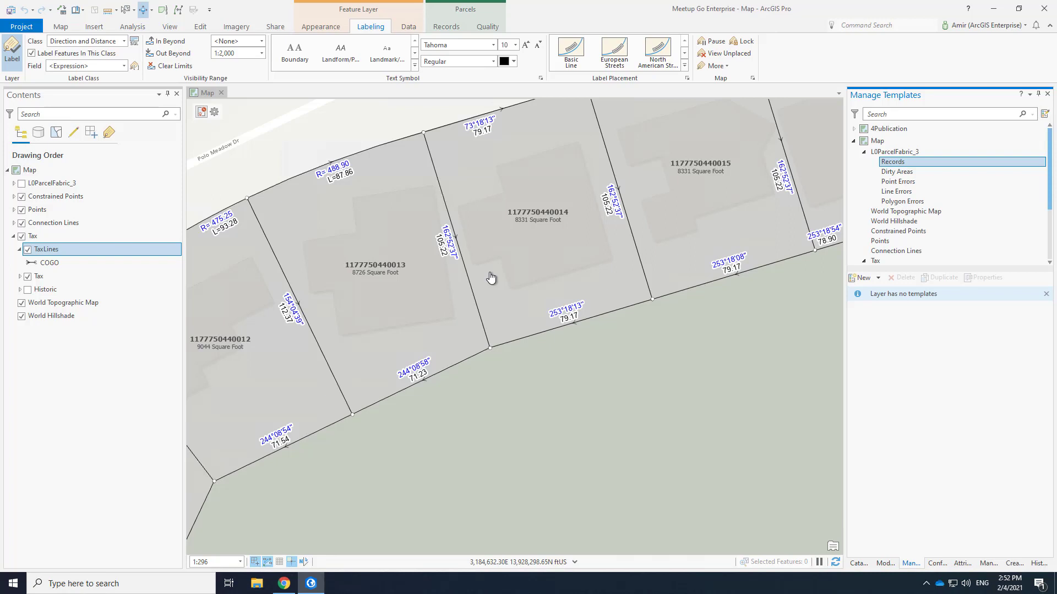
Add the error layers from the Tax polygon layer and expand the new group layer to see its sublayers
{"action": "mouse_move", "coordinate": [631, 4]}
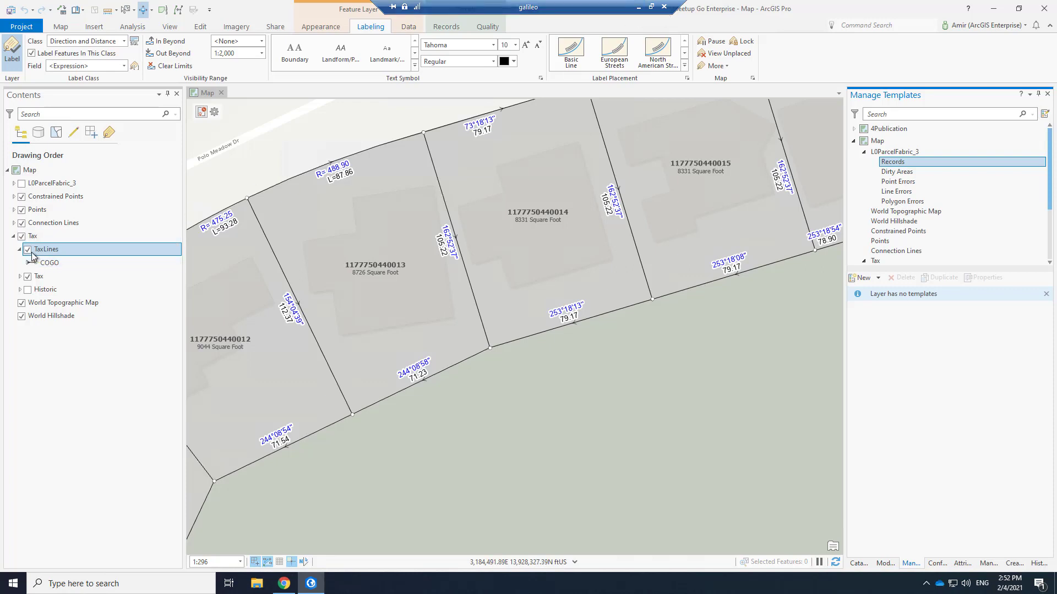
{"action": "left_click", "coordinate": [43, 277]}
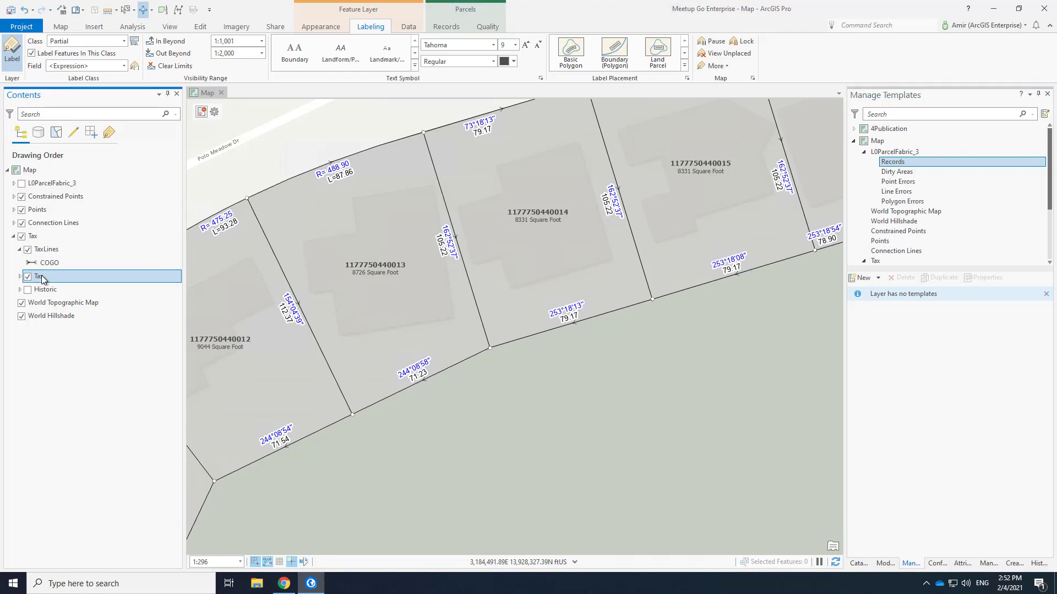
{"action": "right_click", "coordinate": [42, 279]}
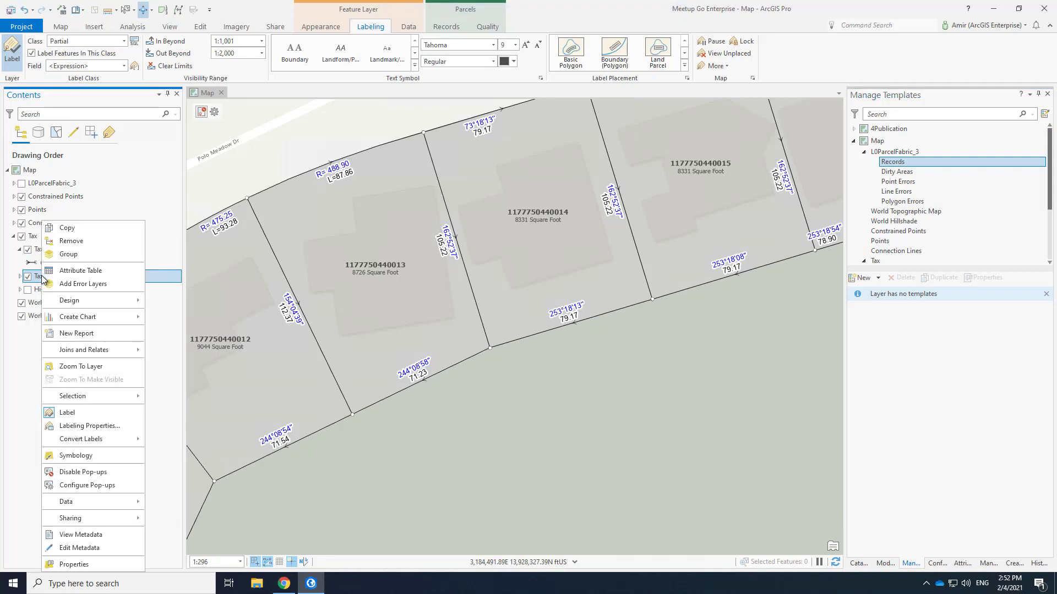
{"action": "left_click", "coordinate": [81, 284]}
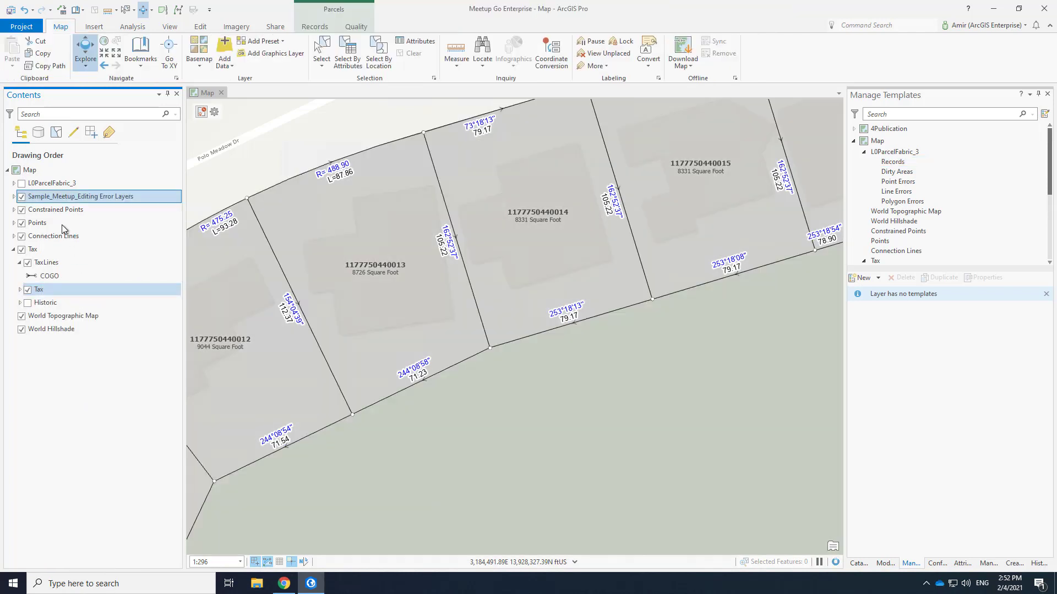
{"action": "left_click", "coordinate": [14, 197]}
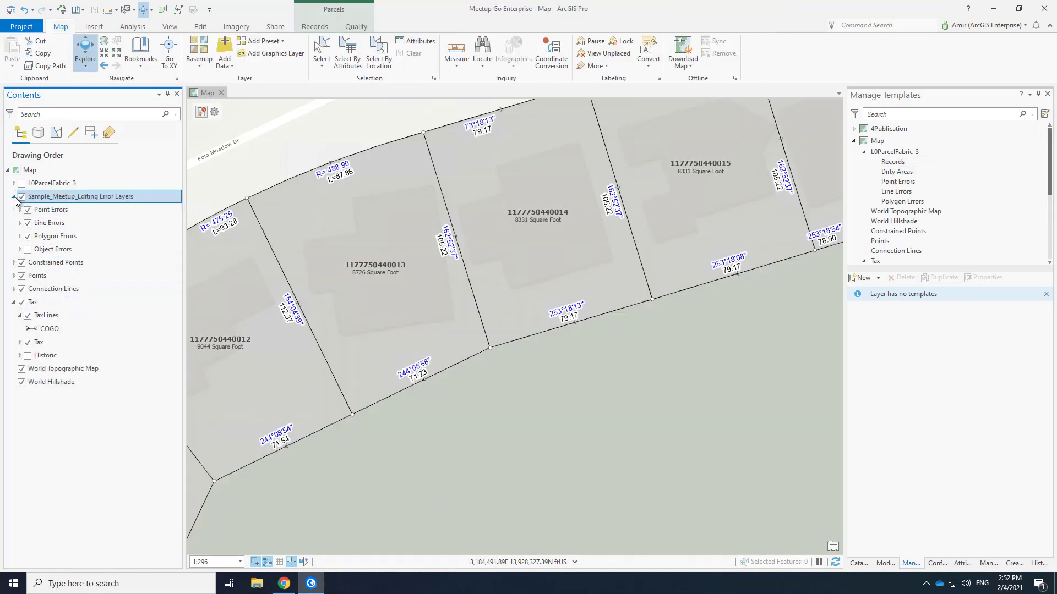
Rename the Sample_Meetup_Editing Error Layers group as Attribute Rules Errors and collapse it
{"action": "left_click", "coordinate": [87, 197]}
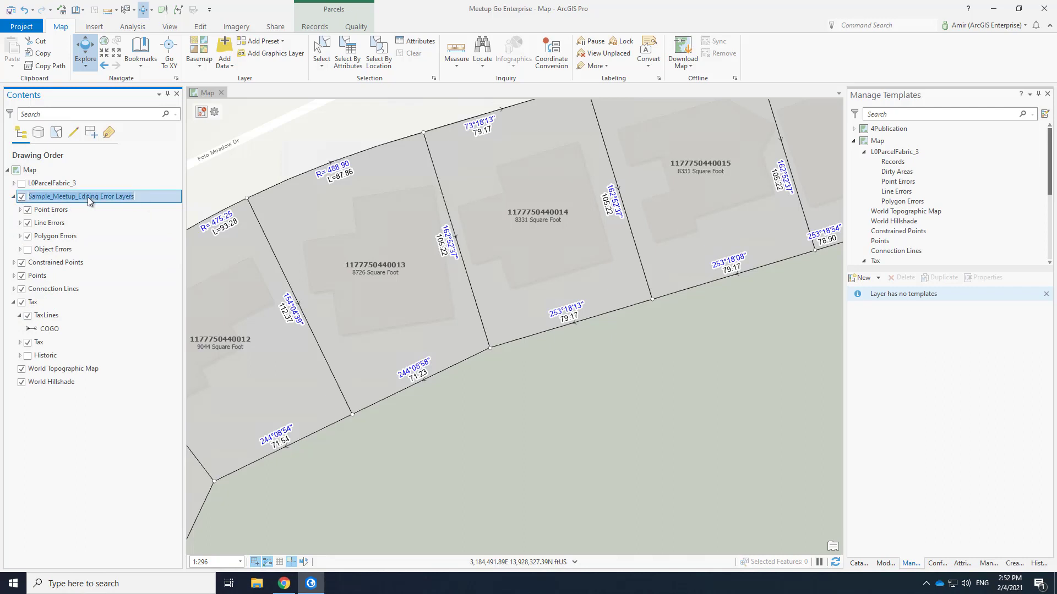
{"action": "type", "text": "A"}
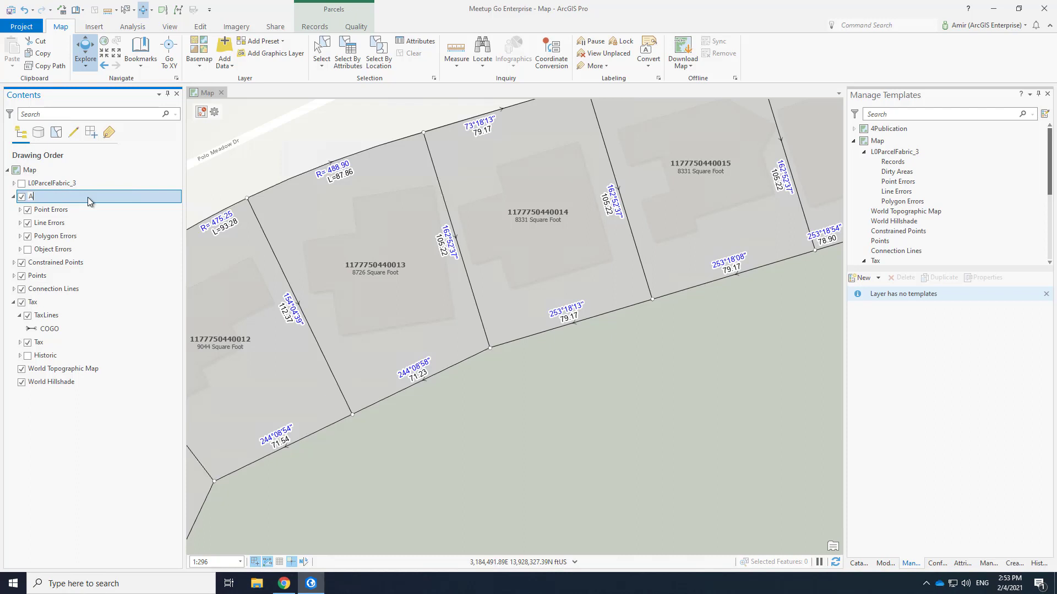
{"action": "type", "text": "ttribute Rules"}
{"action": "key", "text": "Return"}
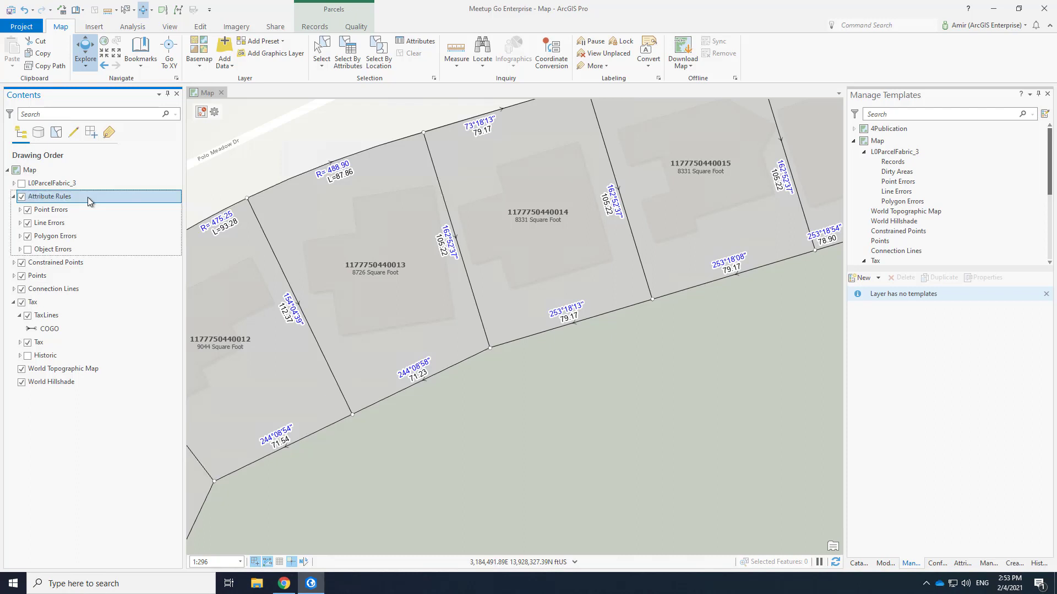
{"action": "key", "text": "F2"}
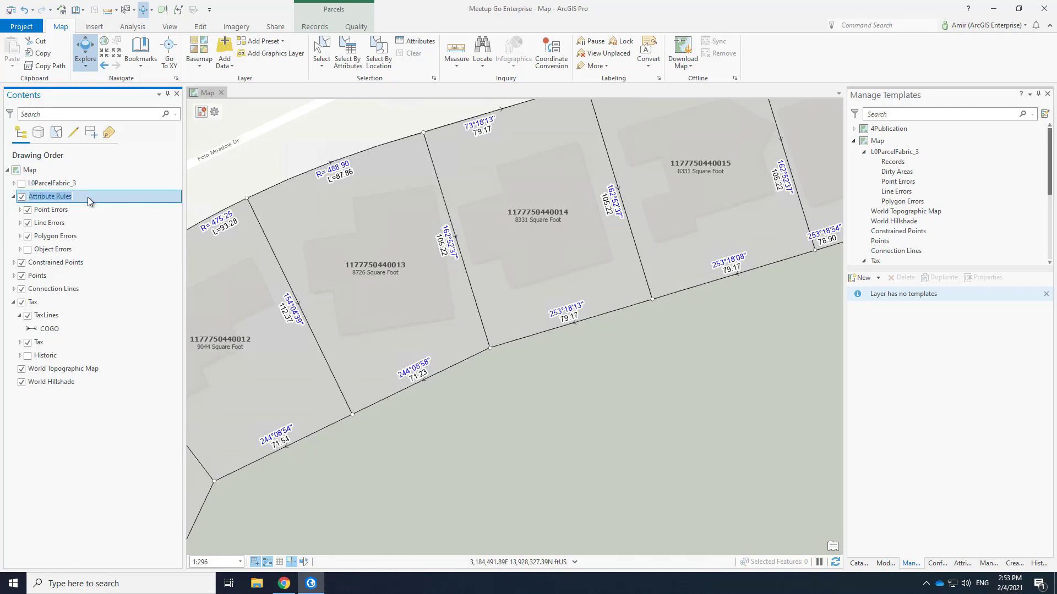
{"action": "key", "text": "End"}
{"action": "type", "text": "Errors"}
{"action": "key", "text": "Return"}
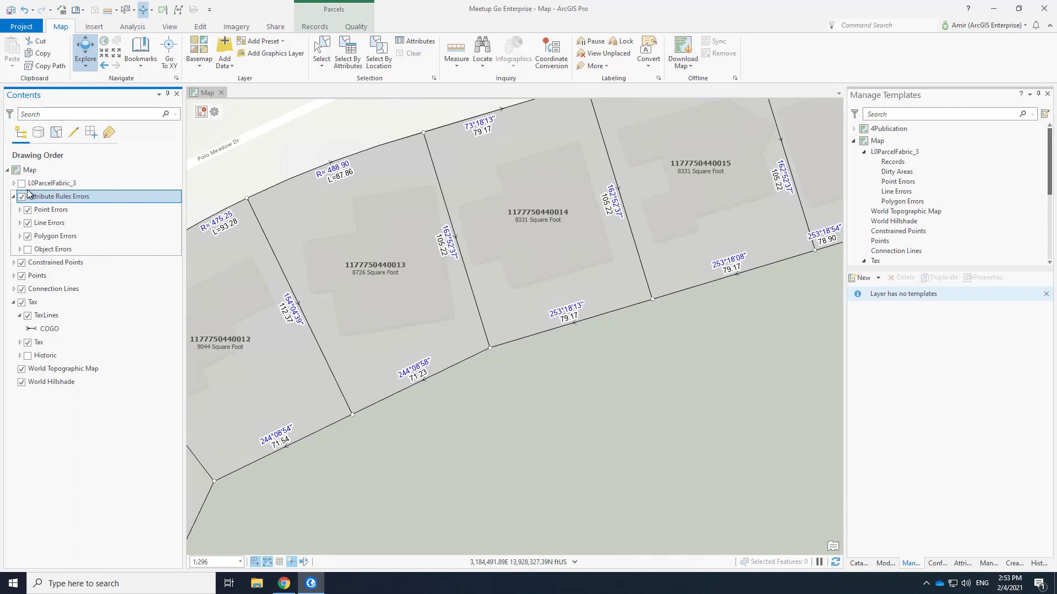
{"action": "left_click", "coordinate": [14, 197]}
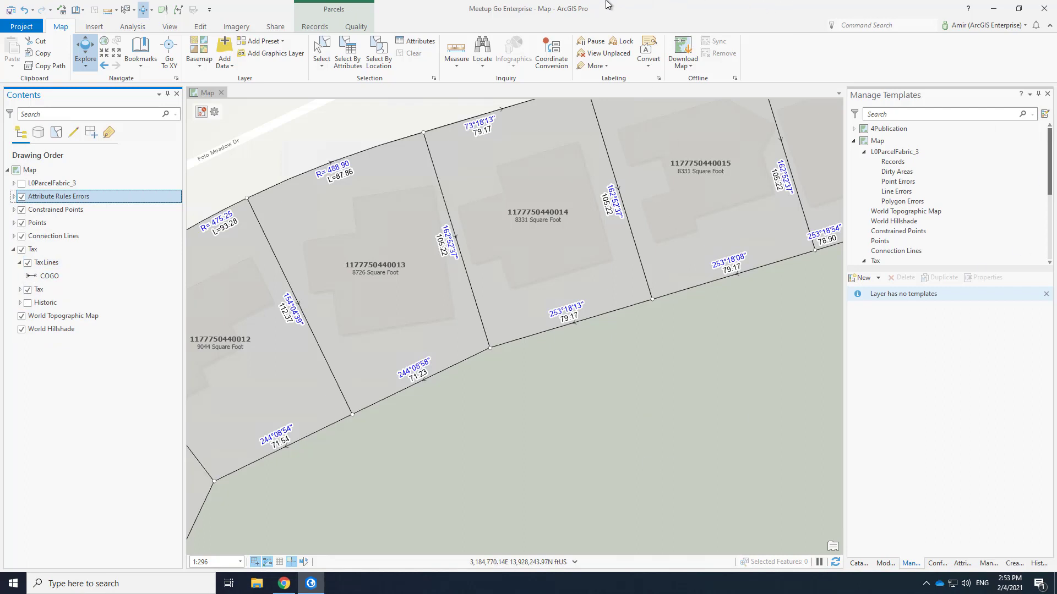
{"action": "left_click", "coordinate": [638, 7]}
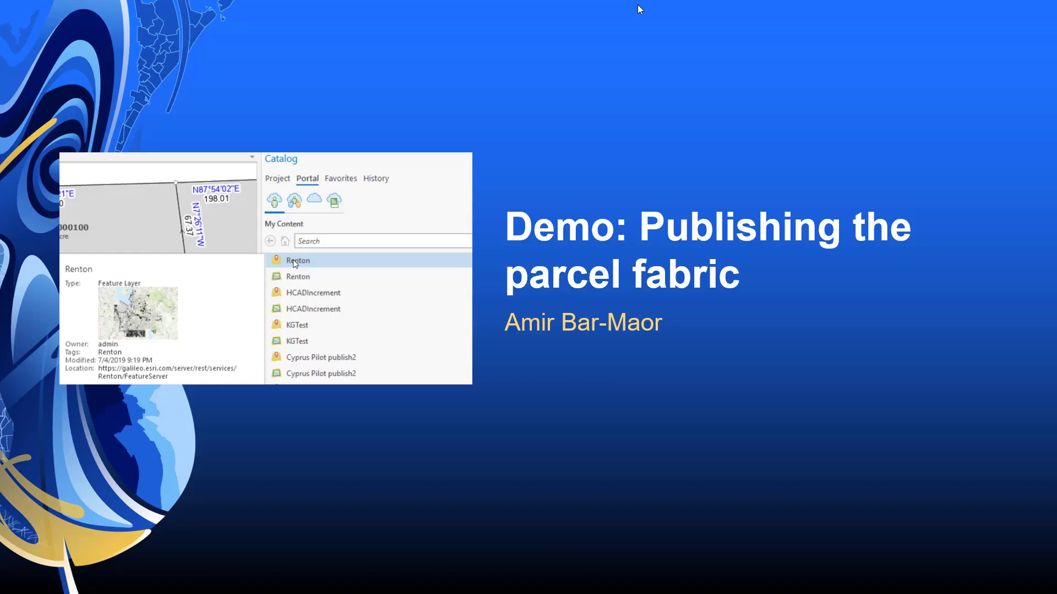
{"action": "left_click", "coordinate": [693, 439]}
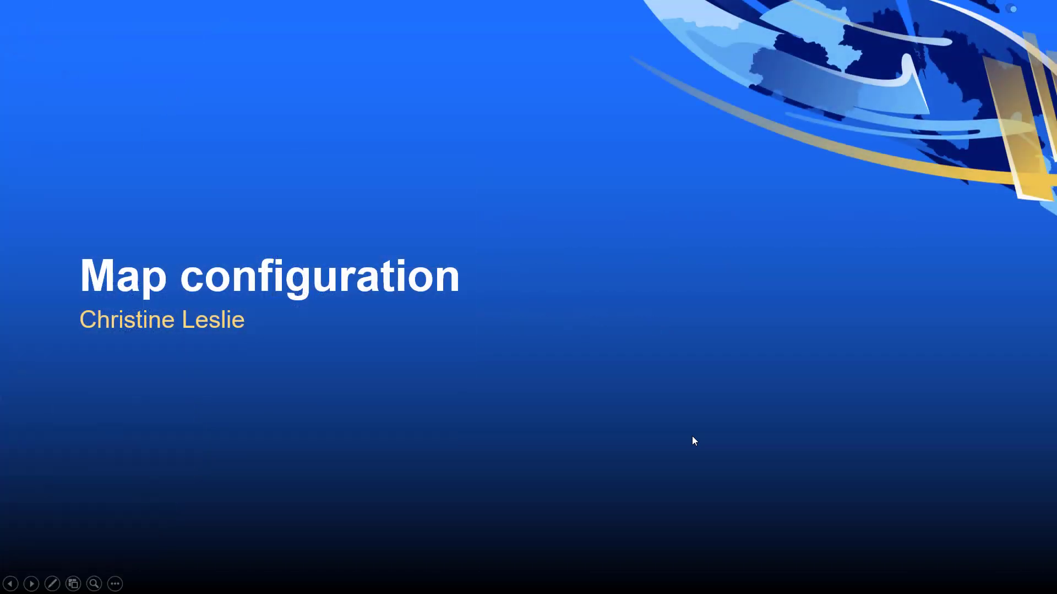
{"action": "left_click", "coordinate": [692, 437]}
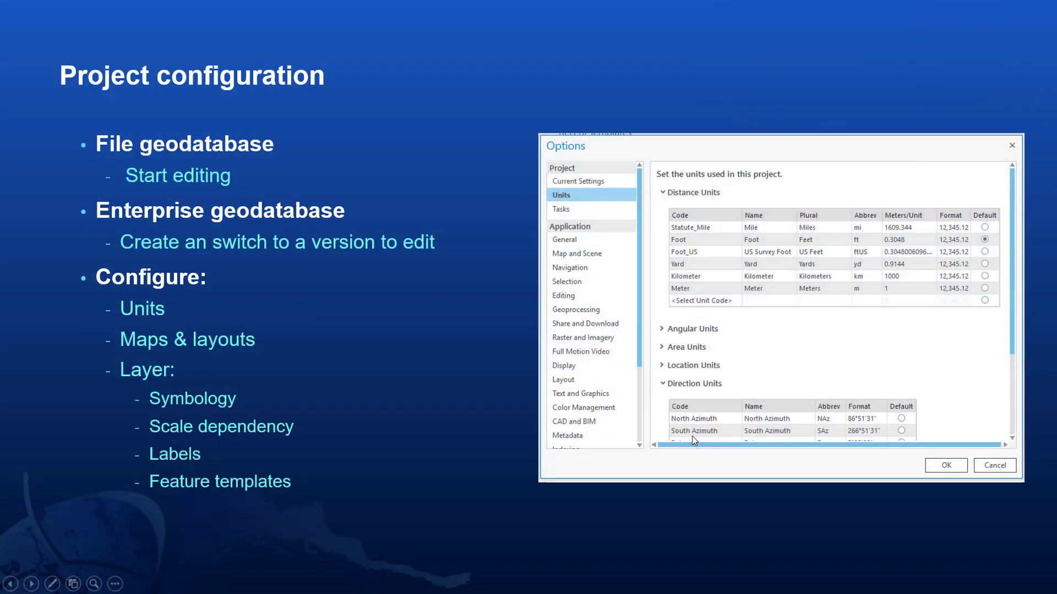